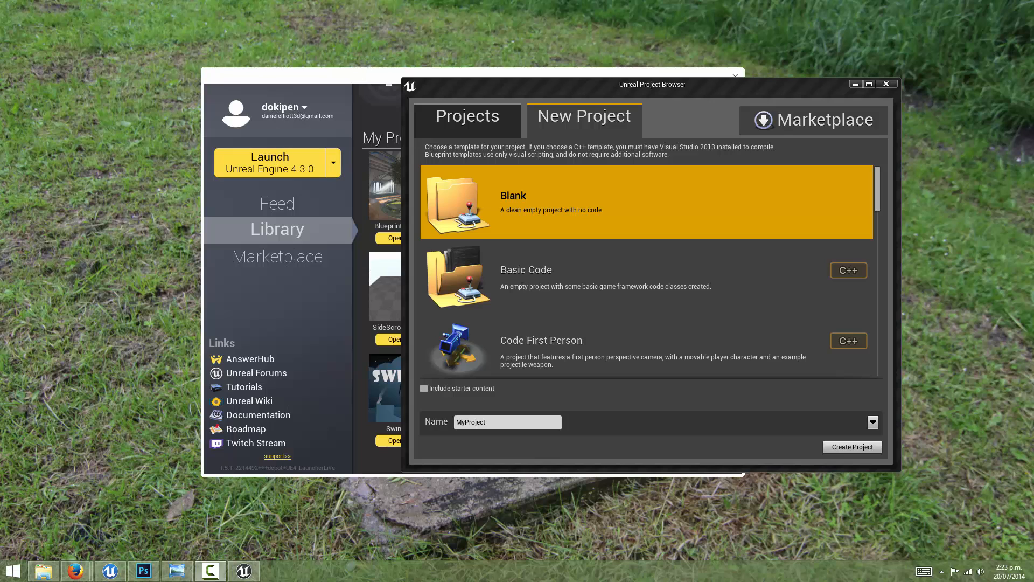
# Step: Create a Blank project named paper2dSetup without starter content
pyautogui.moveTo(530, 85)
pyautogui.mouseDown()
pyautogui.moveTo(521, 83)
pyautogui.moveTo(531, 83)
pyautogui.mouseUp()
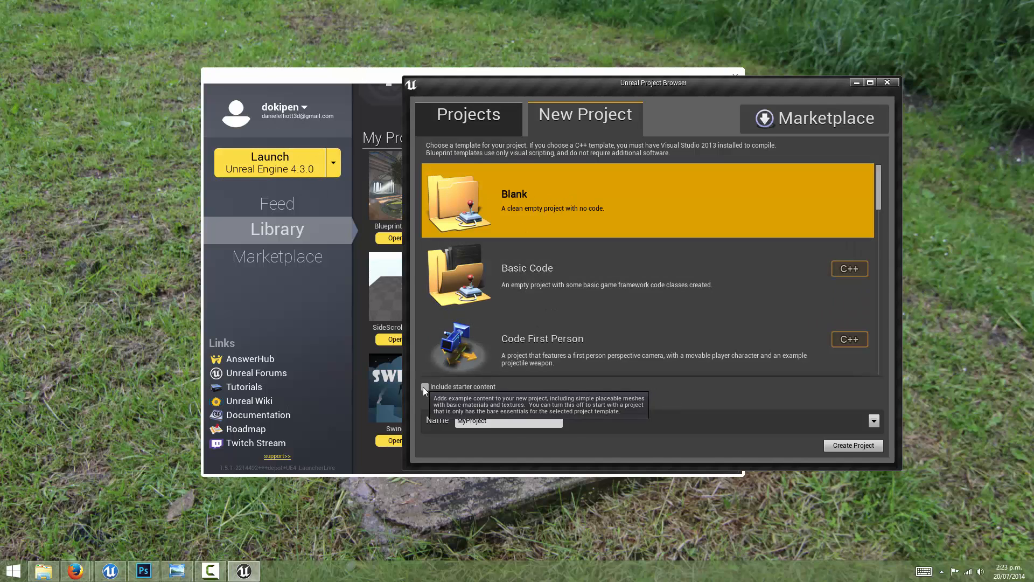
pyautogui.doubleClick(494, 420)
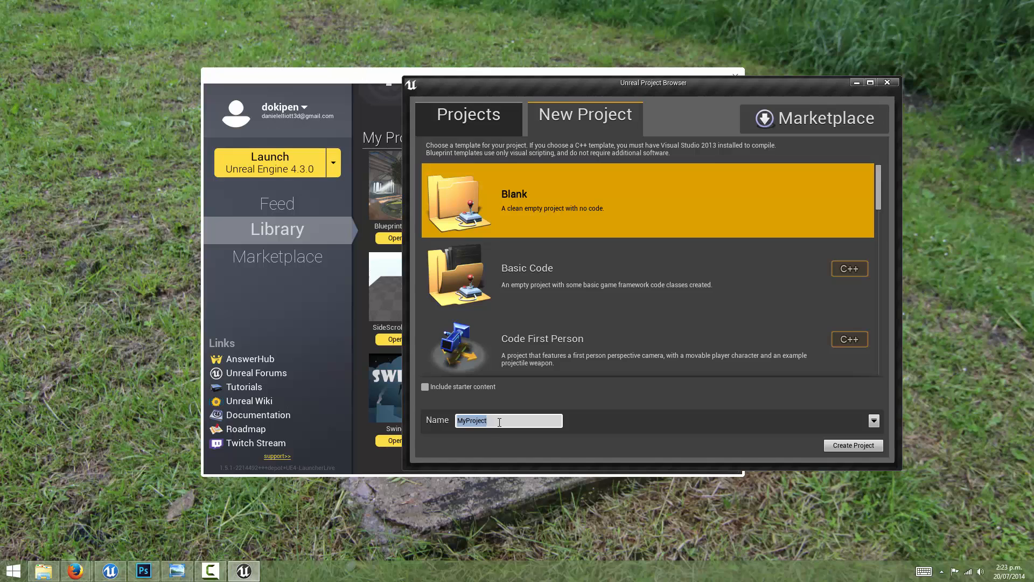
pyautogui.write('paper2dSetup')
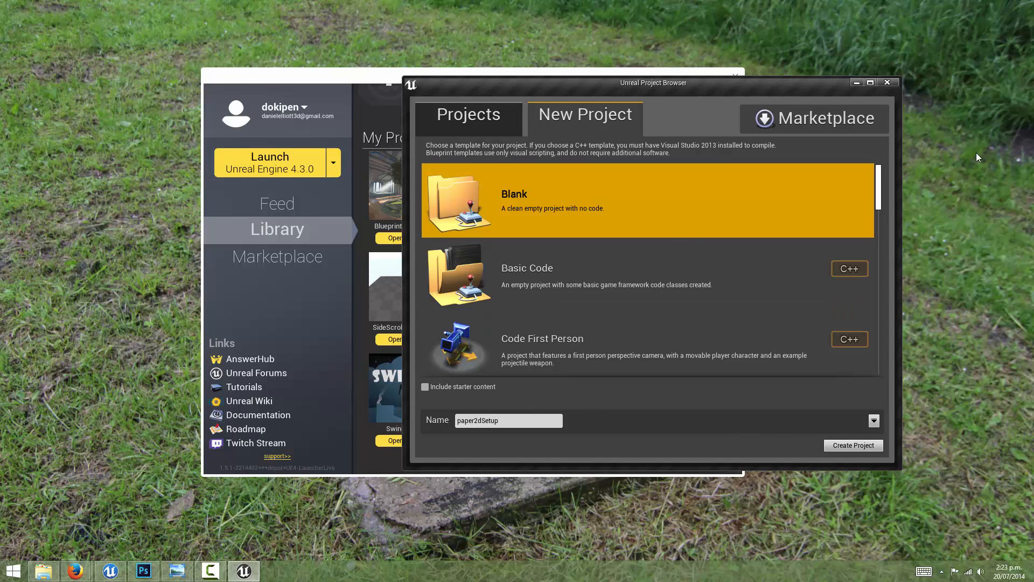
pyautogui.moveTo(881, 182); pyautogui.dragTo(683, 124)
pyautogui.click(873, 445)
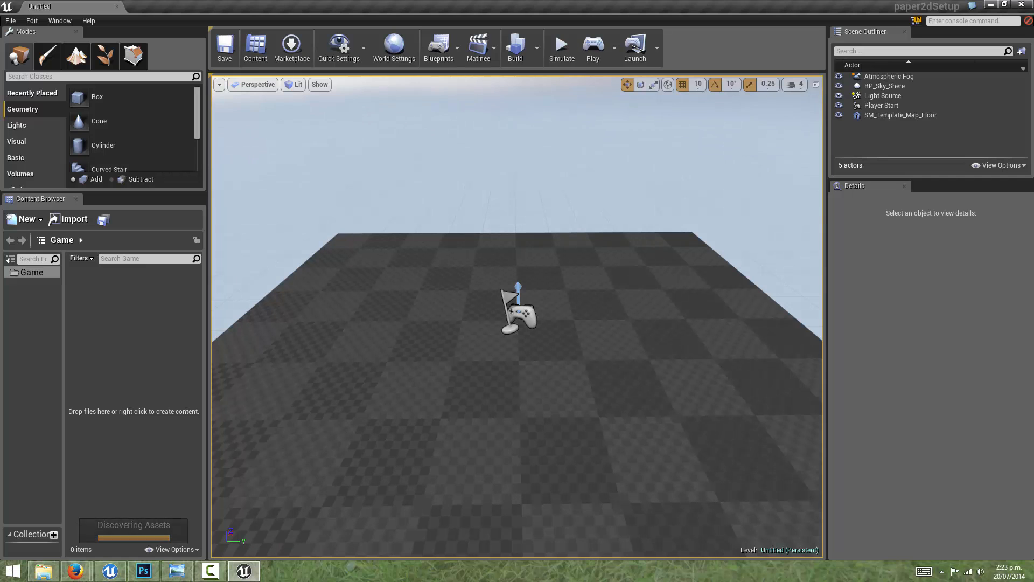
pyautogui.moveTo(549, 261); pyautogui.dragTo(608, 254, button='right')
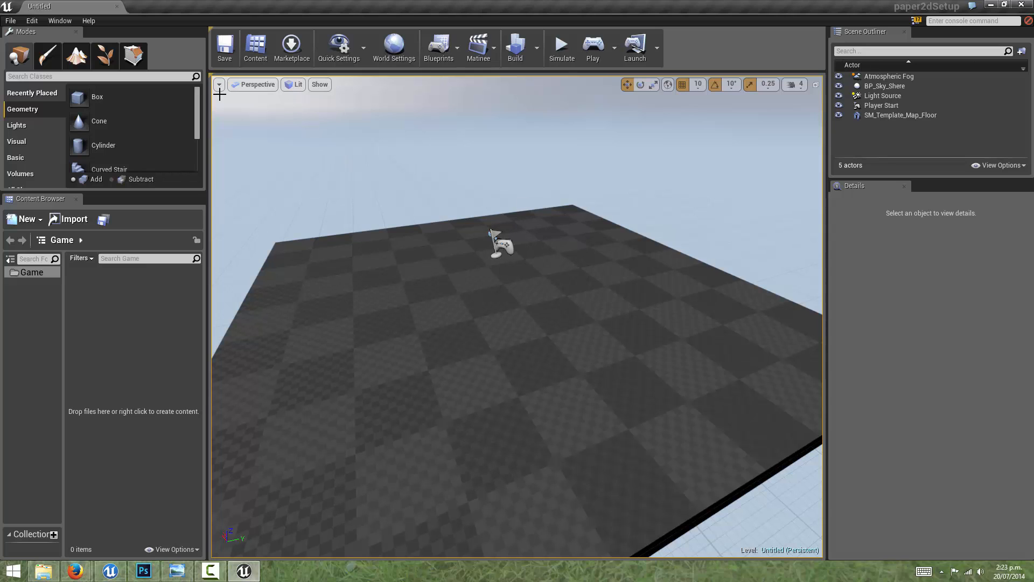
pyautogui.click(31, 22)
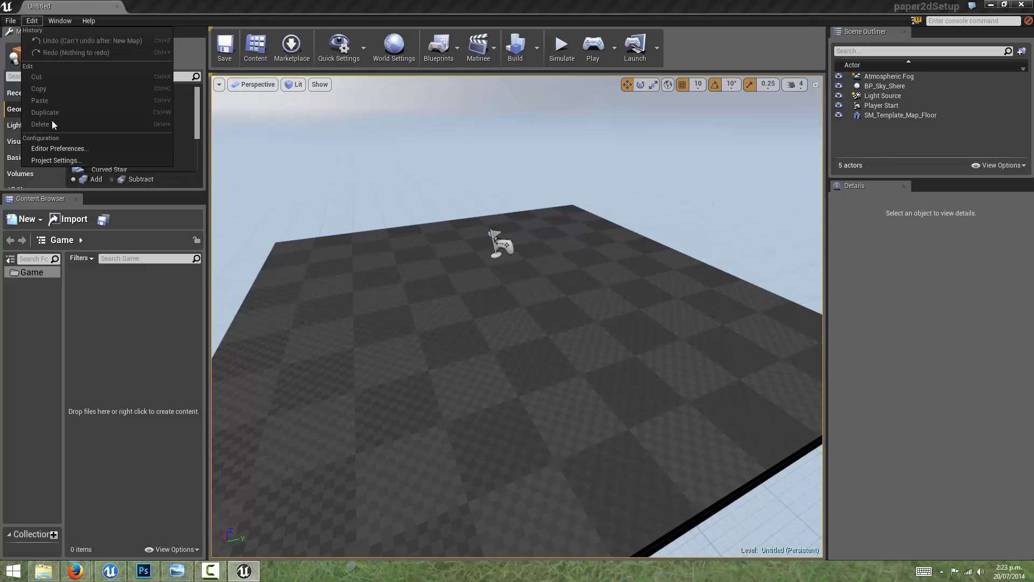
pyautogui.click(57, 161)
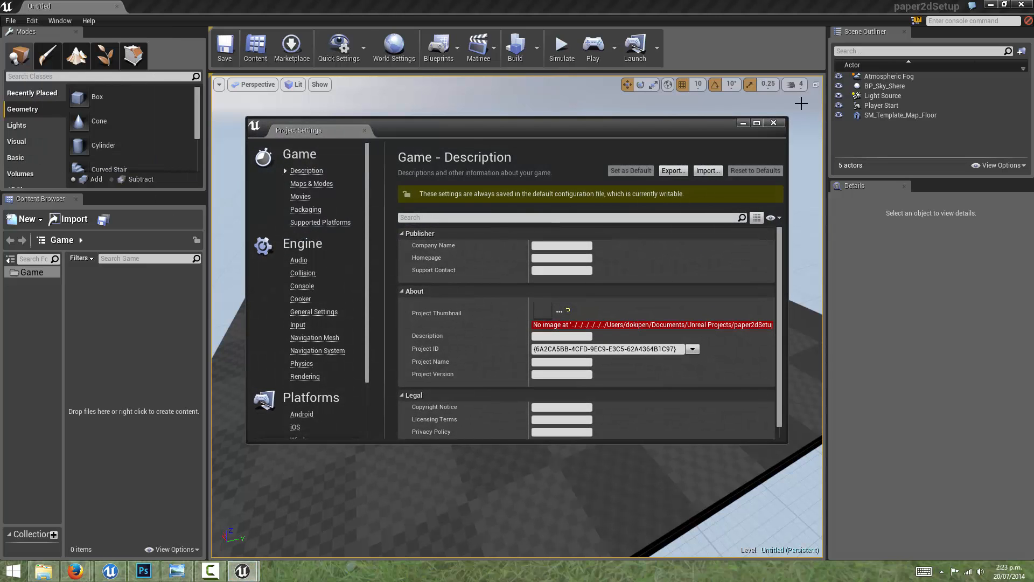
pyautogui.click(774, 123)
# Step: Enable Invert Middle Mouse Pan in the Level Editor viewport preferences and save these settings as the default
pyautogui.click(31, 20)
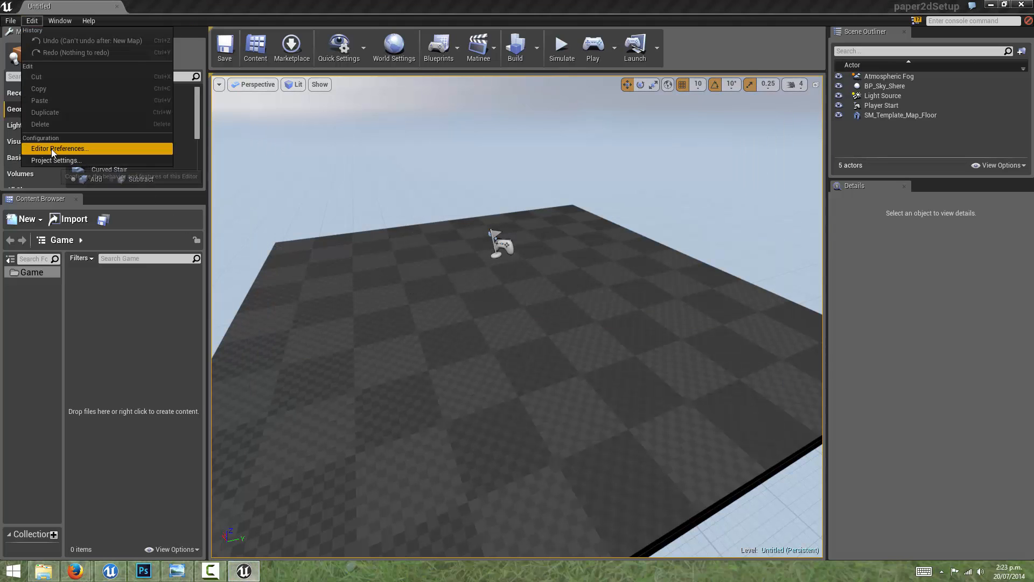
pyautogui.click(51, 148)
pyautogui.click(305, 350)
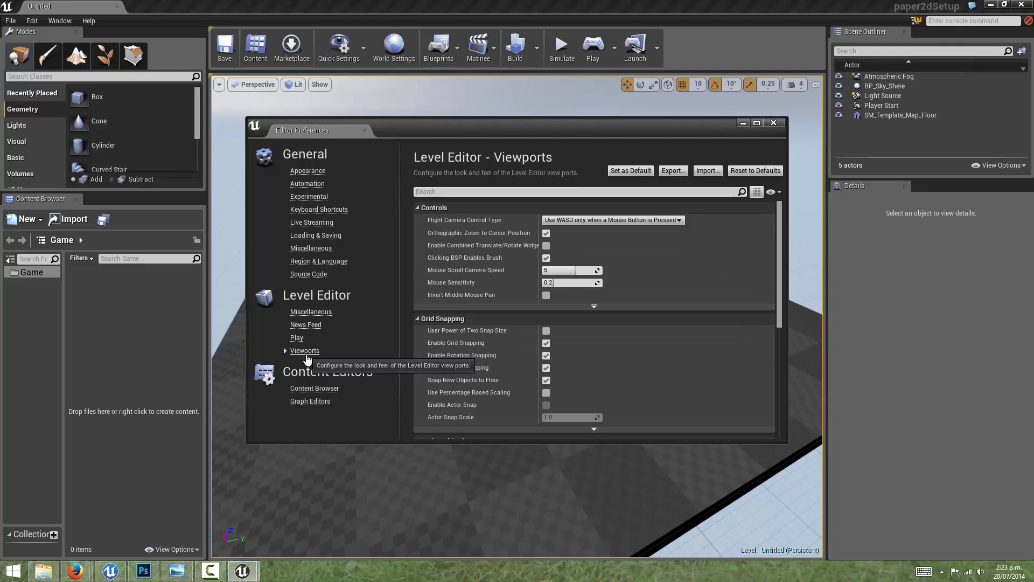
pyautogui.click(545, 295)
pyautogui.click(631, 174)
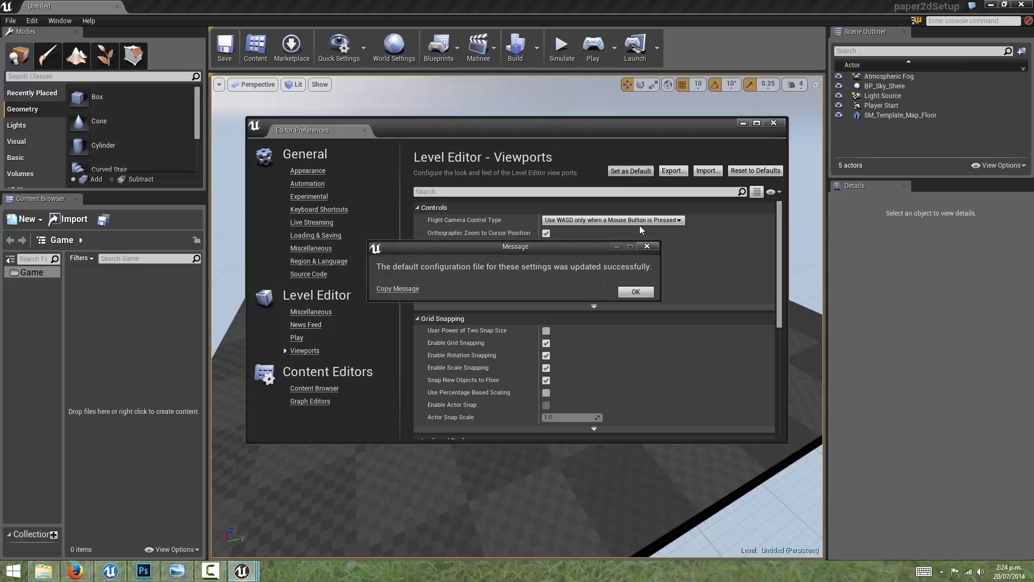
pyautogui.click(636, 291)
pyautogui.click(774, 122)
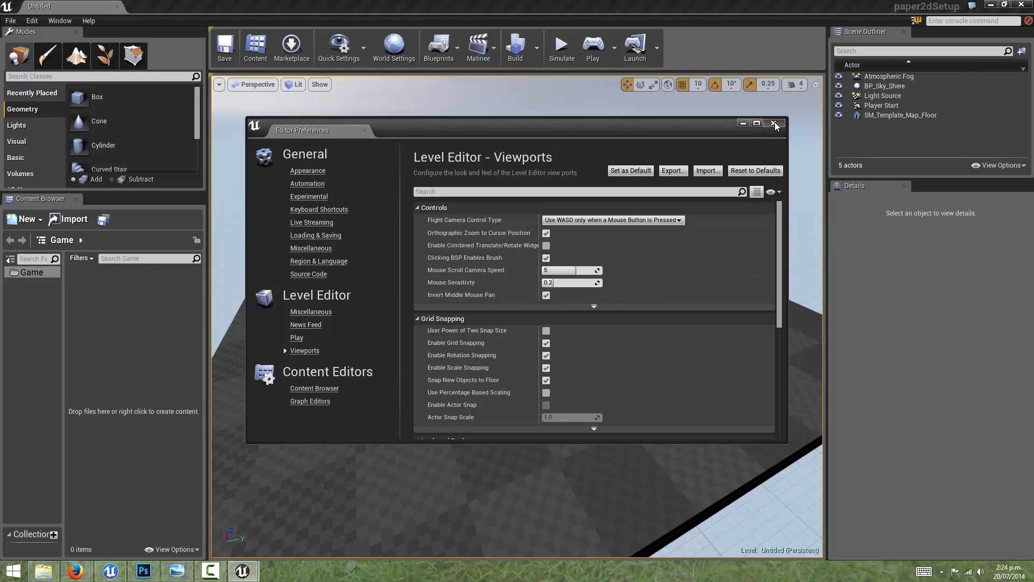
pyautogui.moveTo(576, 242); pyautogui.dragTo(566, 224, button='right')
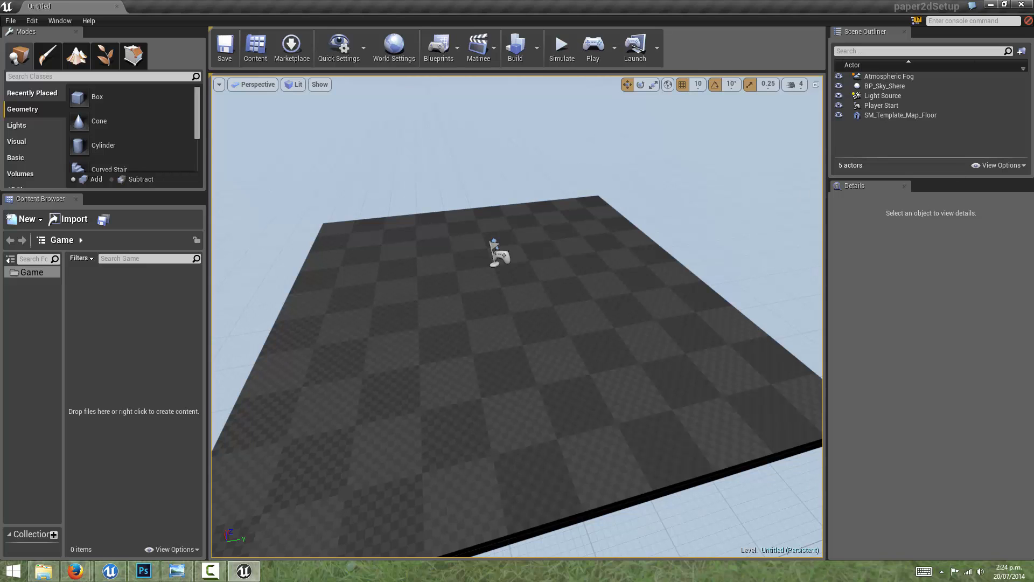
# Step: Switch to Firefox and examine the Platformer Animations page's sprite sheet preview and list of included animations
pyautogui.click(74, 570)
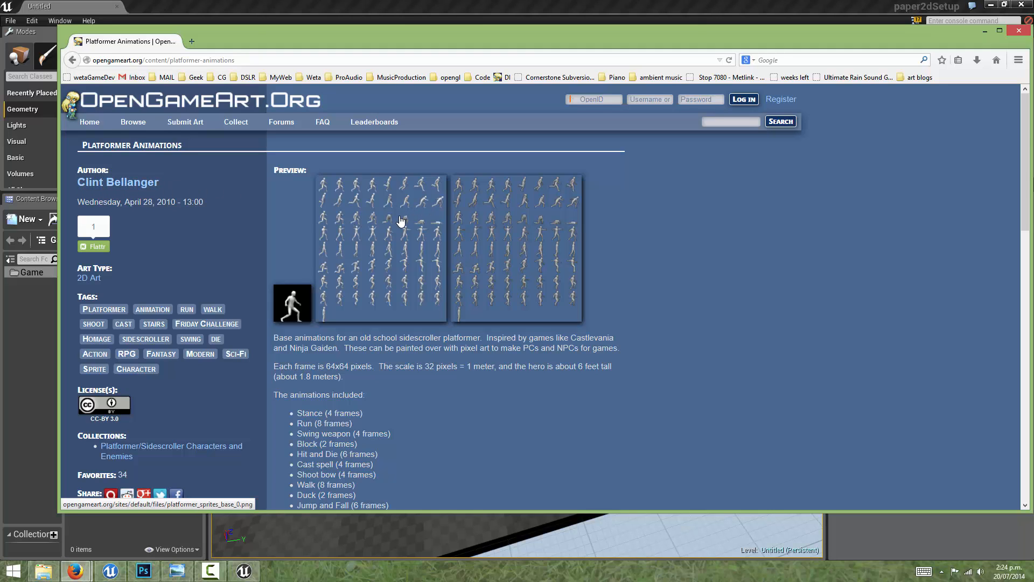
pyautogui.scroll(-5, 401, 221)
pyautogui.scroll(5, 377, 237)
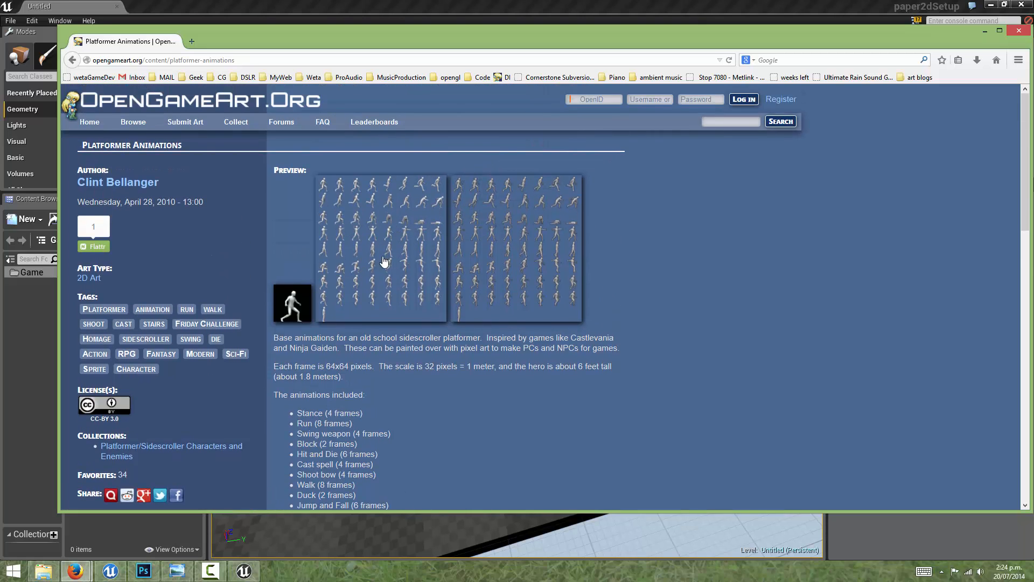
pyautogui.scroll(-4, 384, 262)
pyautogui.scroll(3, 369, 320)
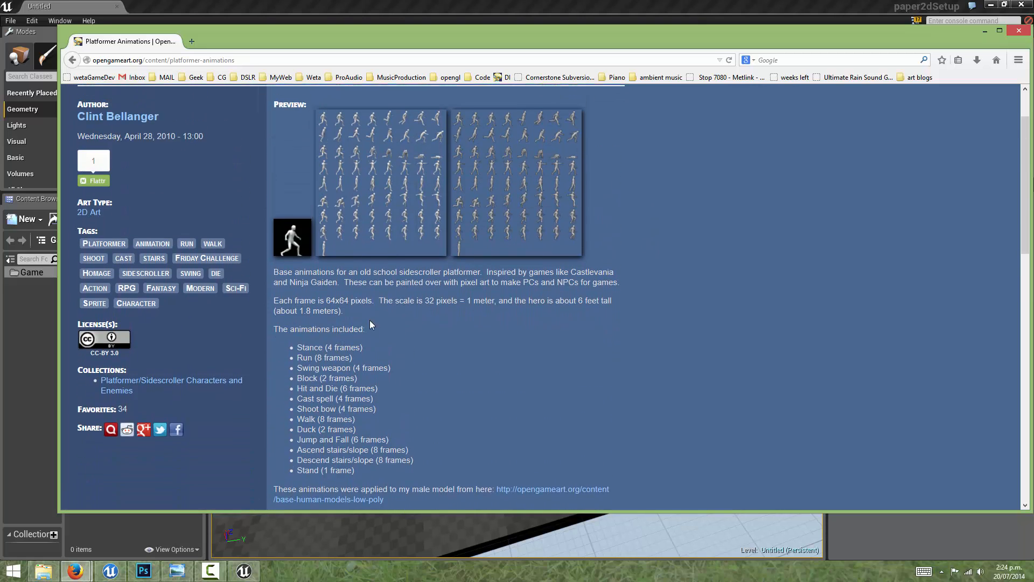
pyautogui.doubleClick(310, 359)
pyautogui.doubleClick(315, 349)
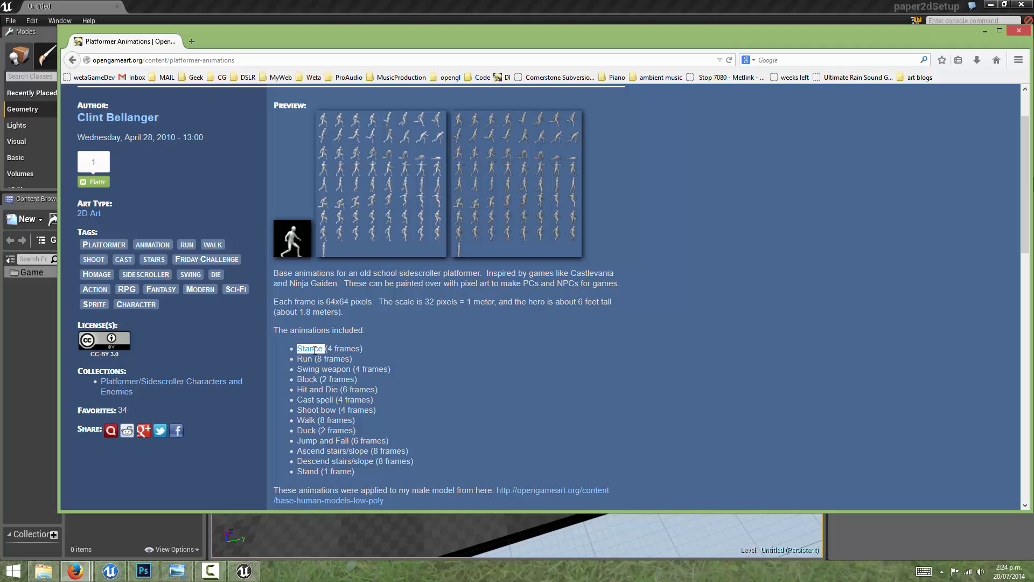
pyautogui.doubleClick(307, 379)
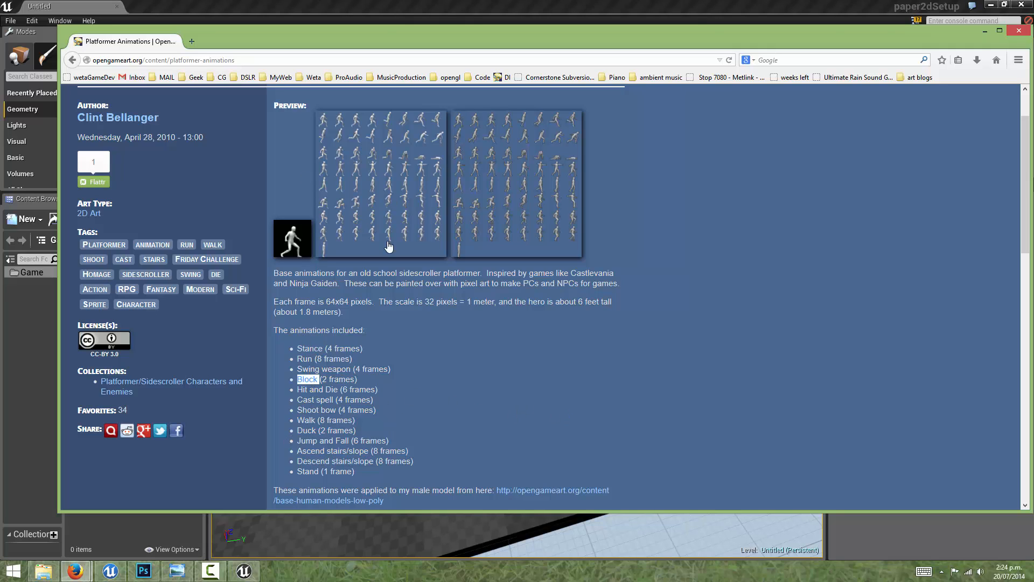
pyautogui.moveTo(380, 36); pyautogui.dragTo(344, 73)
pyautogui.scroll(-5, 274, 322)
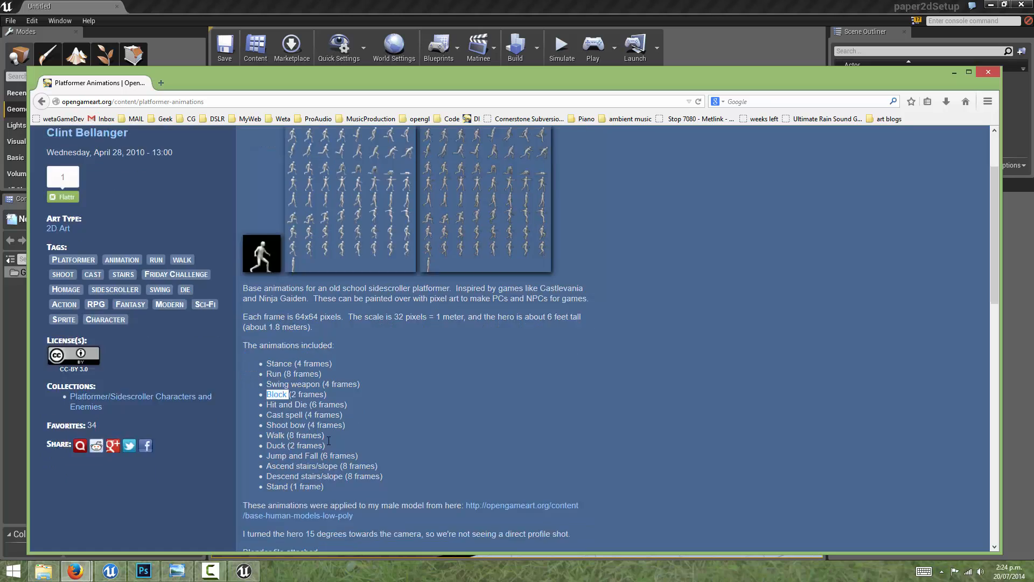
# Step: Open the full-size platformer_sprites_base.png and save it as a PNG image in Documents > Game Art > PNGS
pyautogui.click(298, 499)
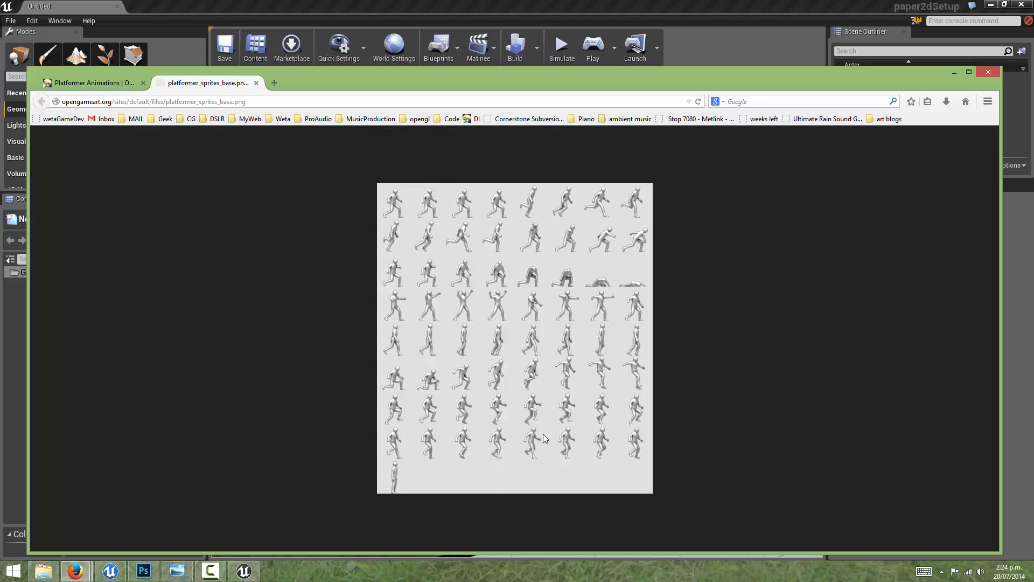
pyautogui.rightClick(481, 257)
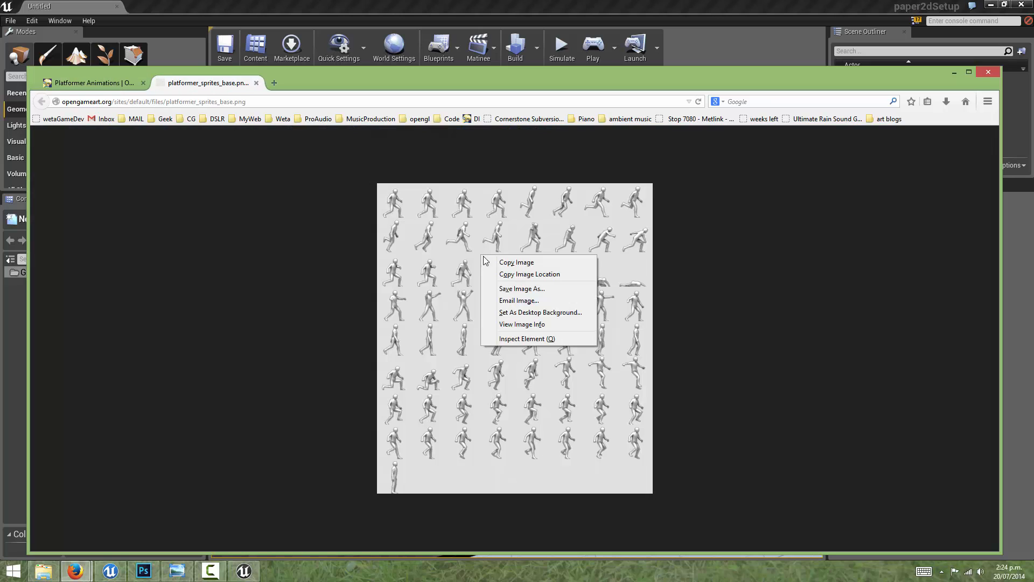
pyautogui.click(522, 290)
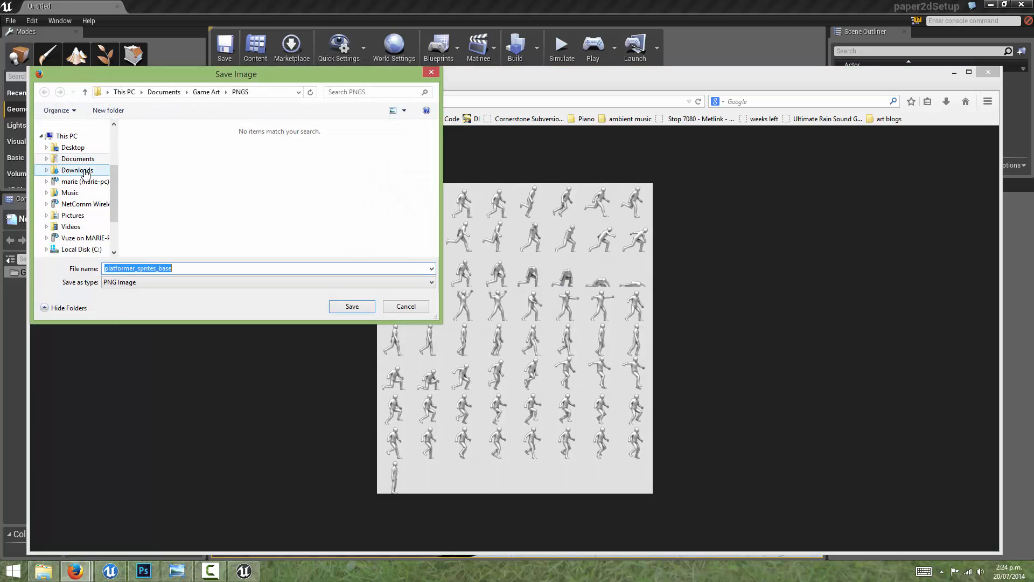
pyautogui.click(78, 158)
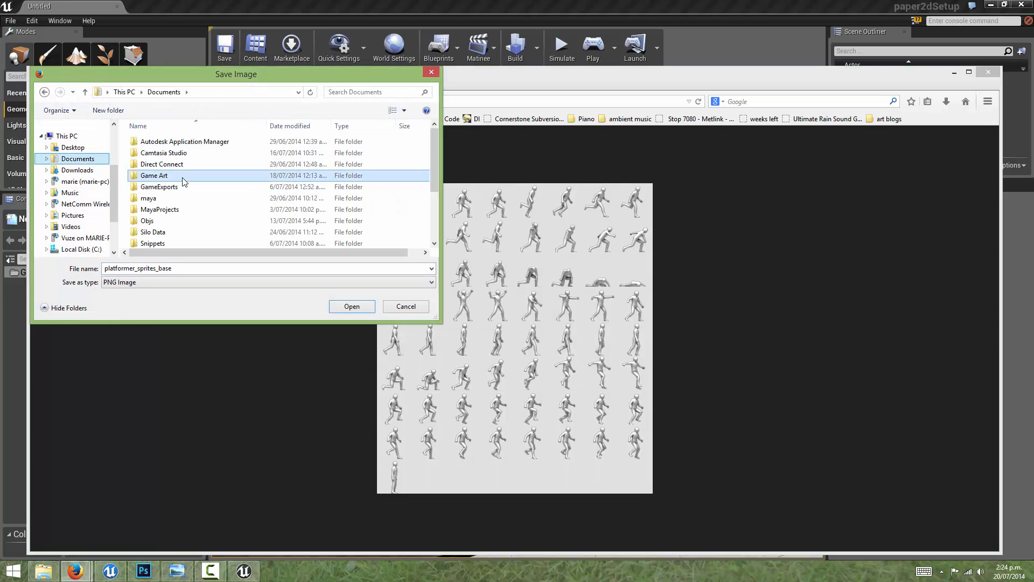
pyautogui.doubleClick(162, 175)
pyautogui.doubleClick(167, 165)
pyautogui.click(352, 306)
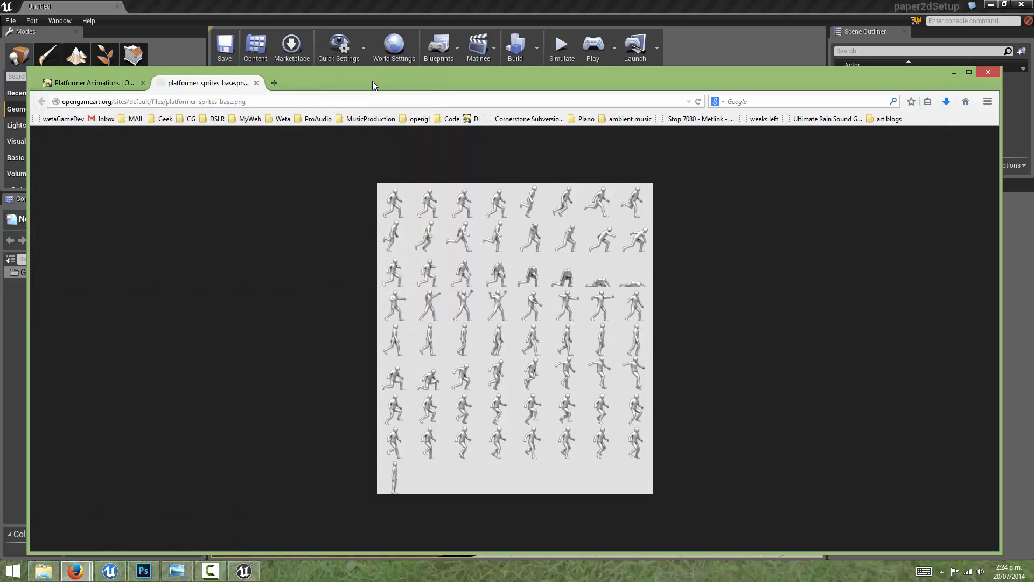
# Step: Find platformer_sprites_base.png in Documents > Game Art > PNGS using File Explorer and open it in Photoshop
pyautogui.moveTo(373, 81)
pyautogui.mouseDown()
pyautogui.moveTo(435, 83)
pyautogui.moveTo(385, 81)
pyautogui.mouseUp()
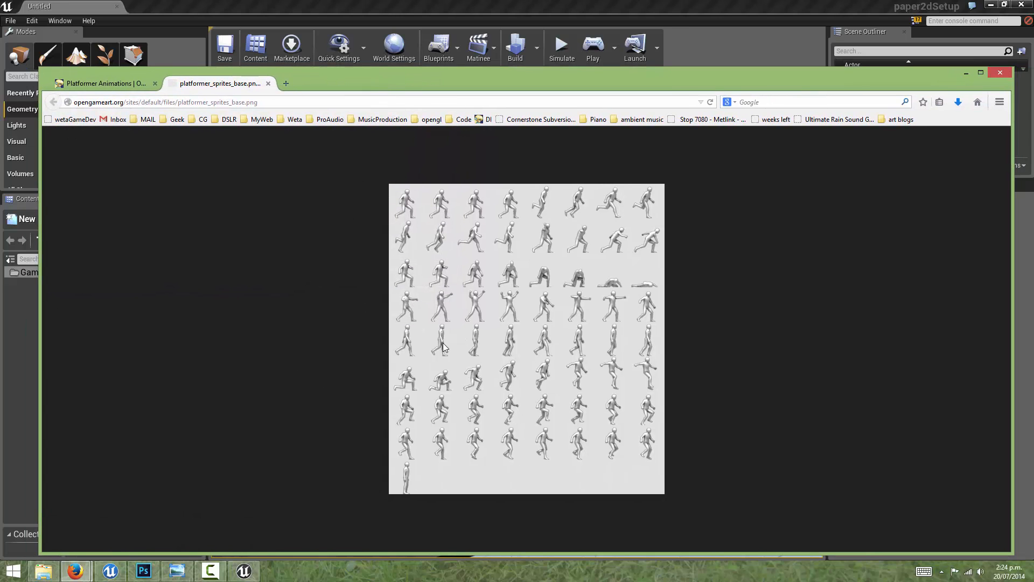
pyautogui.click(43, 571)
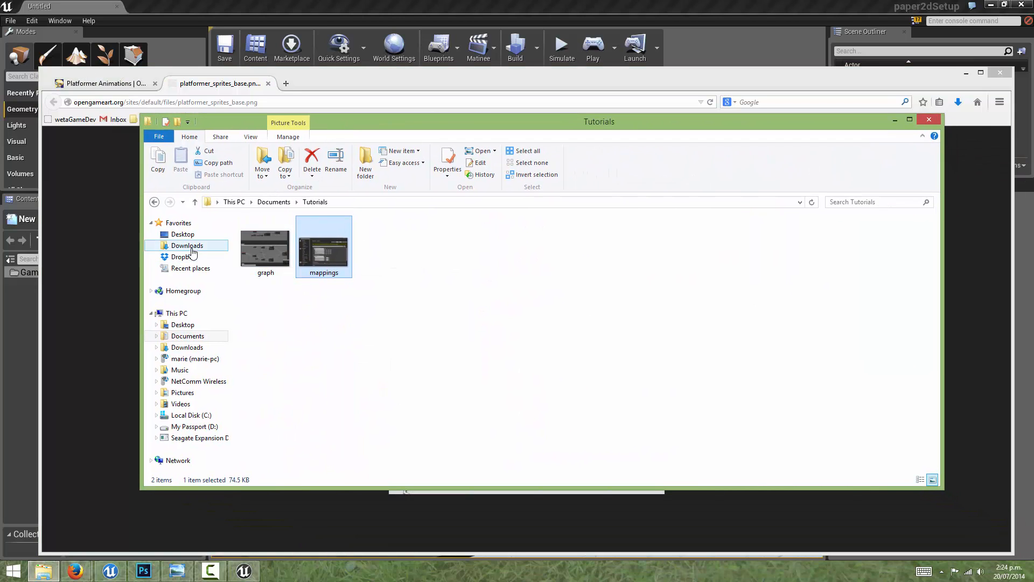
pyautogui.click(196, 336)
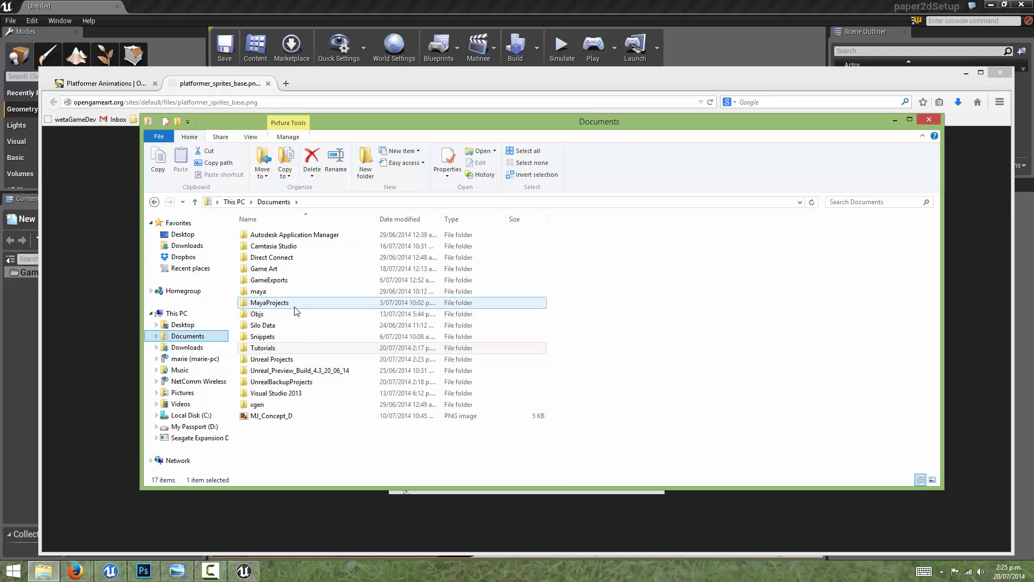
pyautogui.click(279, 269)
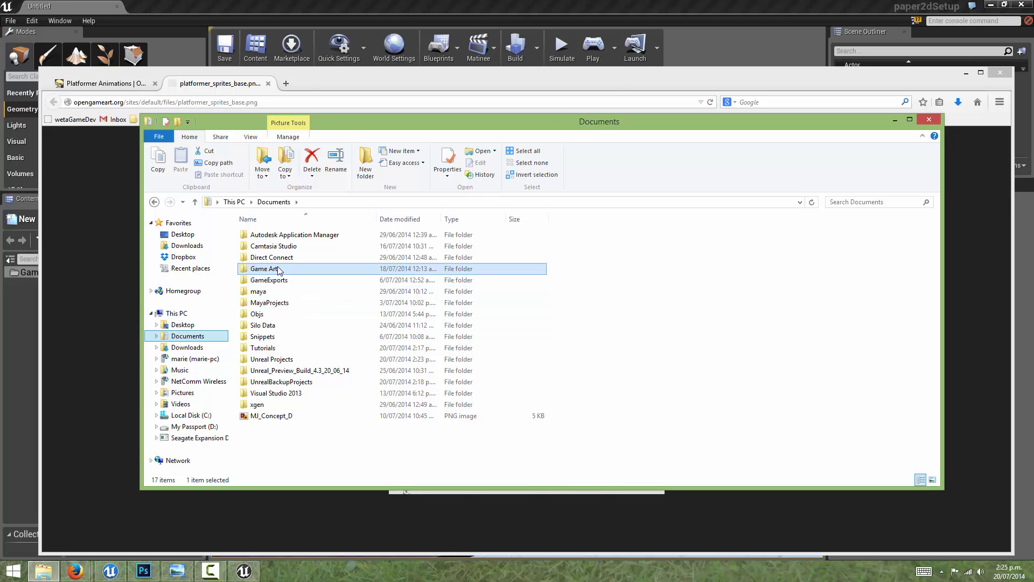
pyautogui.doubleClick(278, 269)
pyautogui.doubleClick(275, 258)
pyautogui.rightClick(276, 238)
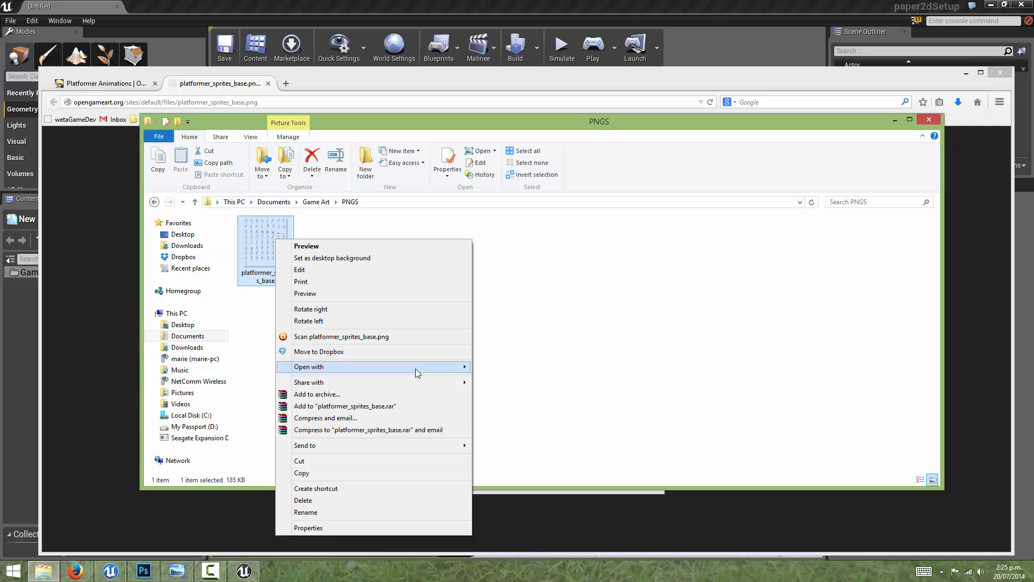
pyautogui.moveTo(416, 368)
pyautogui.click(496, 366)
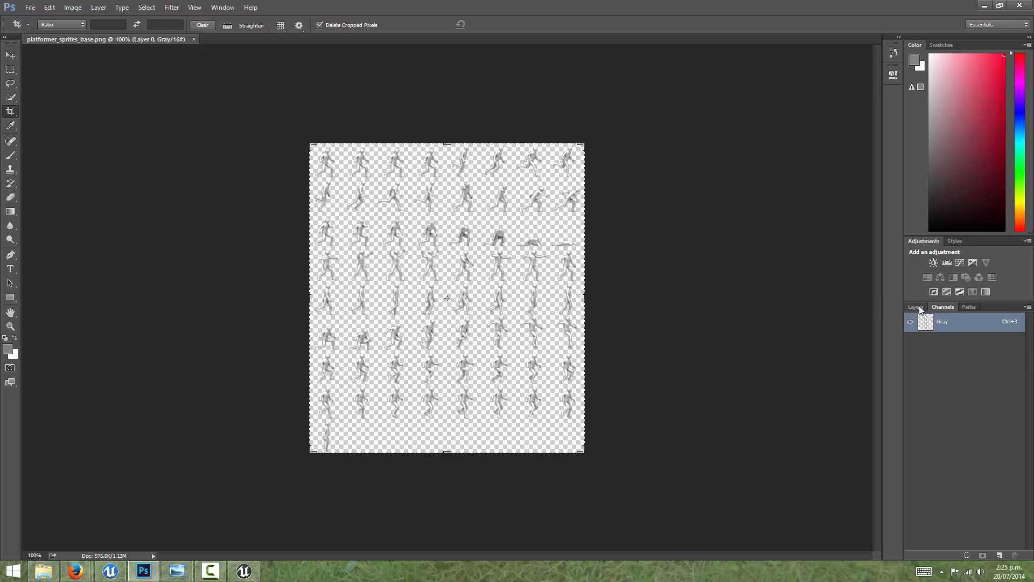
# Step: Load Layer 0's transparency as a selection and save that selection as a new alpha channel
pyautogui.click(920, 308)
pyautogui.click(945, 311)
pyautogui.click(920, 308)
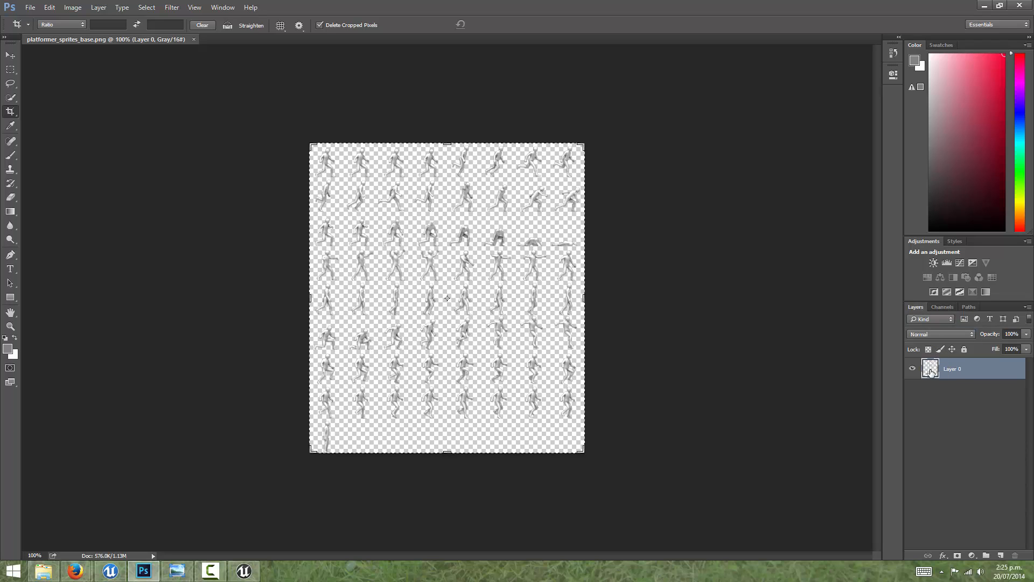
pyautogui.keyDown('ctrl'); pyautogui.click(932, 372); pyautogui.keyUp('ctrl')
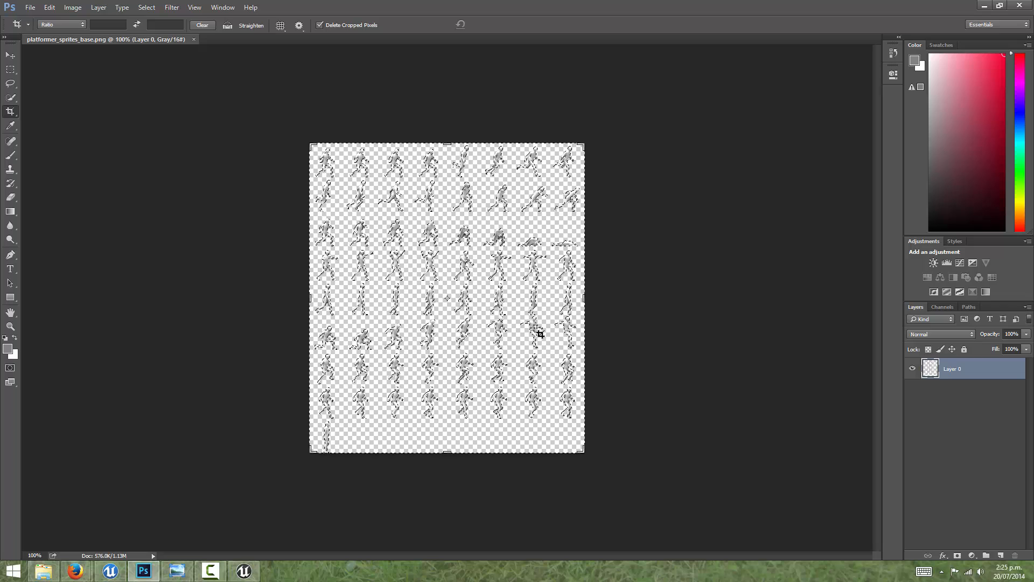
pyautogui.click(941, 308)
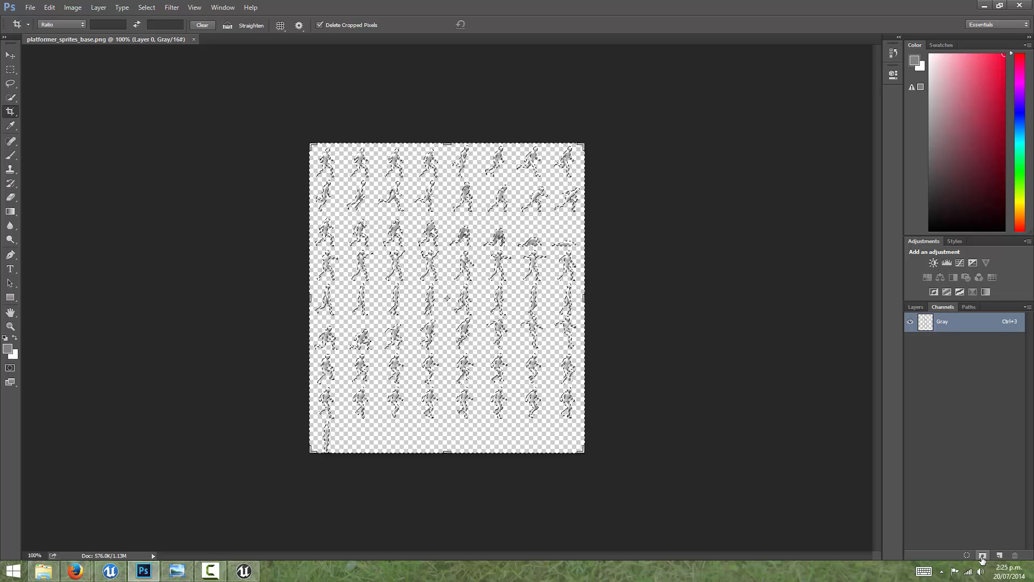
pyautogui.click(982, 555)
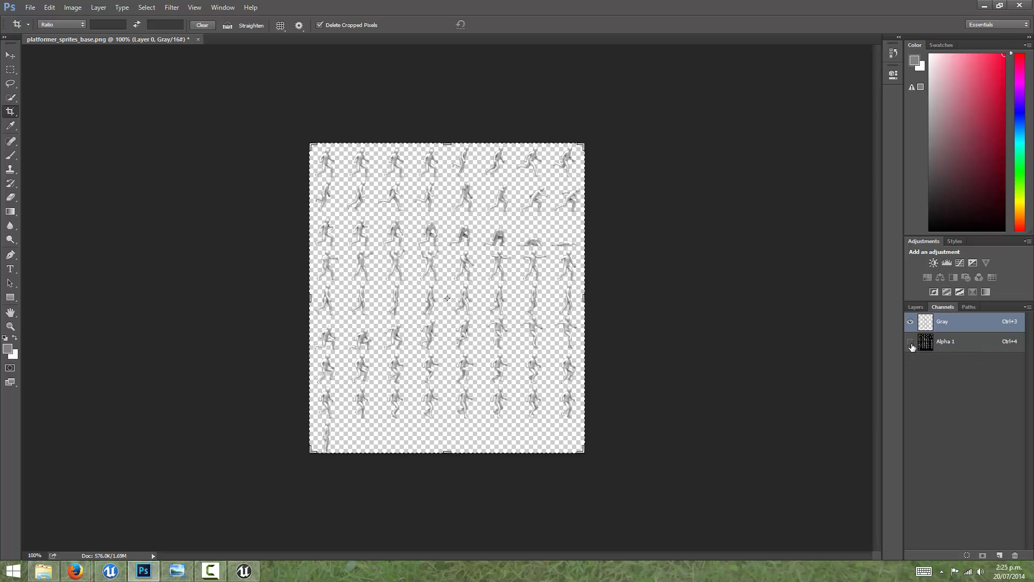
# Step: Overlay the Alpha 1 channel on the sprites to check the mask around the figures, and hide the overlay again
pyautogui.click(910, 341)
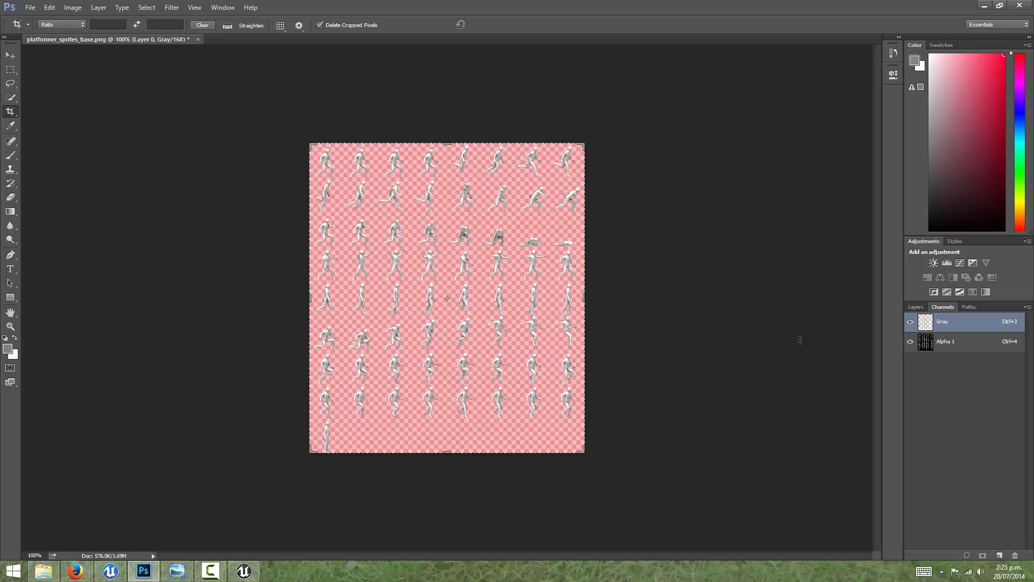
pyautogui.hotkey('ctrl', '+')
pyautogui.hotkey('ctrl', '+')
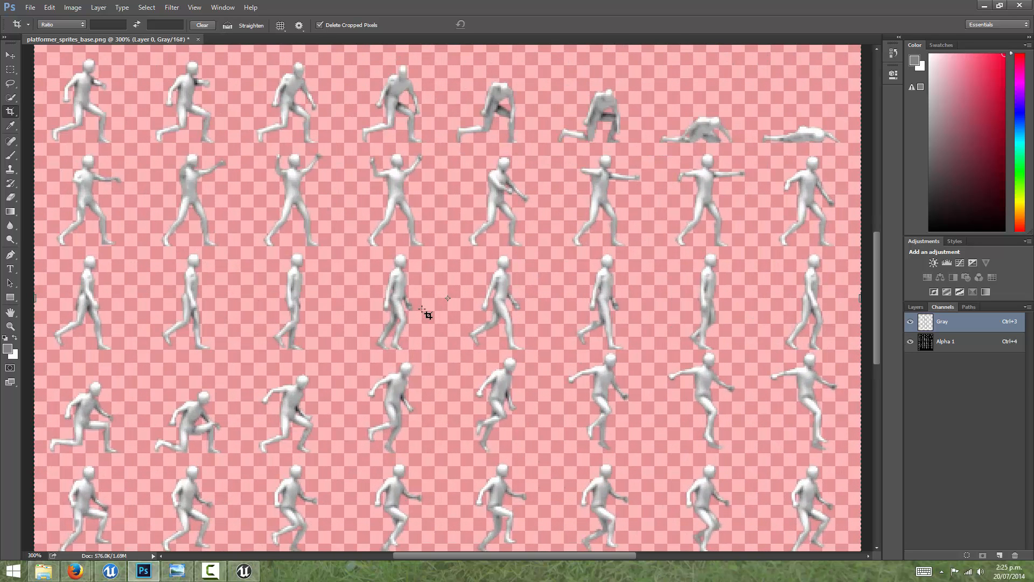
pyautogui.click(952, 343)
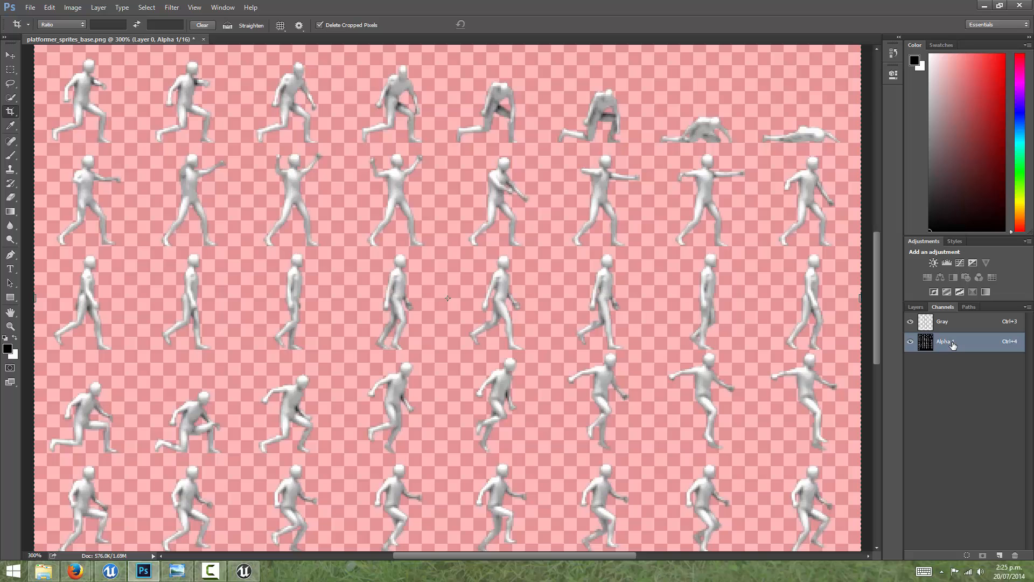
pyautogui.click(911, 342)
pyautogui.hotkey('ctrl', '-')
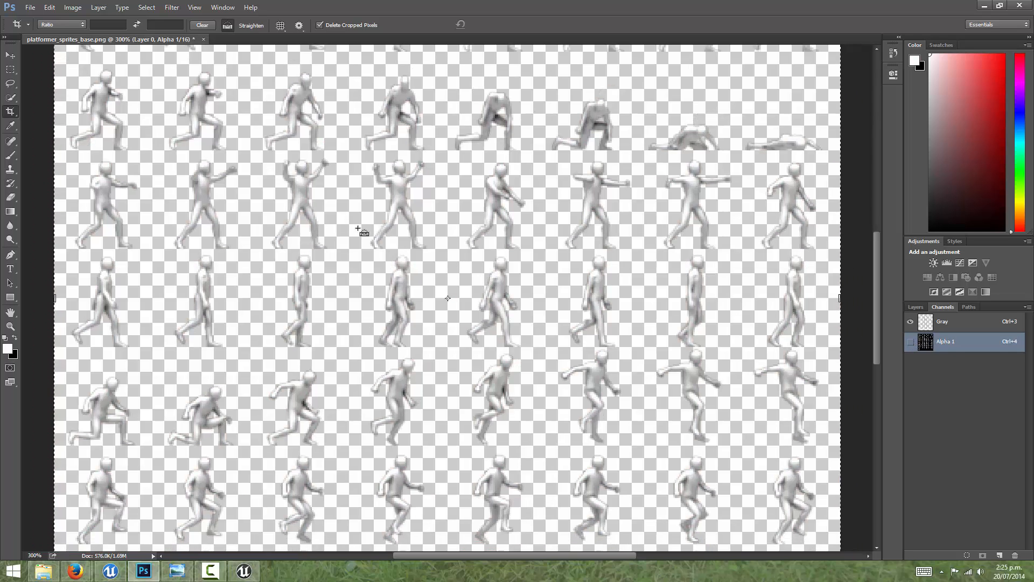
# Step: Export the sprite sheet for web as a transparent PNG-24 named platformer_sprites_base_with_alpha in the PNGS folder
pyautogui.click(31, 7)
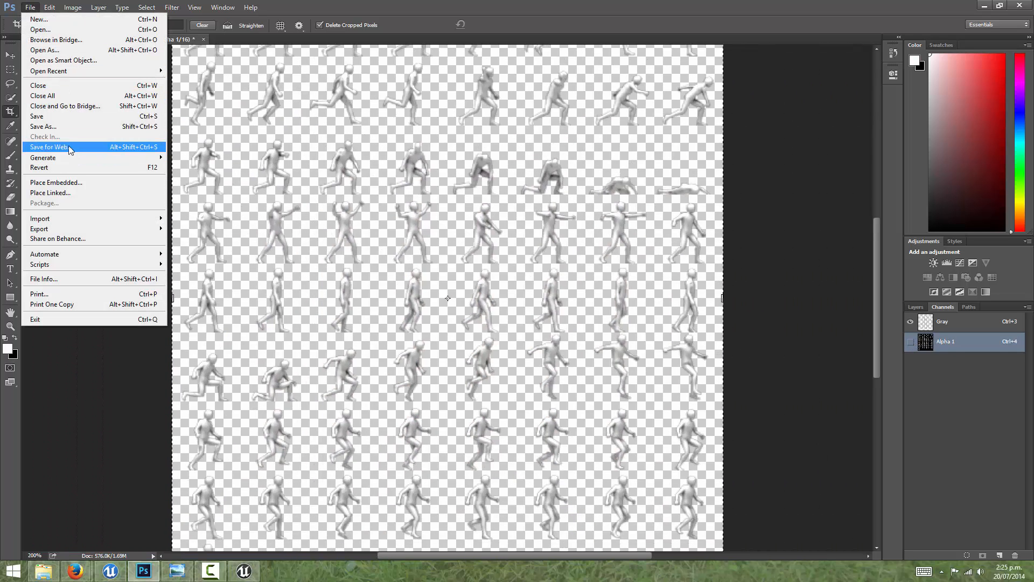
pyautogui.click(65, 146)
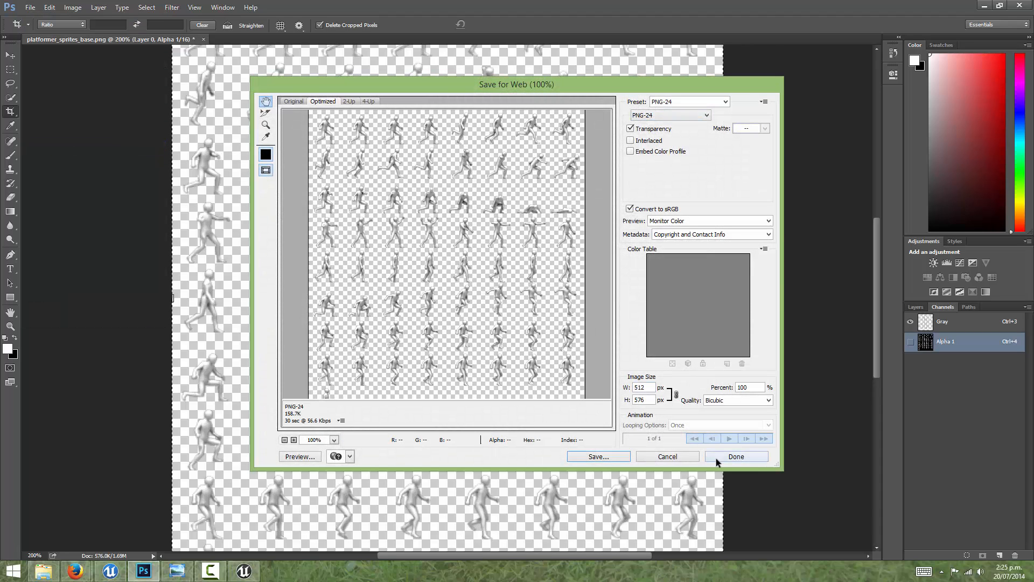
pyautogui.click(598, 456)
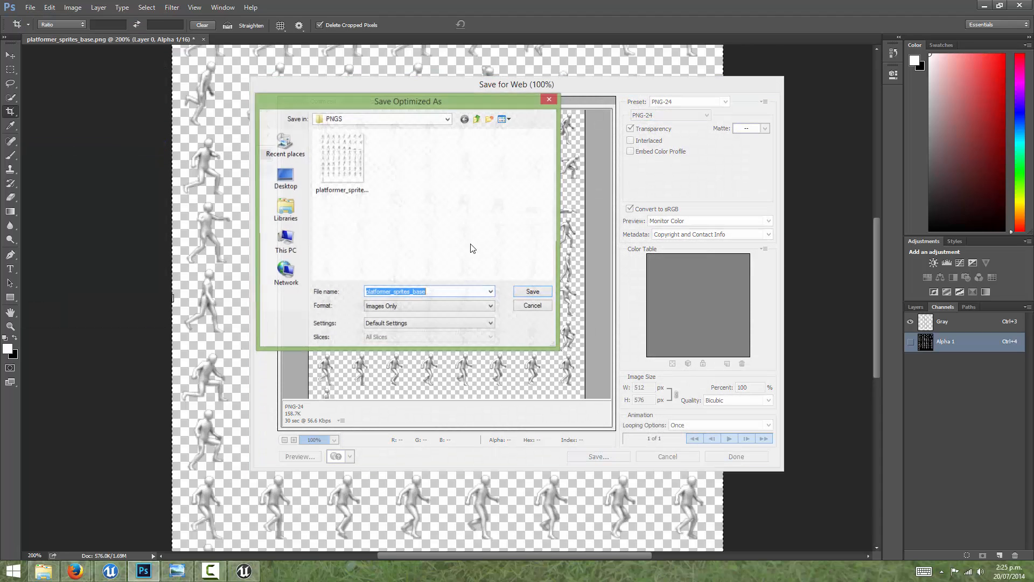
pyautogui.click(426, 292)
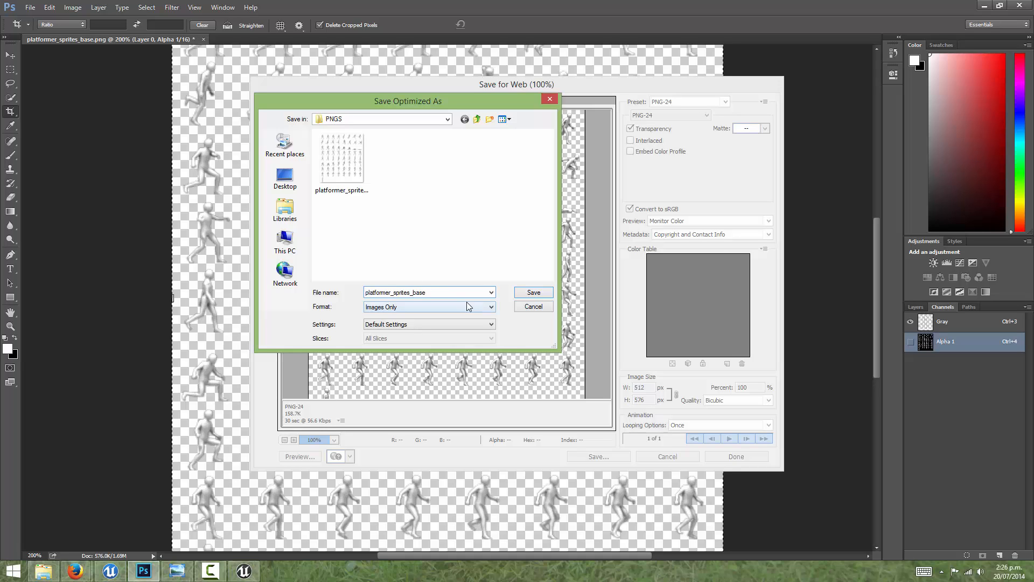
pyautogui.write('_a')
pyautogui.press('BackSpace')
pyautogui.write('with_alpha')
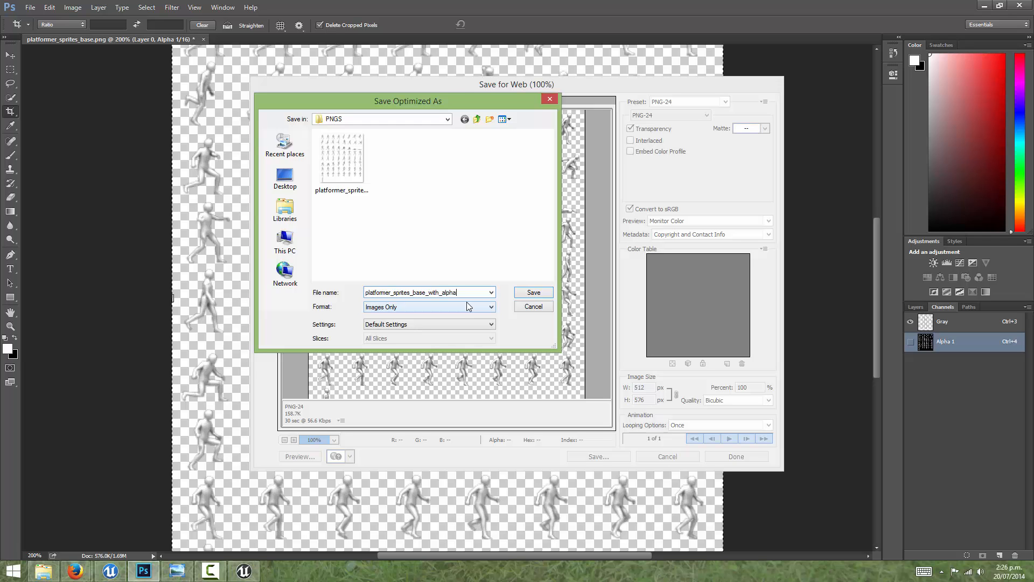
pyautogui.press('Return')
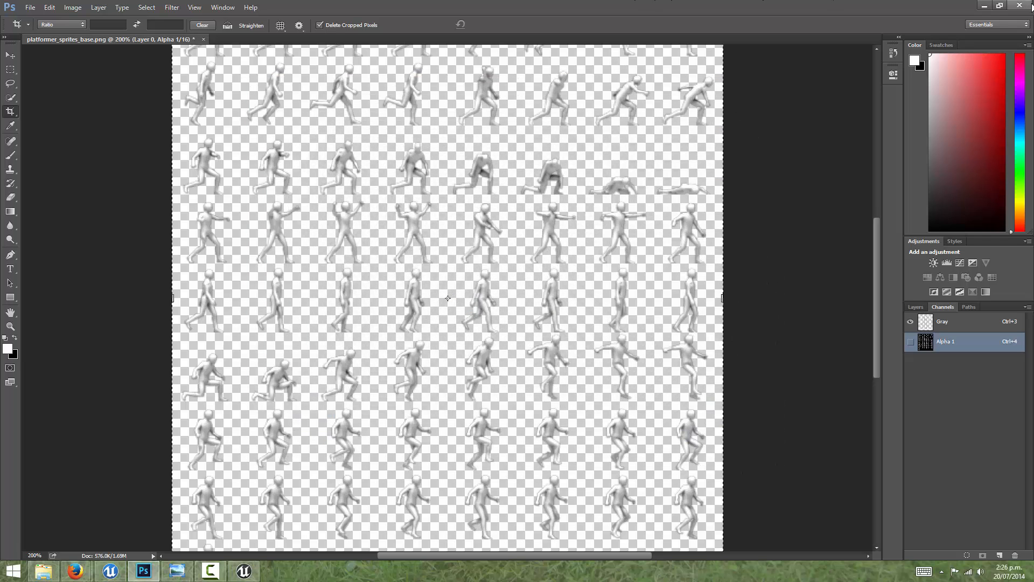
# Step: Return to the paper2dSetup project in Unreal Editor and create a content folder named Spritetexture under Game
pyautogui.click(982, 6)
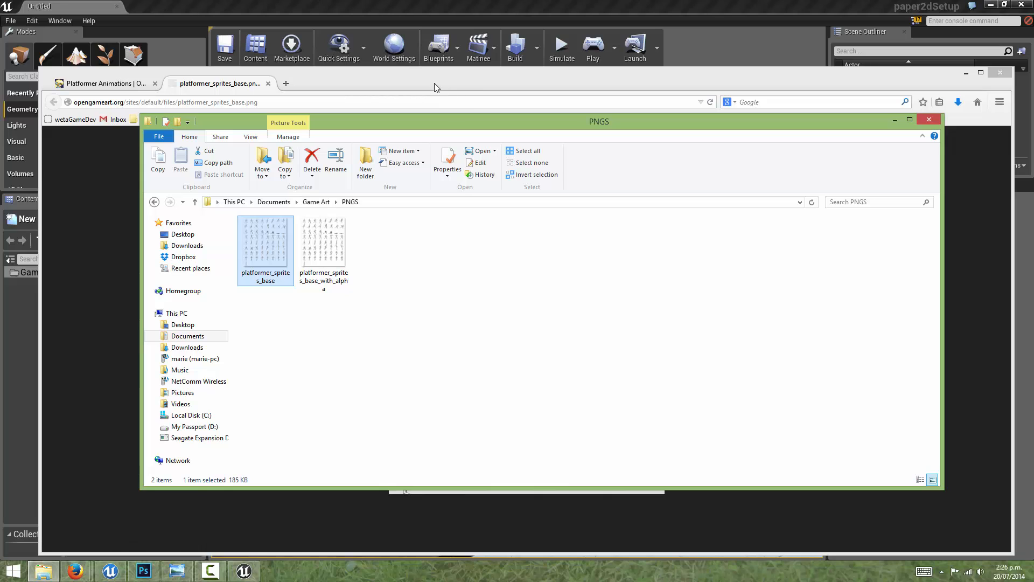
pyautogui.click(770, 3)
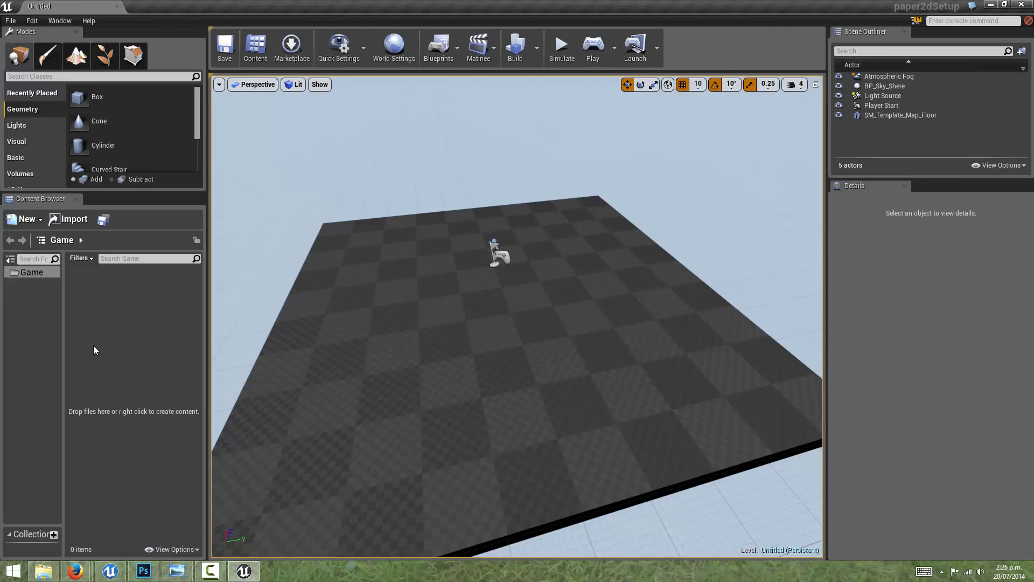
pyautogui.rightClick(92, 291)
pyautogui.click(107, 299)
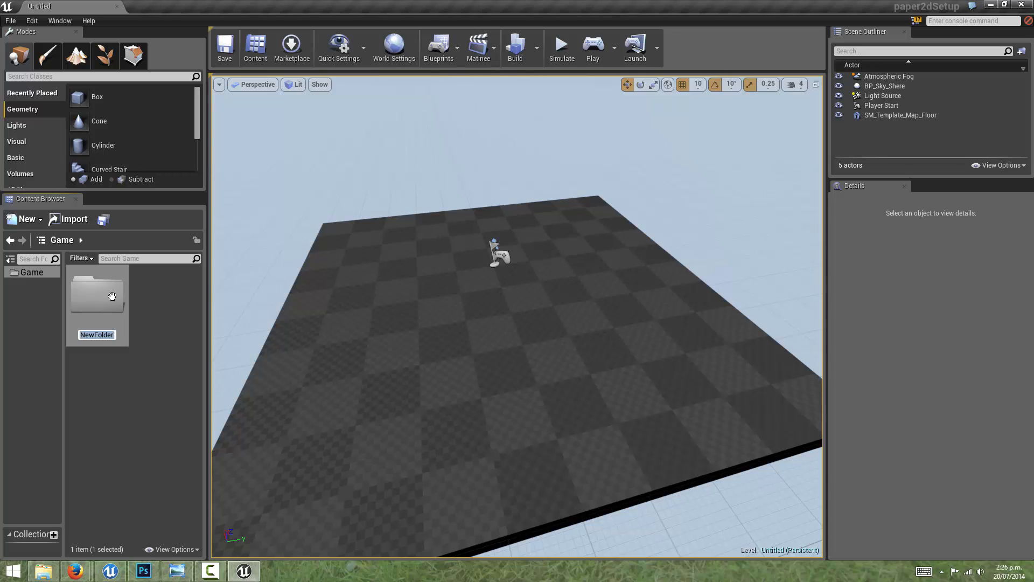
pyautogui.write('Spritextu')
pyautogui.write('re')
pyautogui.press('Return')
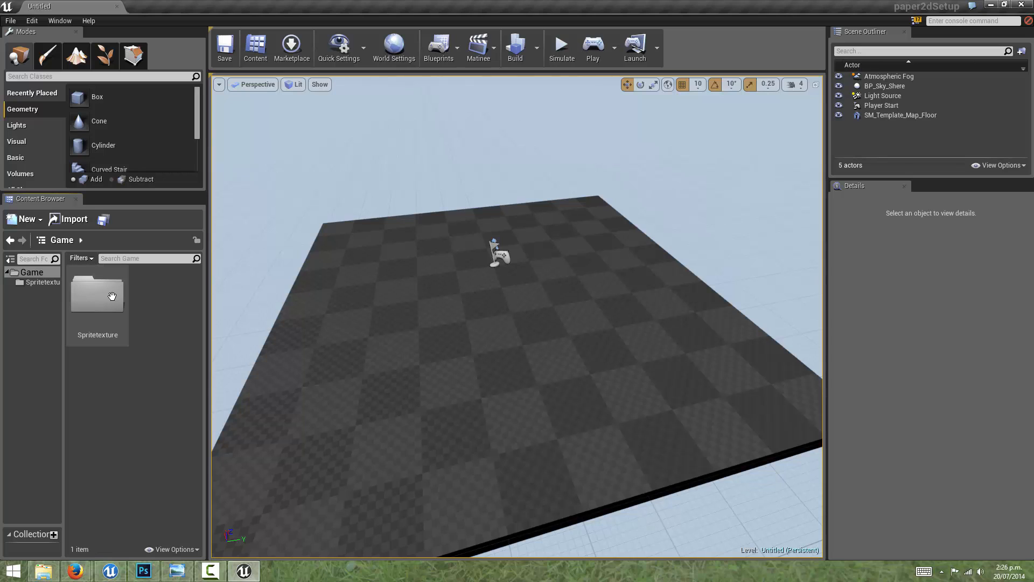
# Step: Import platformer_sprites_base_with_alpha from Documents > Game Art > PNGS into the Spritetexture folder, accepting the non-power-of-two size
pyautogui.doubleClick(112, 296)
pyautogui.rightClick(112, 296)
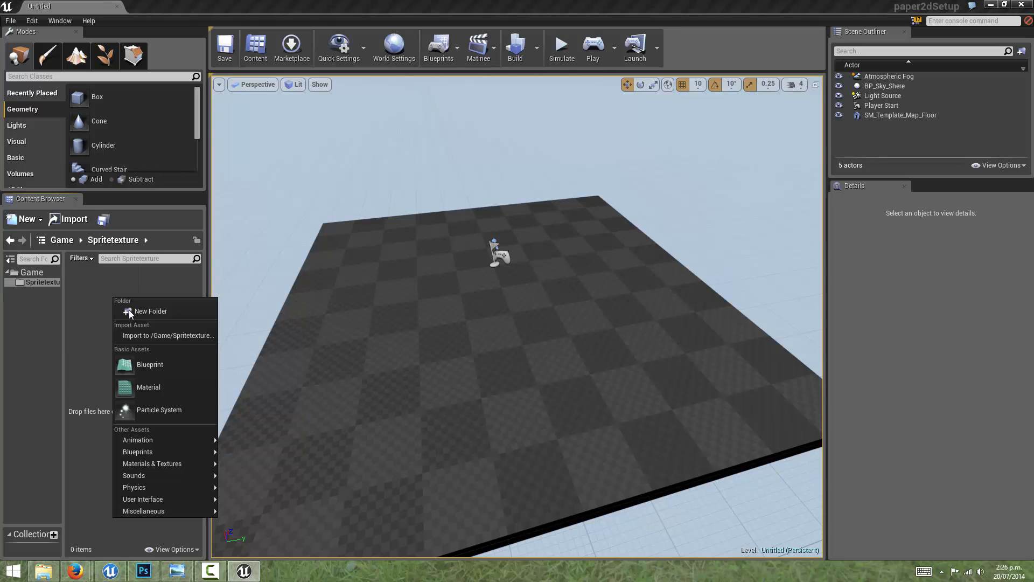
pyautogui.click(135, 317)
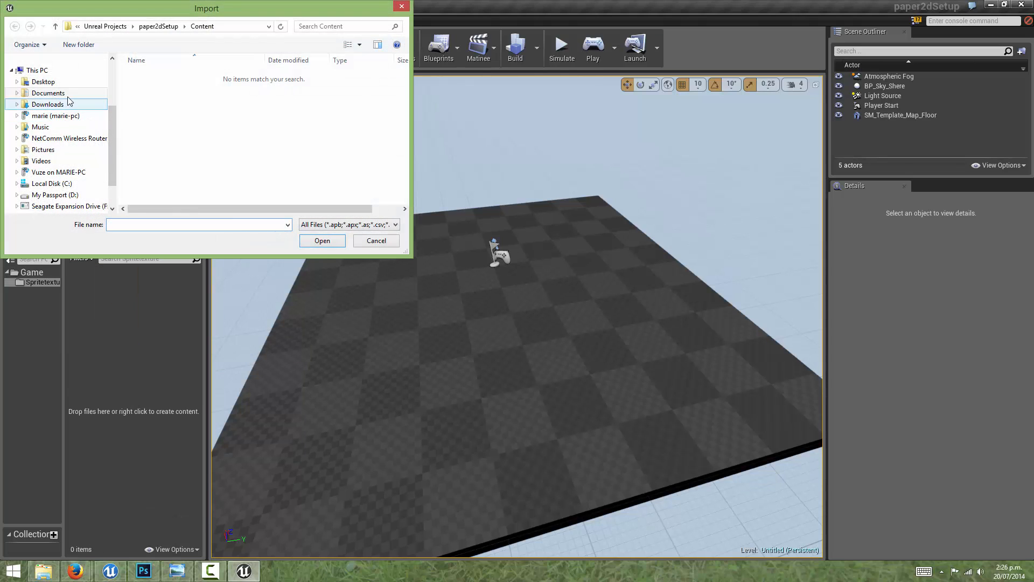
pyautogui.click(48, 93)
pyautogui.doubleClick(171, 105)
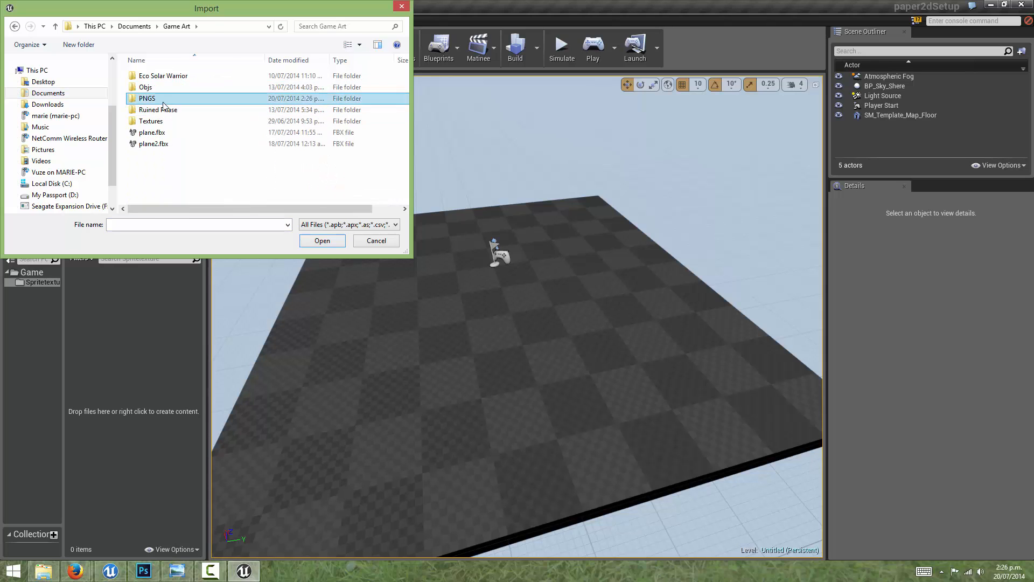
pyautogui.doubleClick(169, 99)
pyautogui.click(237, 89)
pyautogui.click(337, 240)
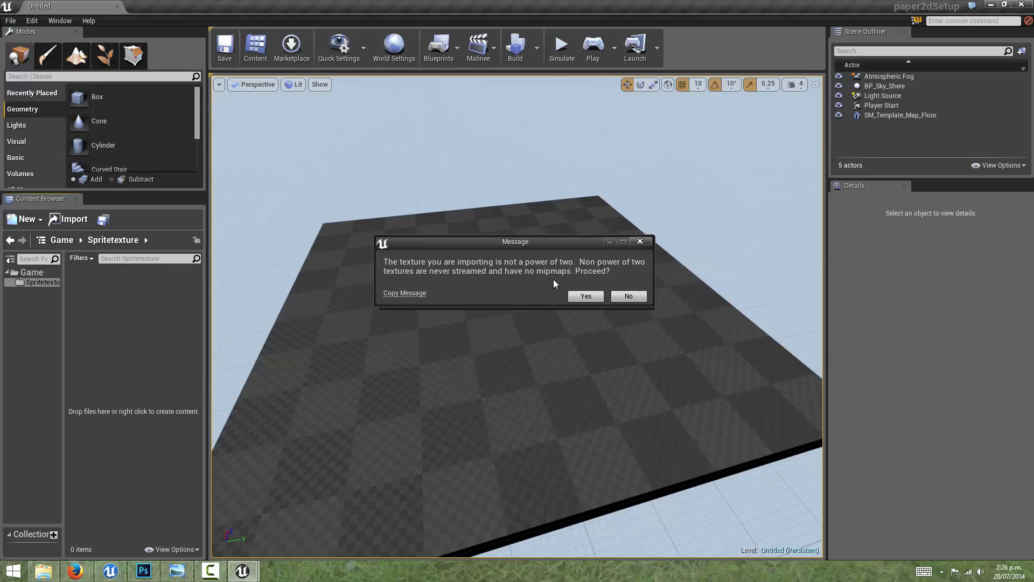
pyautogui.click(586, 296)
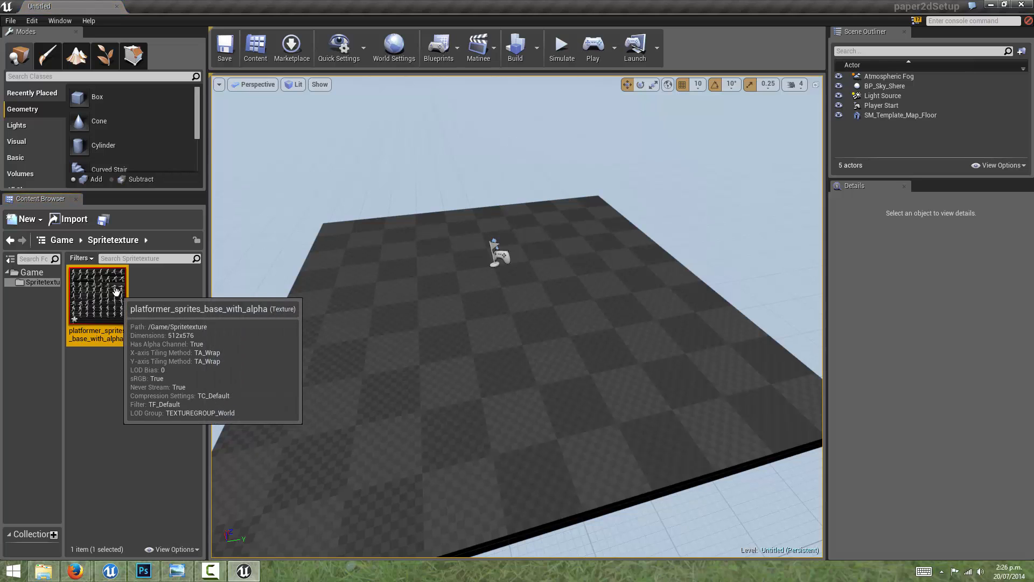
# Step: Open the imported sprite texture for editing in an enlarged window and set its Filter to Nearest
pyautogui.doubleClick(116, 292)
pyautogui.moveTo(355, 113); pyautogui.dragTo(321, 100)
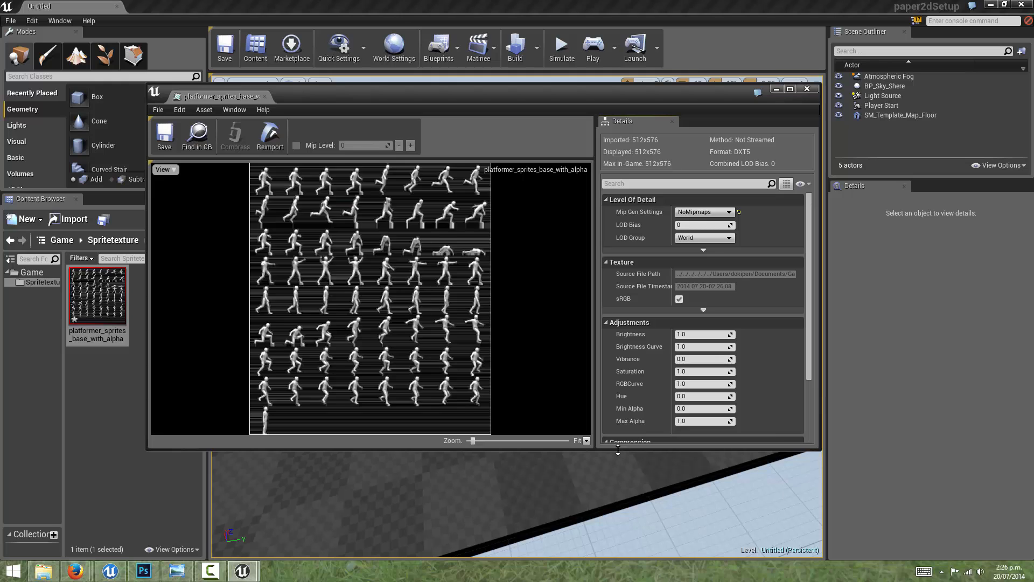
pyautogui.moveTo(618, 450); pyautogui.dragTo(611, 520)
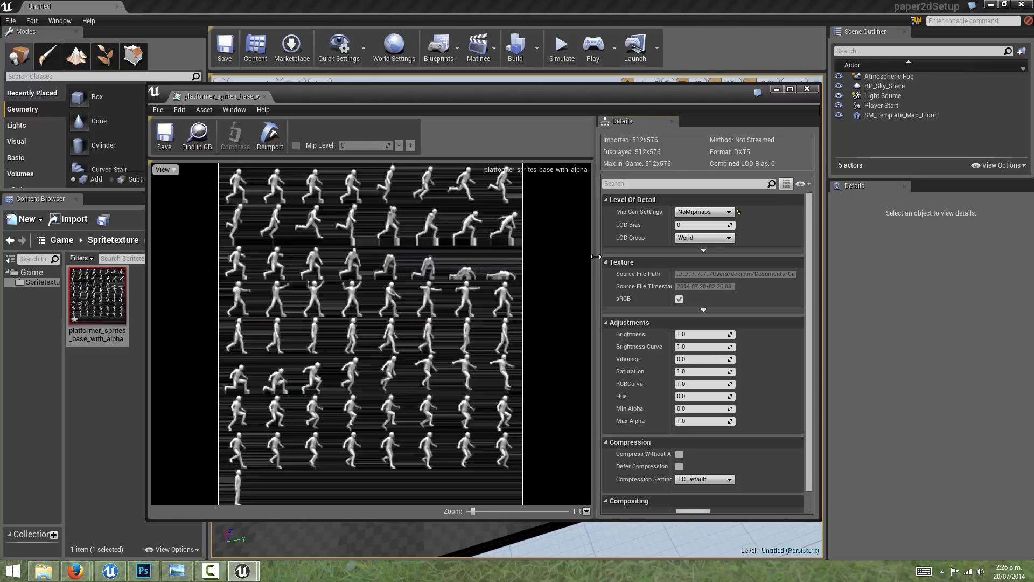
pyautogui.click(716, 478)
pyautogui.click(714, 479)
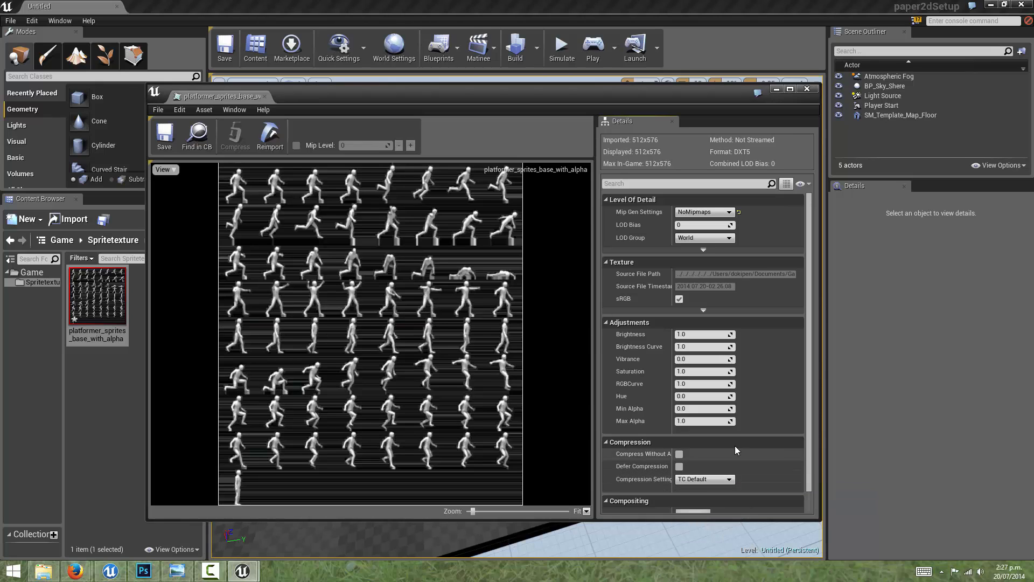
pyautogui.click(702, 311)
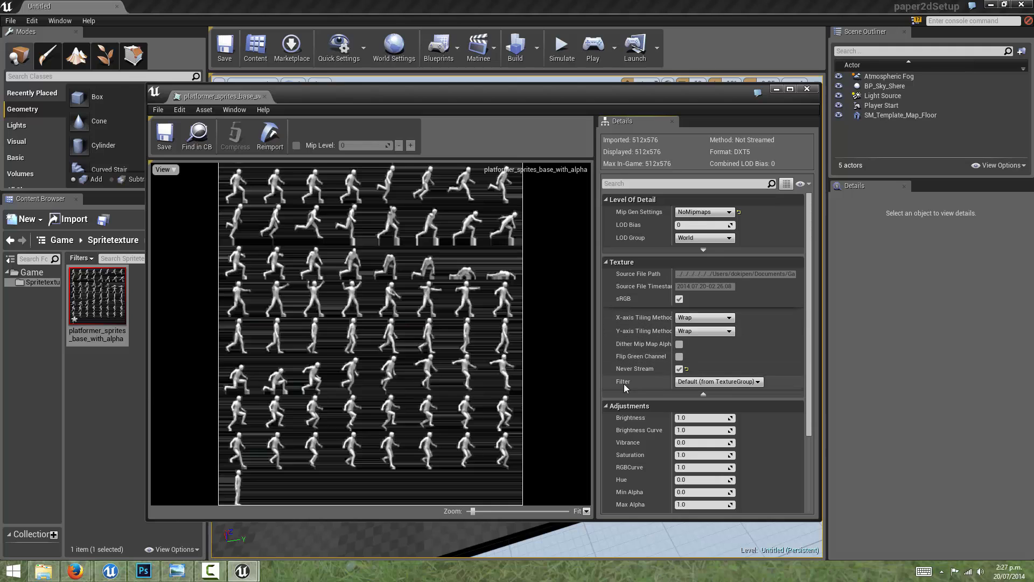
pyautogui.click(689, 384)
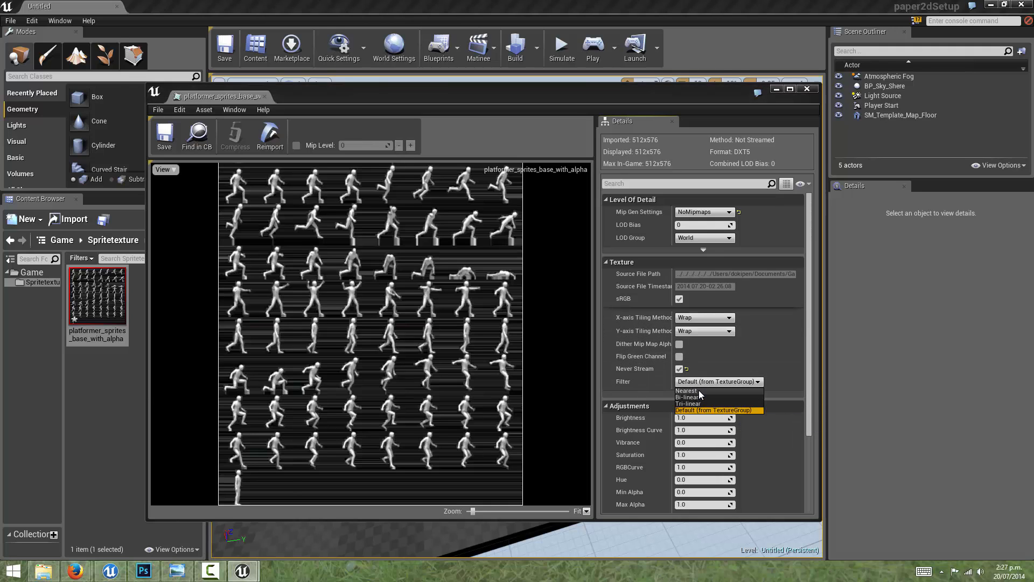
pyautogui.click(699, 390)
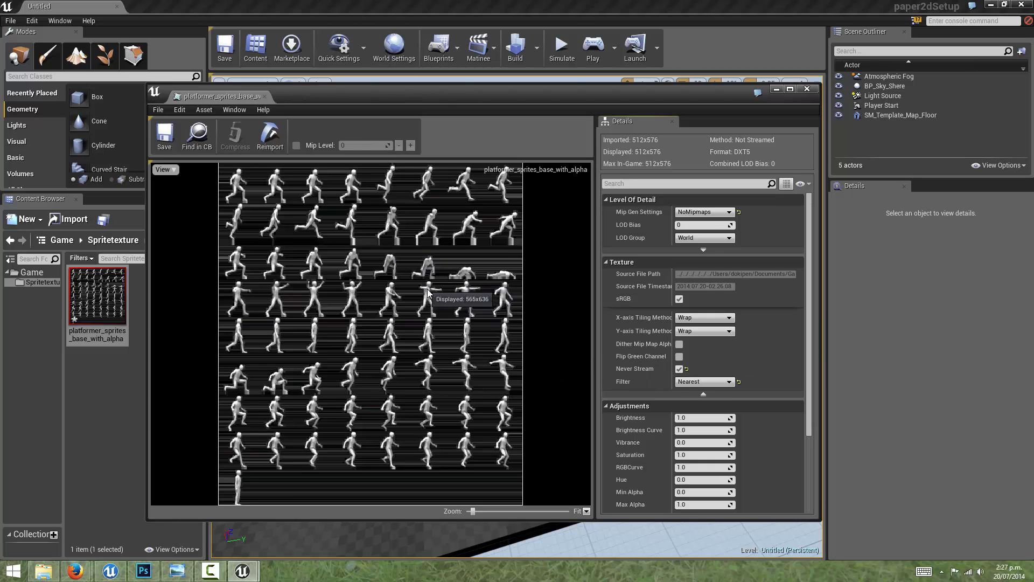
# Step: Compare the texture's Nearest filter with Tri-linear on close-up sprites, and set the Filter back to Nearest
pyautogui.scroll(5, 444, 311)
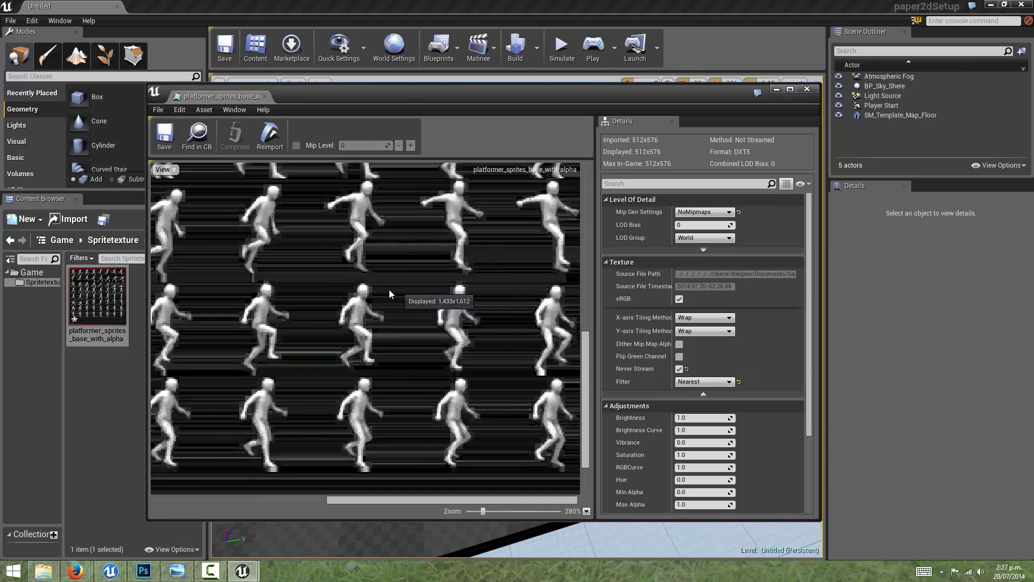
pyautogui.scroll(3, 367, 310)
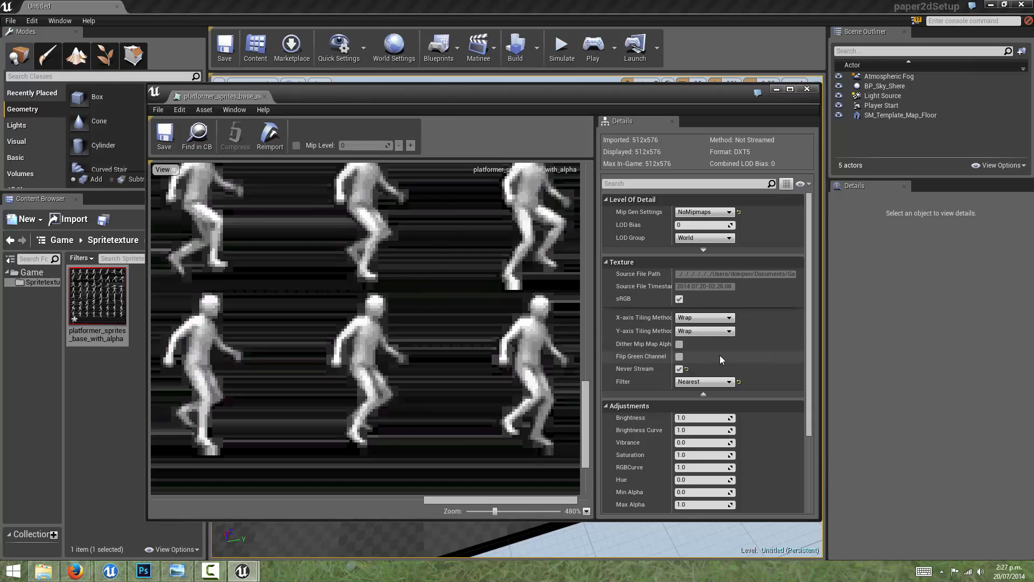
pyautogui.click(697, 380)
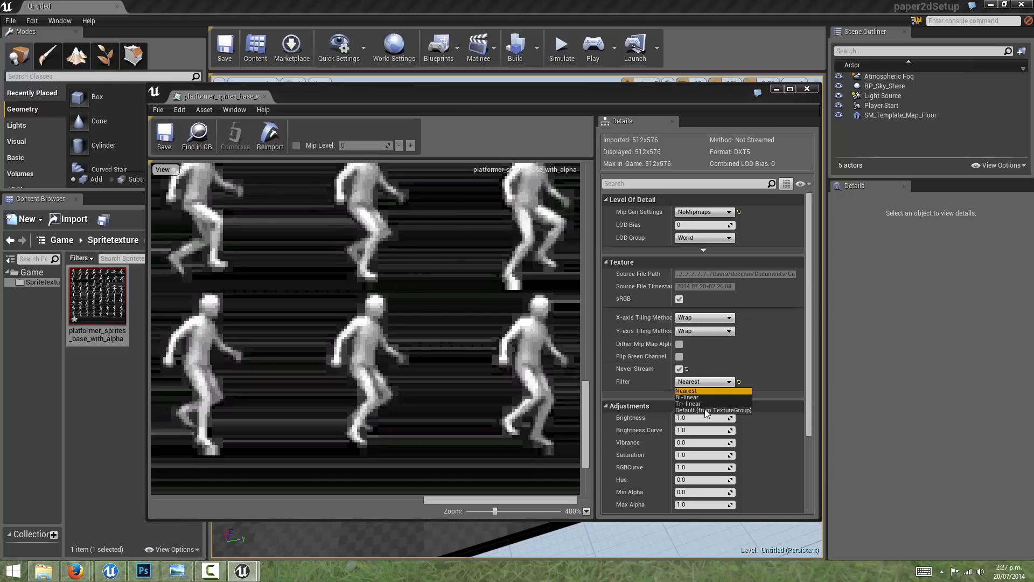
pyautogui.click(700, 404)
pyautogui.scroll(3, 449, 335)
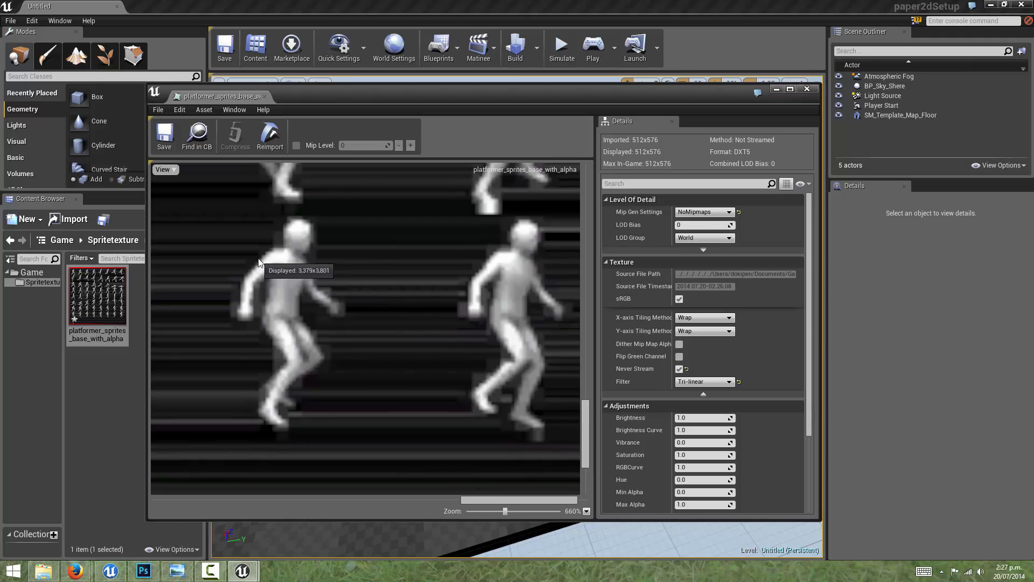
pyautogui.click(703, 381)
pyautogui.click(699, 390)
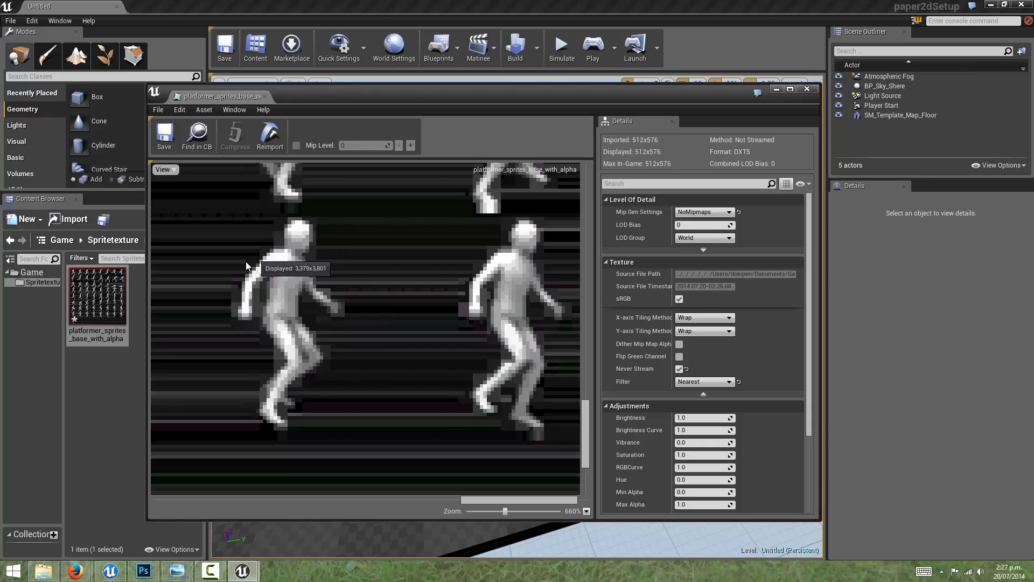
# Step: Inspect the Nearest-filtered sprites up close, and save and close the texture
pyautogui.scroll(1, 306, 323)
pyautogui.scroll(1, 456, 308)
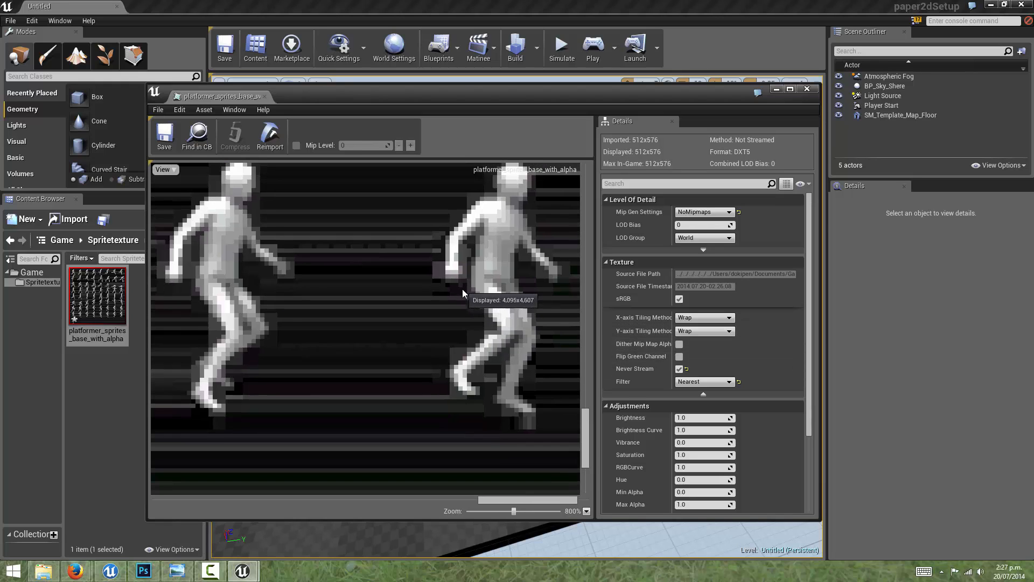
pyautogui.scroll(-3, 462, 291)
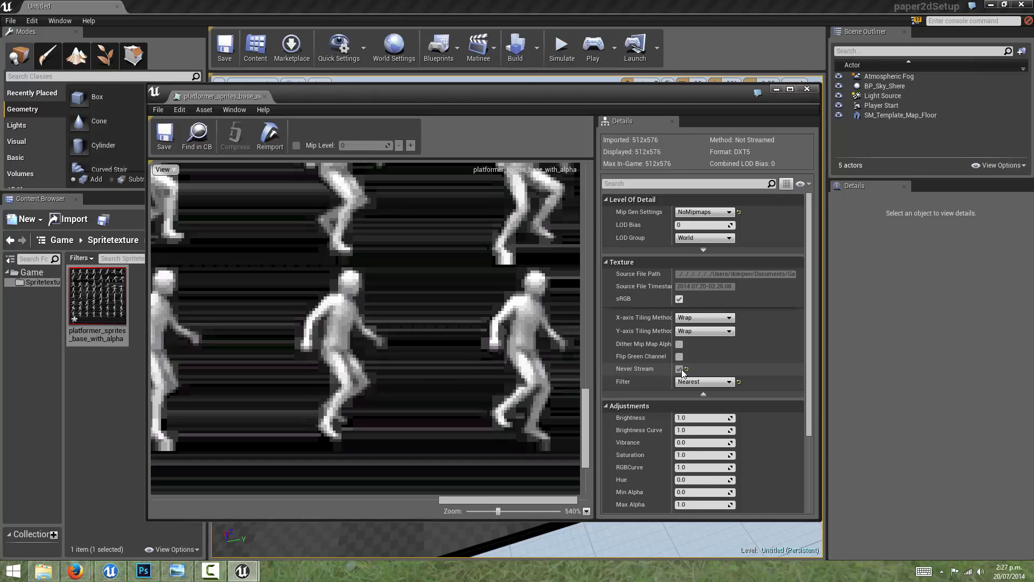
pyautogui.scroll(-2, 635, 370)
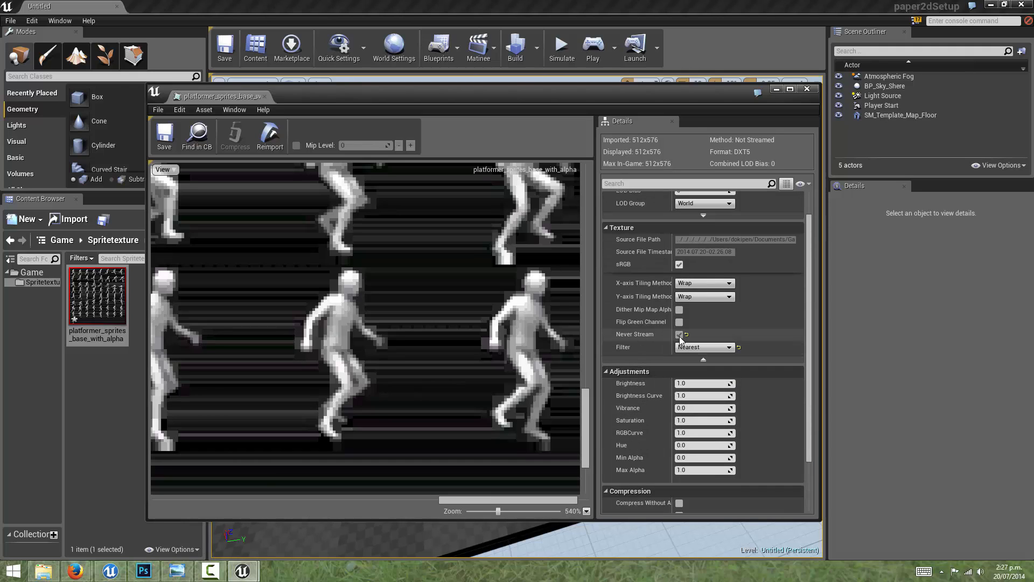
pyautogui.scroll(-8, 406, 318)
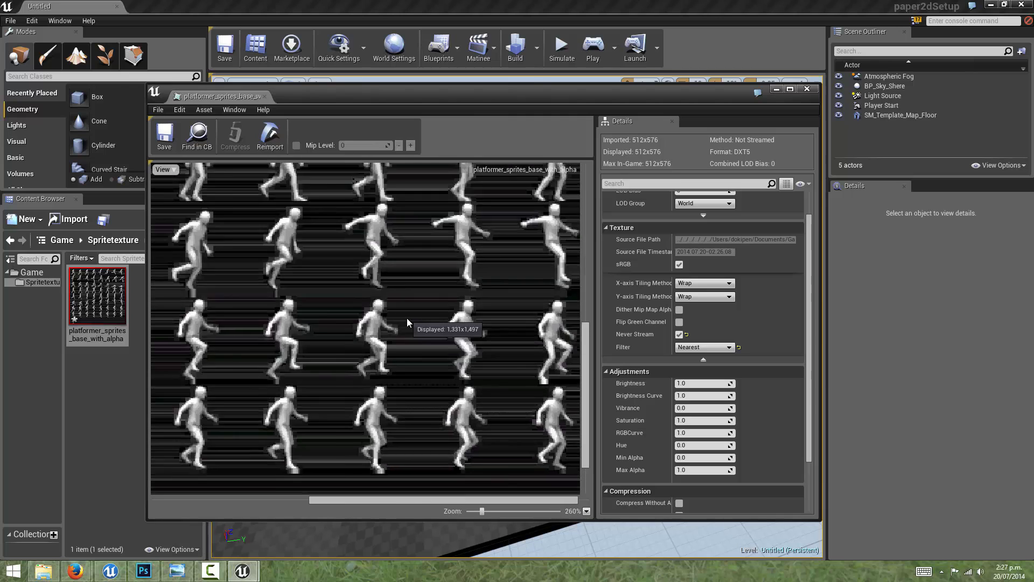
pyautogui.scroll(5, 413, 313)
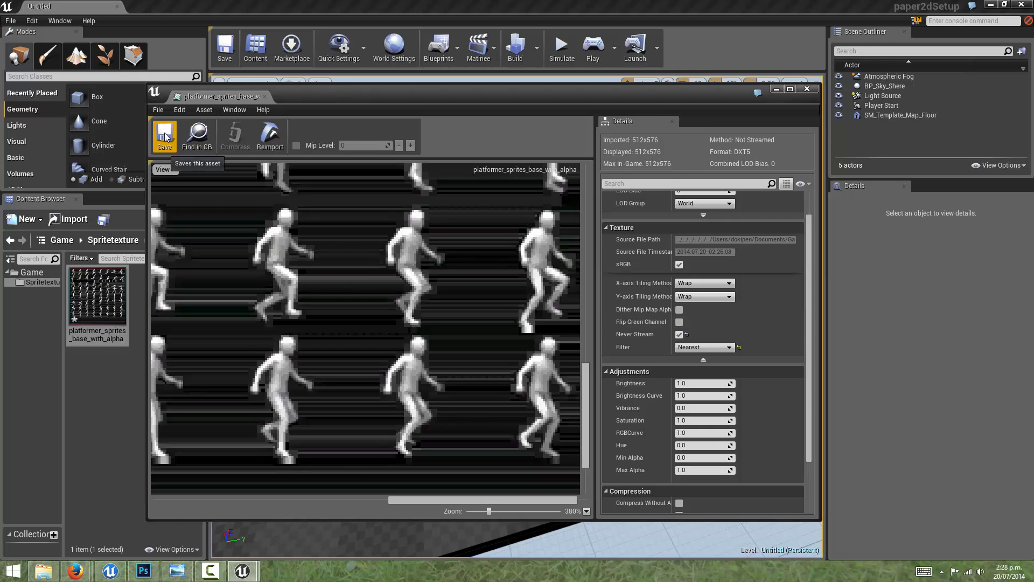
pyautogui.click(806, 89)
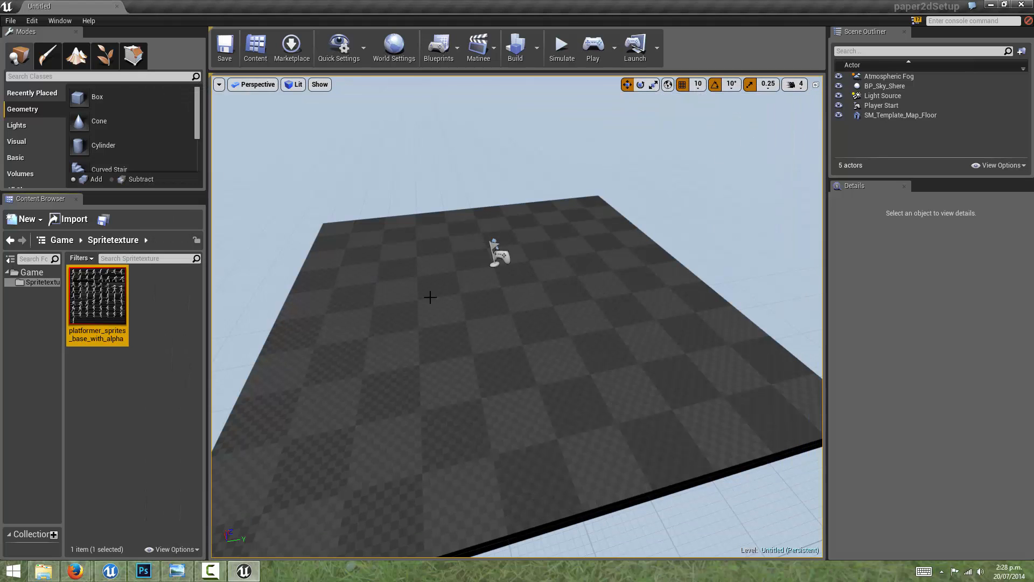
# Step: Reopen the saved texture to view the whole sprite sheet, and close it again
pyautogui.moveTo(118, 294)
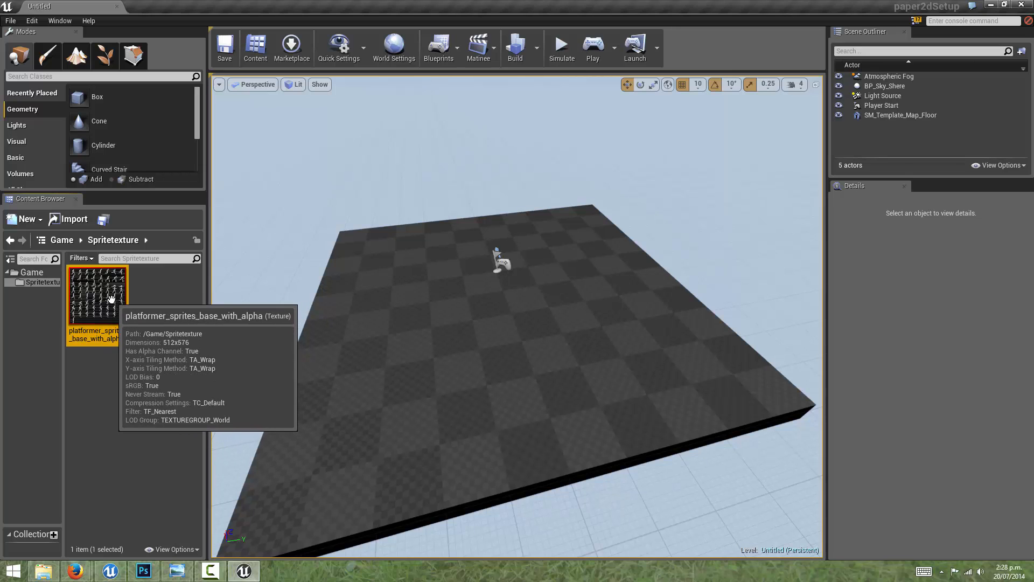
pyautogui.doubleClick(110, 298)
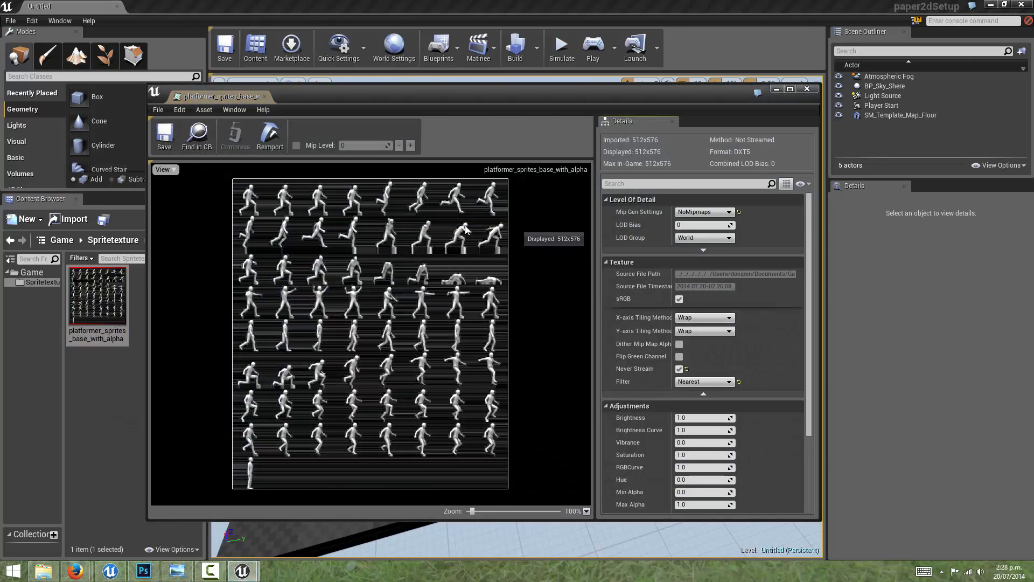
pyautogui.click(806, 88)
# Step: Extract the individual sprites from the platformer_sprites_base_with_alpha texture, and check the source sheet once more
pyautogui.moveTo(99, 294)
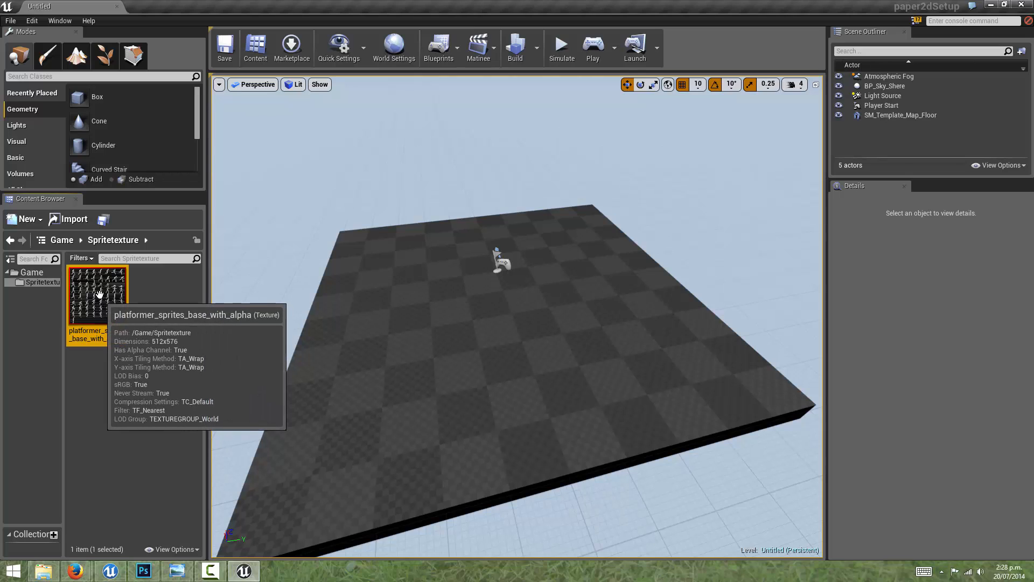
pyautogui.rightClick(99, 294)
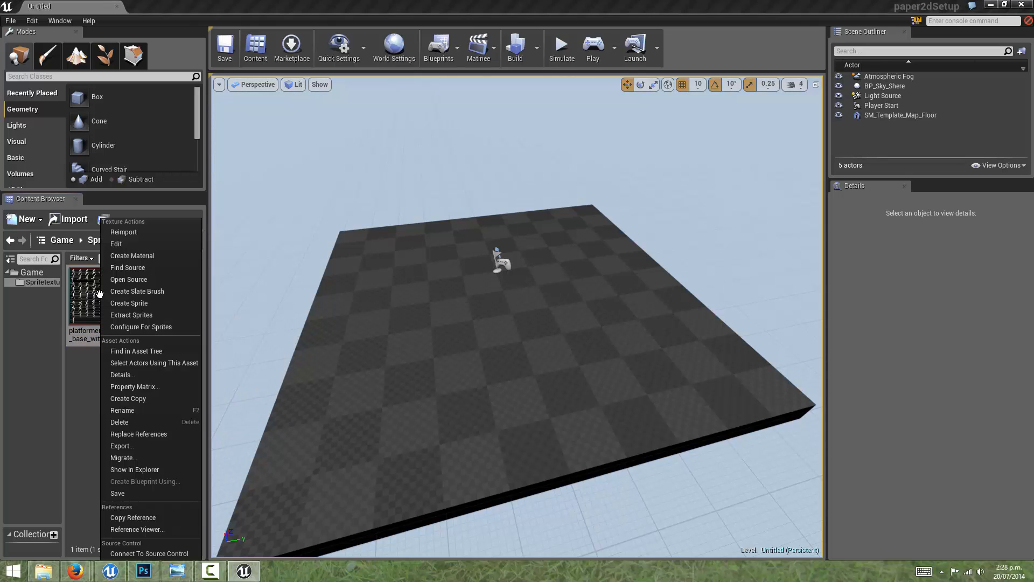
pyautogui.click(130, 315)
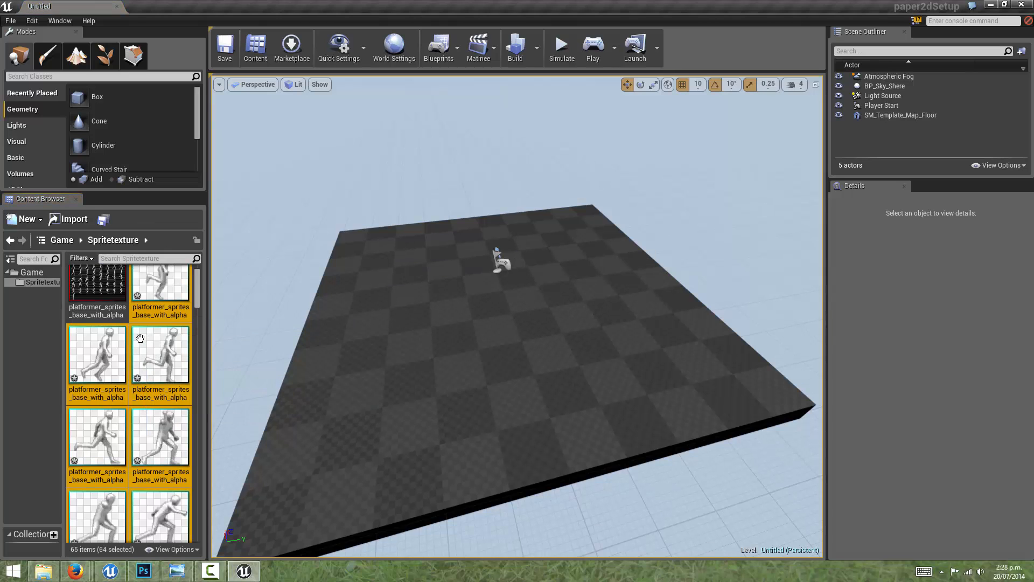
pyautogui.doubleClick(97, 296)
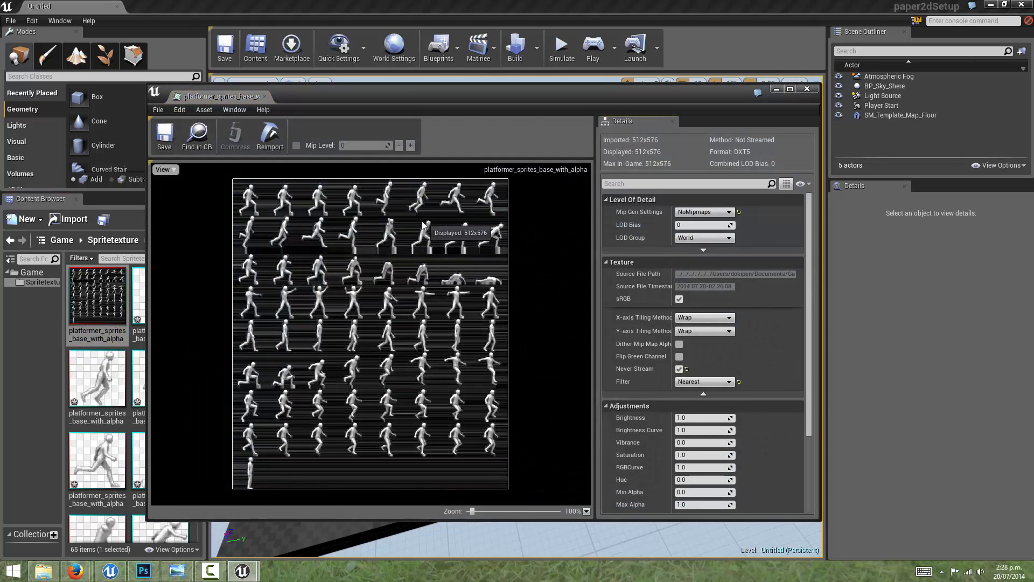
pyautogui.click(803, 91)
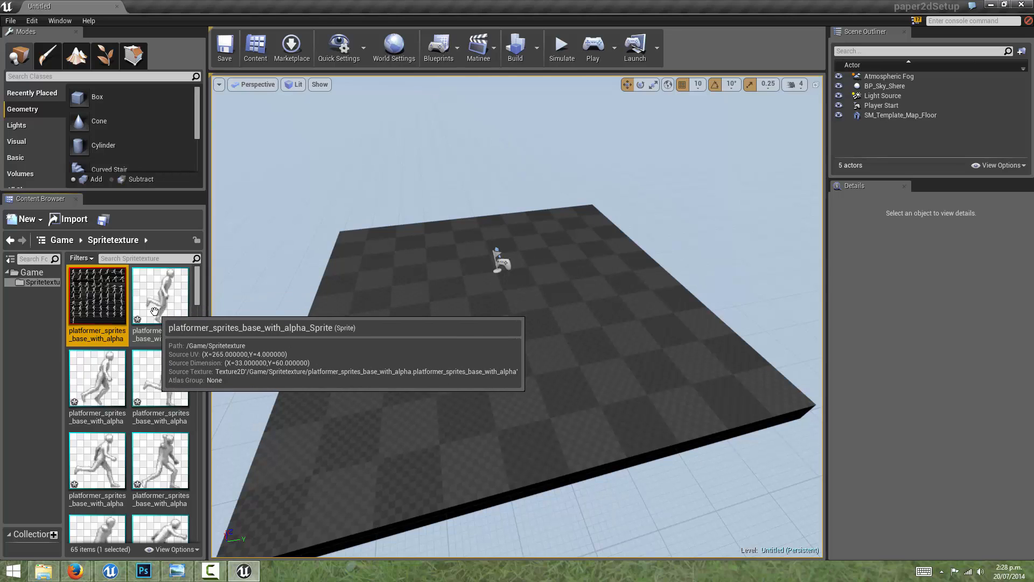
# Step: Create a new folder named Sprites inside the Spritetexture folder
pyautogui.hotkey('ctrl', 'shift', 's')
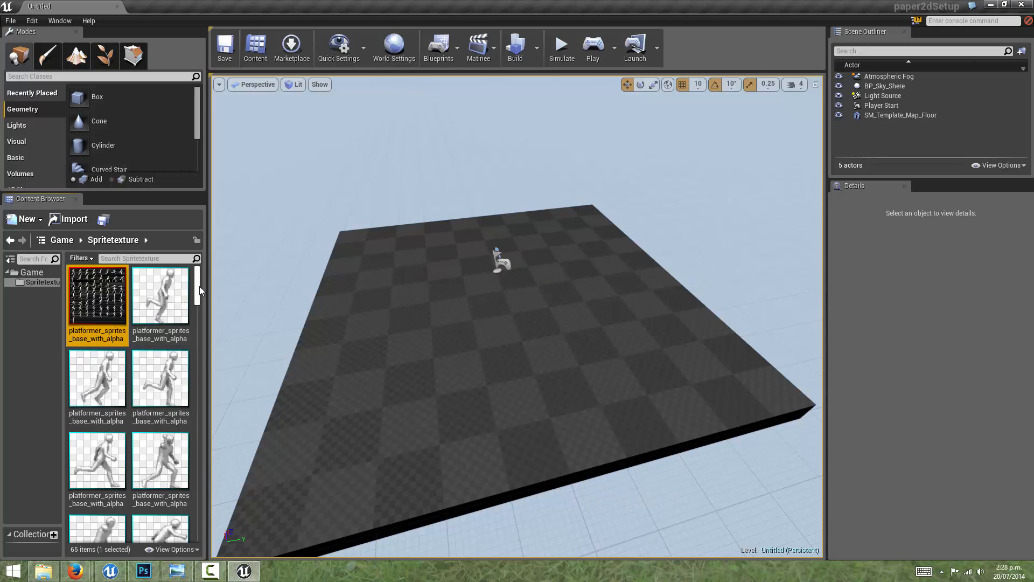
pyautogui.scroll(-5, 205, 408)
pyautogui.moveTo(205, 408); pyautogui.dragTo(215, 534)
pyautogui.rightClick(170, 483)
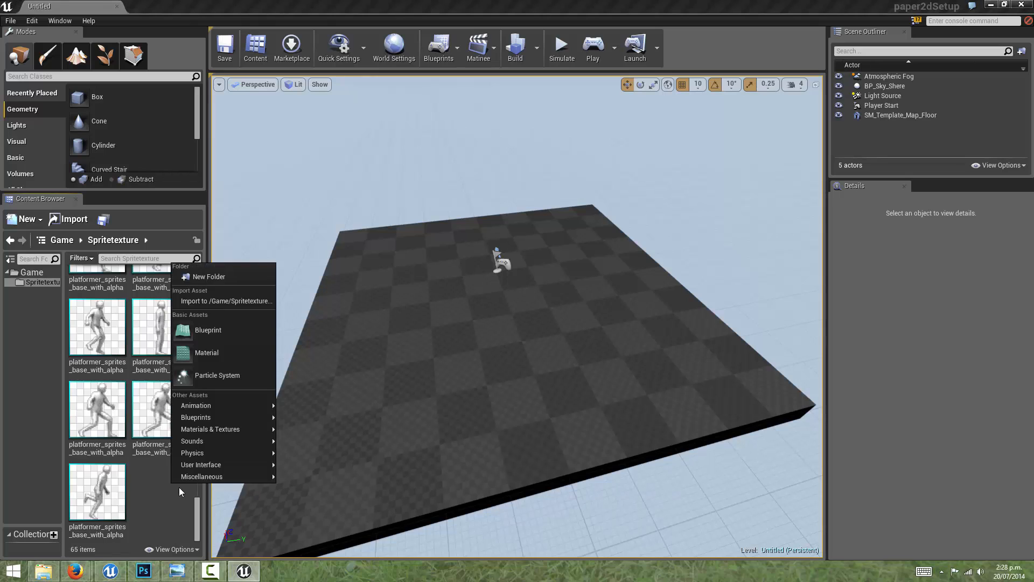
pyautogui.click(214, 278)
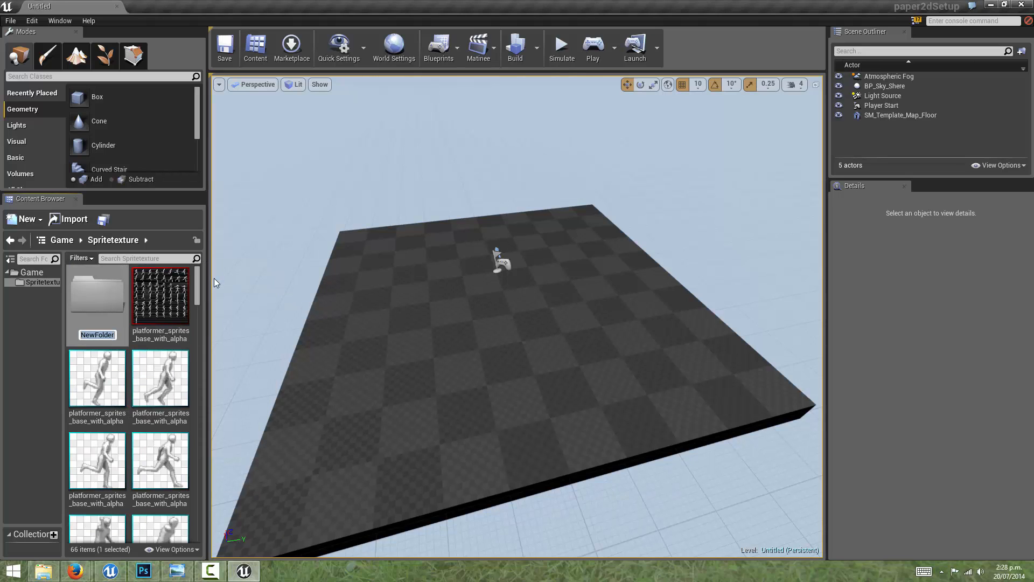
pyautogui.write('Spritee')
pyautogui.press('Return')
# Step: Move all extracted sprites into the Sprites folder, leaving the source texture in Spritetexture
pyautogui.click(161, 296)
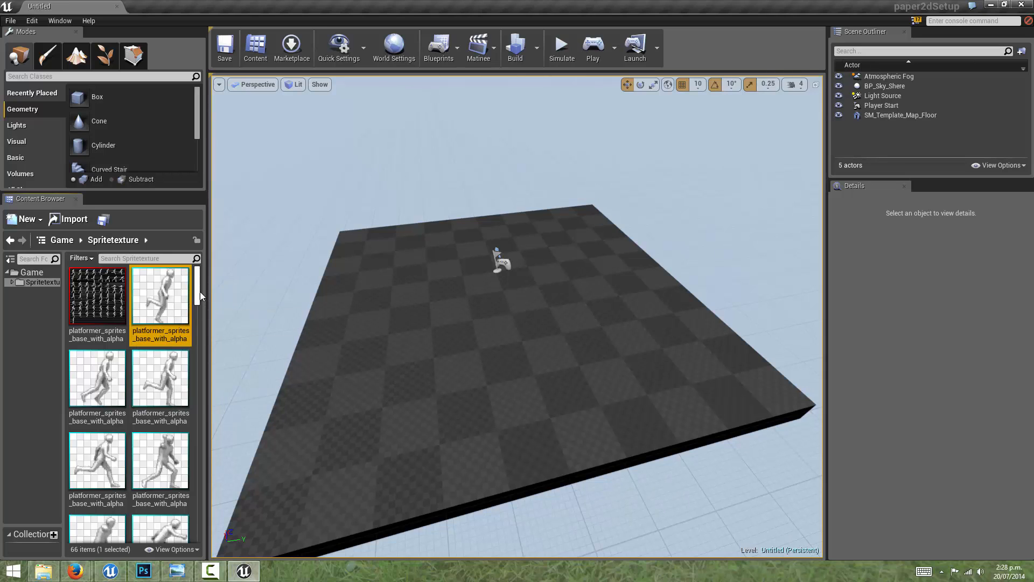
pyautogui.moveTo(199, 292); pyautogui.dragTo(199, 533)
pyautogui.keyDown('shift'); pyautogui.click(114, 503); pyautogui.keyUp('shift')
pyautogui.moveTo(114, 503); pyautogui.dragTo(141, 504)
pyautogui.click(172, 526)
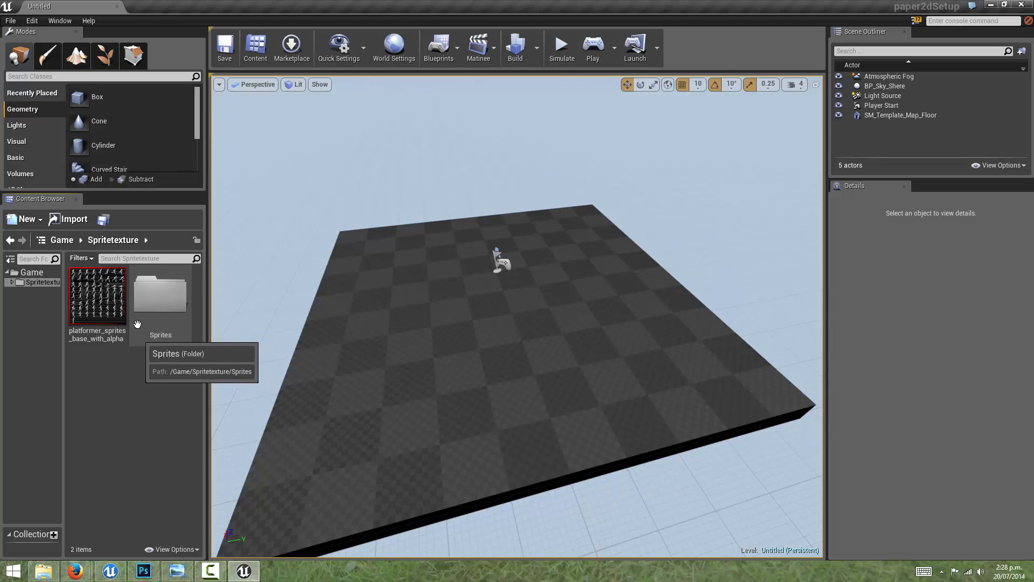
# Step: Look through the sprites in the Sprites folder and return to the Spritetexture folder
pyautogui.doubleClick(138, 324)
pyautogui.moveTo(199, 281); pyautogui.dragTo(199, 292)
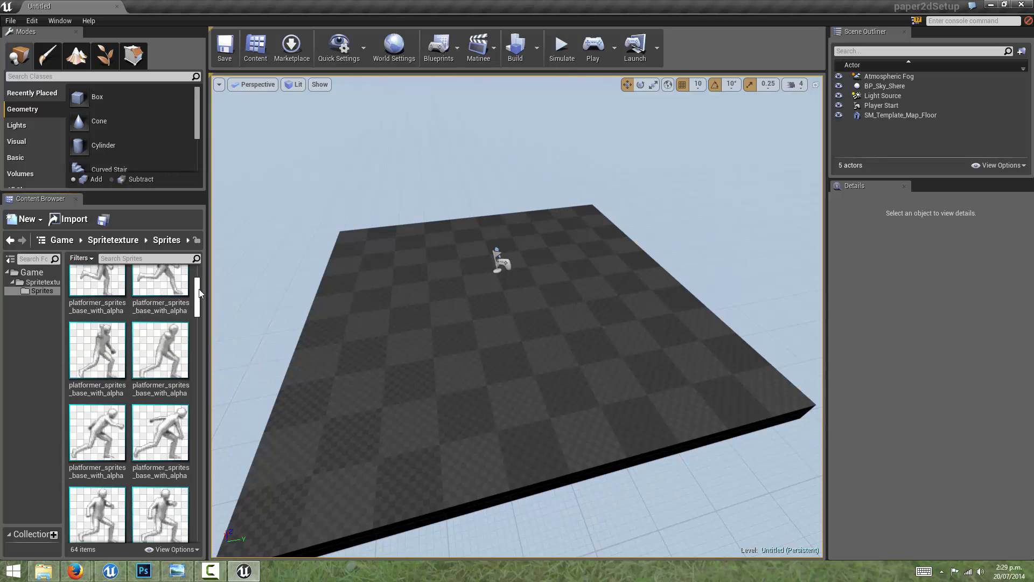
pyautogui.scroll(1, 199, 293)
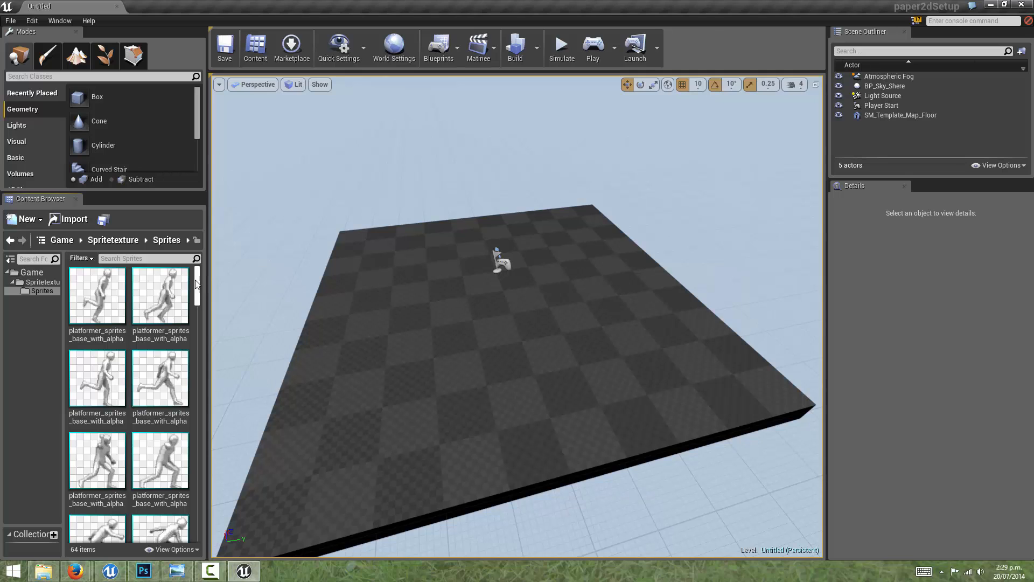
pyautogui.click(113, 240)
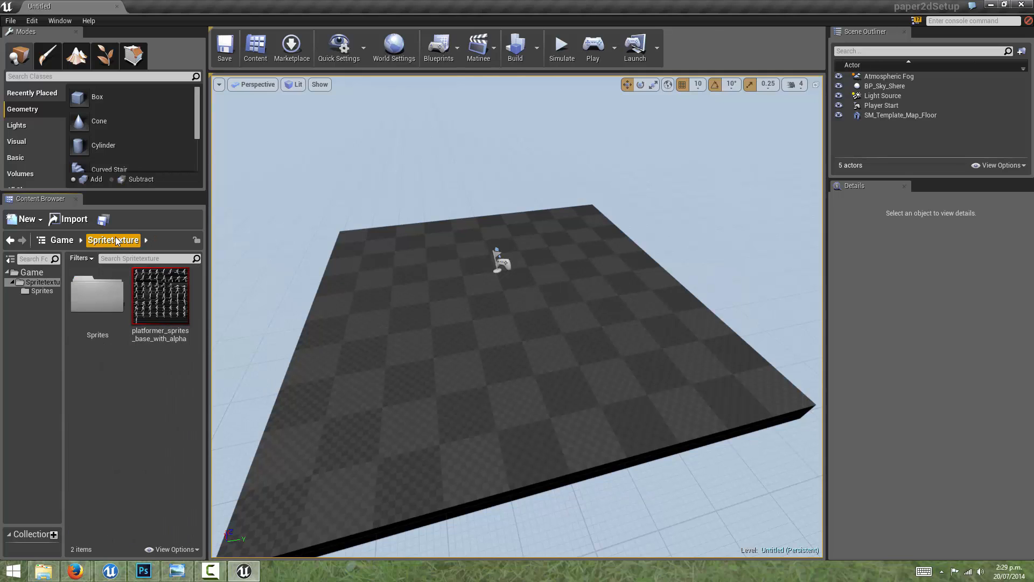
pyautogui.rightClick(109, 377)
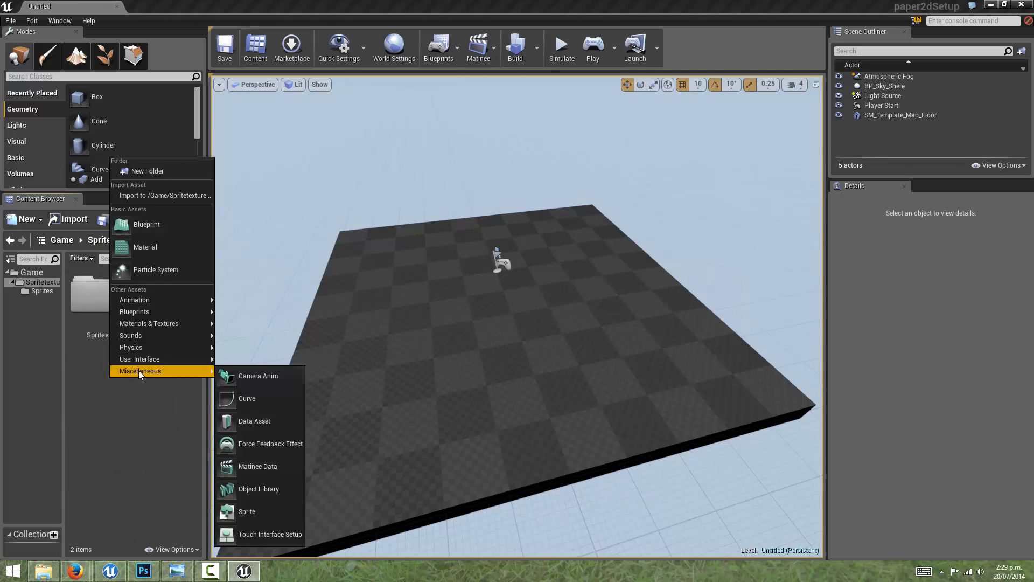
pyautogui.moveTo(139, 308)
pyautogui.click(118, 393)
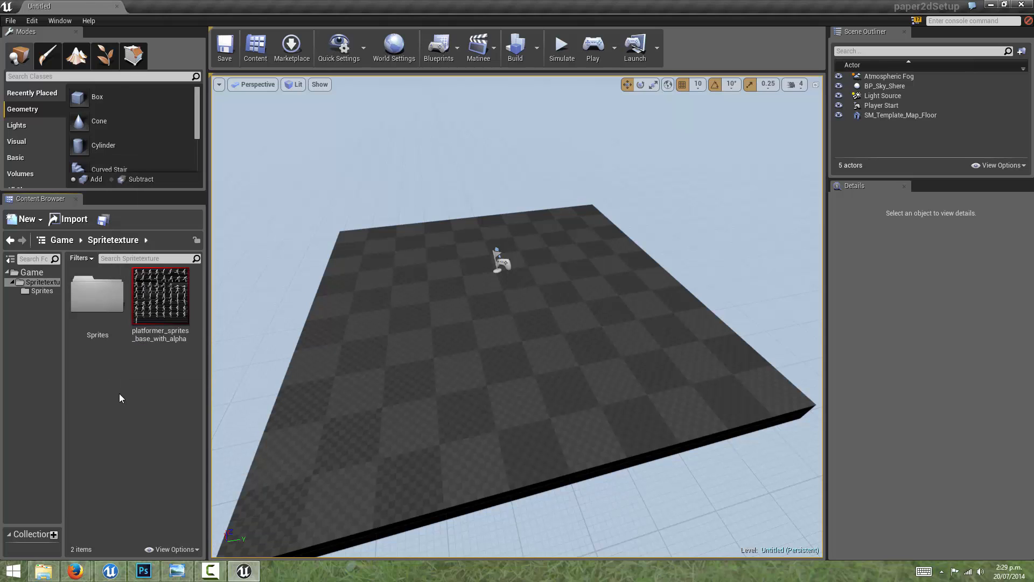
# Step: Create a Sprite Flipbook named Idle in the Spritetexture folder
pyautogui.rightClick(115, 353)
pyautogui.moveTo(138, 278)
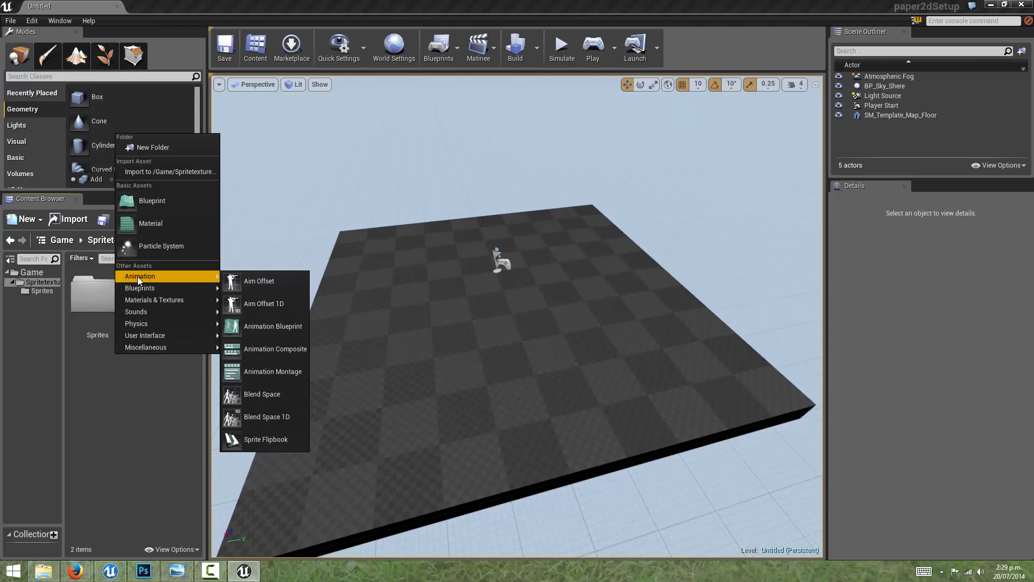
pyautogui.click(257, 438)
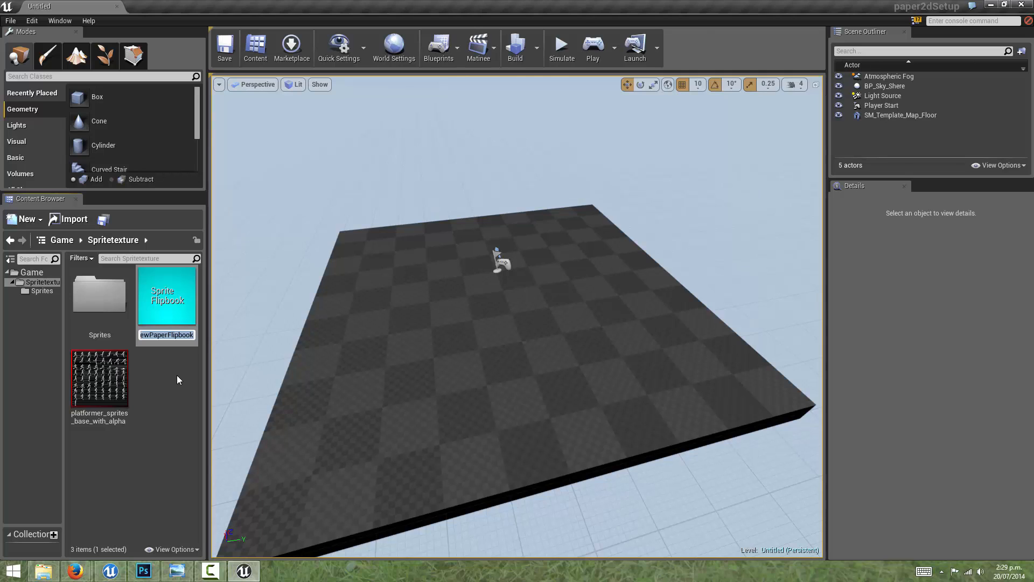
pyautogui.write('Idle')
pyautogui.press('Return')
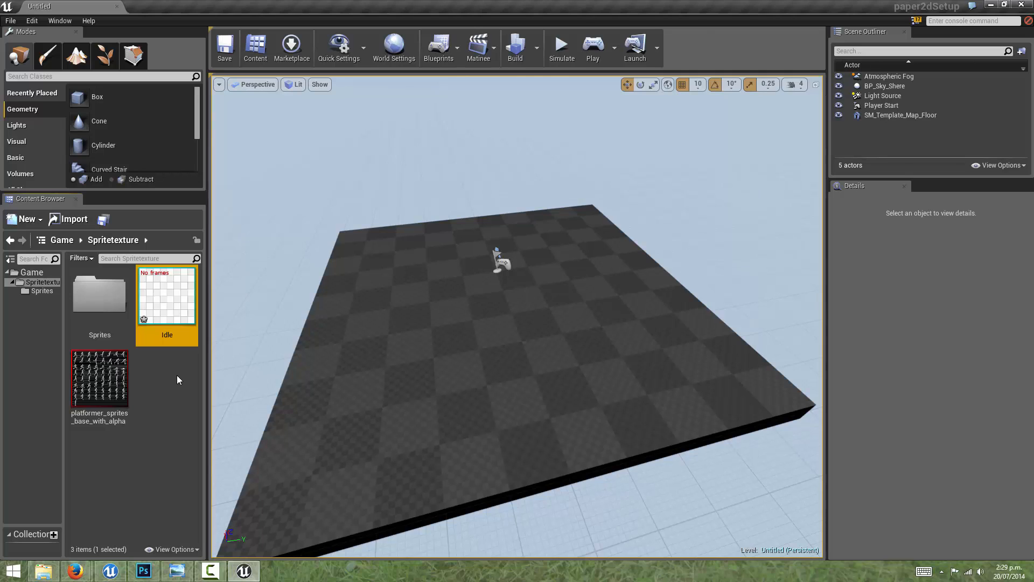
# Step: Open the Idle flipbook for editing and reposition its window over the level view
pyautogui.doubleClick(176, 290)
pyautogui.moveTo(331, 99); pyautogui.dragTo(406, 55)
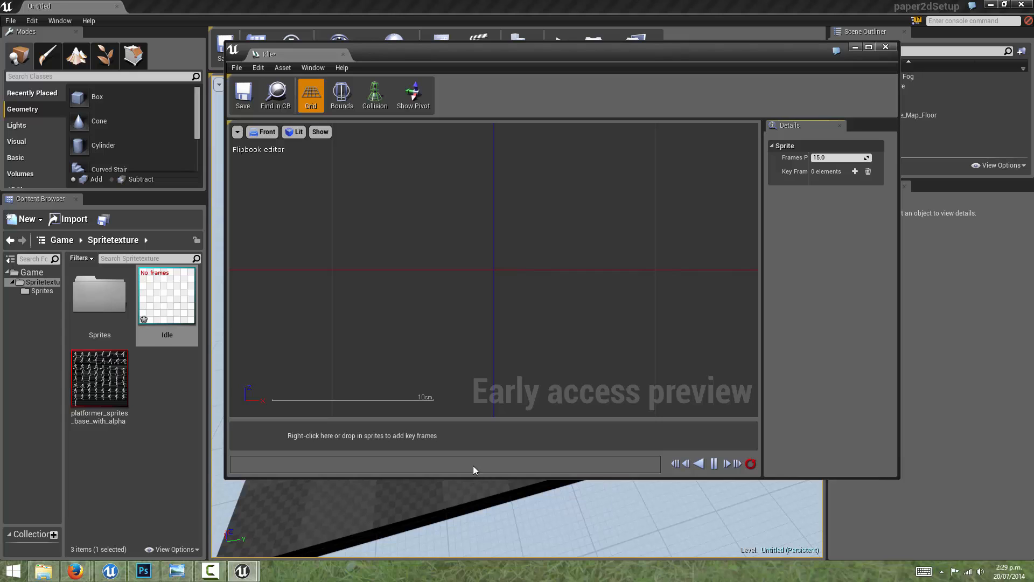
pyautogui.scroll(-6, 472, 266)
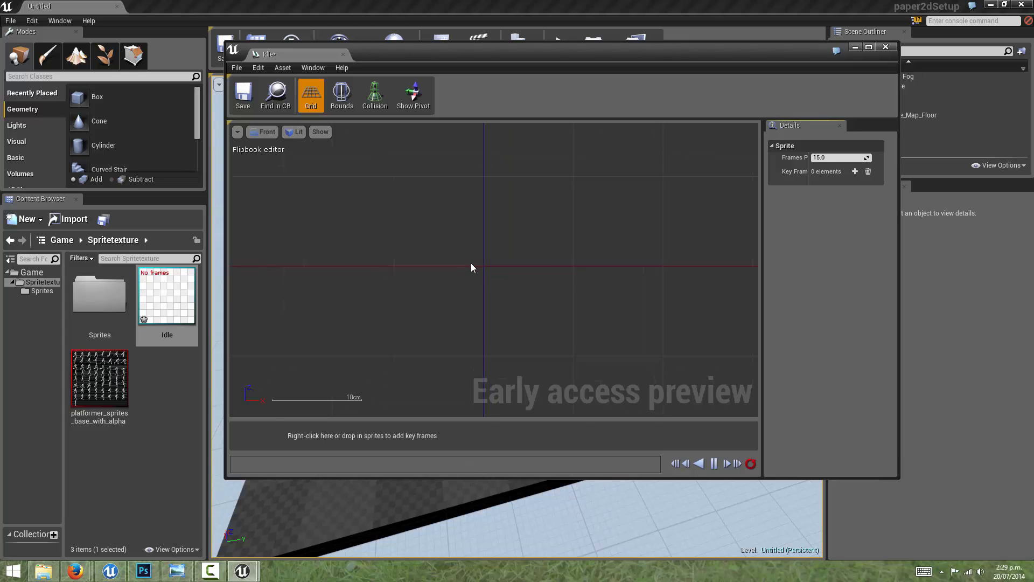
pyautogui.moveTo(509, 255); pyautogui.dragTo(450, 259, button='right')
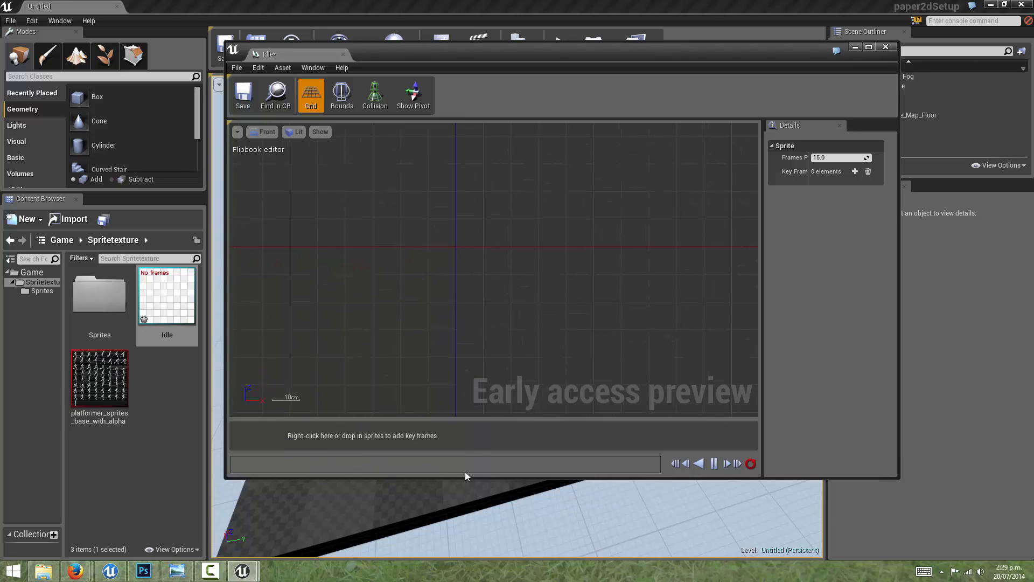
pyautogui.moveTo(461, 294); pyautogui.dragTo(468, 309, button='right')
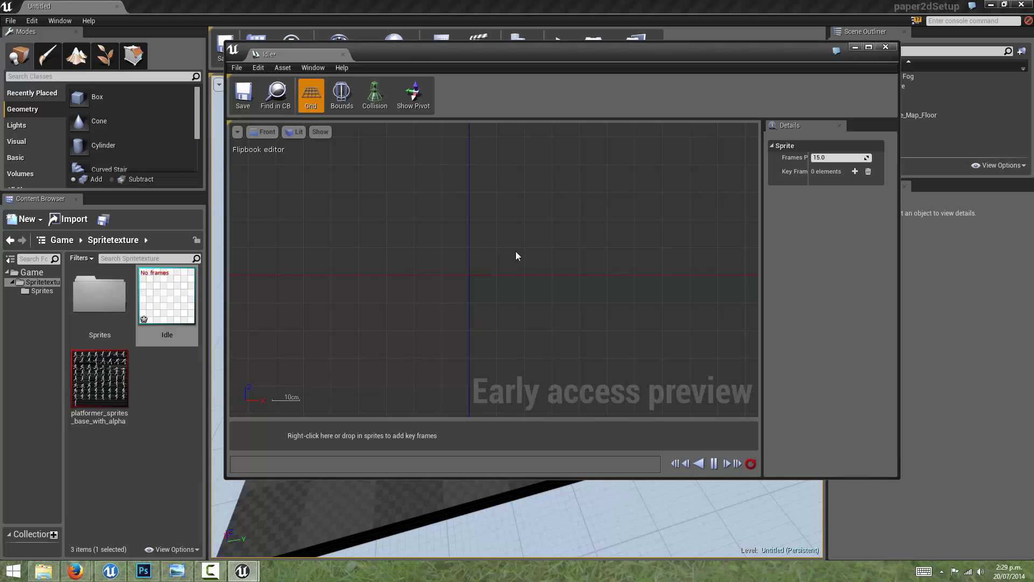
pyautogui.moveTo(515, 255)
pyautogui.mouseDown(button='right')
pyautogui.moveTo(505, 277)
pyautogui.moveTo(515, 264)
pyautogui.mouseUp(button='right')
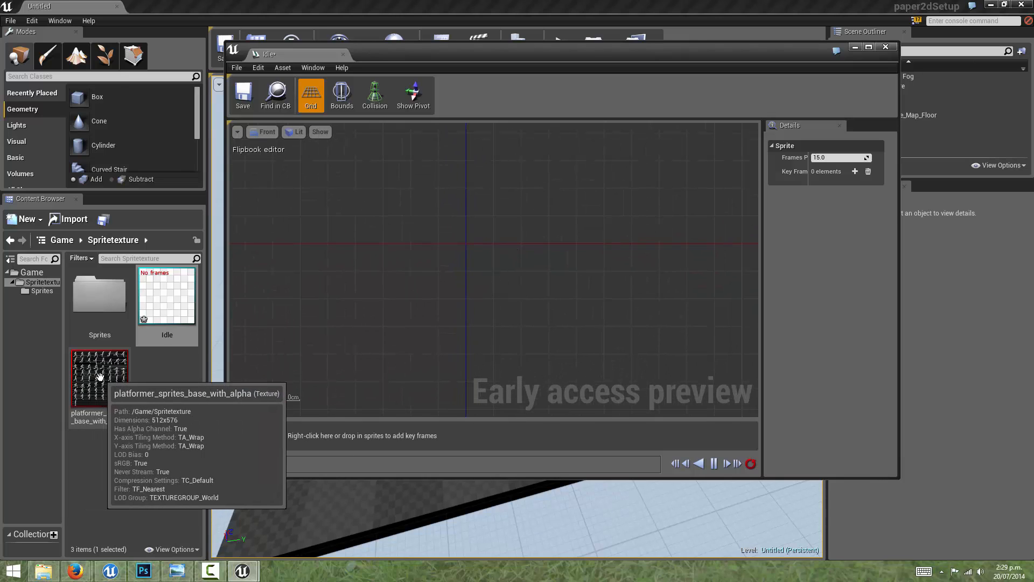
# Step: Show the contents of the Sprites folder and move the Idle flipbook window away from the thumbnails
pyautogui.doubleClick(99, 294)
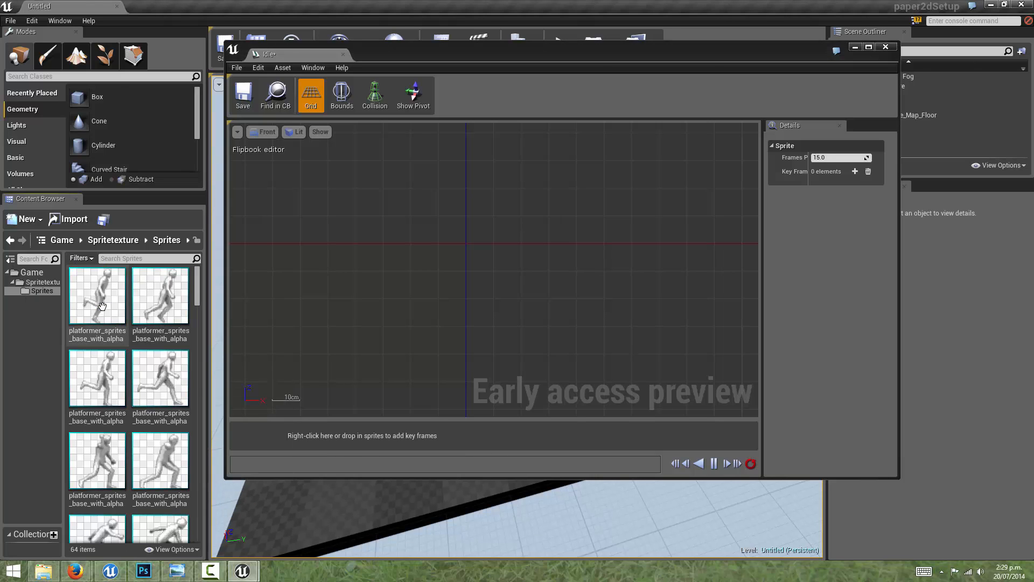
pyautogui.moveTo(399, 50); pyautogui.dragTo(460, 52)
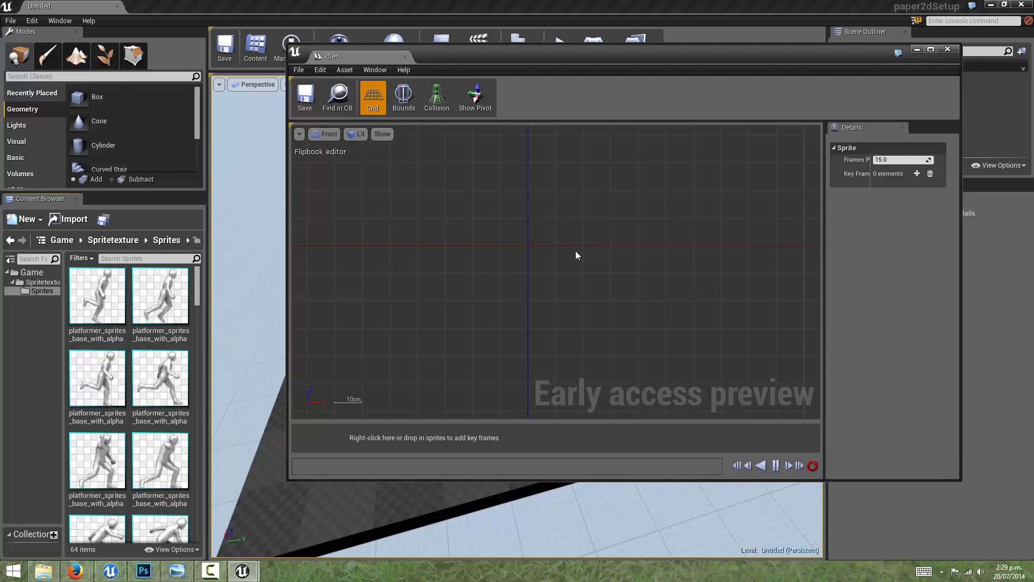
pyautogui.scroll(1, 739, 246)
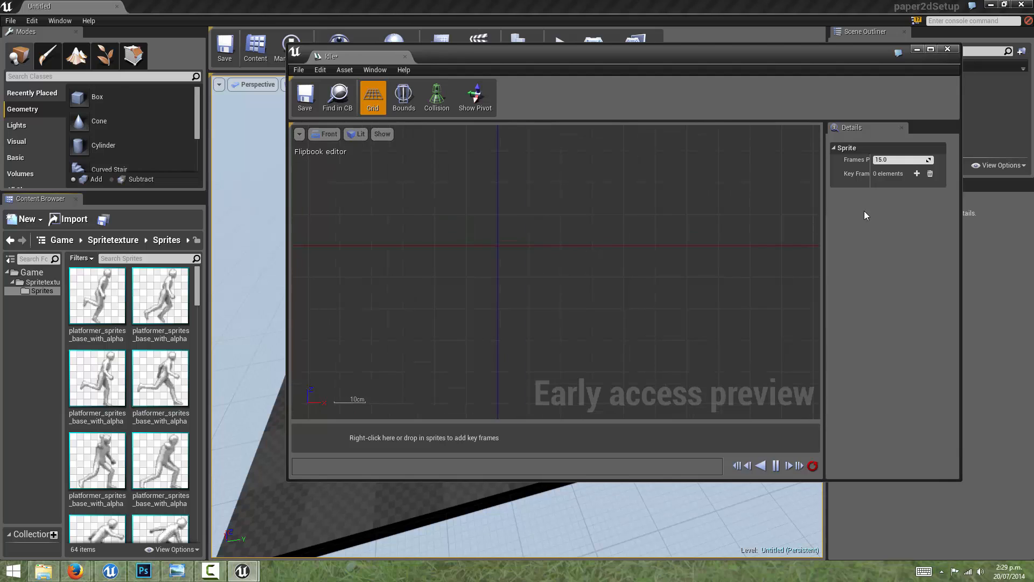
# Step: Add an empty key frame to the Idle flipbook, browse the sprites available for it, and remove all key frames
pyautogui.click(918, 174)
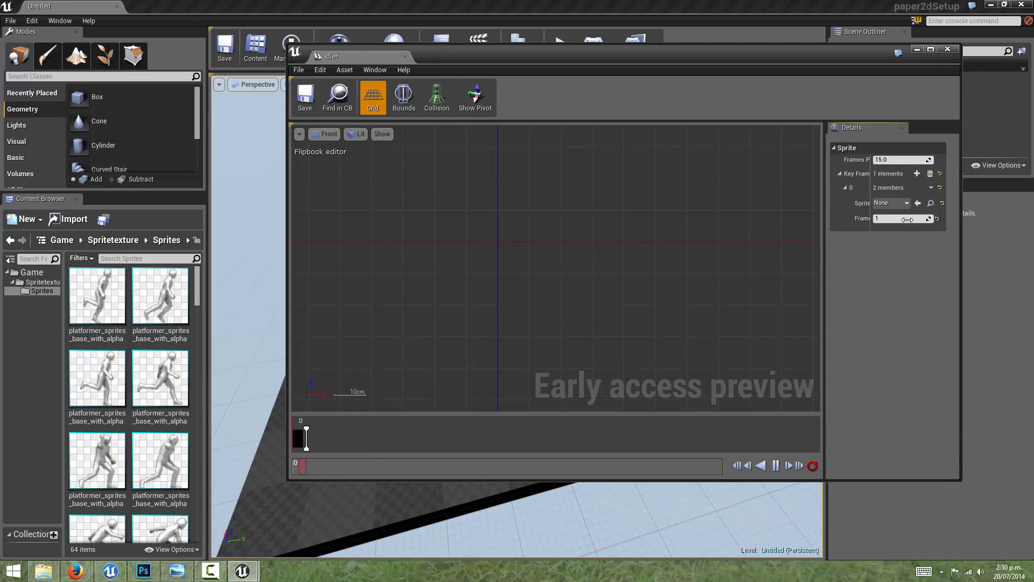
pyautogui.click(897, 203)
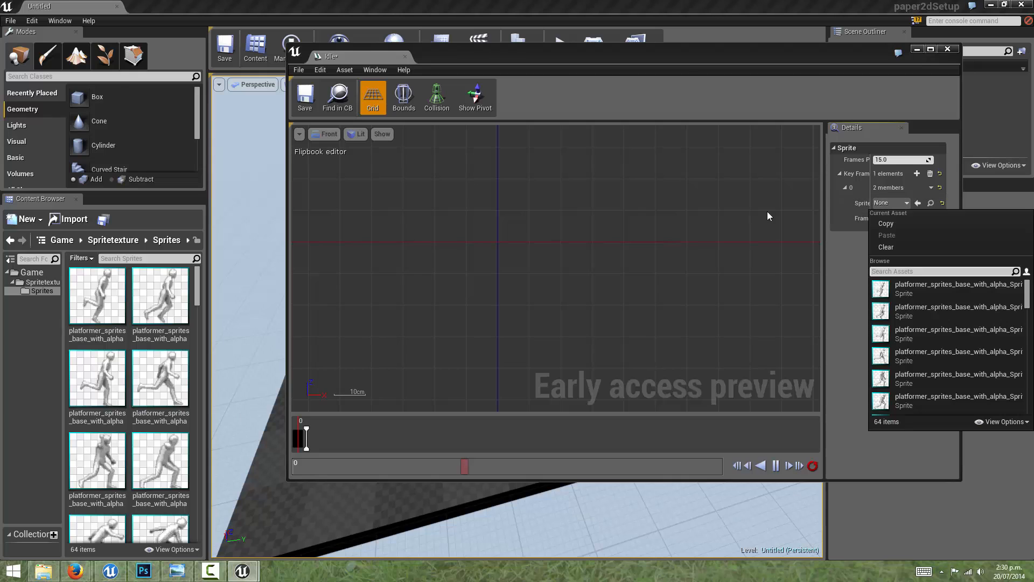
pyautogui.click(822, 202)
pyautogui.moveTo(824, 202); pyautogui.dragTo(681, 203)
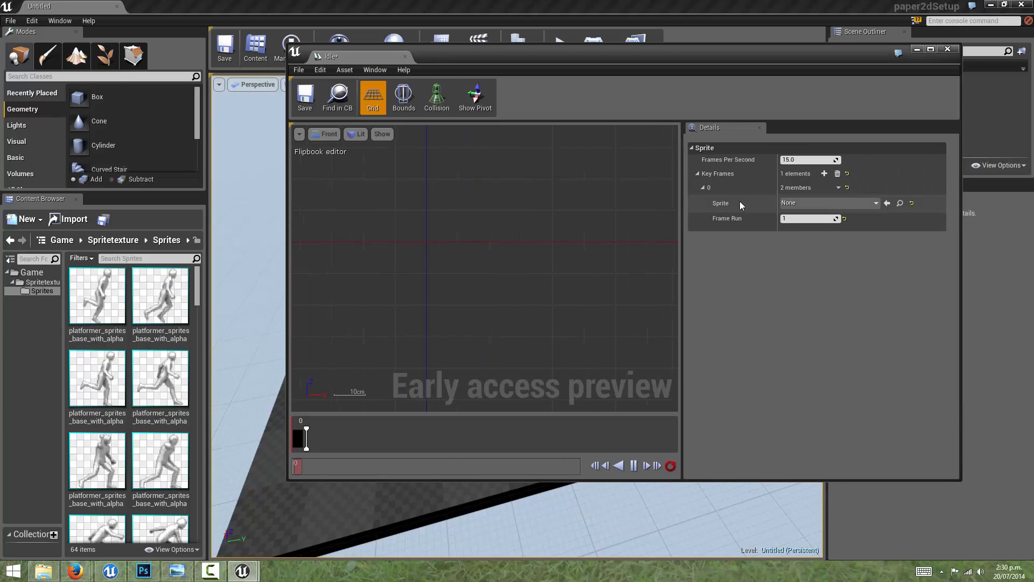
pyautogui.click(801, 204)
pyautogui.scroll(-1, 845, 306)
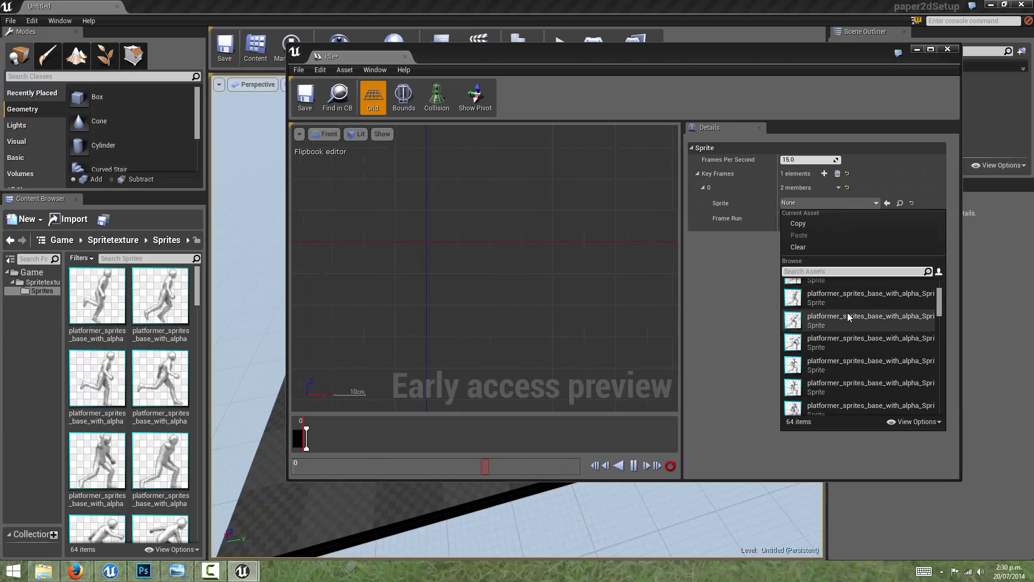
pyautogui.click(732, 294)
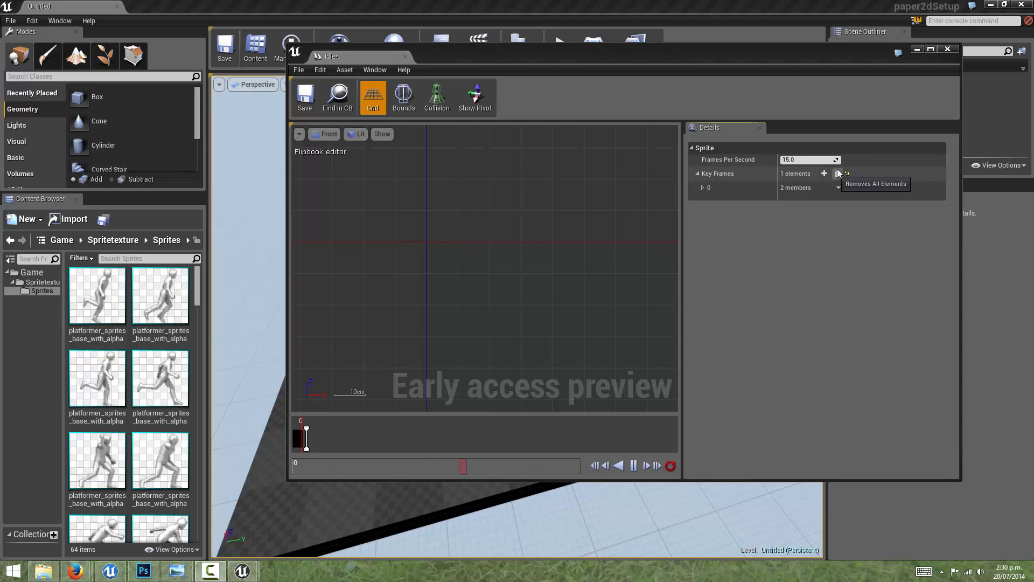
pyautogui.click(838, 174)
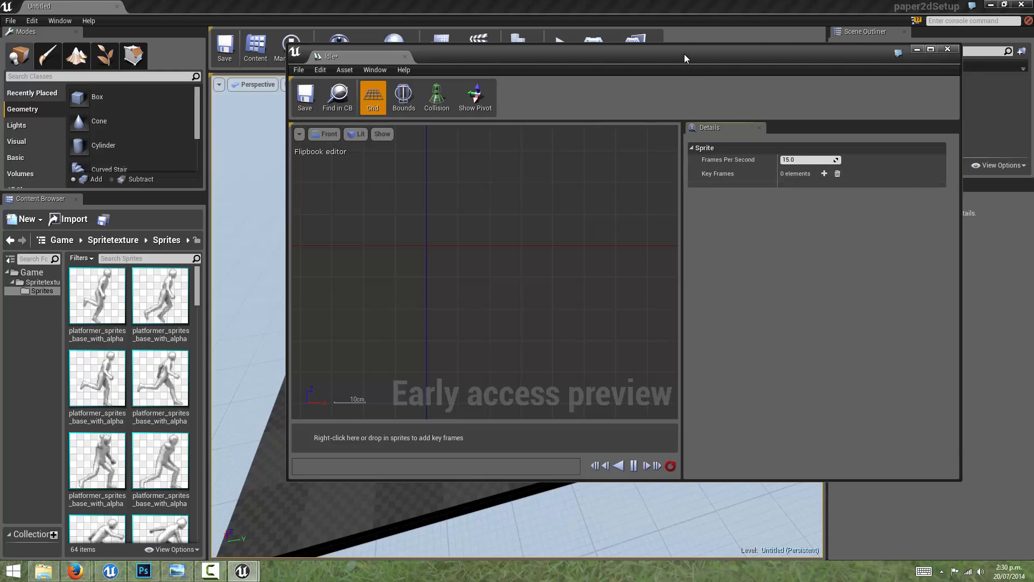
# Step: Add the upright standing sprite near the end of the Sprites folder to the Idle flipbook as its only key frame
pyautogui.moveTo(684, 59); pyautogui.dragTo(709, 44)
pyautogui.scroll(-5, 141, 335)
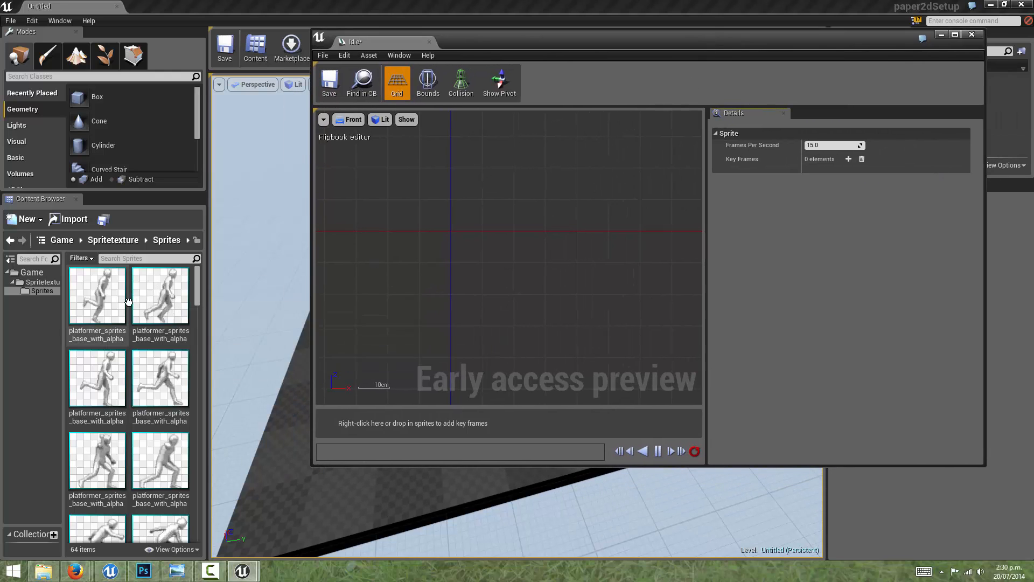
pyautogui.scroll(-1, 141, 336)
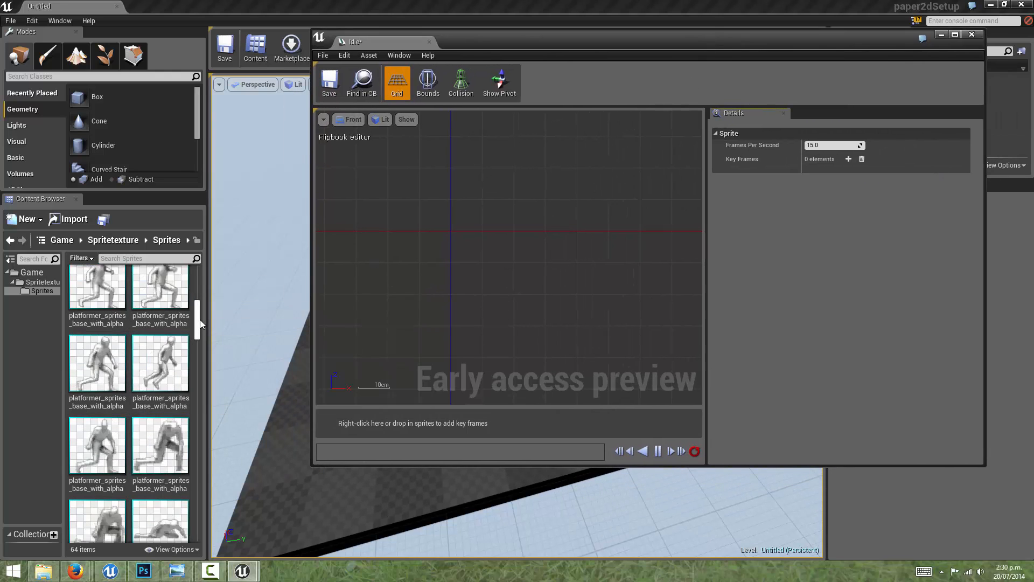
pyautogui.moveTo(199, 319); pyautogui.dragTo(192, 539)
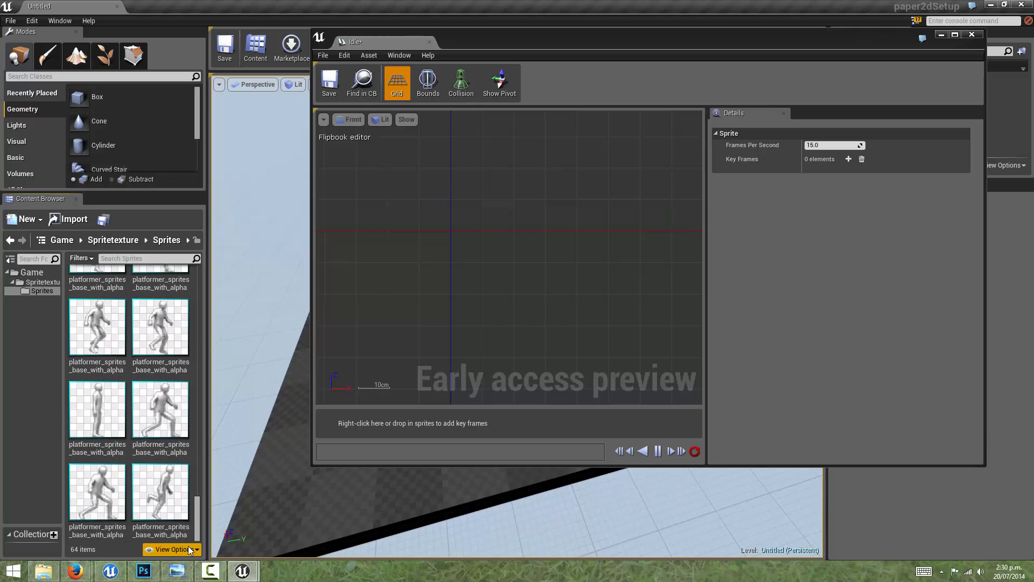
pyautogui.moveTo(97, 410); pyautogui.dragTo(337, 426)
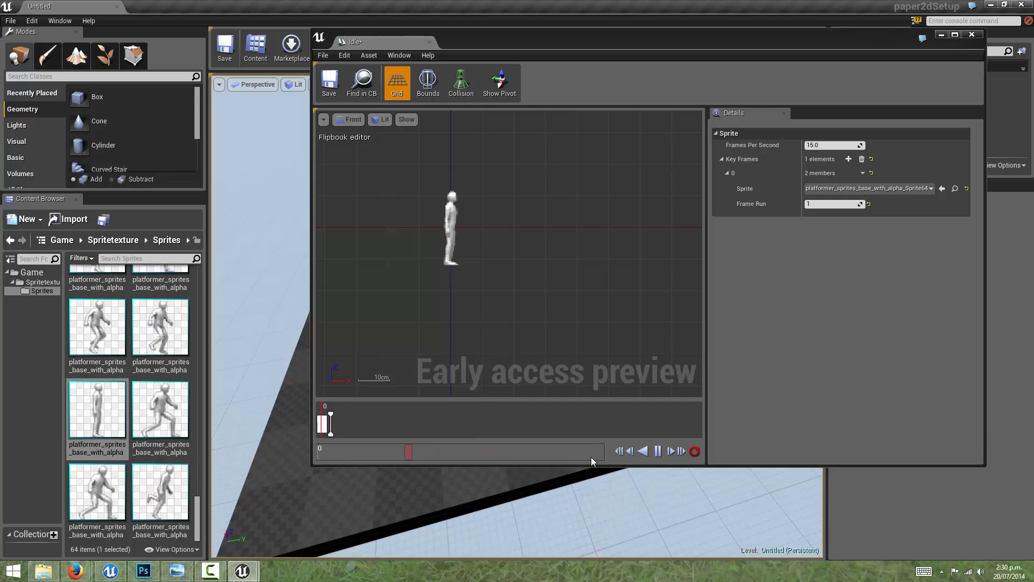
# Step: Pause the Idle flipbook's playback, save the flipbook and close its editor
pyautogui.click(658, 453)
pyautogui.click(329, 83)
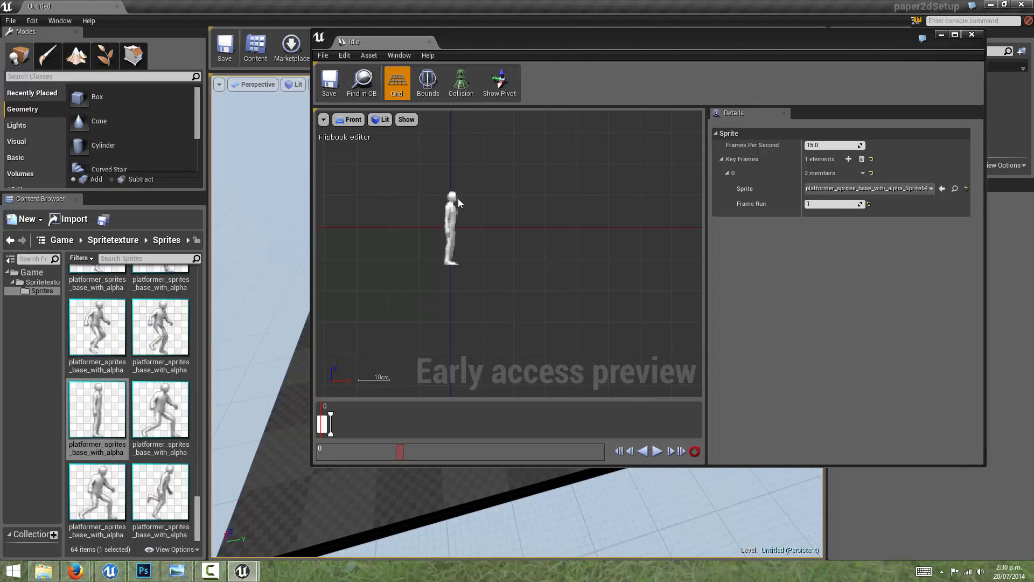
pyautogui.moveTo(537, 37); pyautogui.dragTo(519, 83)
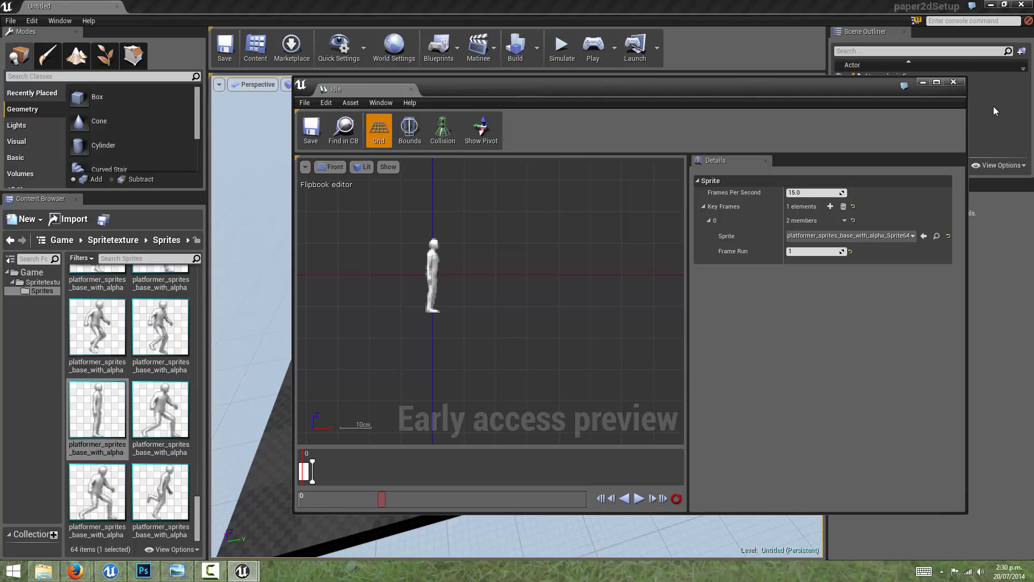
pyautogui.click(954, 82)
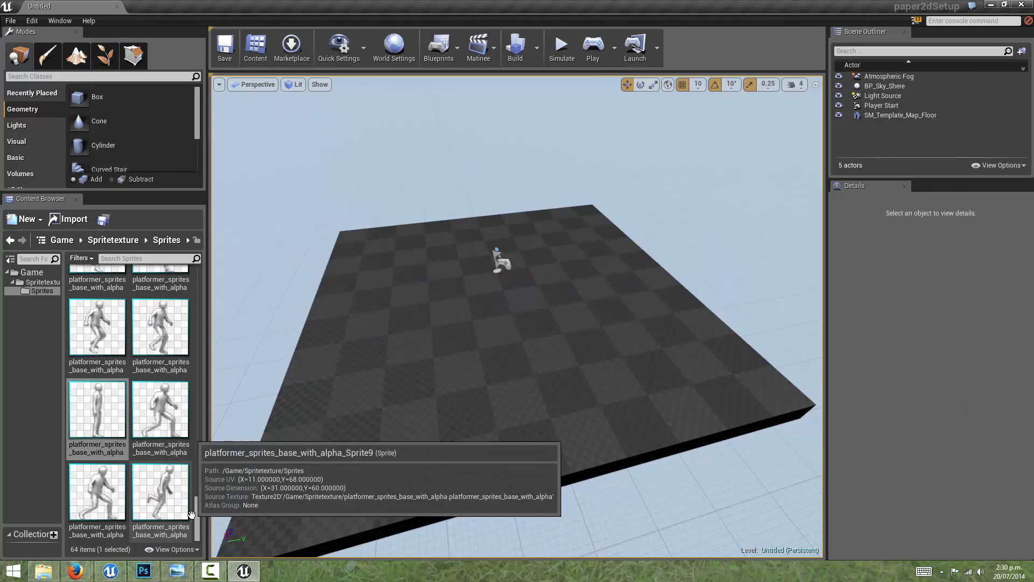
# Step: Create a Sprite Flipbook named Walk in the Spritetexture folder
pyautogui.scroll(15, 205, 444)
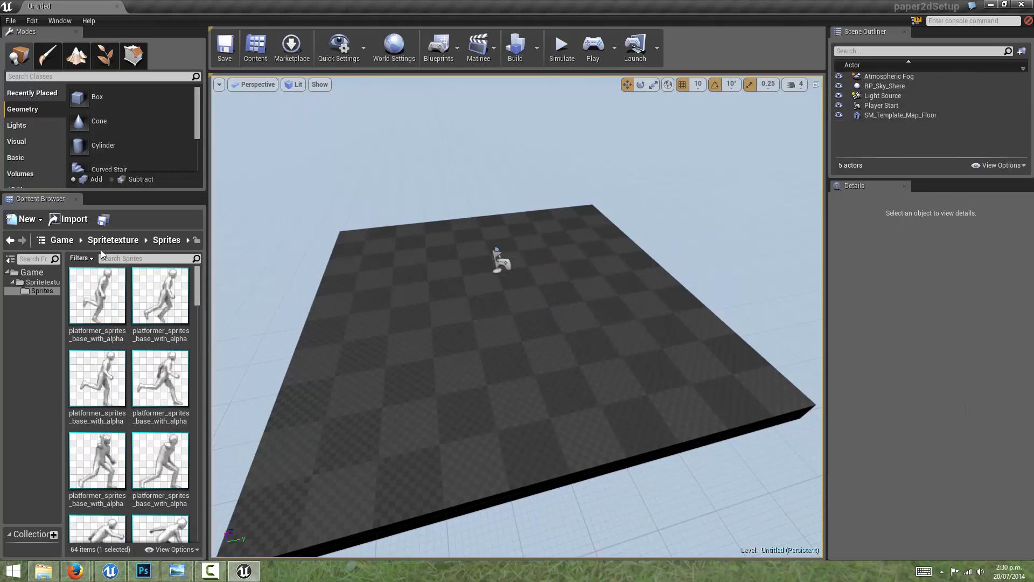
pyautogui.click(43, 289)
pyautogui.click(43, 282)
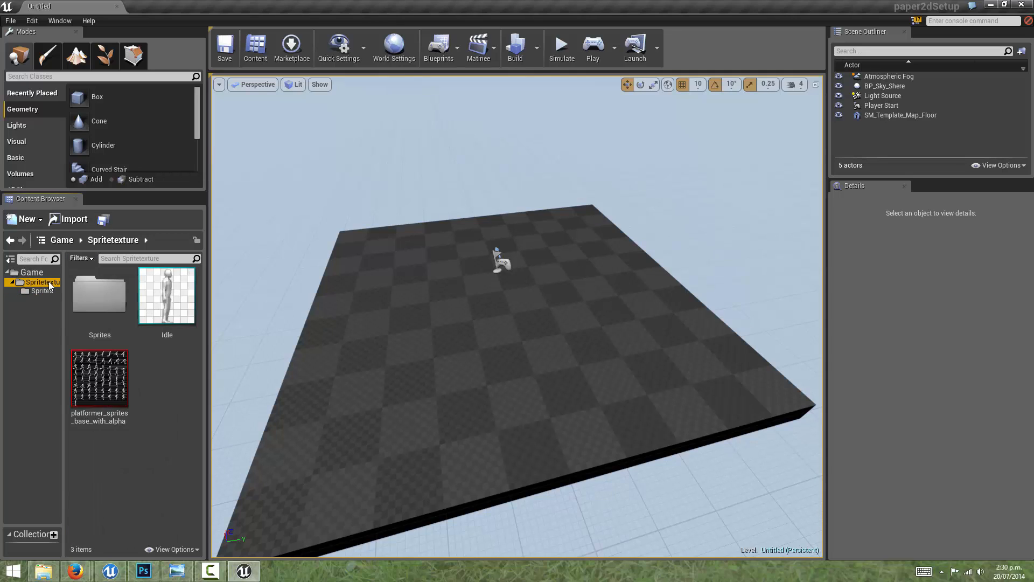
pyautogui.rightClick(170, 366)
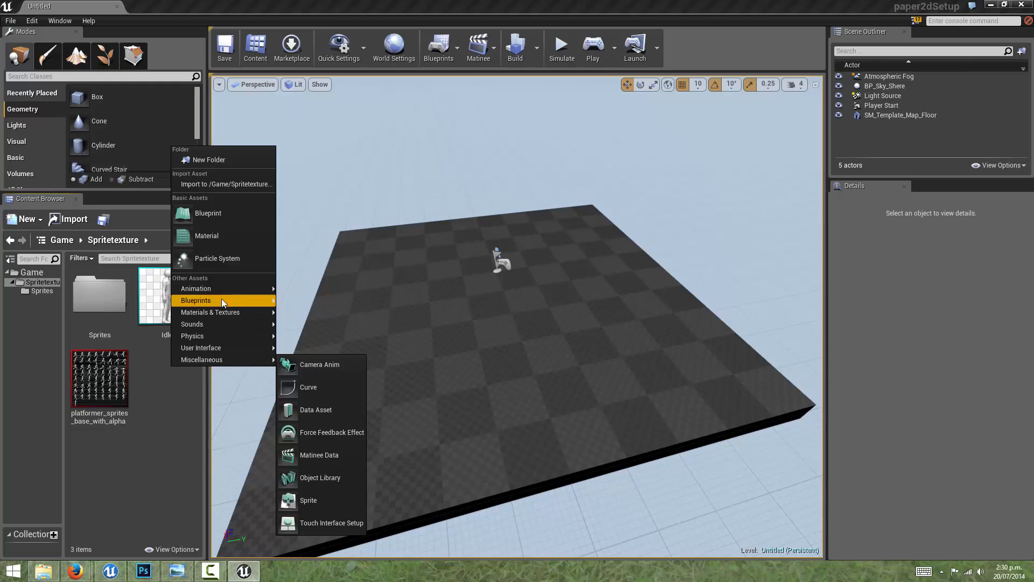
pyautogui.moveTo(222, 288)
pyautogui.click(322, 451)
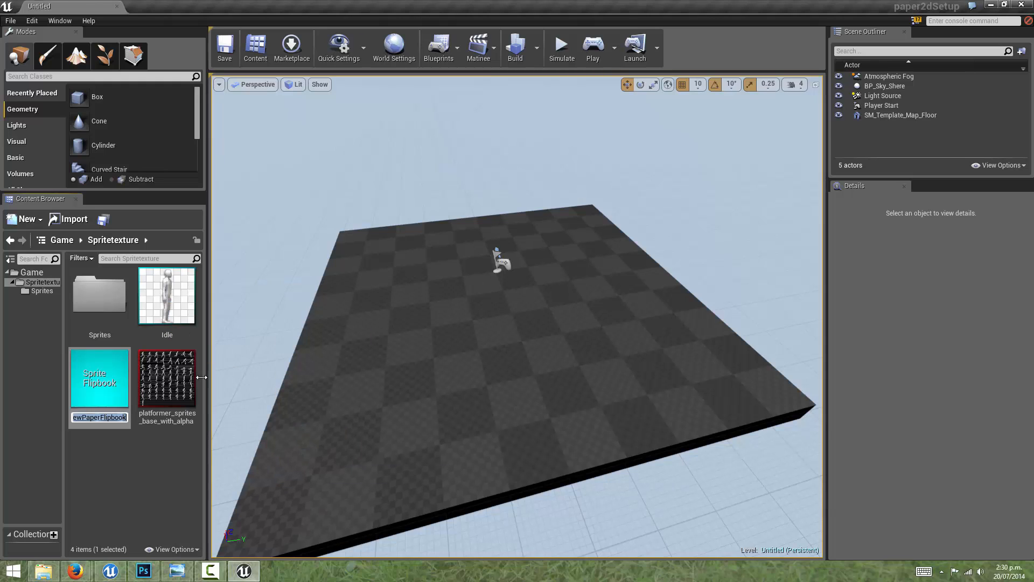
pyautogui.write('Walk')
pyautogui.press('Return')
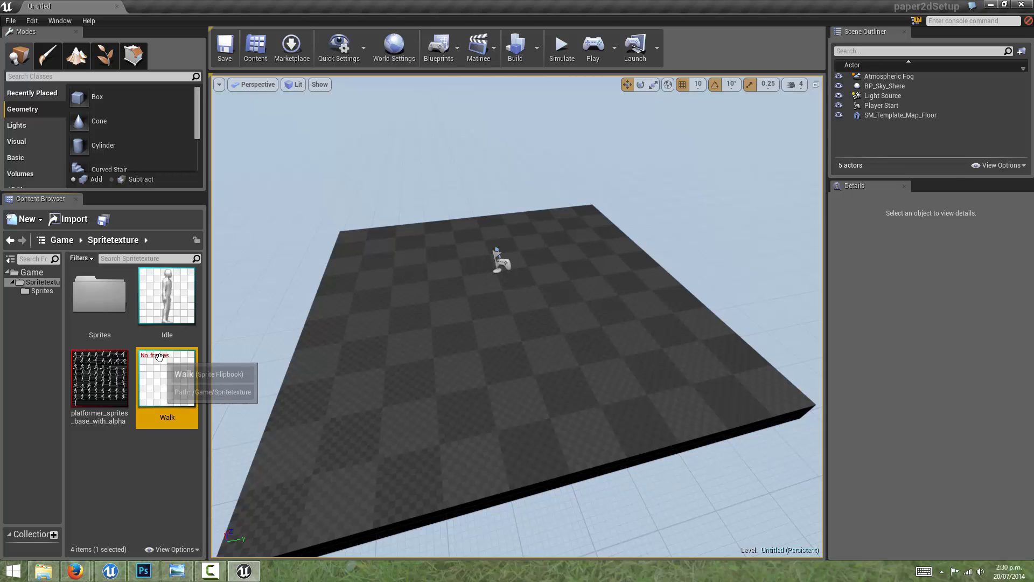
# Step: Open the Walk flipbook for editing, and arrange its window beside a widened Content Browser showing the walking sprites in the Sprites folder
pyautogui.doubleClick(170, 358)
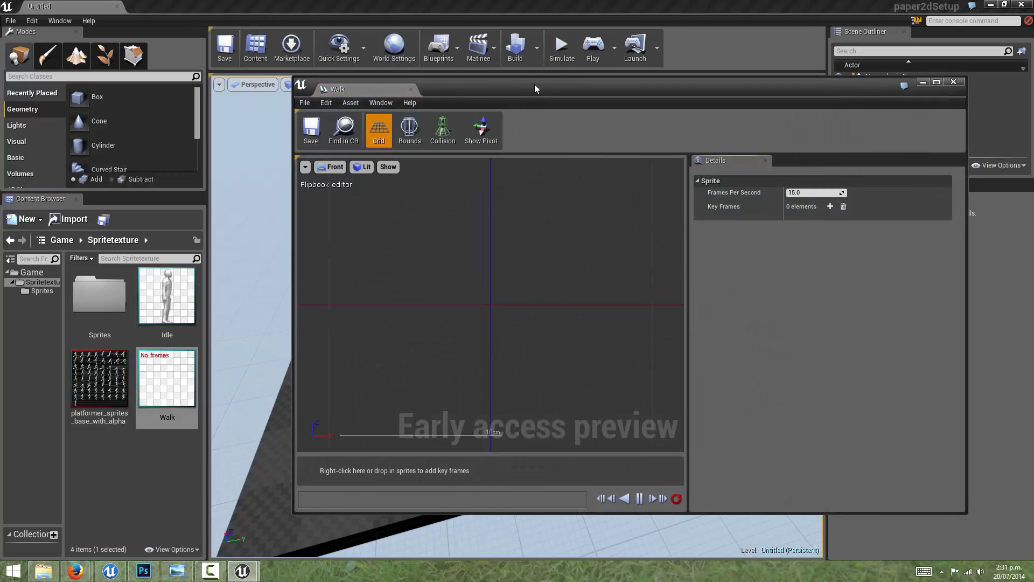
pyautogui.moveTo(534, 84); pyautogui.dragTo(526, 83)
pyautogui.doubleClick(93, 309)
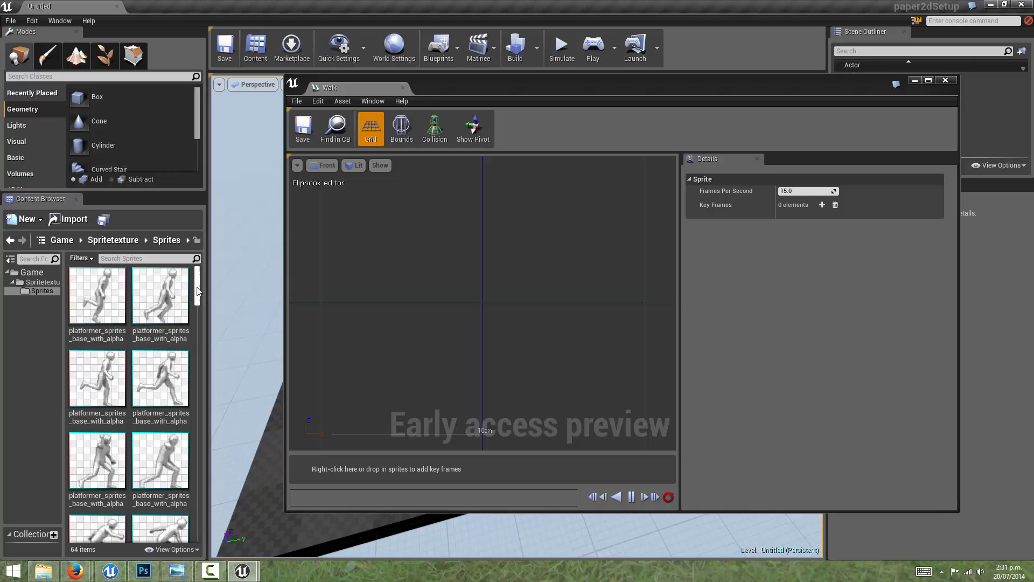
pyautogui.moveTo(197, 292); pyautogui.dragTo(210, 379)
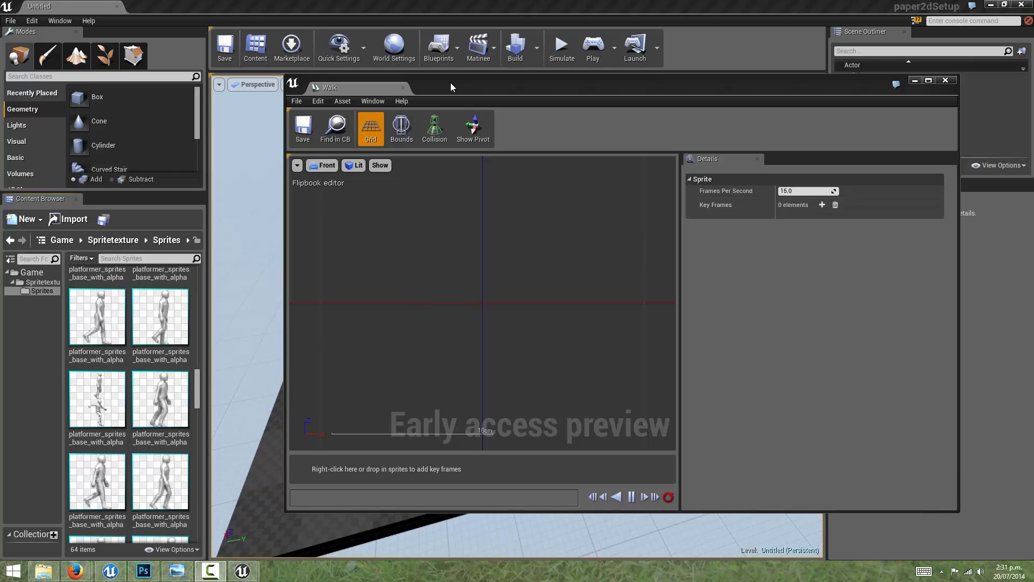
pyautogui.moveTo(286, 227); pyautogui.dragTo(390, 232)
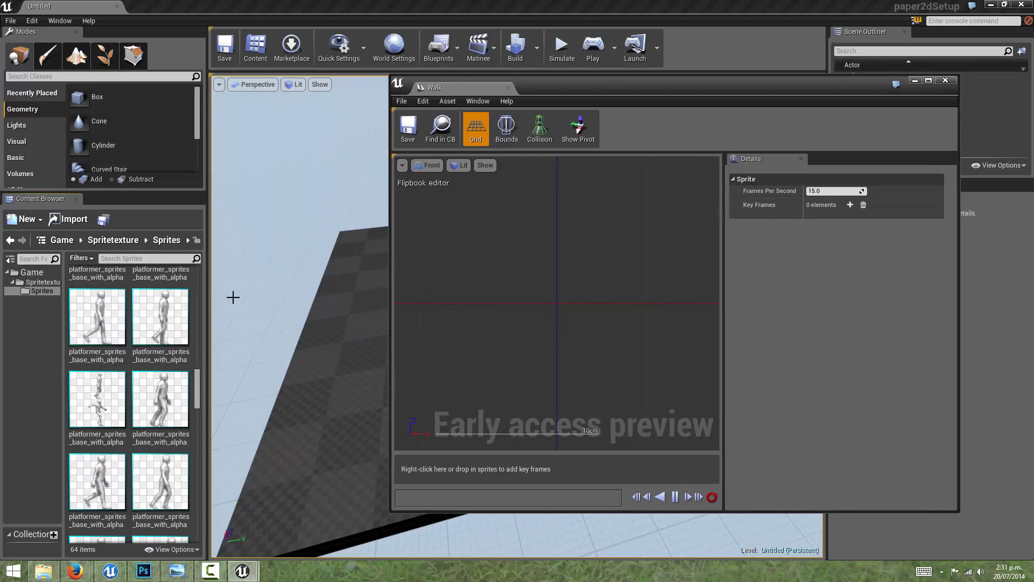
pyautogui.moveTo(211, 306); pyautogui.dragTo(377, 305)
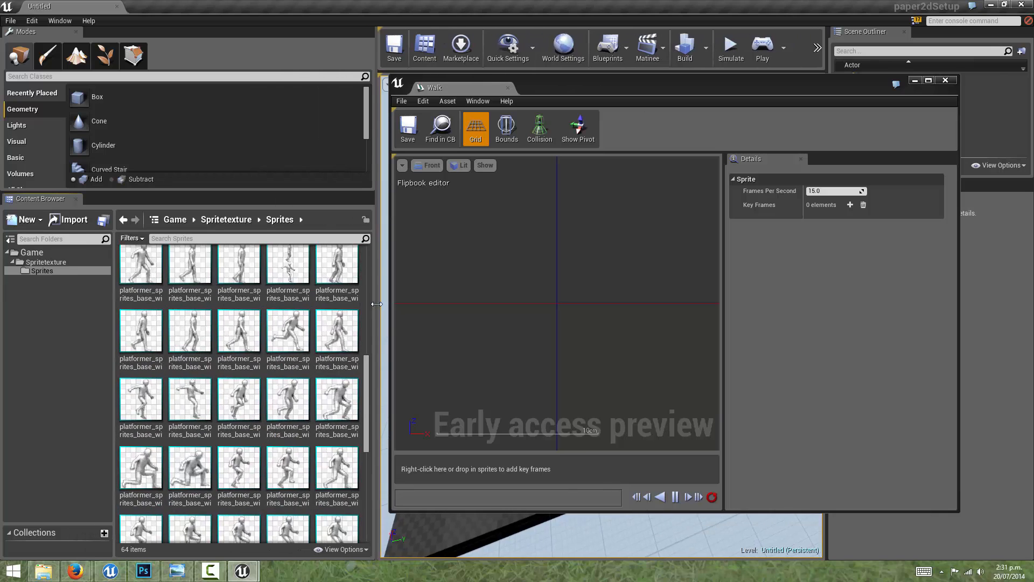
pyautogui.moveTo(369, 389); pyautogui.dragTo(287, 354)
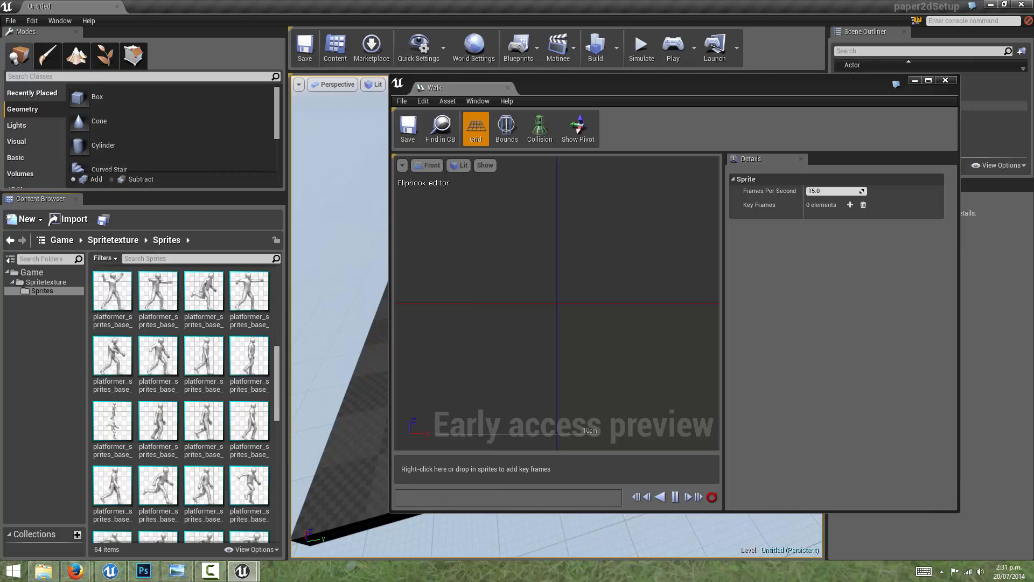
# Step: Open platformer_sprites_base_with_alpha_Sprite35, the sprite containing two figures, and enlarge its editor window to inspect it
pyautogui.doubleClick(113, 419)
pyautogui.moveTo(637, 95); pyautogui.dragTo(468, 70)
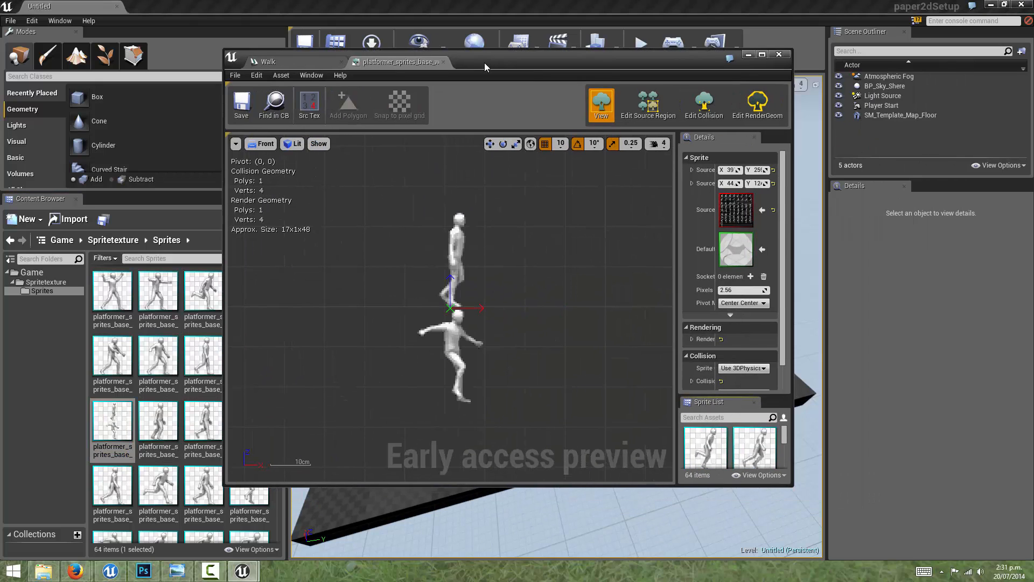
pyautogui.moveTo(976, 253); pyautogui.dragTo(980, 254)
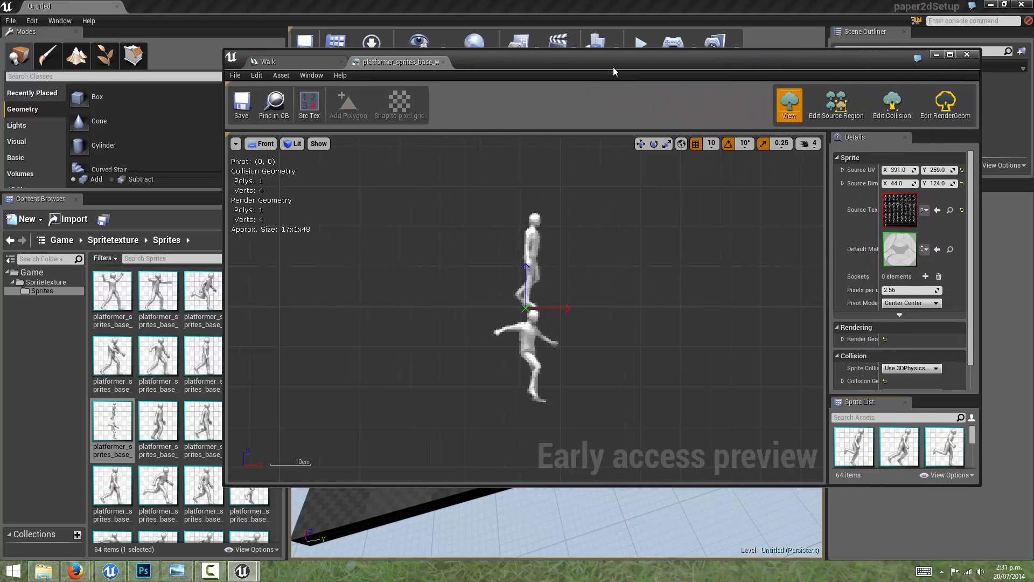
pyautogui.moveTo(615, 69); pyautogui.dragTo(561, 48)
pyautogui.moveTo(683, 466); pyautogui.dragTo(680, 555)
pyautogui.scroll(3, 489, 293)
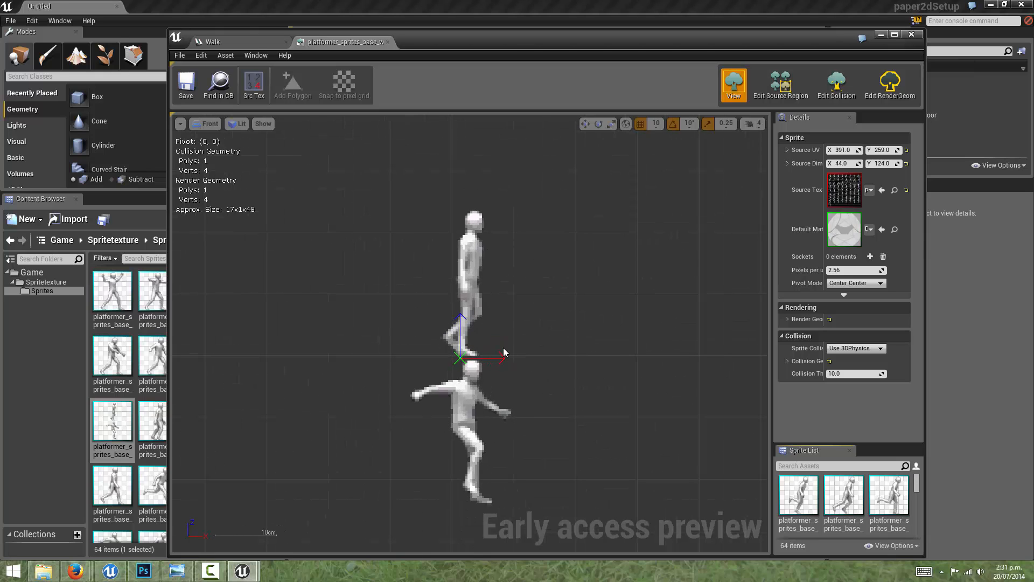
pyautogui.scroll(4, 504, 352)
pyautogui.scroll(-5, 526, 305)
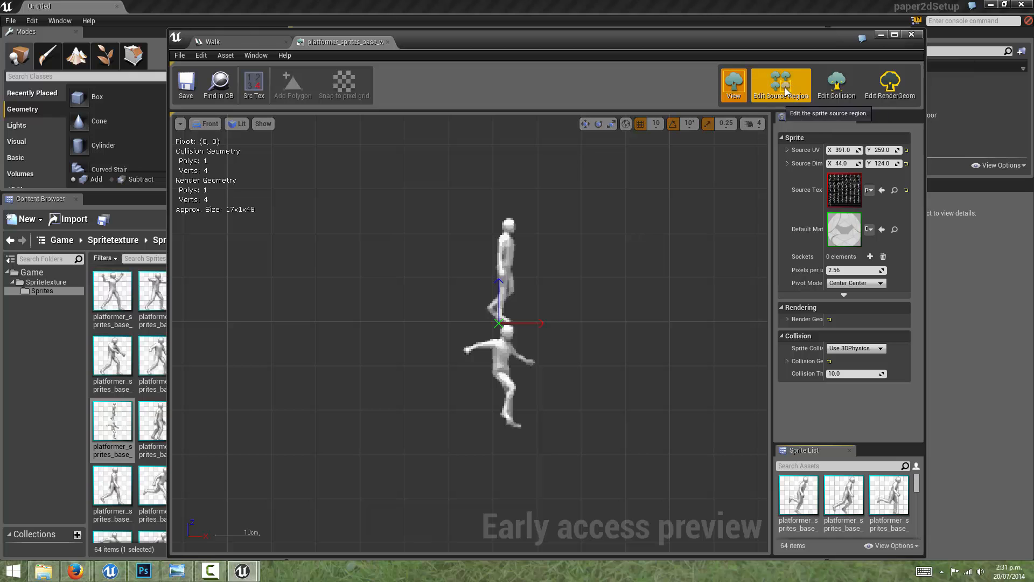
# Step: Edit the sprite's source region, raising its lower edge to cut off most of the lower figure, about 64 px high
pyautogui.click(754, 91)
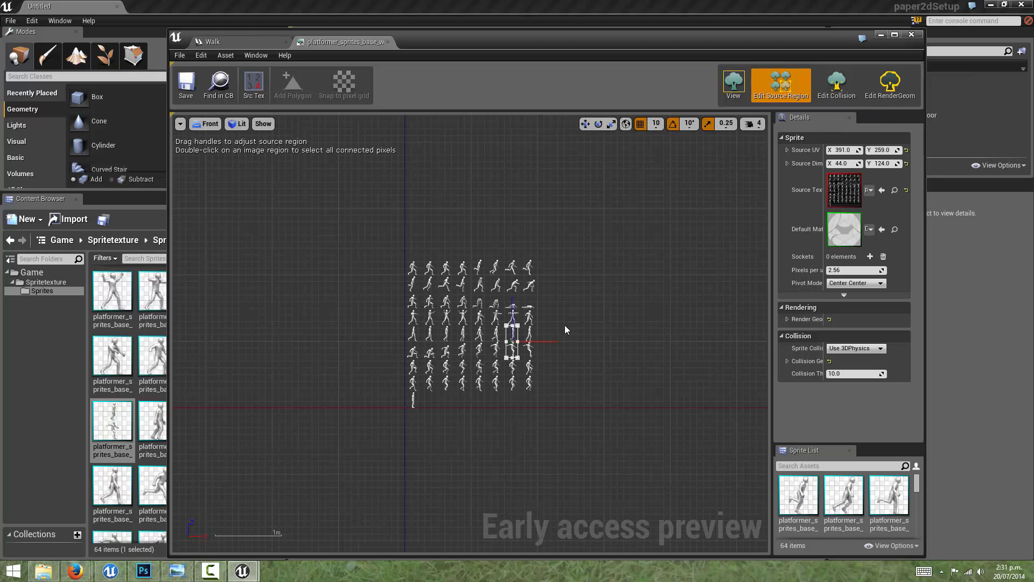
pyautogui.scroll(3, 543, 327)
pyautogui.scroll(2, 542, 327)
pyautogui.scroll(-3, 542, 327)
pyautogui.moveTo(541, 289); pyautogui.dragTo(633, 276, button='right')
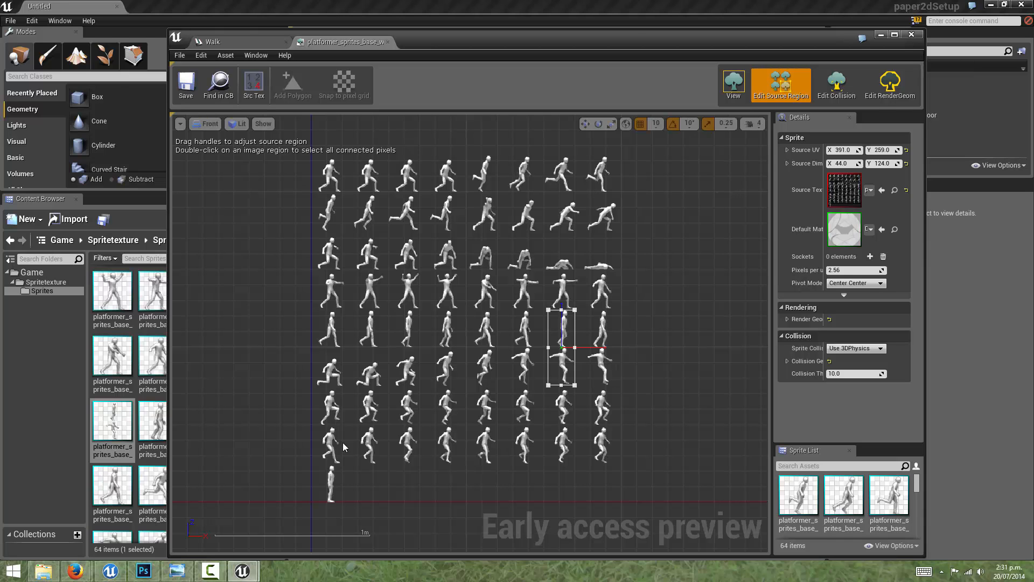
pyautogui.scroll(3, 651, 370)
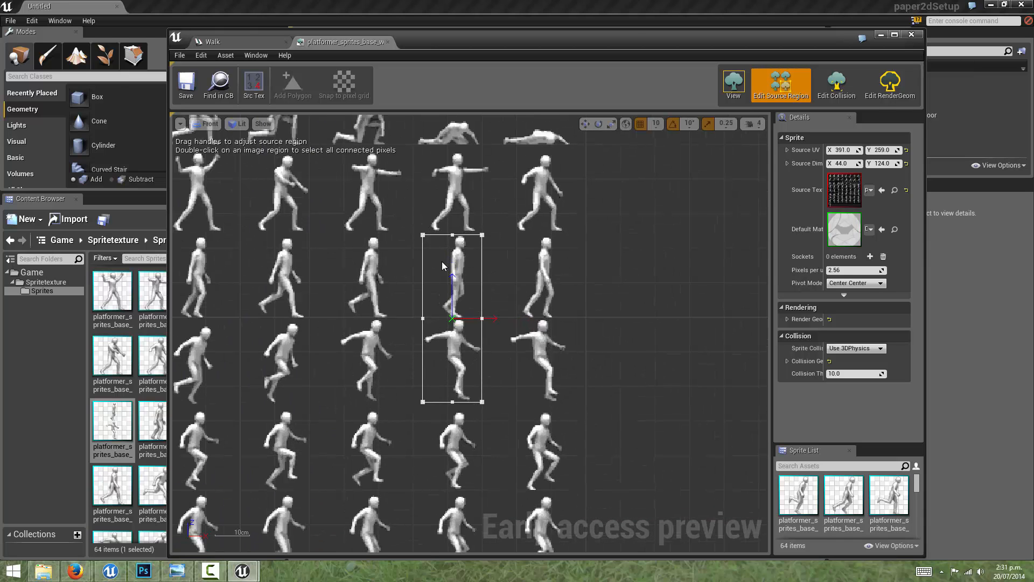
pyautogui.scroll(2, 528, 315)
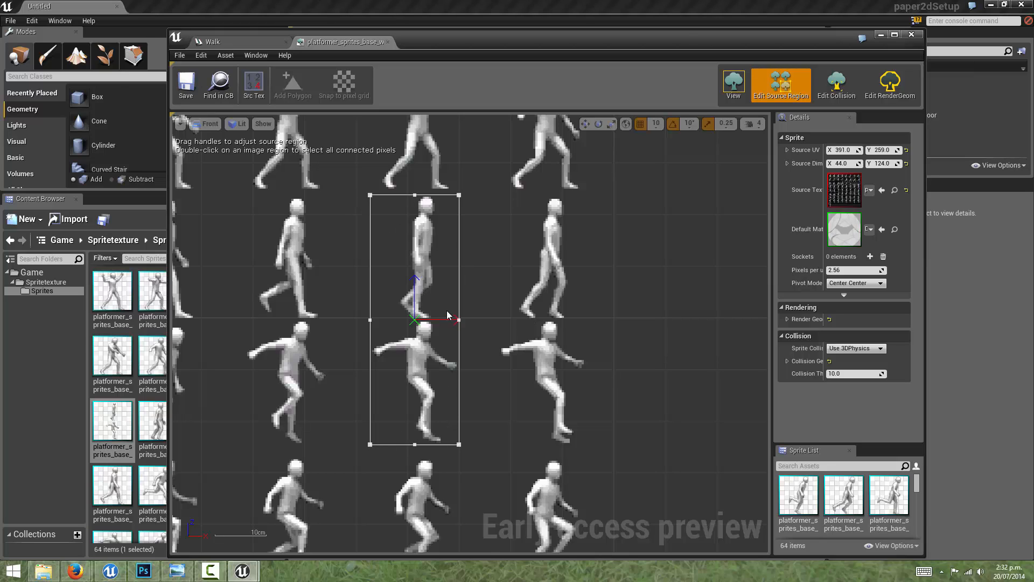
pyautogui.click(415, 444)
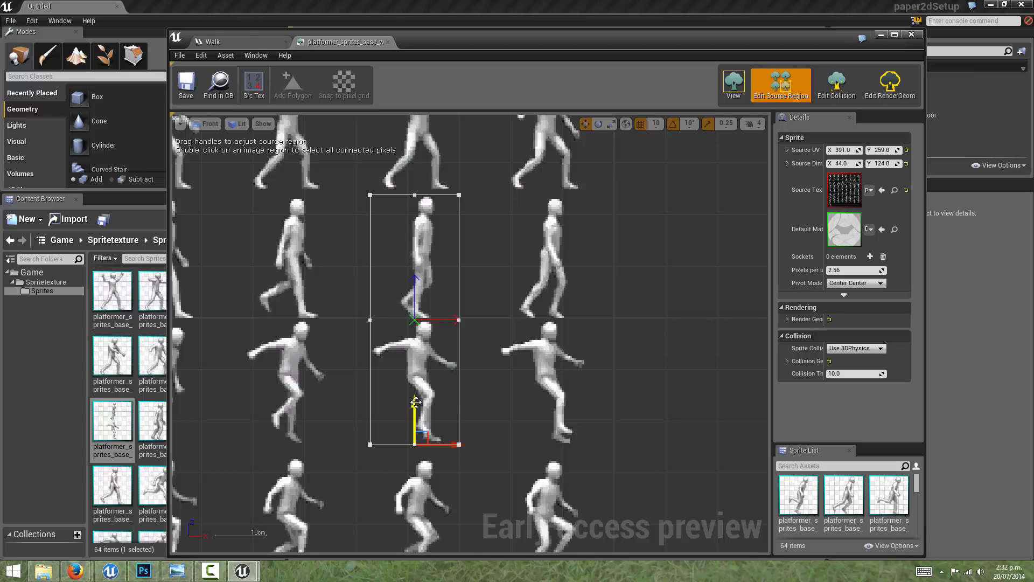
pyautogui.moveTo(415, 383); pyautogui.dragTo(413, 282)
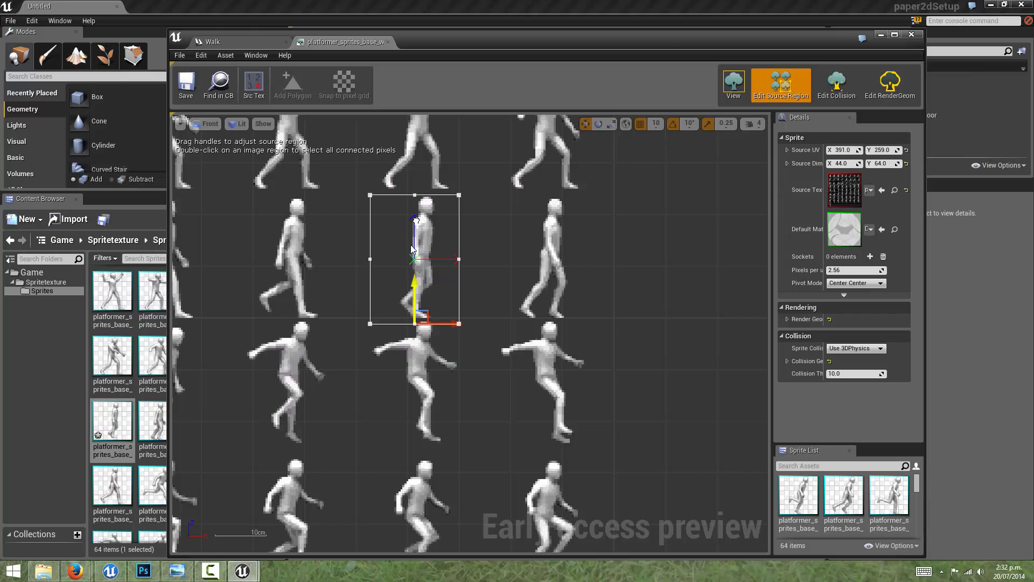
# Step: Trim the source region to the upper figure's feet with grid snapping off, about 61.2 px high, and save the sprite
pyautogui.scroll(4, 413, 283)
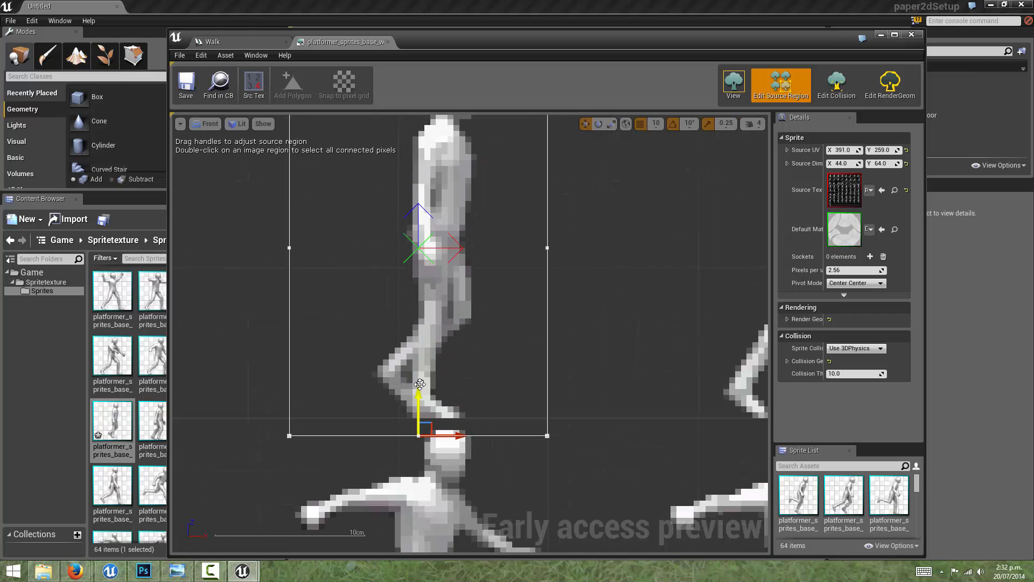
pyautogui.moveTo(418, 368)
pyautogui.mouseDown()
pyautogui.moveTo(418, 339)
pyautogui.moveTo(418, 370)
pyautogui.mouseUp()
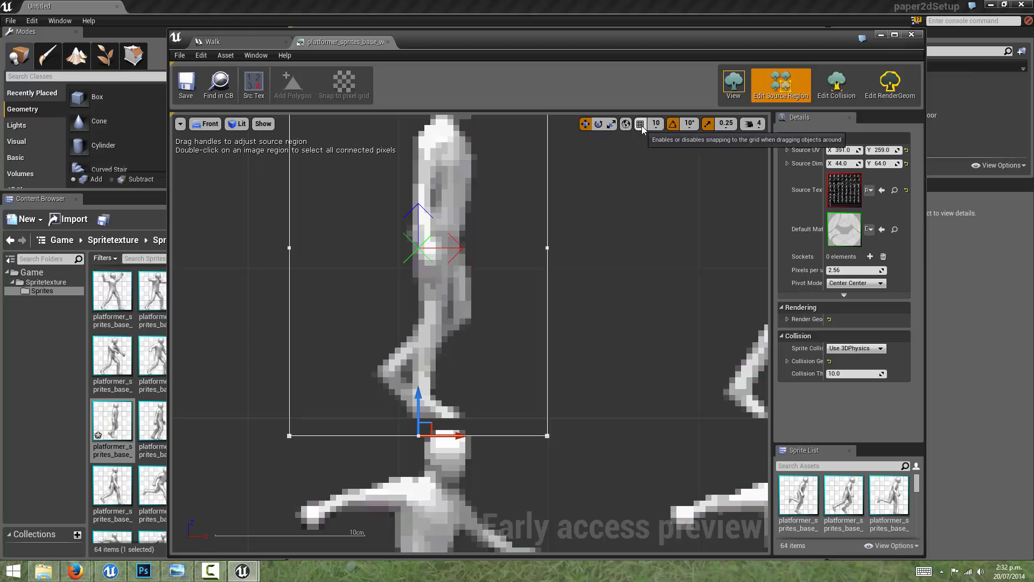
pyautogui.moveTo(418, 398); pyautogui.dragTo(417, 374)
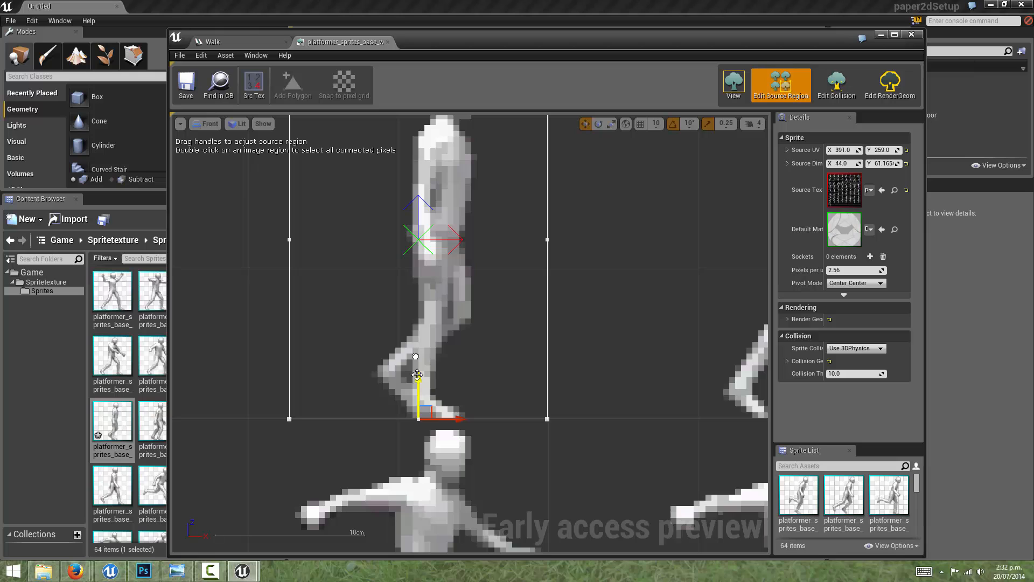
pyautogui.scroll(-2, 541, 243)
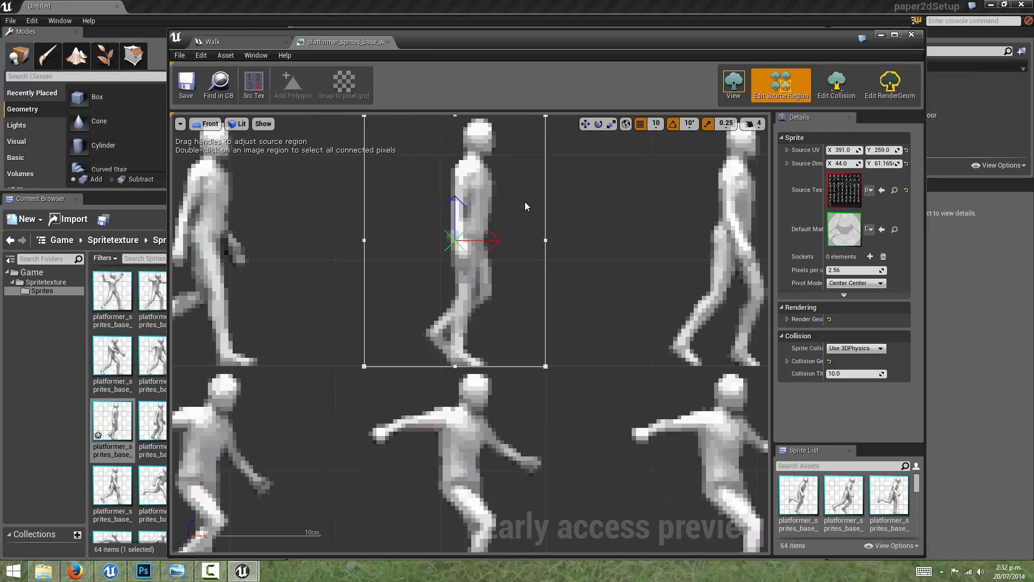
pyautogui.moveTo(525, 202); pyautogui.dragTo(514, 289, button='right')
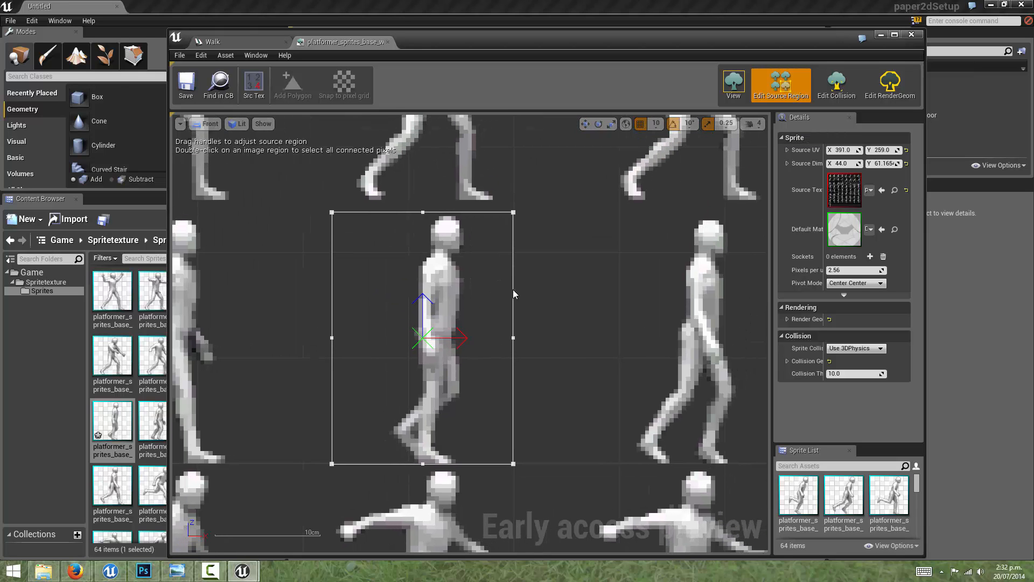
pyautogui.click(189, 87)
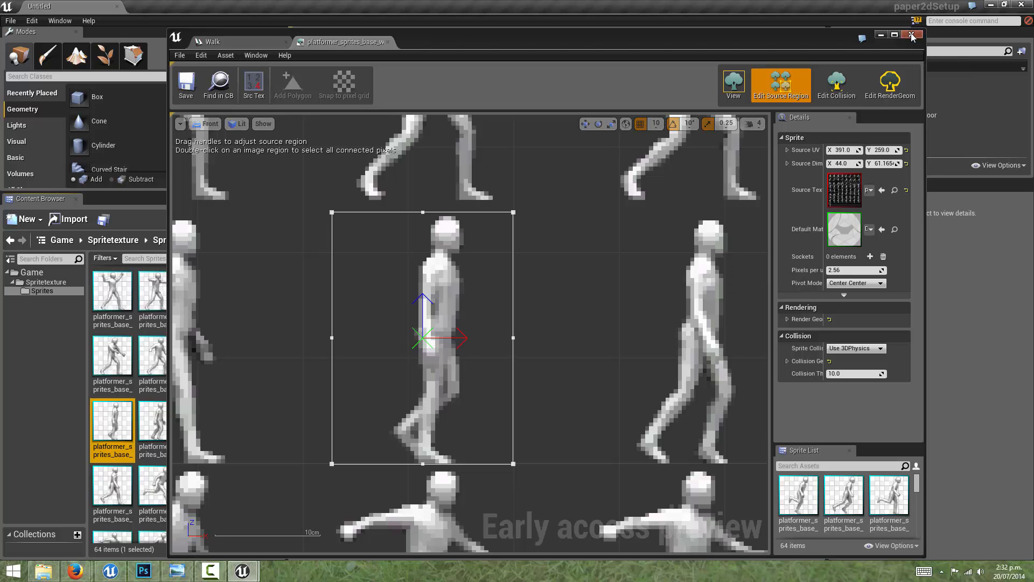
# Step: Check the trimmed Sprite35 in the Content Browser, and view its source region against the rest of the sprite sheet
pyautogui.moveTo(410, 46); pyautogui.dragTo(634, 54)
pyautogui.moveTo(108, 425)
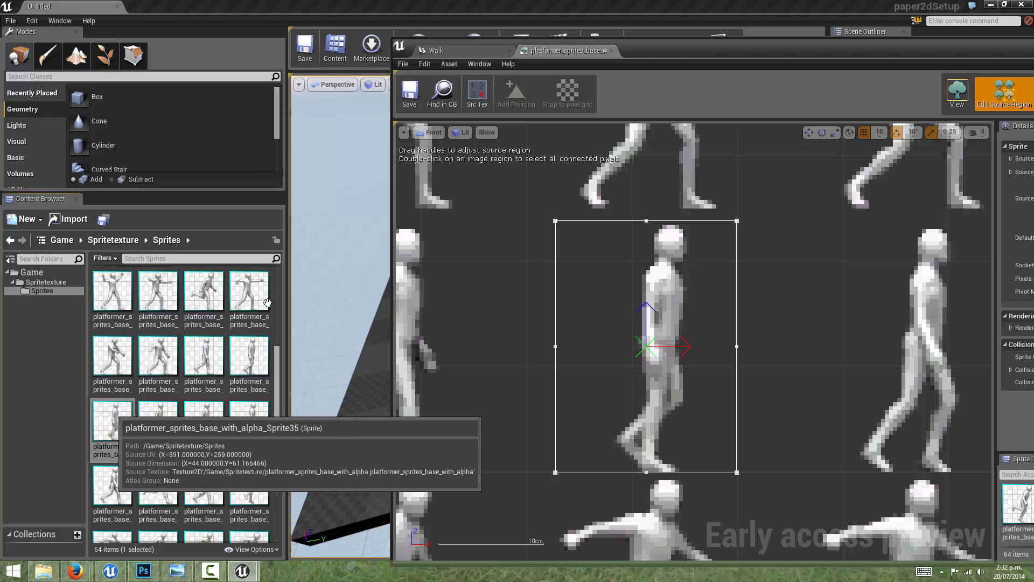
pyautogui.moveTo(707, 51); pyautogui.dragTo(508, 43)
pyautogui.scroll(-2, 596, 316)
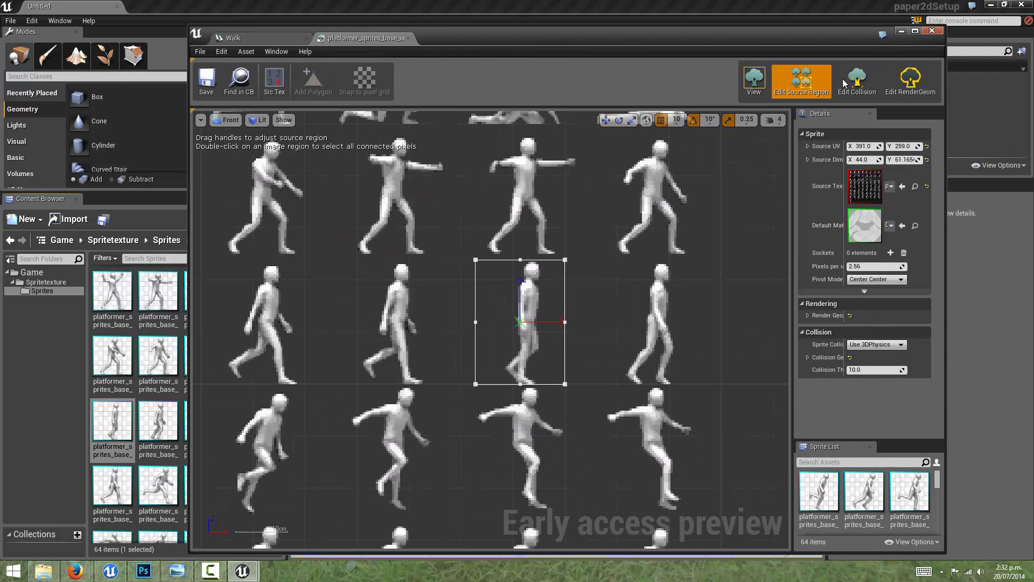
pyautogui.scroll(-1, 627, 237)
pyautogui.moveTo(628, 227); pyautogui.dragTo(679, 224, button='right')
pyautogui.scroll(-2, 677, 205)
# Step: Widen the sprite's details area, enlarge the sprite list, and browse through the extracted sprites
pyautogui.moveTo(793, 248); pyautogui.dragTo(654, 302)
pyautogui.moveTo(702, 442); pyautogui.dragTo(711, 393)
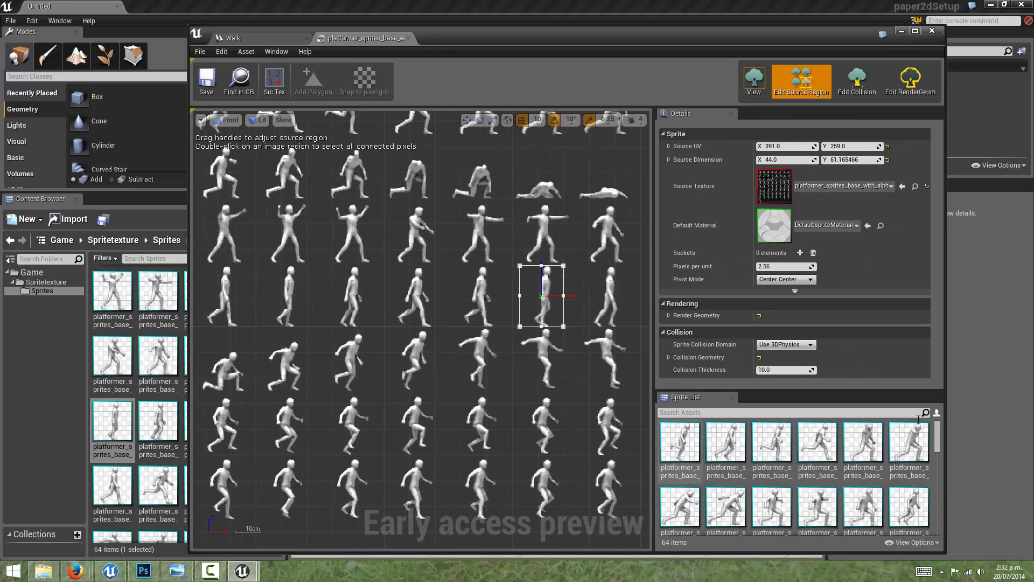
pyautogui.scroll(-2, 941, 435)
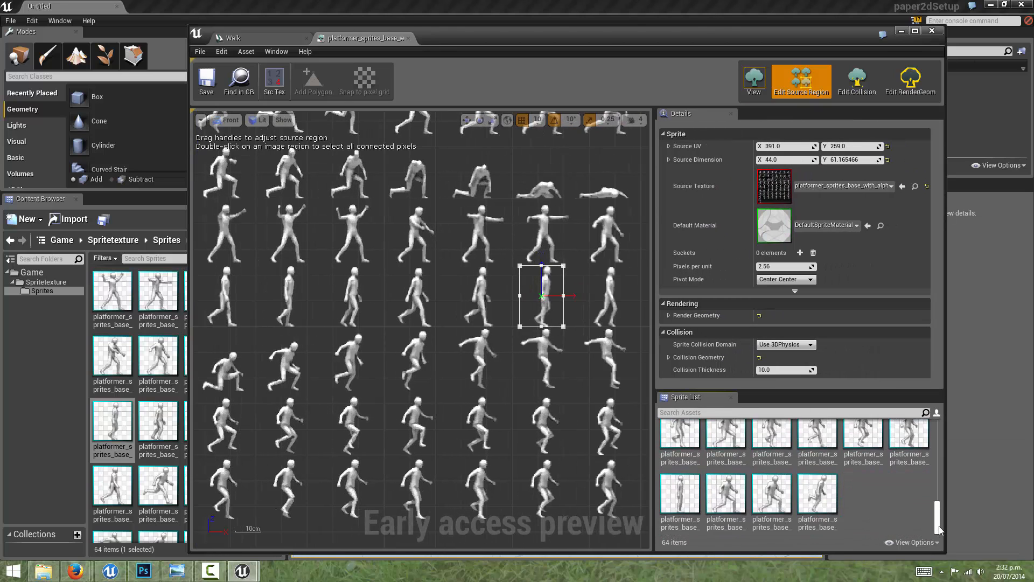
pyautogui.scroll(2, 942, 431)
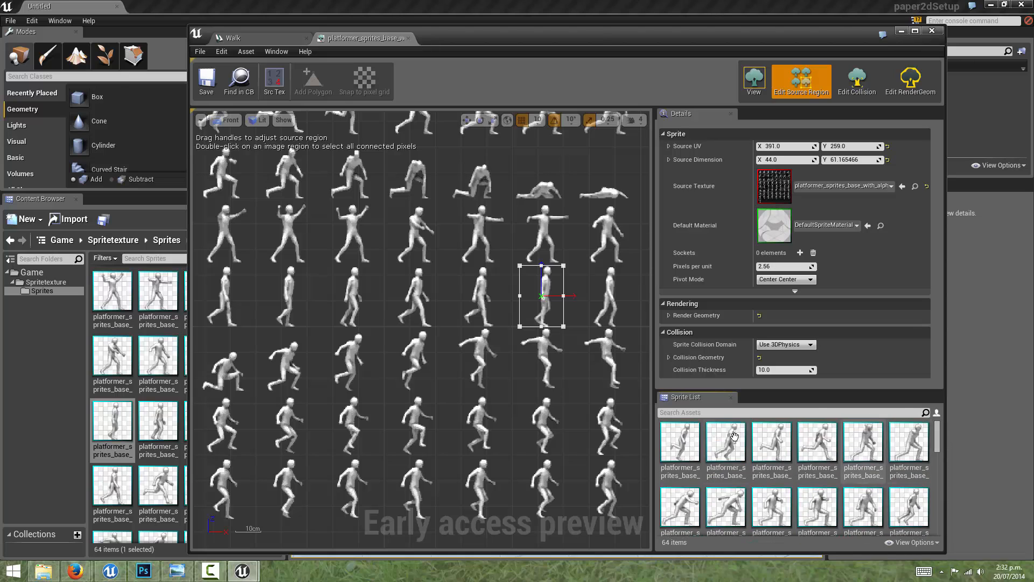
pyautogui.scroll(-1, 940, 431)
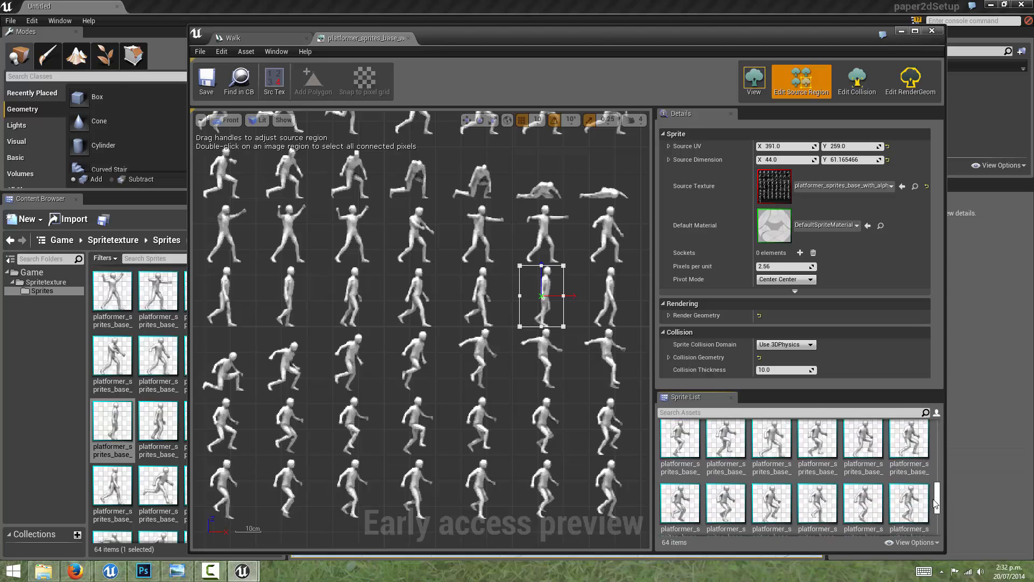
pyautogui.click(832, 494)
pyautogui.click(827, 430)
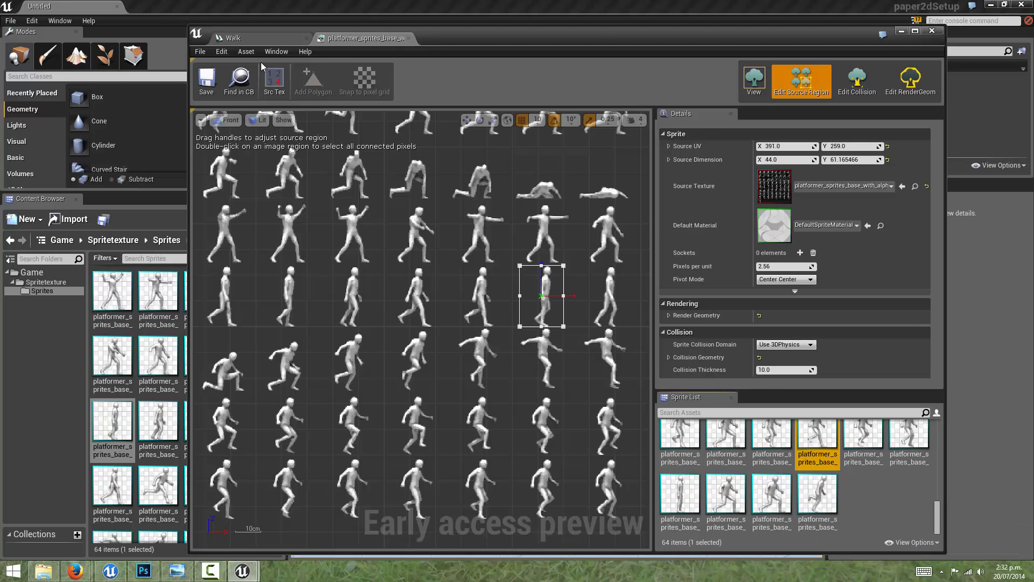
# Step: Show the Spritetexture folder in the Content Browser and select the platformer sprite sheet texture
pyautogui.moveTo(466, 37); pyautogui.dragTo(798, 63)
pyautogui.click(46, 281)
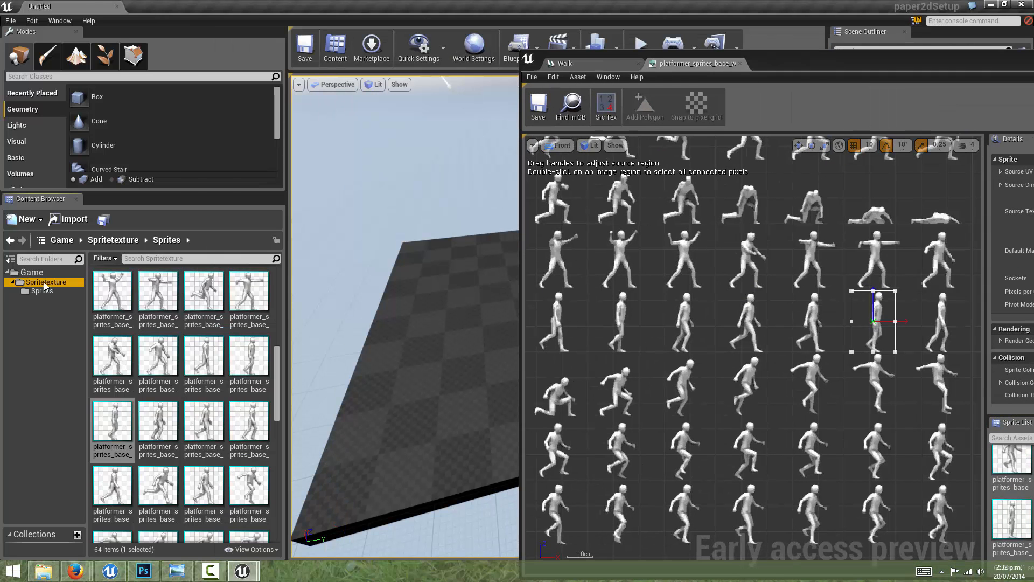
pyautogui.click(215, 281)
# Step: Return to the sprite editor, clear the selection in its sprite list, and reduce the list's height
pyautogui.moveTo(849, 61); pyautogui.dragTo(483, 42)
pyautogui.moveTo(905, 517)
pyautogui.mouseDown()
pyautogui.moveTo(906, 504)
pyautogui.moveTo(906, 518)
pyautogui.mouseUp()
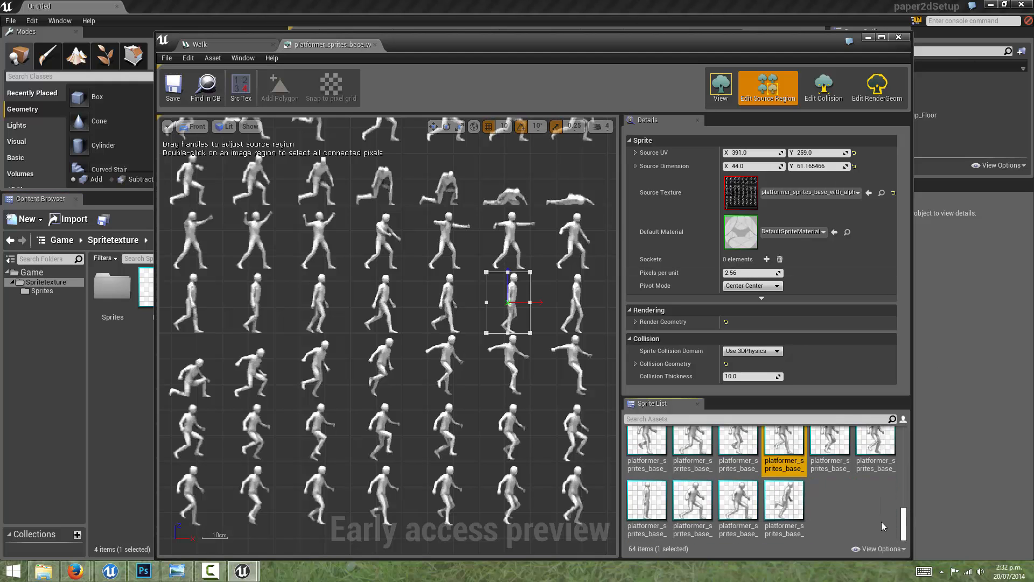
pyautogui.click(855, 499)
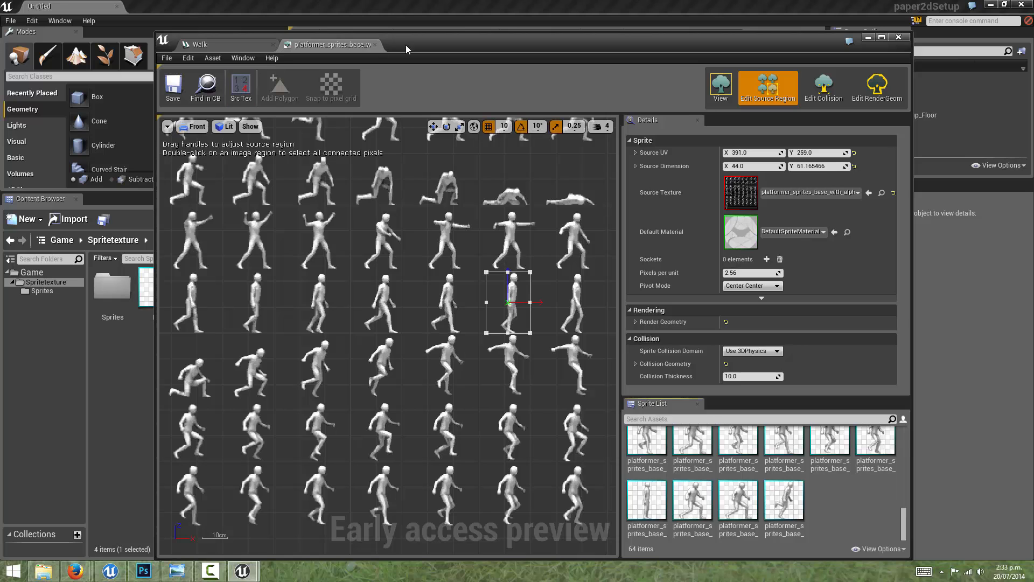
pyautogui.moveTo(406, 49); pyautogui.dragTo(456, 35)
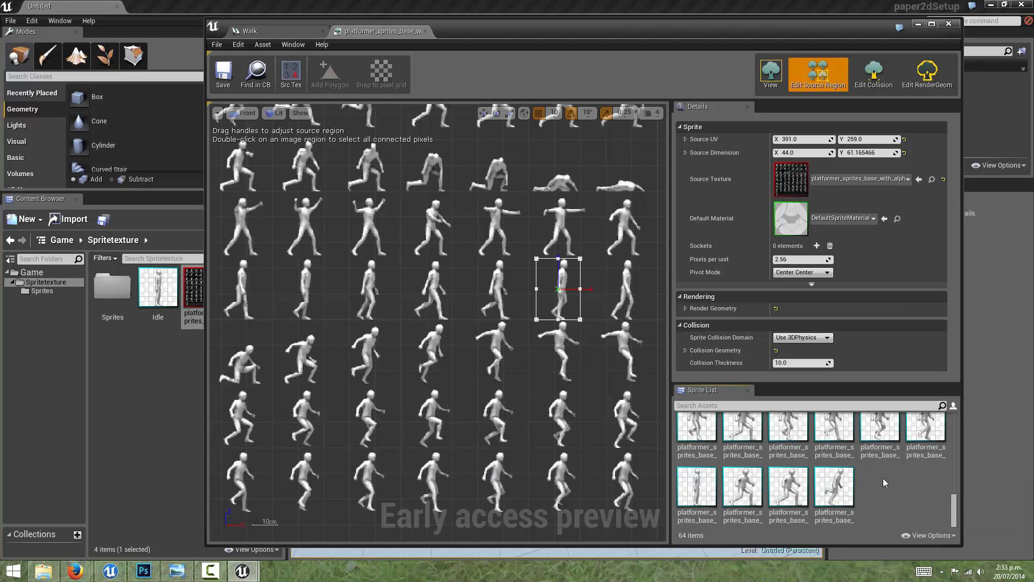
pyautogui.moveTo(951, 505); pyautogui.dragTo(963, 398)
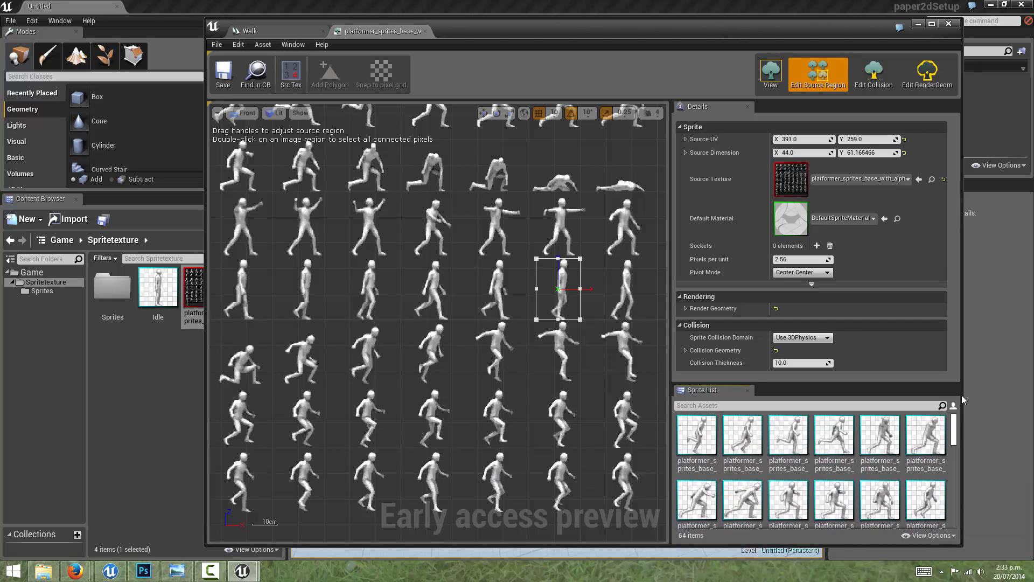
pyautogui.moveTo(759, 384); pyautogui.dragTo(784, 424)
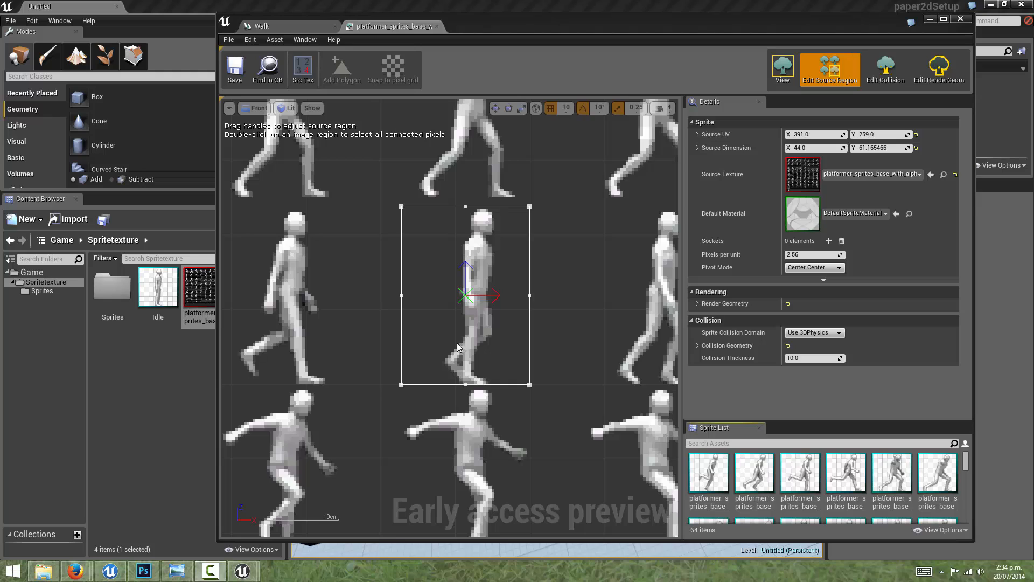
# Step: Set Sprite35's Pixels per unit to 1 and view the rescaled sheet
pyautogui.click(808, 254)
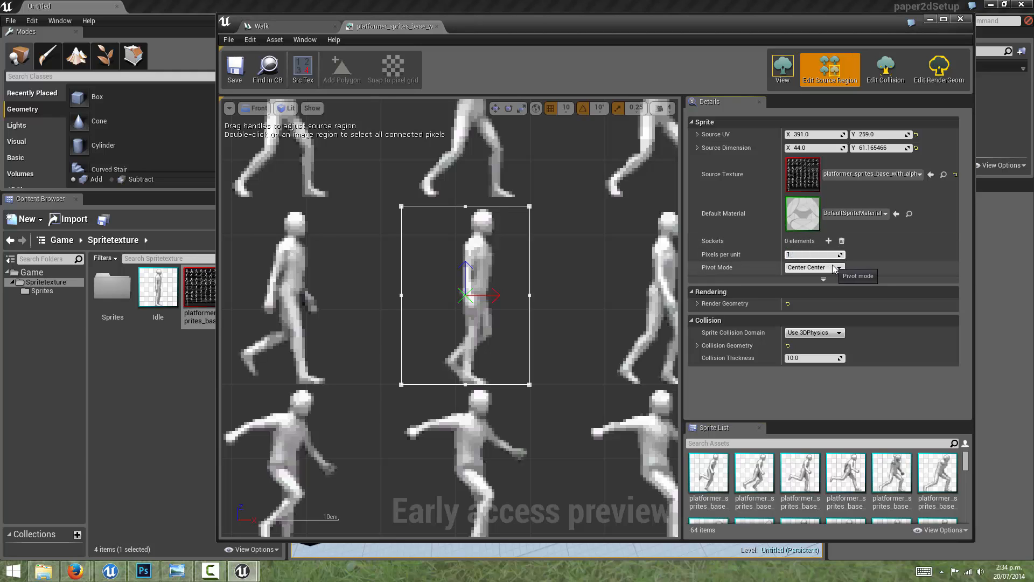
pyautogui.press('Return')
pyautogui.scroll(-5, 662, 307)
pyautogui.moveTo(549, 339); pyautogui.dragTo(426, 303, button='right')
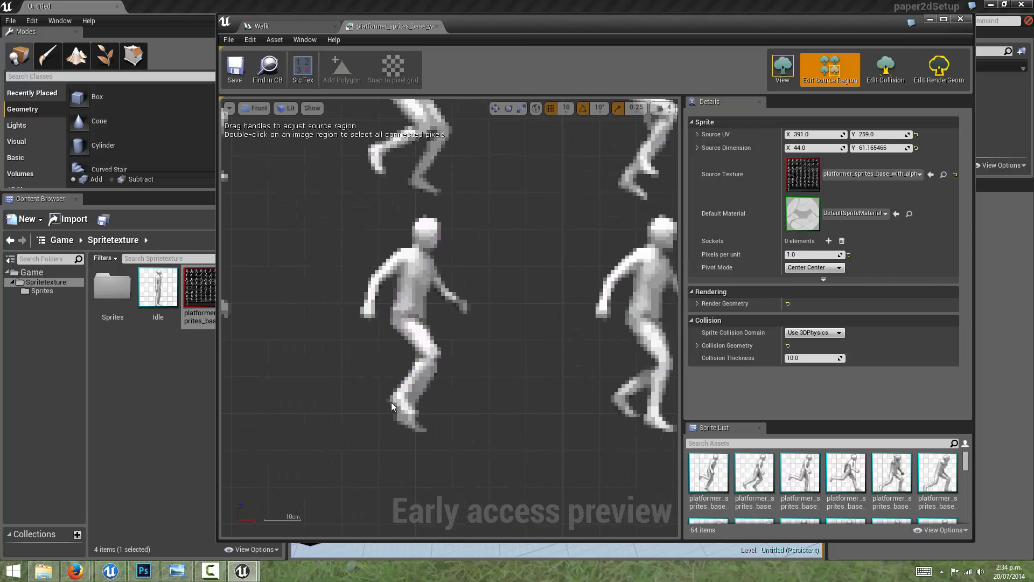
# Step: Check another sprite from the sprite list, and set Sprite35's Pixels per unit back to 2.56
pyautogui.click(805, 254)
pyautogui.write('2.56')
pyautogui.press('Return')
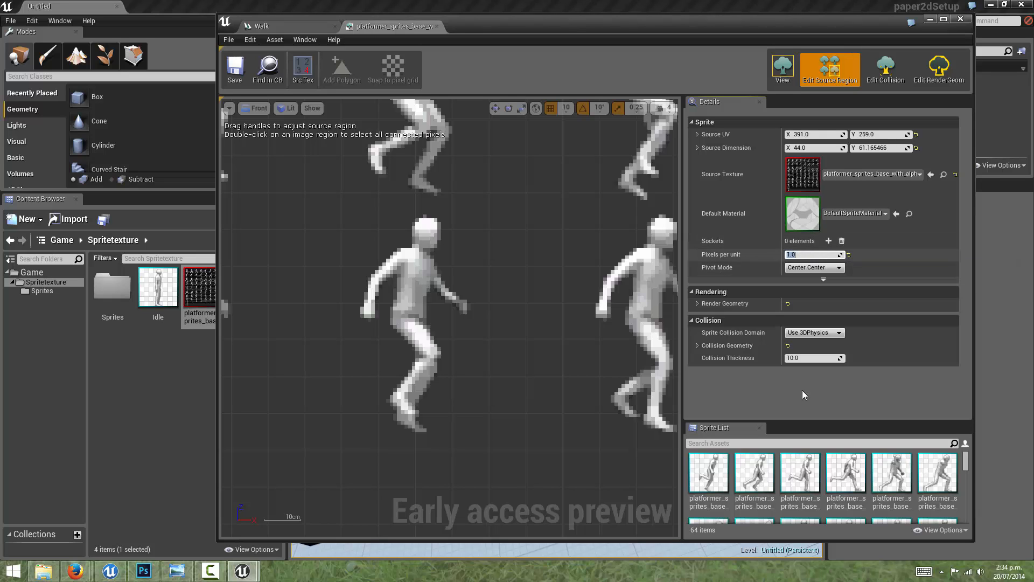
pyautogui.click(845, 471)
pyautogui.scroll(-10, 905, 495)
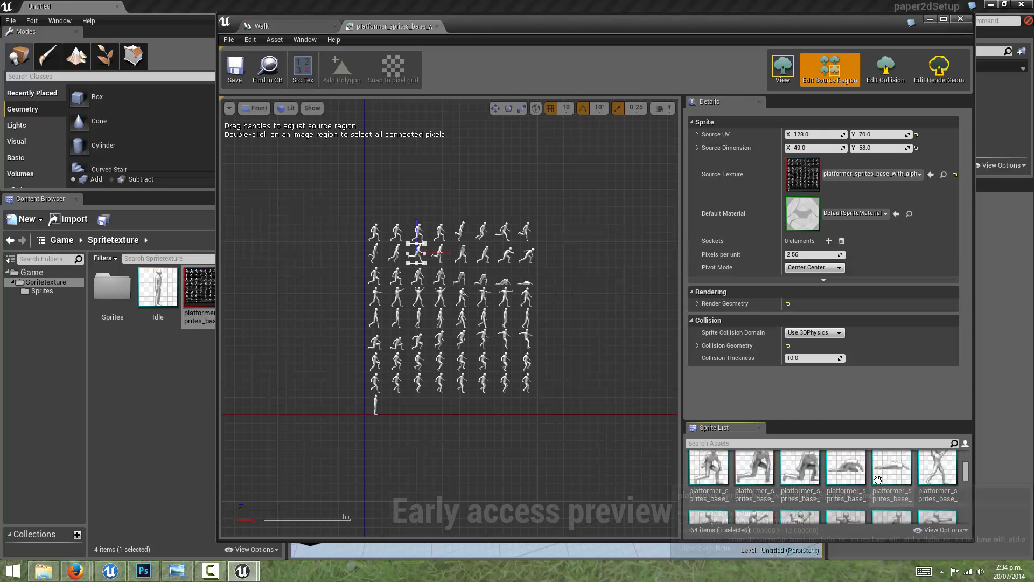
pyautogui.scroll(2, 914, 510)
pyautogui.click(891, 505)
pyautogui.click(815, 254)
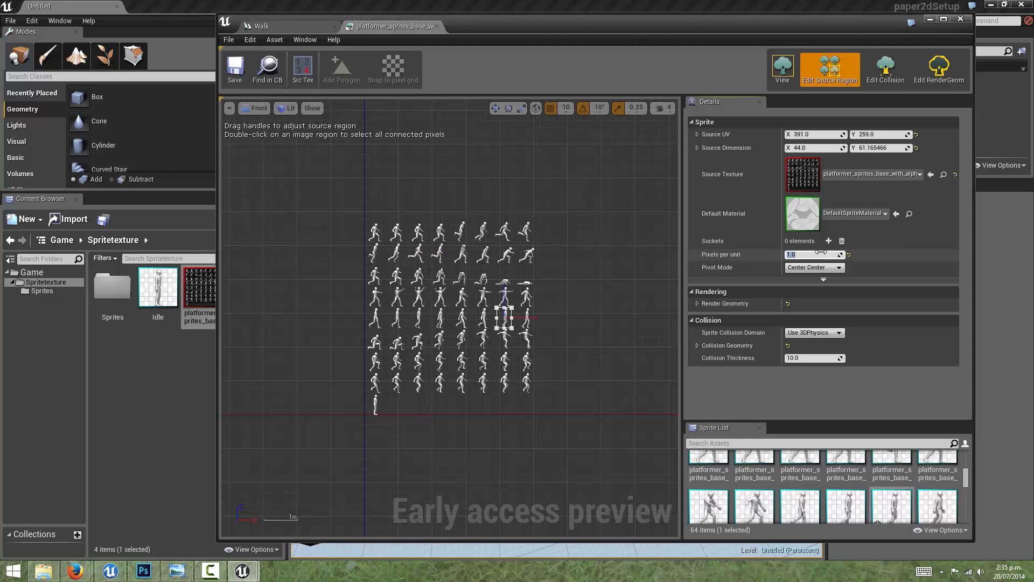
pyautogui.write('2.56')
pyautogui.press('Return')
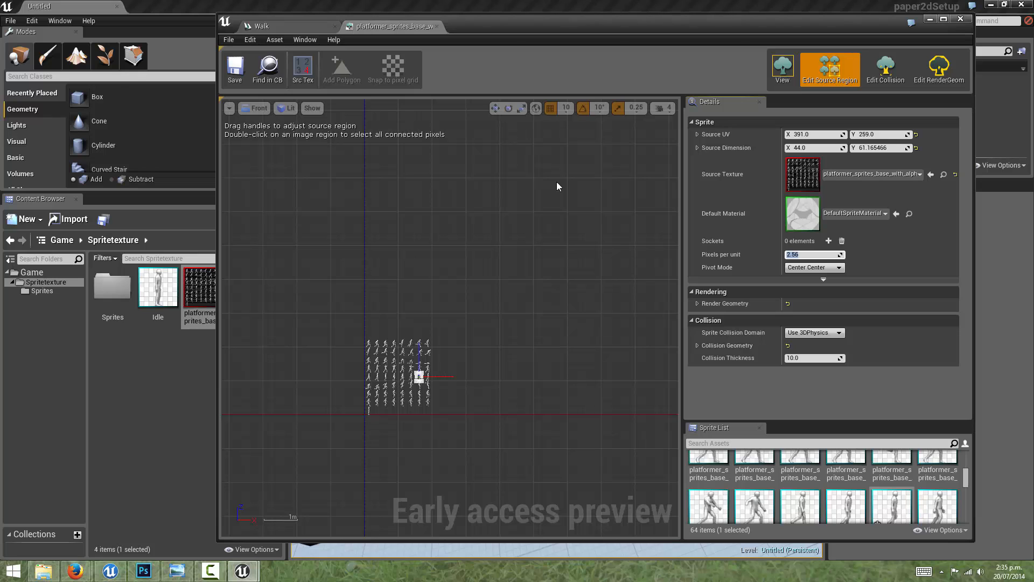
# Step: Examine Sprite35's source region and the neighbouring figures on the sheet at close range
pyautogui.scroll(10, 418, 306)
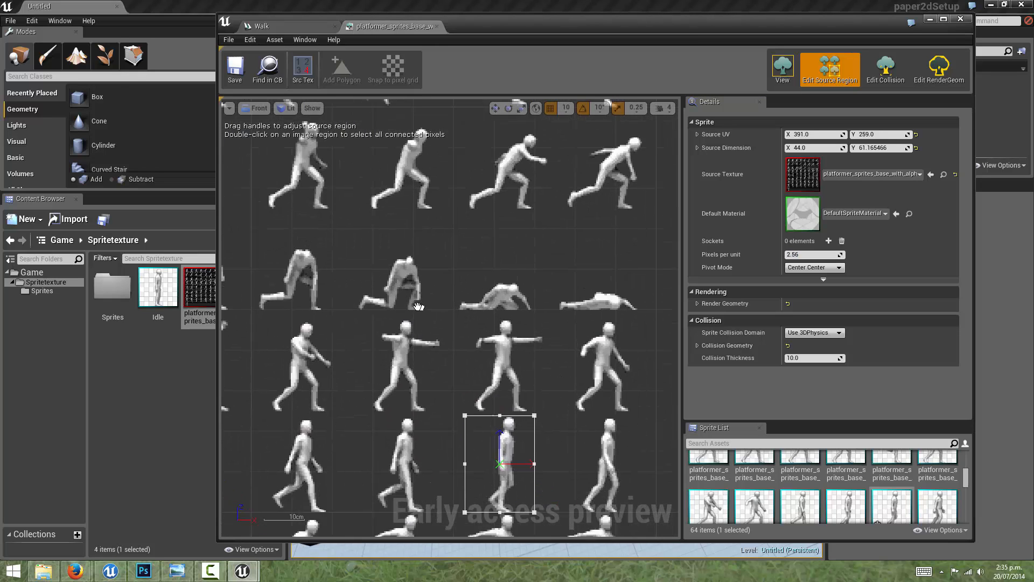
pyautogui.moveTo(418, 306); pyautogui.dragTo(392, 219, button='right')
pyautogui.scroll(-2, 392, 218)
pyautogui.scroll(3, 481, 253)
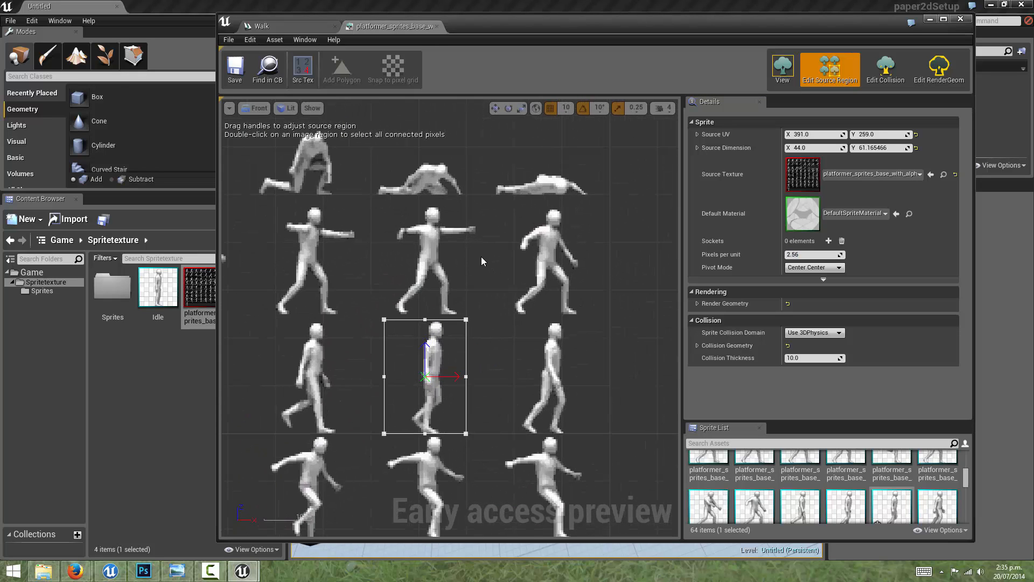
pyautogui.moveTo(481, 278); pyautogui.dragTo(526, 178, button='right')
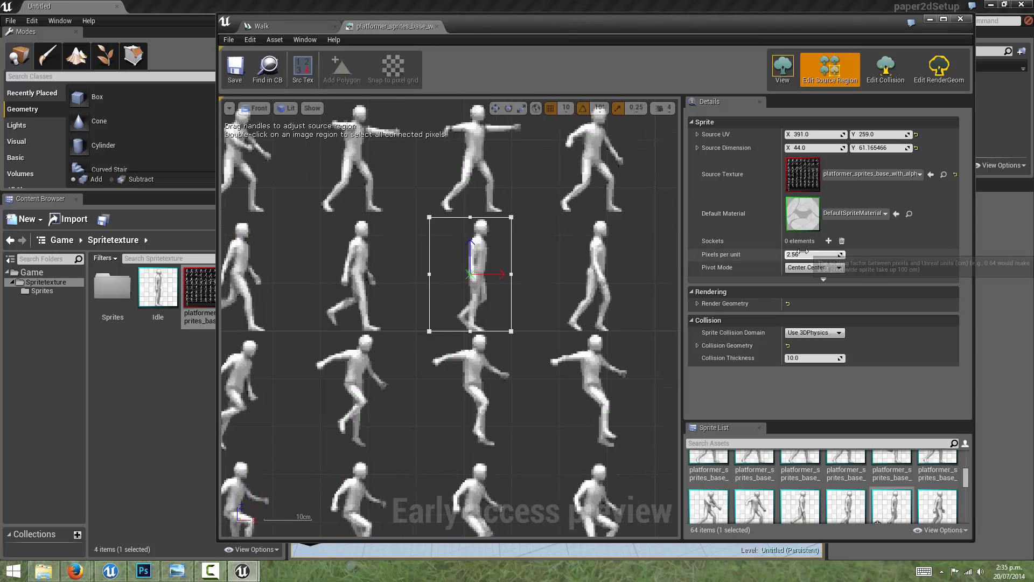
pyautogui.scroll(4, 466, 297)
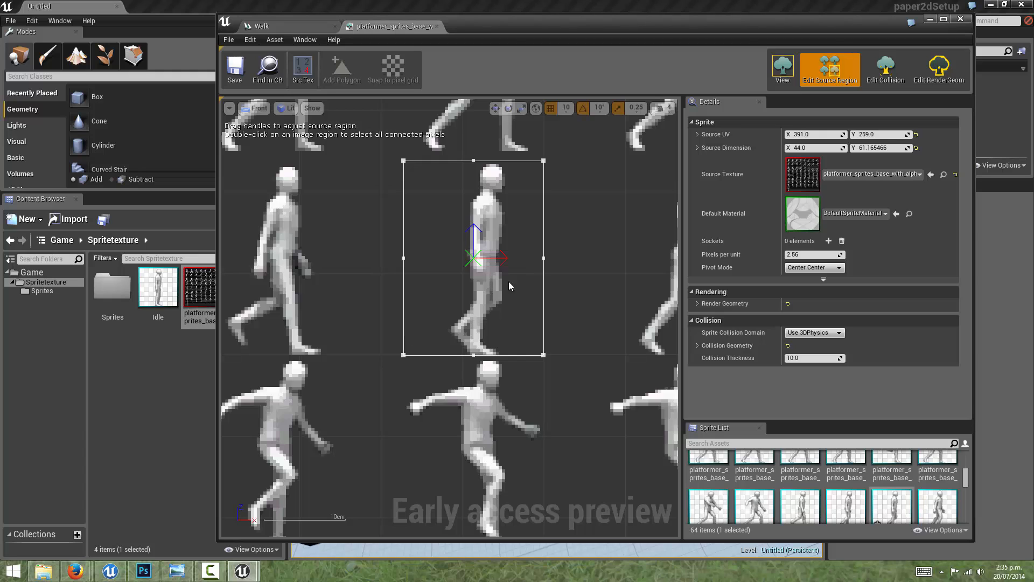
pyautogui.moveTo(531, 300); pyautogui.dragTo(502, 347, button='right')
pyautogui.scroll(-4, 503, 345)
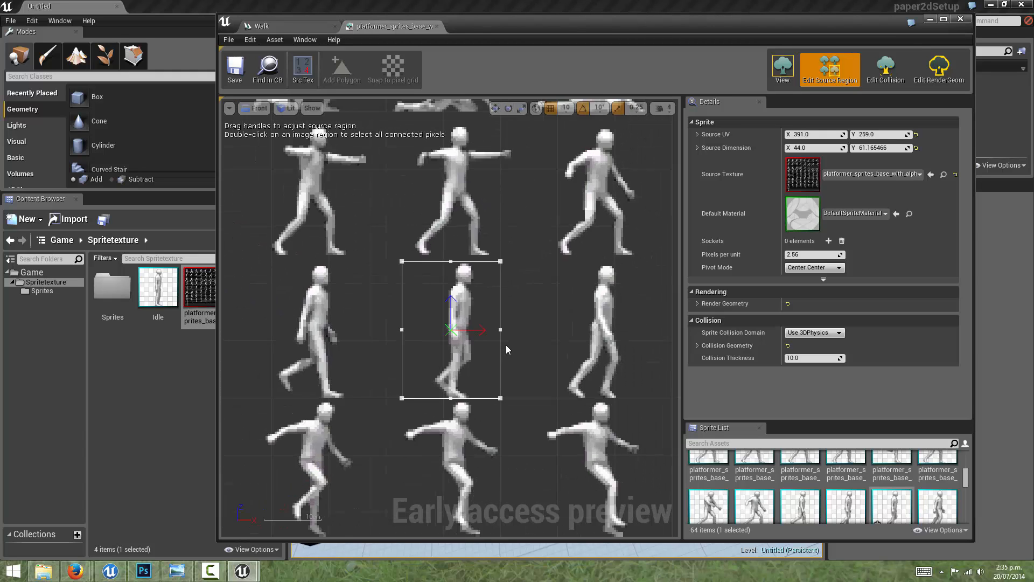
# Step: Save Sprite35 and close the editor window
pyautogui.moveTo(471, 27); pyautogui.dragTo(425, 26)
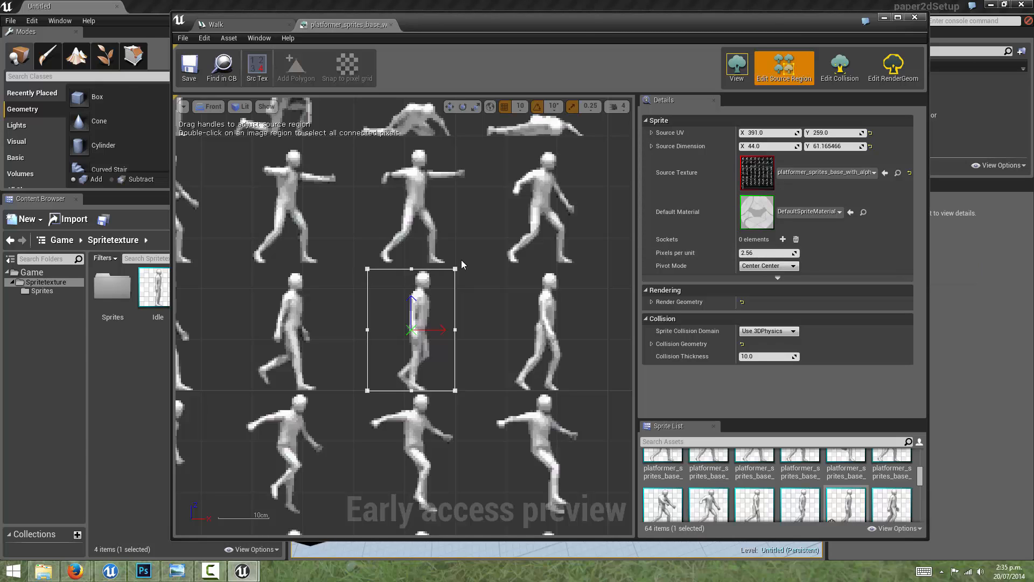
pyautogui.click(192, 70)
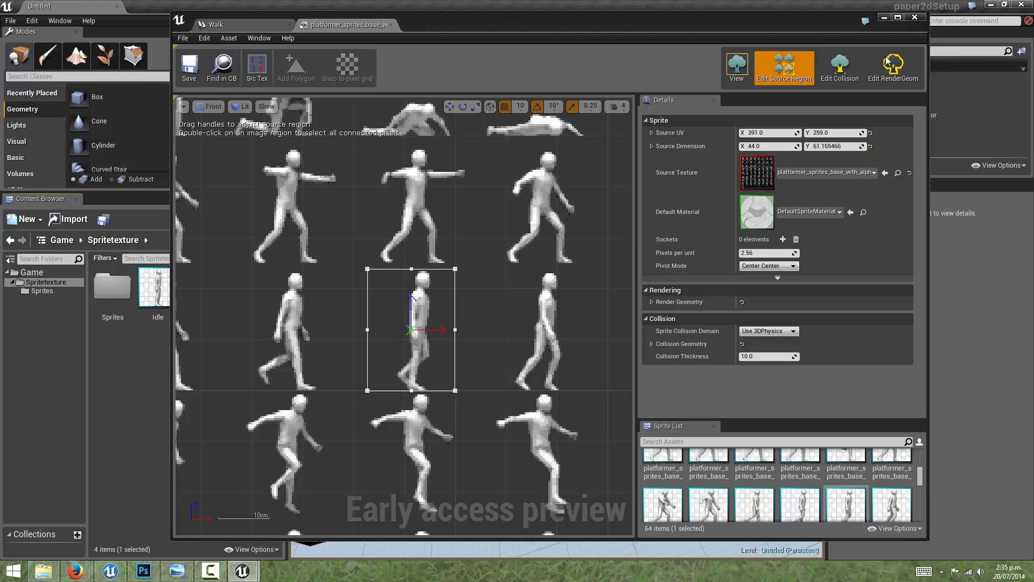
pyautogui.click(915, 18)
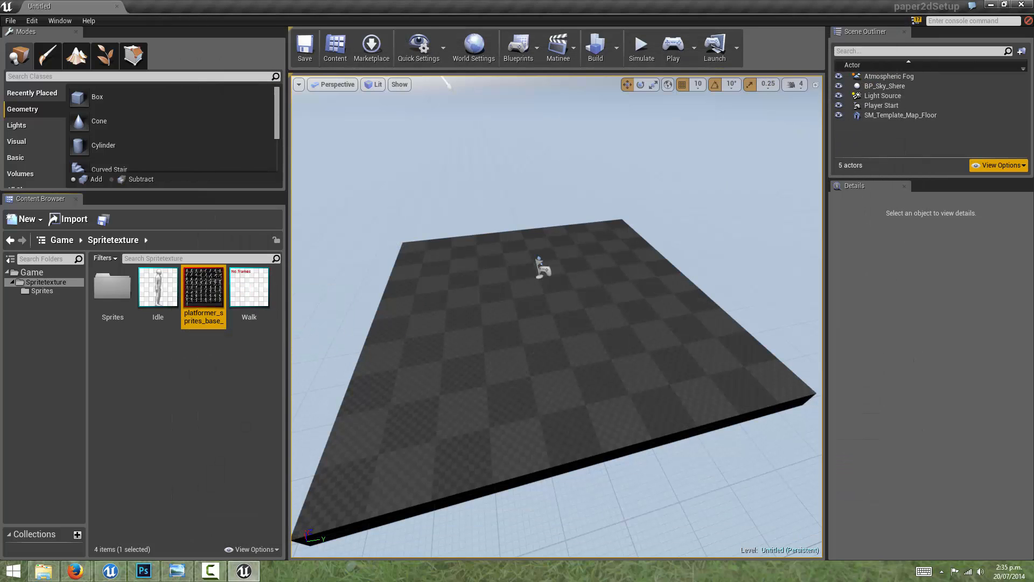
# Step: Open the Walk flipbook beside the Content Browser, and show the walking sprites in the Sprites folder
pyautogui.doubleClick(251, 289)
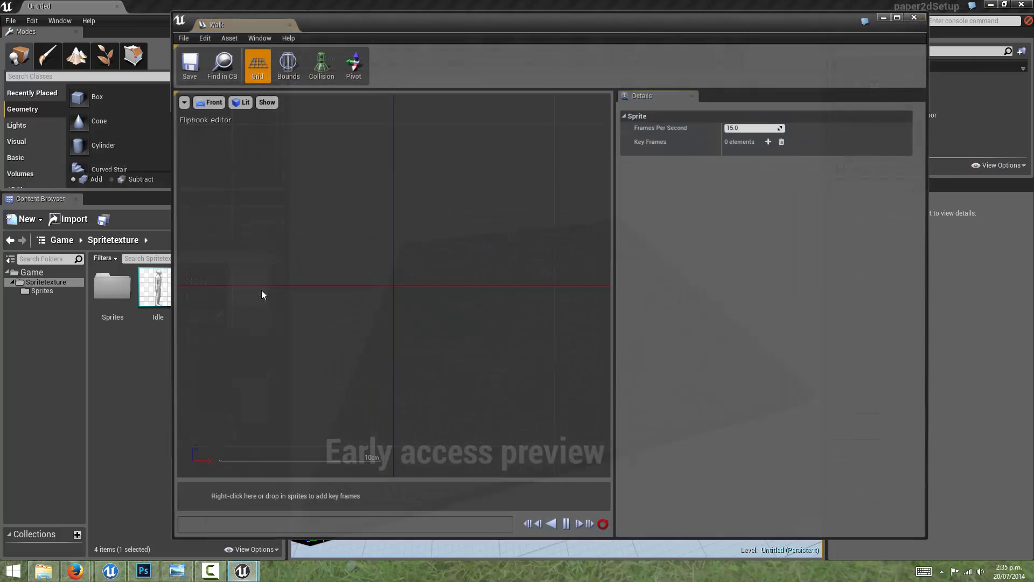
pyautogui.moveTo(470, 26); pyautogui.dragTo(674, 16)
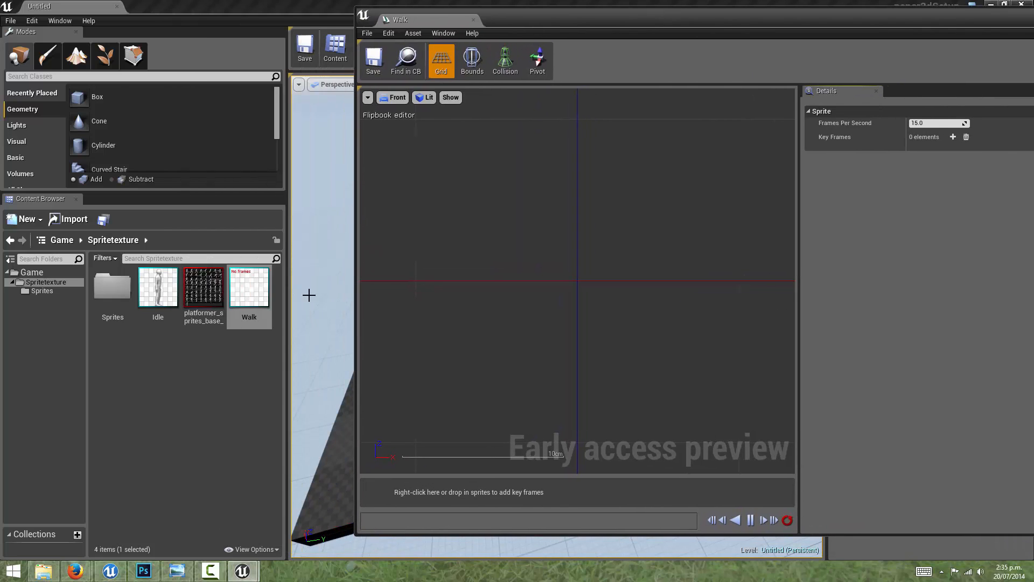
pyautogui.doubleClick(112, 286)
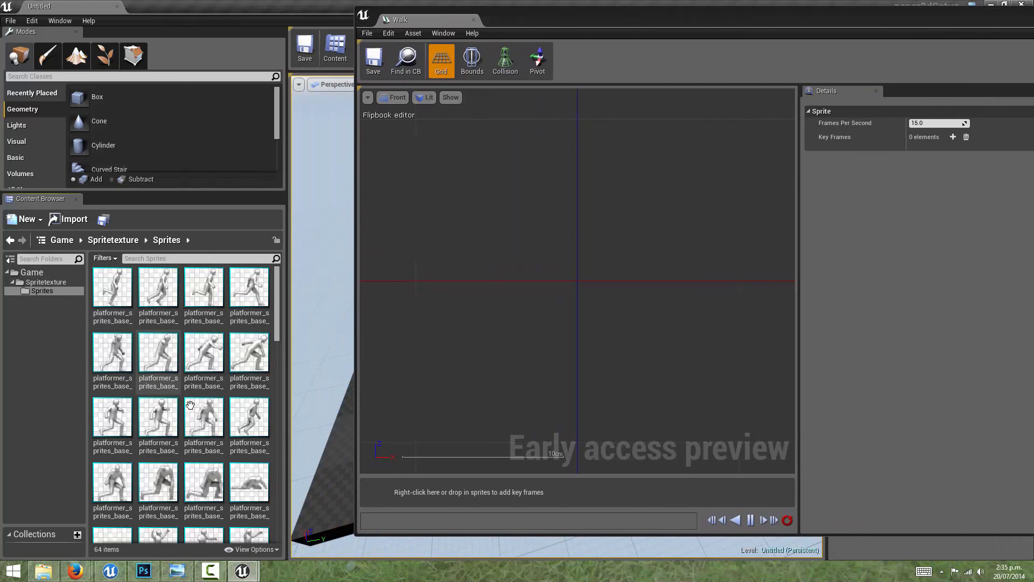
pyautogui.scroll(-6, 193, 407)
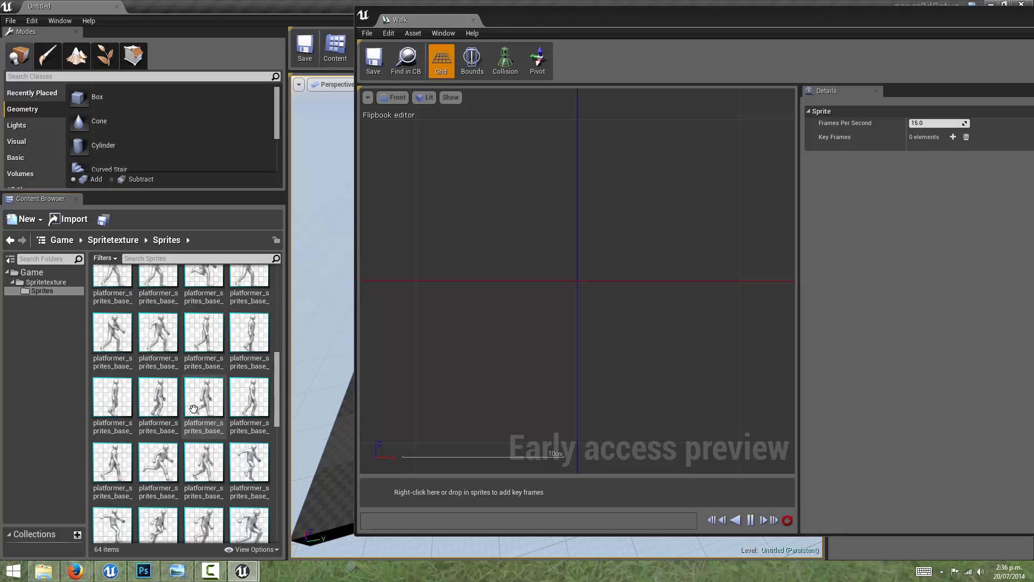
pyautogui.scroll(2, 193, 407)
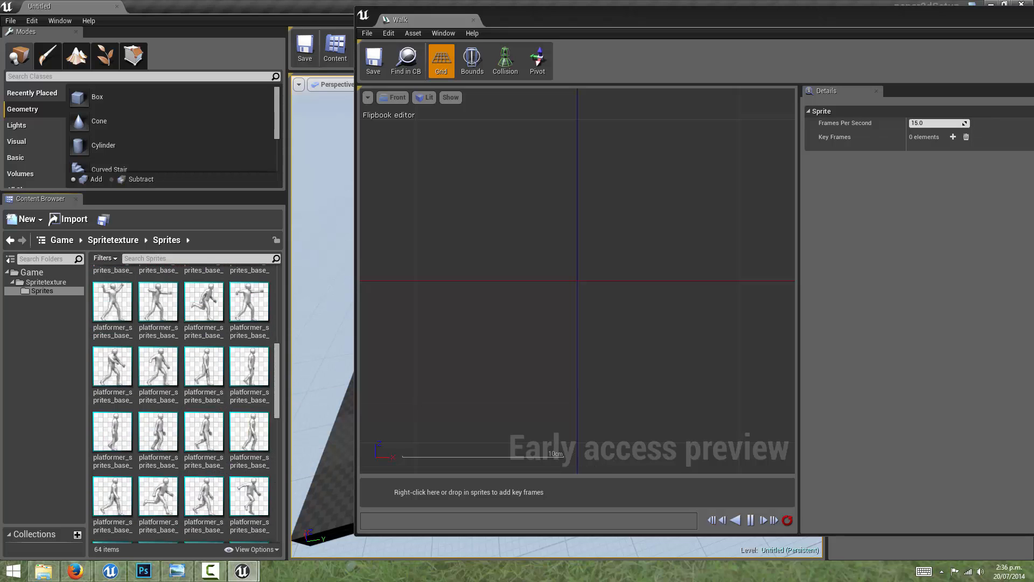
# Step: Enlarge the Content Browser thumbnails slightly and bring the walking sprites around Sprite35 into view
pyautogui.click(250, 549)
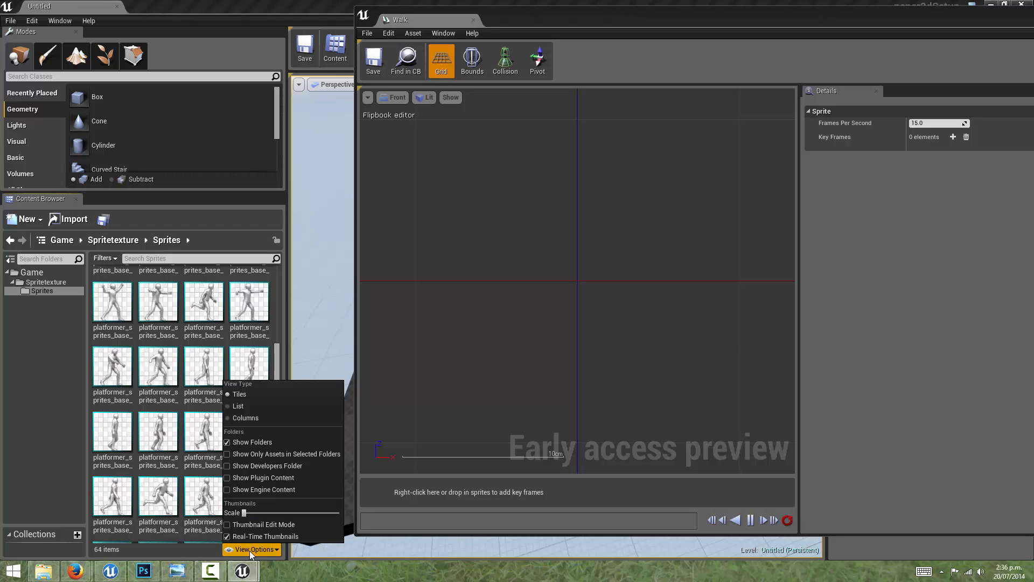
pyautogui.moveTo(247, 513); pyautogui.dragTo(259, 512)
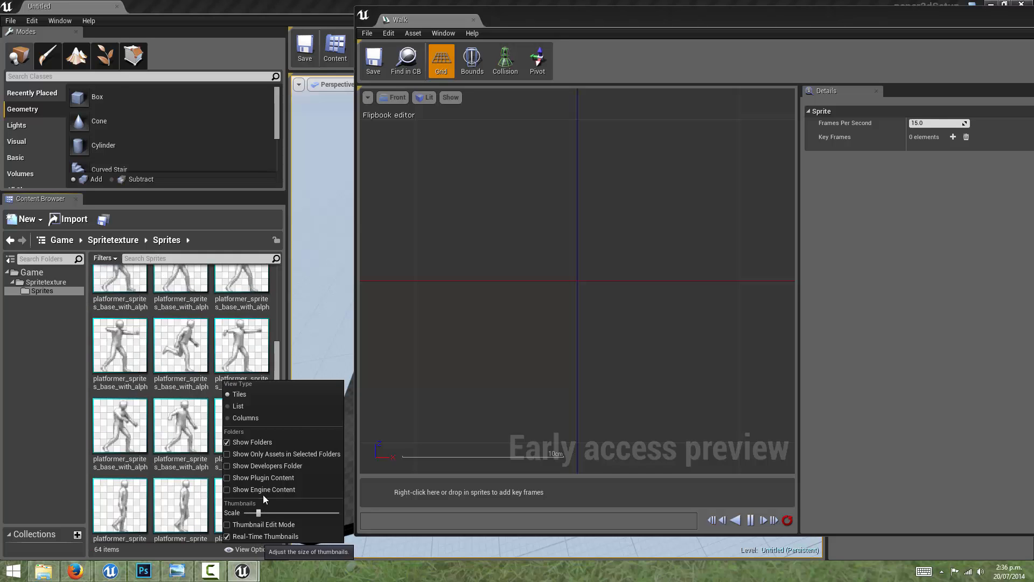
pyautogui.moveTo(279, 356); pyautogui.dragTo(279, 375)
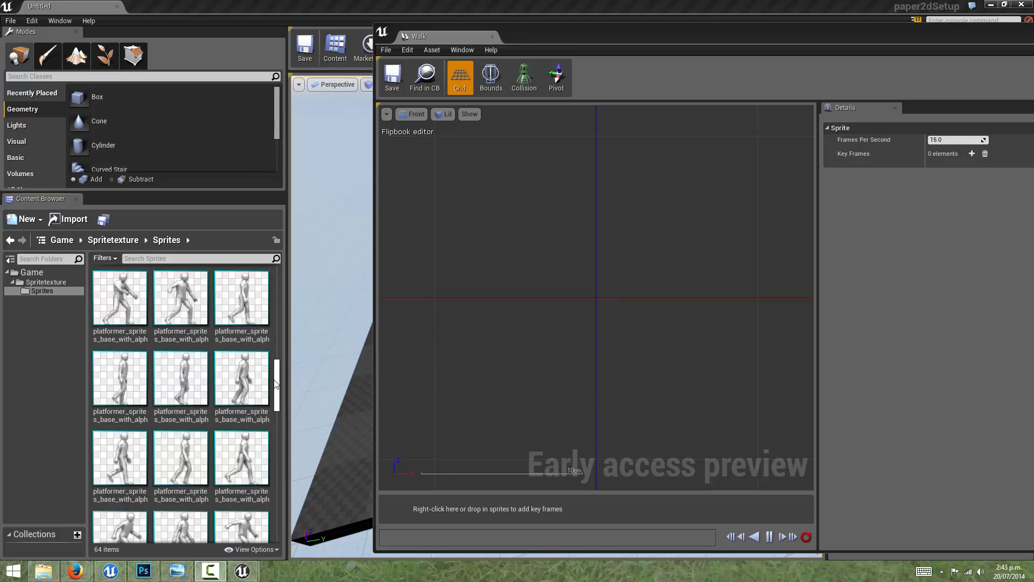
pyautogui.moveTo(276, 376)
pyautogui.mouseDown()
pyautogui.moveTo(280, 392)
pyautogui.moveTo(283, 367)
pyautogui.moveTo(285, 375)
pyautogui.mouseUp()
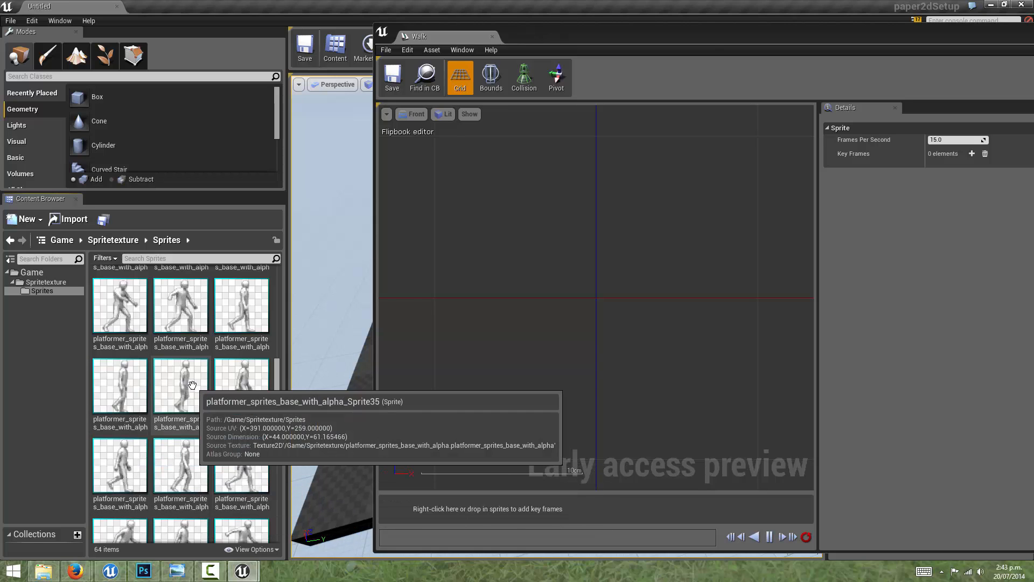
# Step: Add three key frames to the Walk flipbook: Sprite36, the sprite two rows below Sprite35, and the sprite directly below Sprite34
pyautogui.moveTo(279, 393)
pyautogui.mouseDown()
pyautogui.moveTo(280, 416)
pyautogui.moveTo(280, 391)
pyautogui.mouseUp()
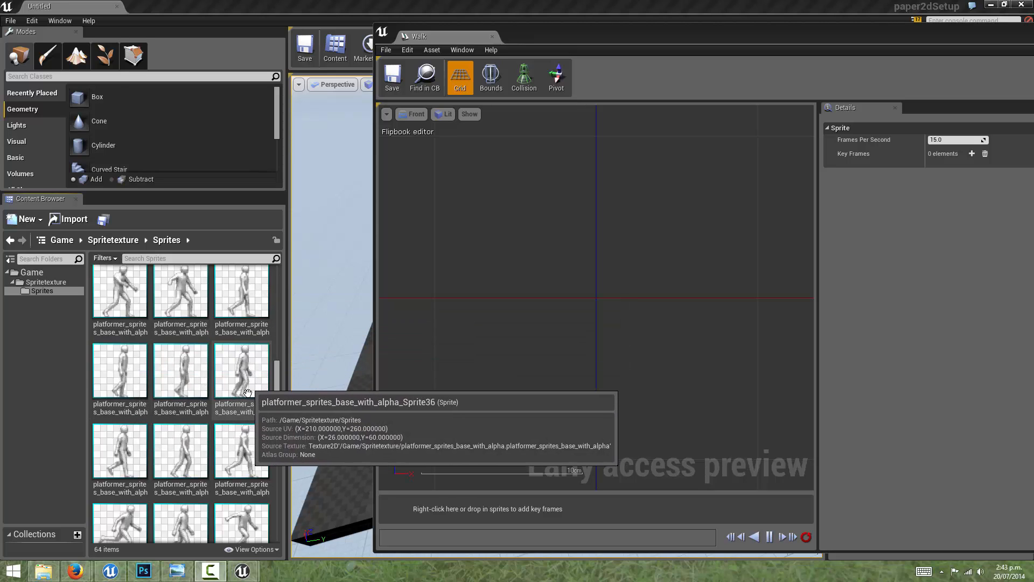
pyautogui.moveTo(242, 372); pyautogui.dragTo(393, 509)
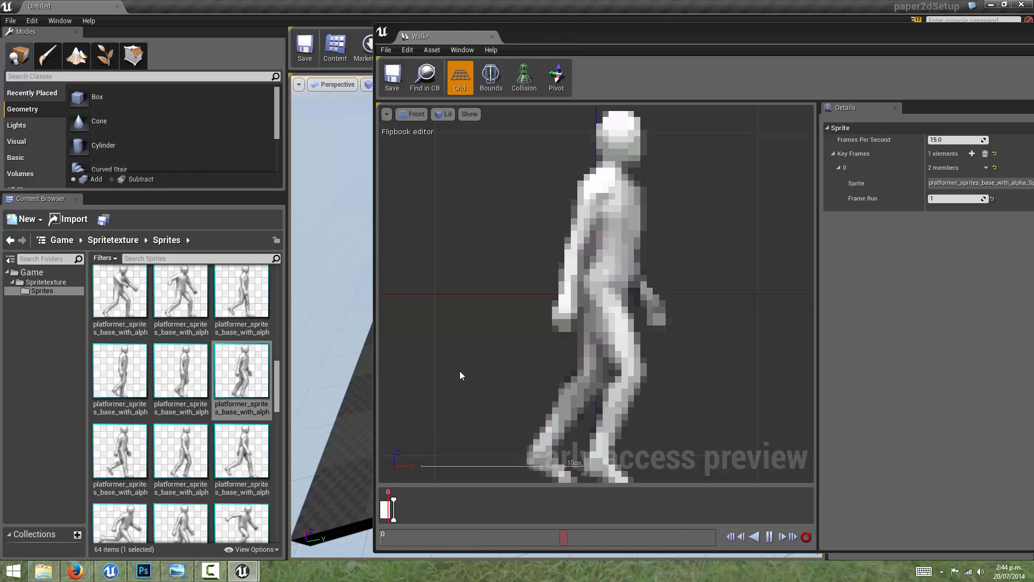
pyautogui.scroll(-4, 546, 334)
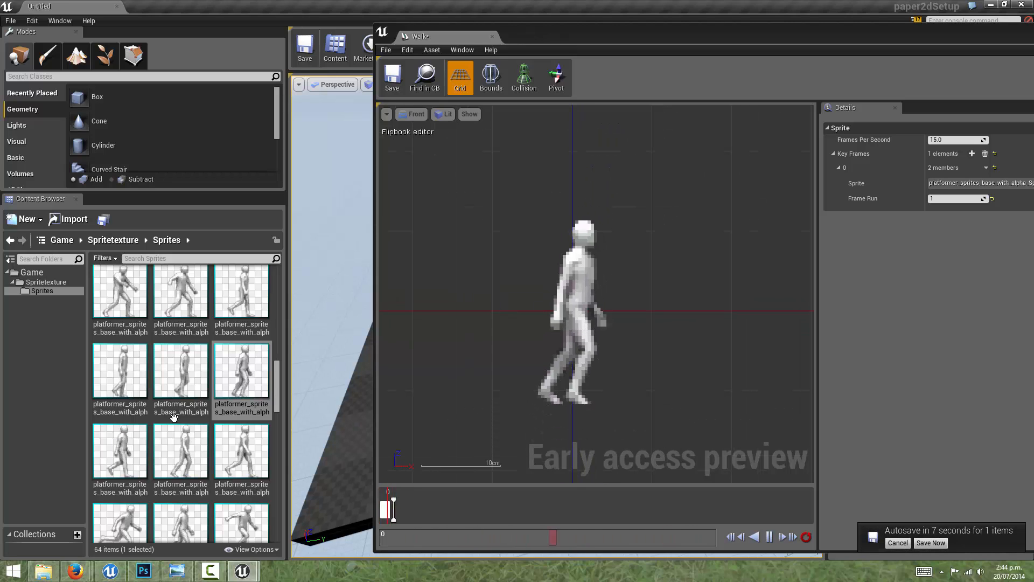
pyautogui.scroll(-2, 172, 436)
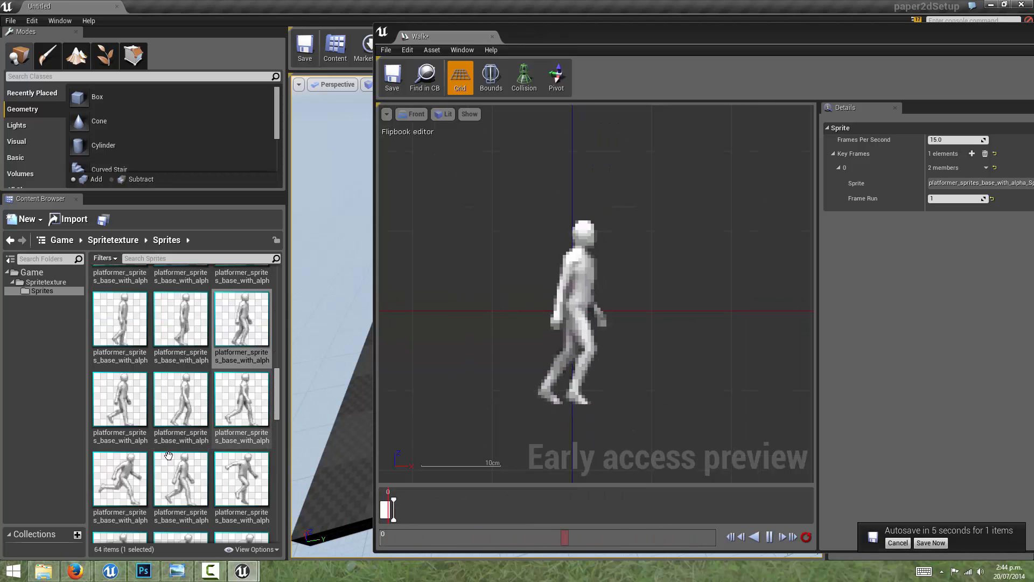
pyautogui.moveTo(192, 476); pyautogui.dragTo(437, 512)
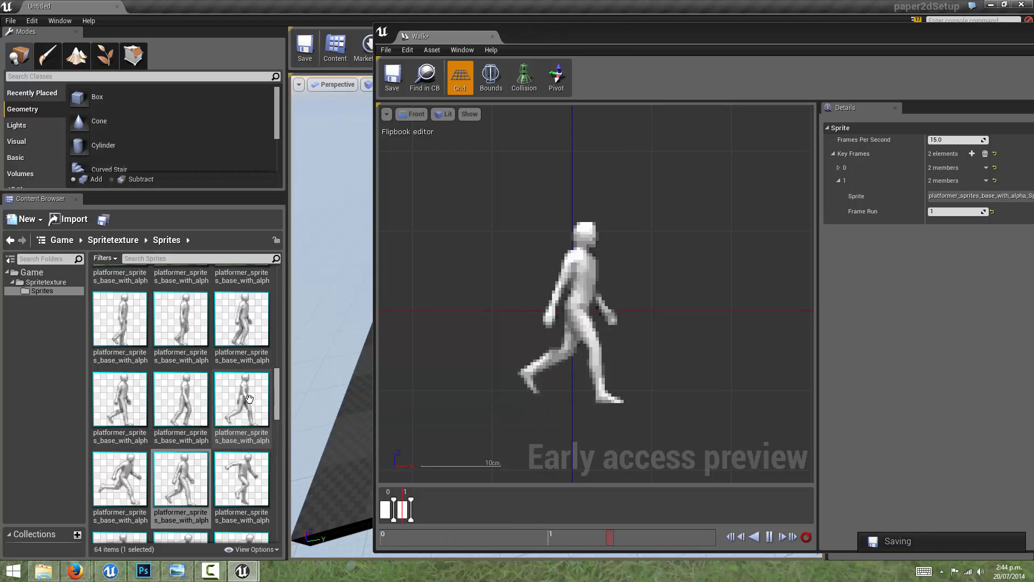
pyautogui.moveTo(119, 399); pyautogui.dragTo(446, 510)
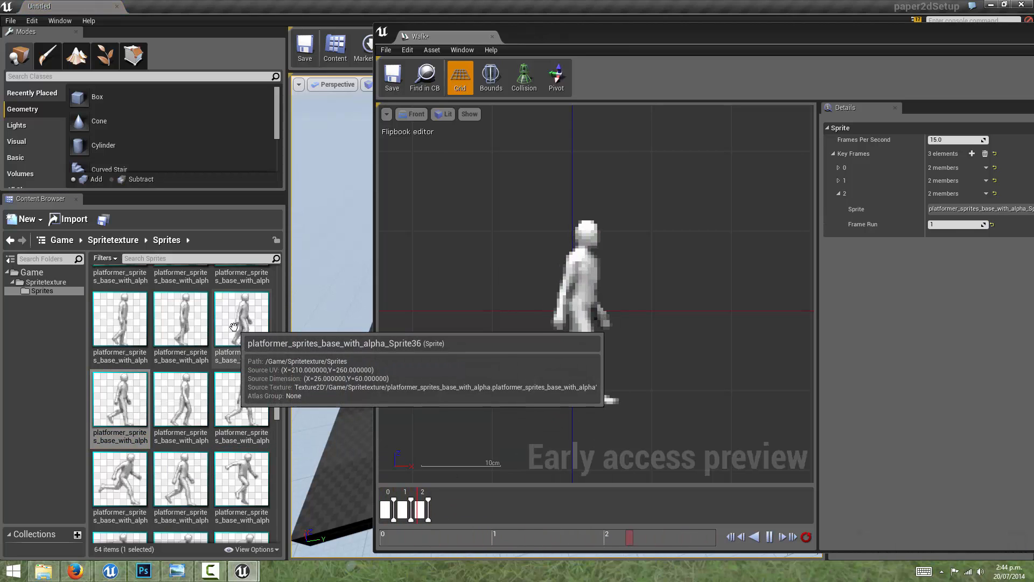
# Step: Append five key frames to the Walk flipbook: Sprite36, the sprite below Sprite35, Sprite39, the sprite above Sprite36, and Sprite34
pyautogui.moveTo(234, 327); pyautogui.dragTo(447, 500)
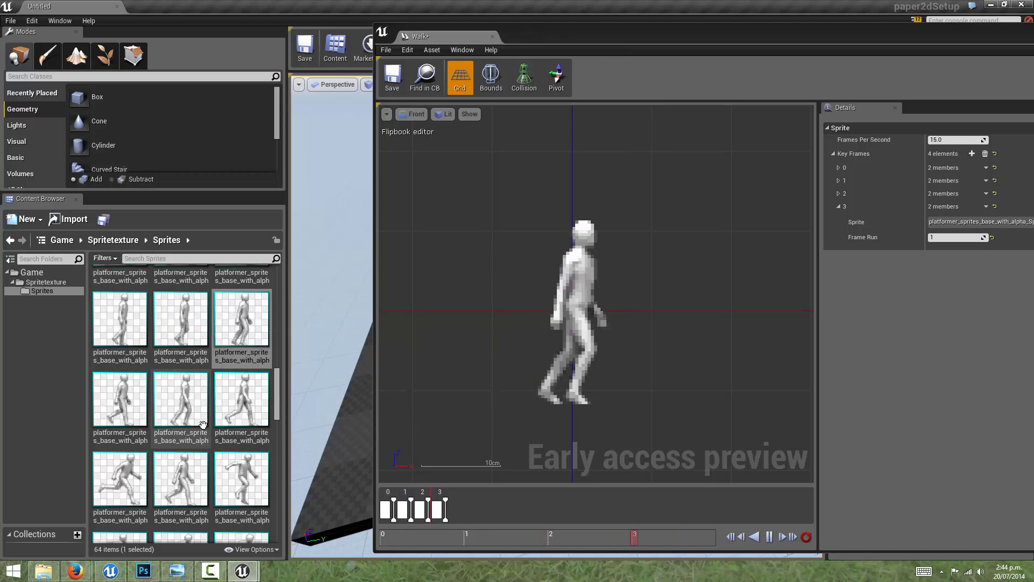
pyautogui.moveTo(188, 409); pyautogui.dragTo(495, 513)
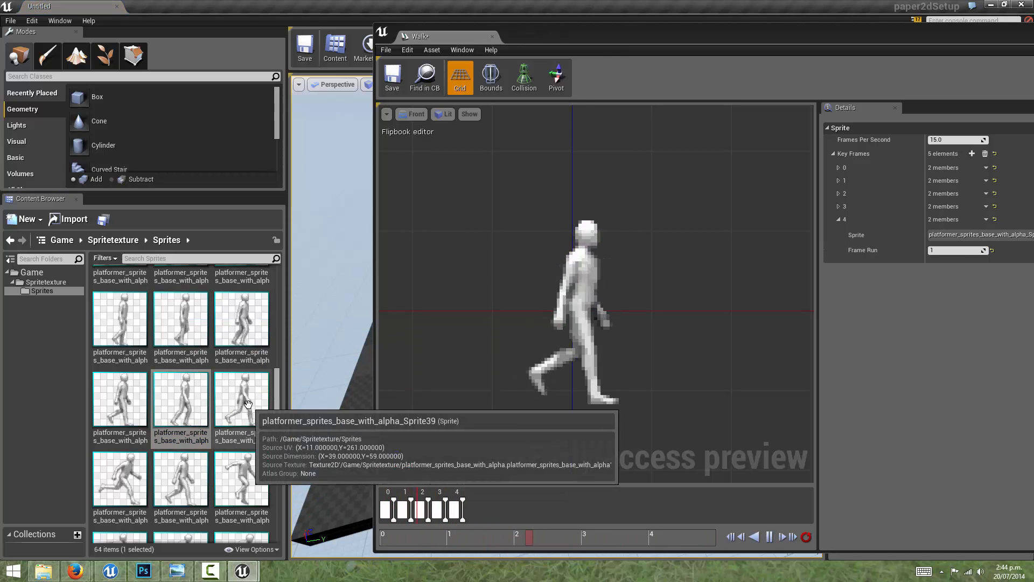
pyautogui.moveTo(241, 401); pyautogui.dragTo(512, 508)
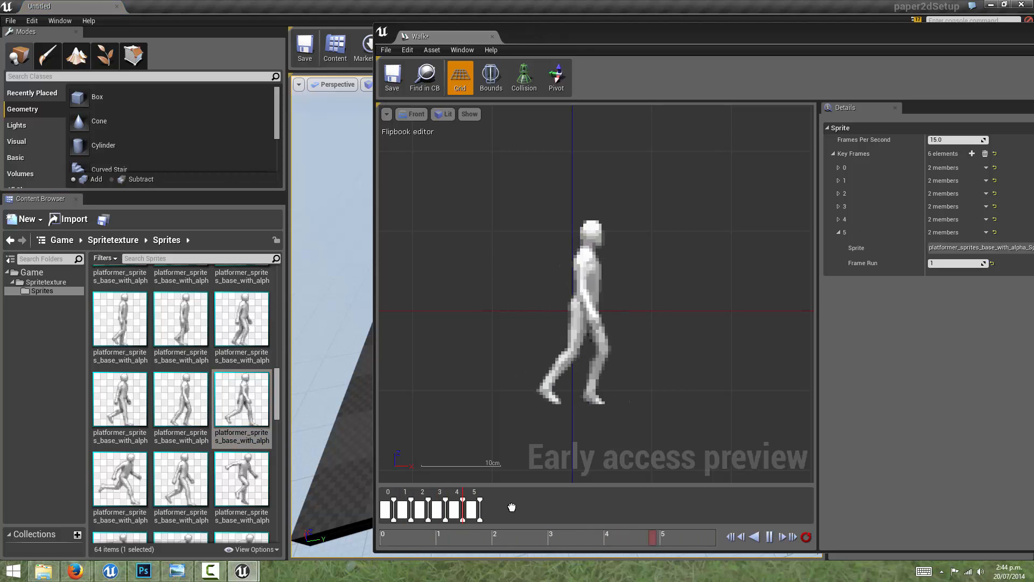
pyautogui.scroll(-2, 138, 343)
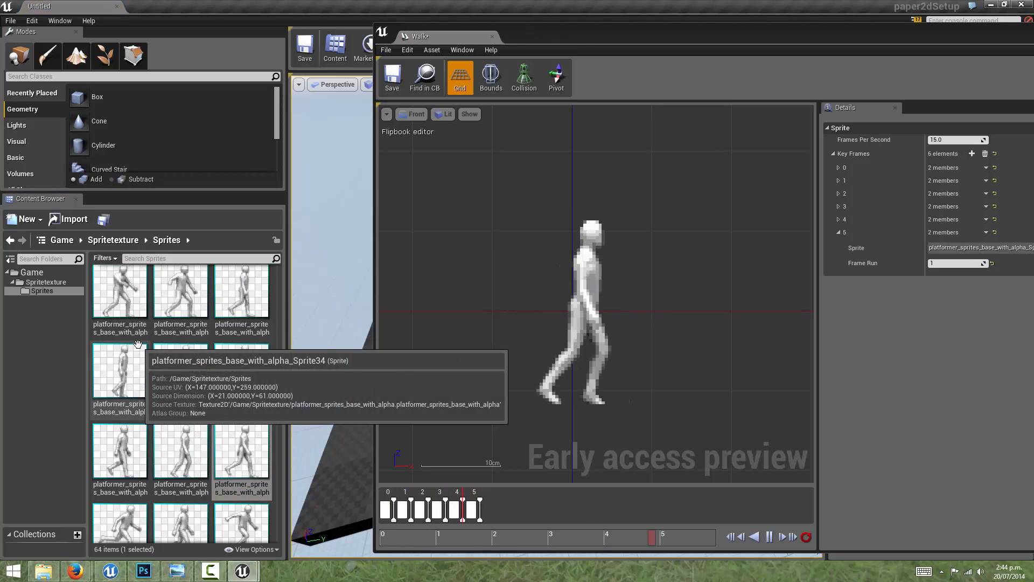
pyautogui.moveTo(242, 291); pyautogui.dragTo(533, 508)
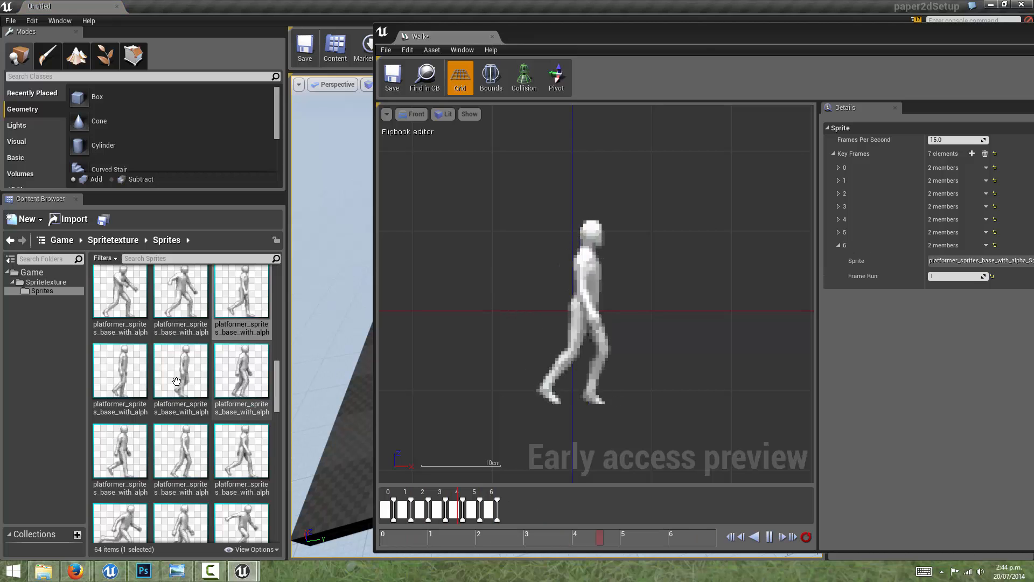
pyautogui.moveTo(119, 372); pyautogui.dragTo(529, 506)
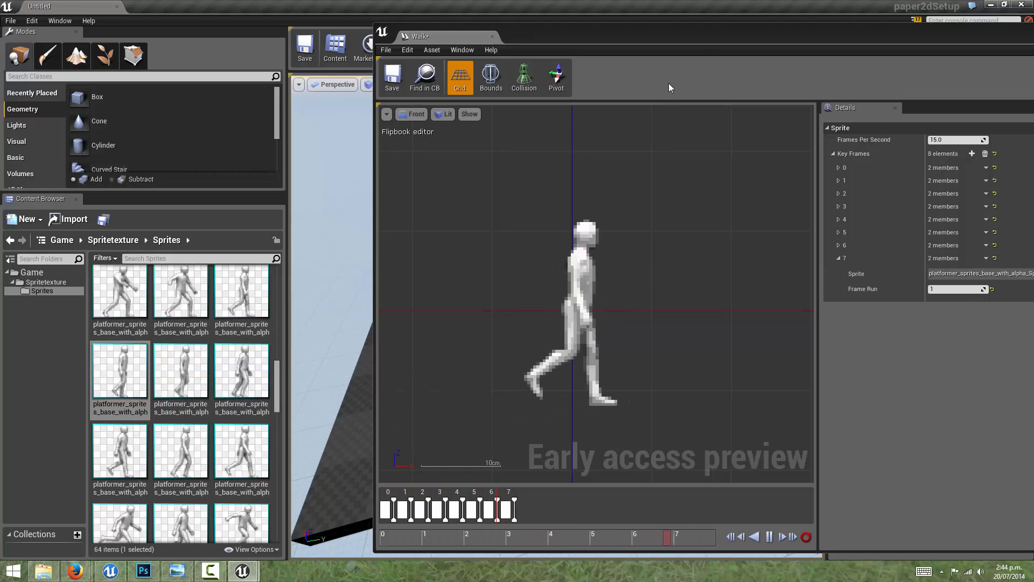
# Step: Save the Walk flipbook and close its editor window
pyautogui.moveTo(671, 32); pyautogui.dragTo(605, 43)
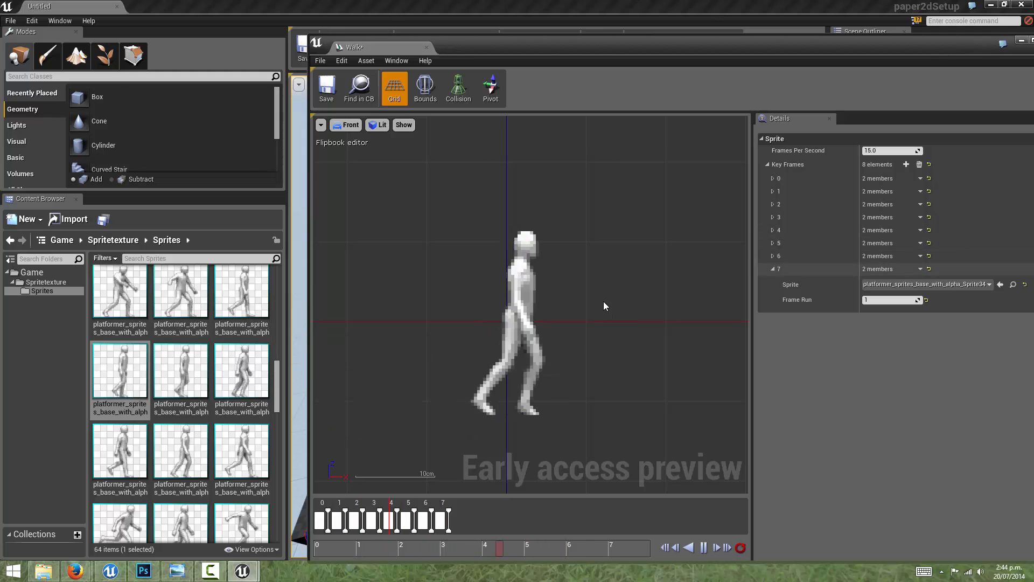
pyautogui.click(328, 94)
pyautogui.moveTo(999, 45); pyautogui.dragTo(812, 63)
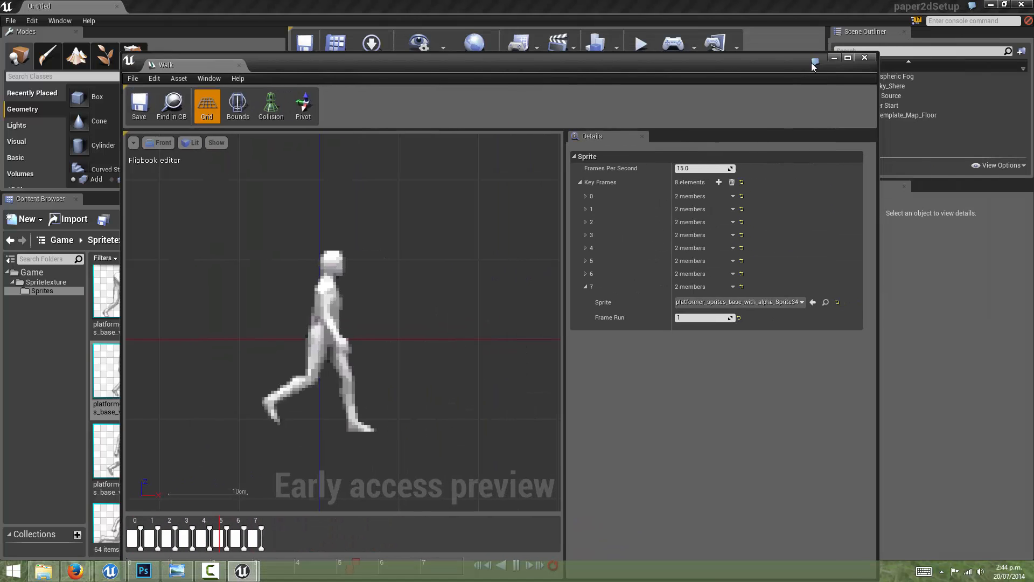
pyautogui.click(865, 58)
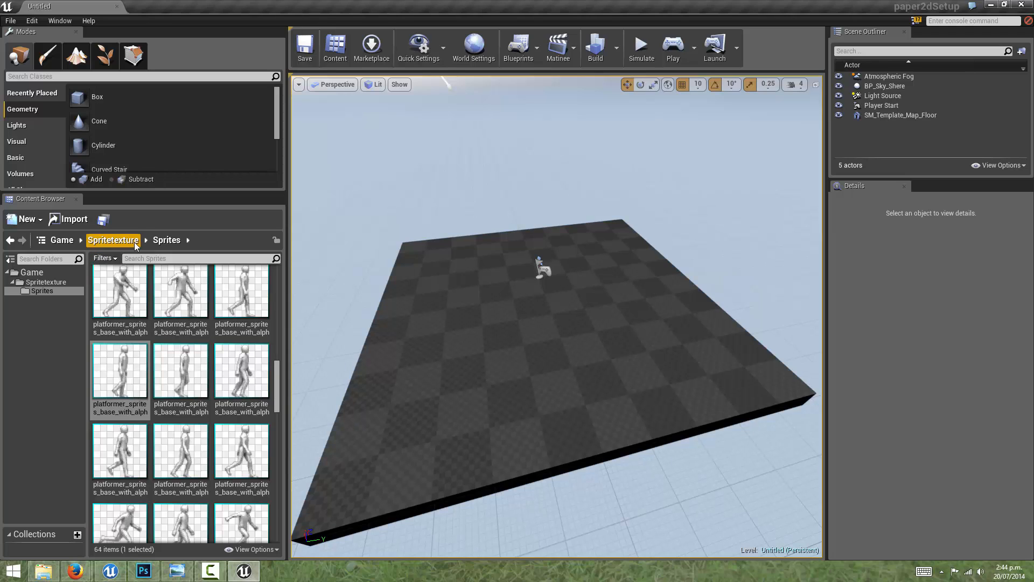
# Step: Return to the Spritetexture folder and check the Idle and Walk flipbooks there
pyautogui.click(113, 239)
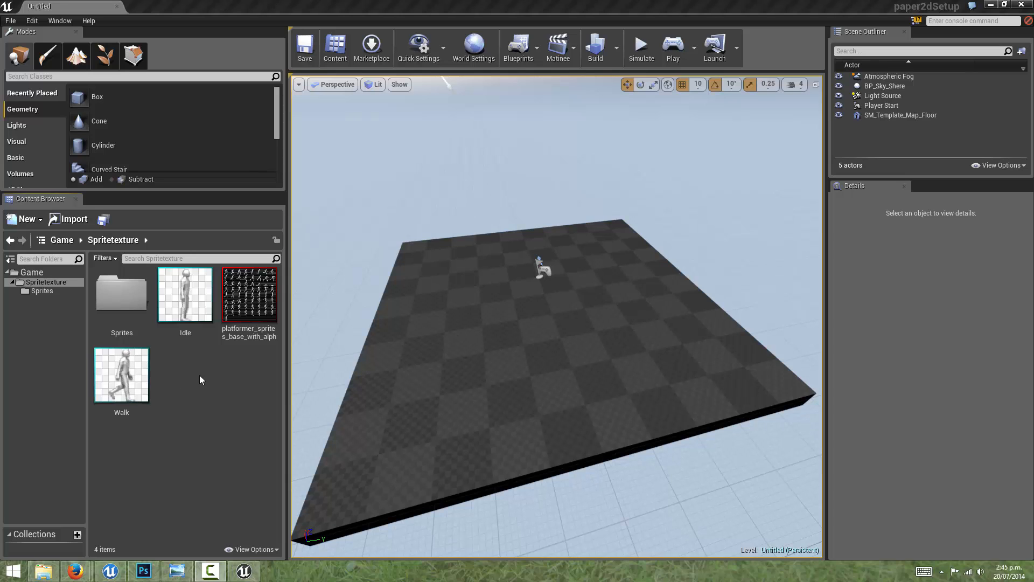
pyautogui.click(204, 297)
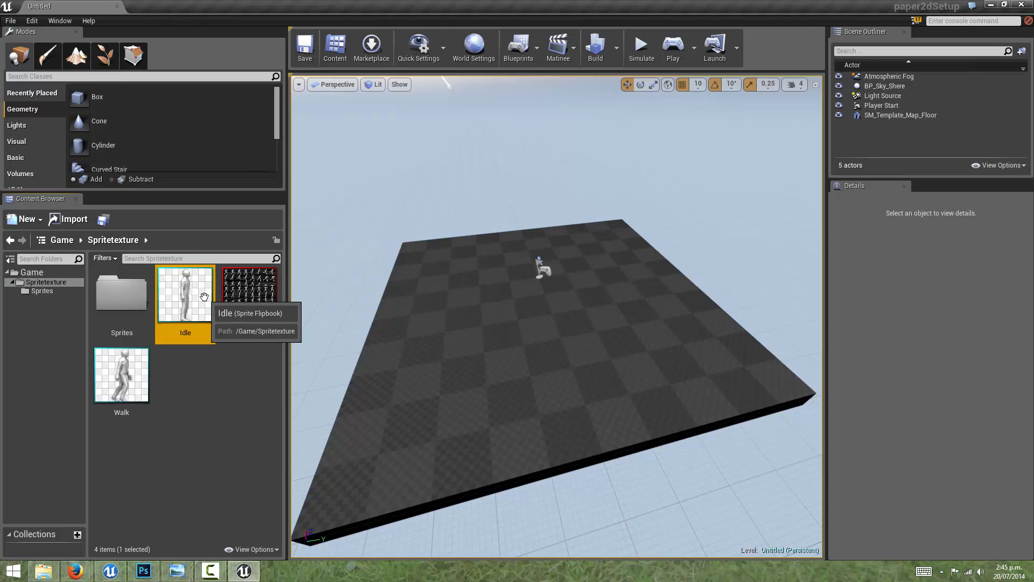
pyautogui.click(127, 377)
pyautogui.click(191, 301)
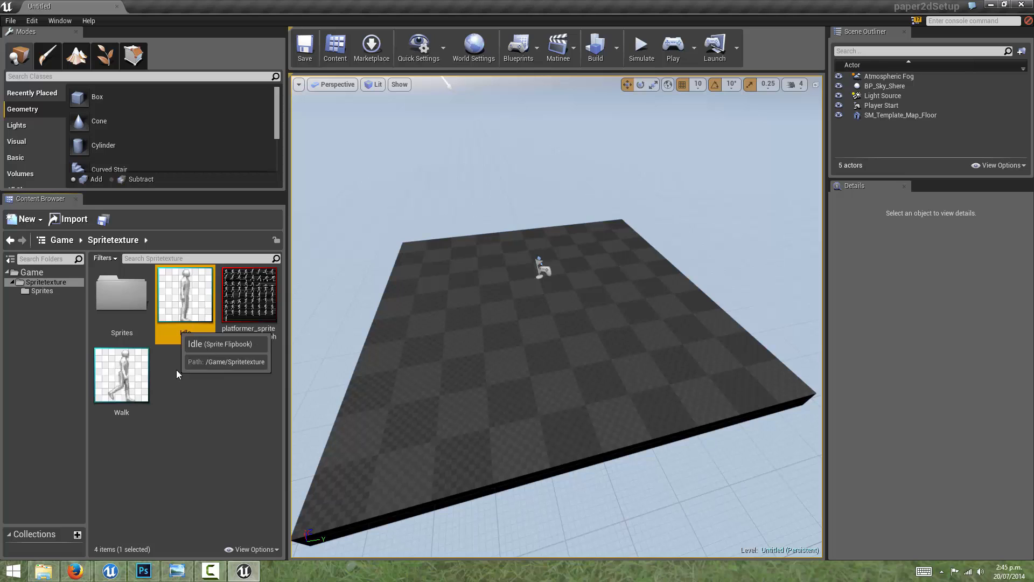
# Step: Create a Blueprint with PaperCharacter as its parent class in the Spritetexture folder and name it PaperCharacter
pyautogui.rightClick(203, 381)
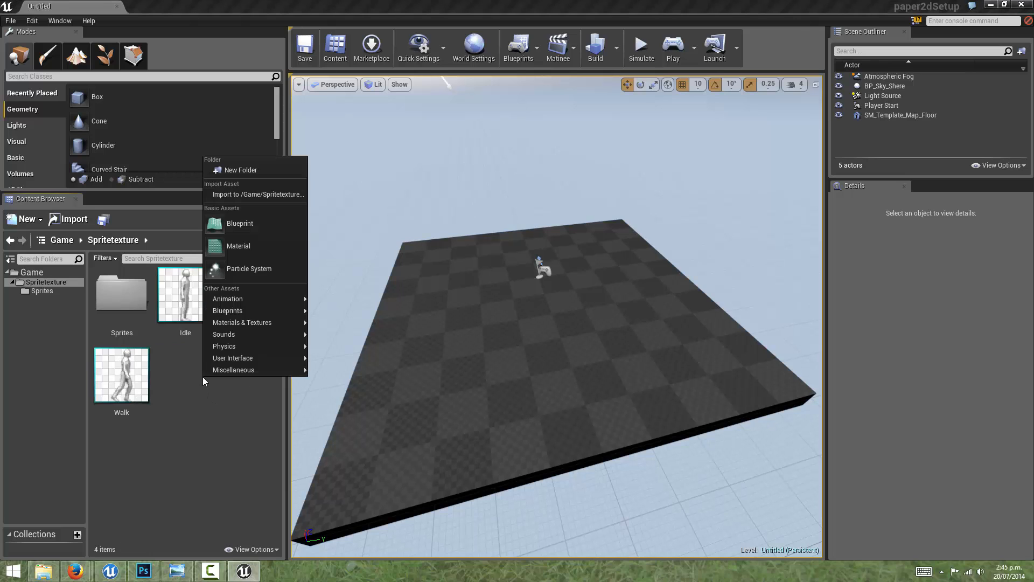
pyautogui.click(242, 224)
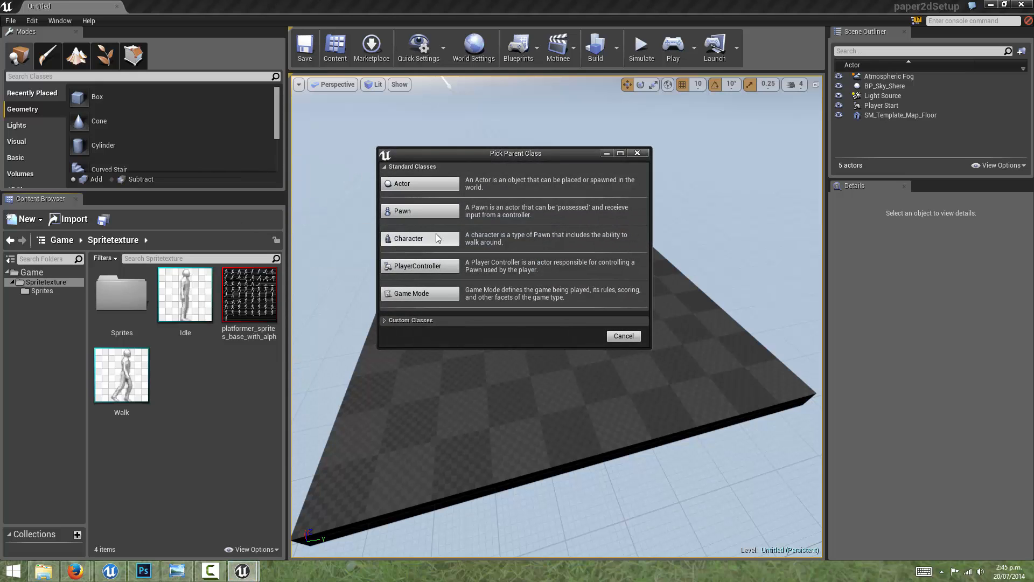
pyautogui.click(384, 320)
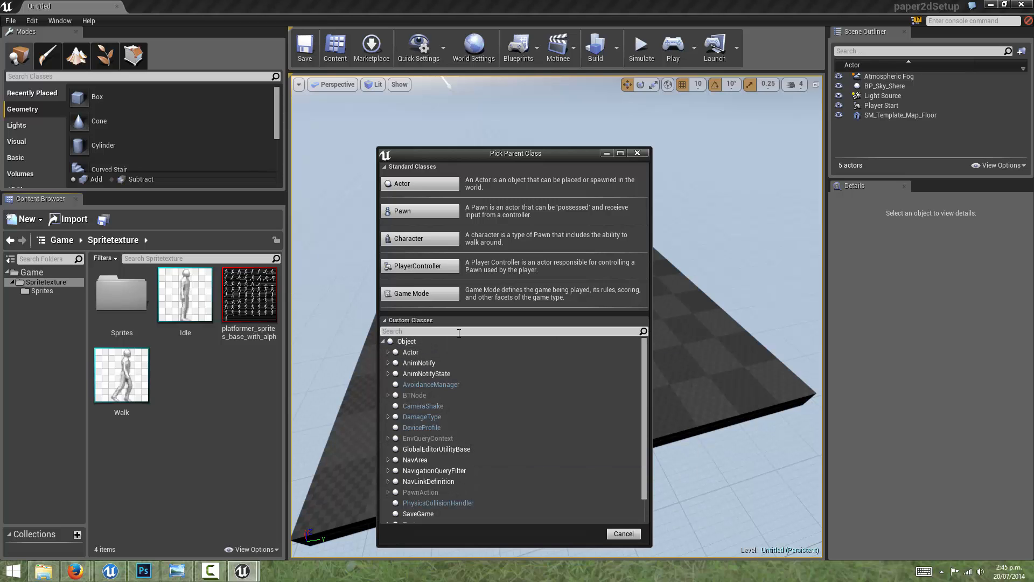
pyautogui.write('paper')
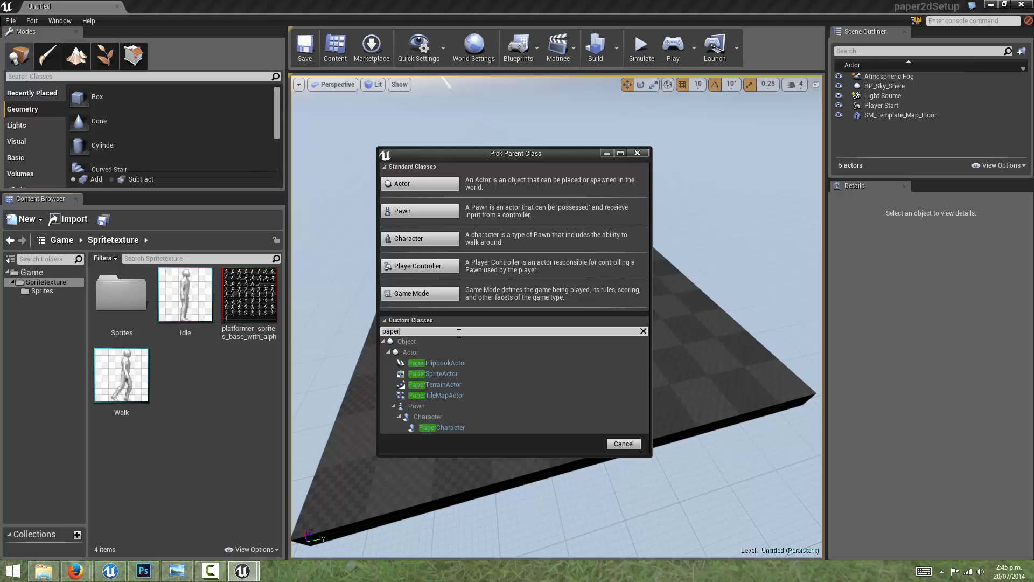
pyautogui.click(433, 427)
pyautogui.click(581, 444)
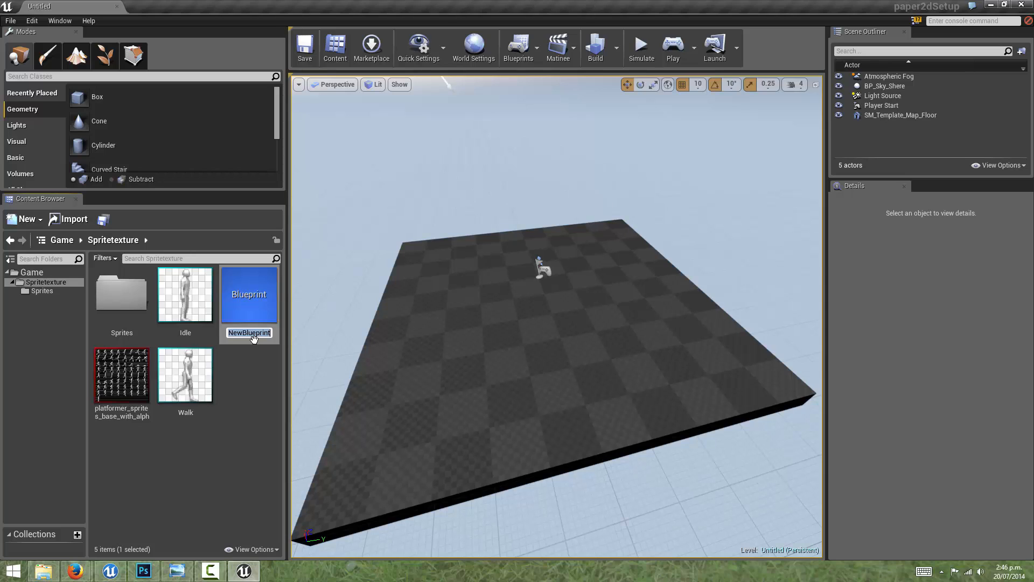
pyautogui.press('BackSpace')
pyautogui.write('paperCharad')
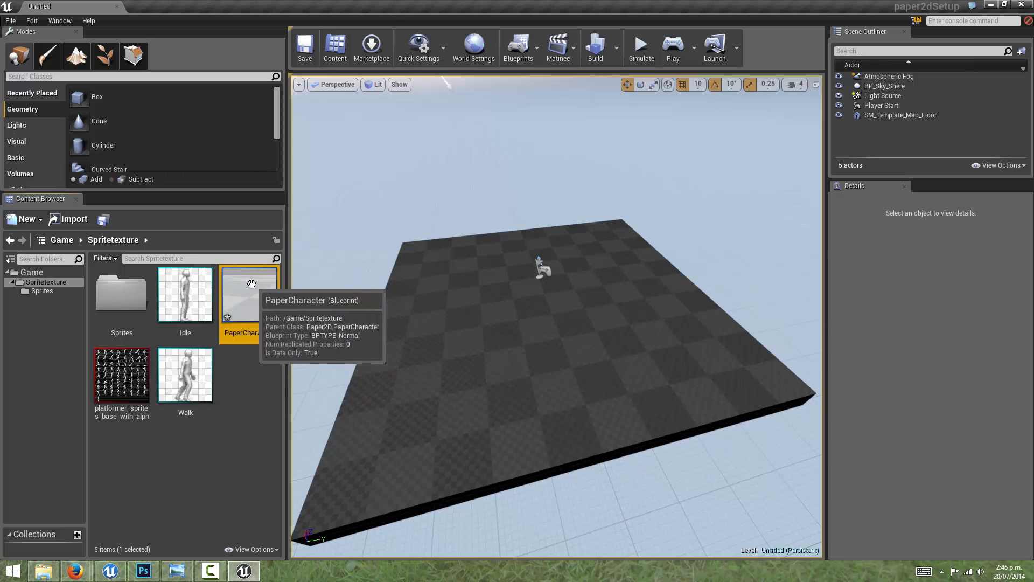
# Step: Open the PaperCharacter Blueprint and widen its component list so the full component names are readable
pyautogui.doubleClick(250, 285)
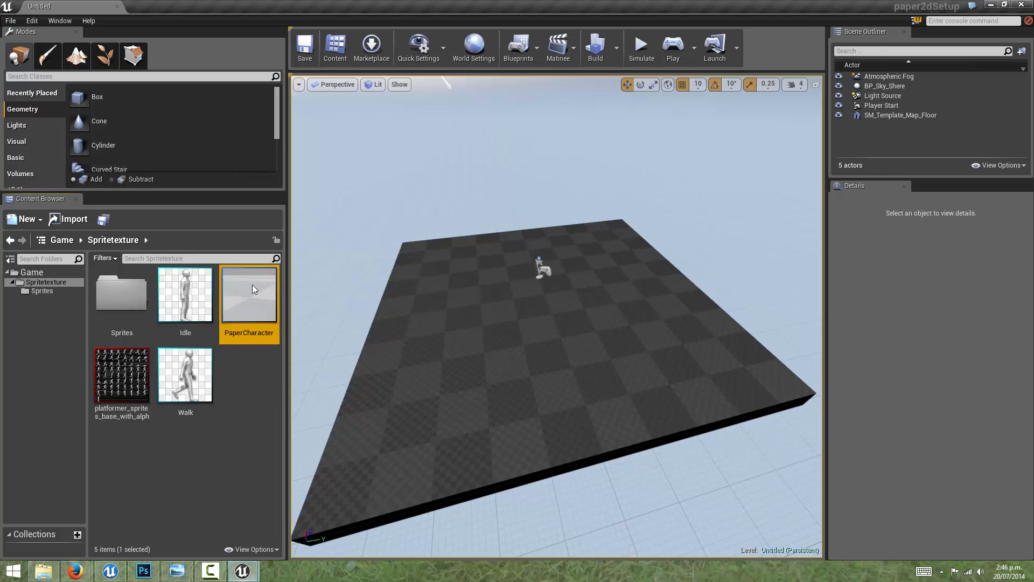
pyautogui.moveTo(361, 63); pyautogui.dragTo(470, 23)
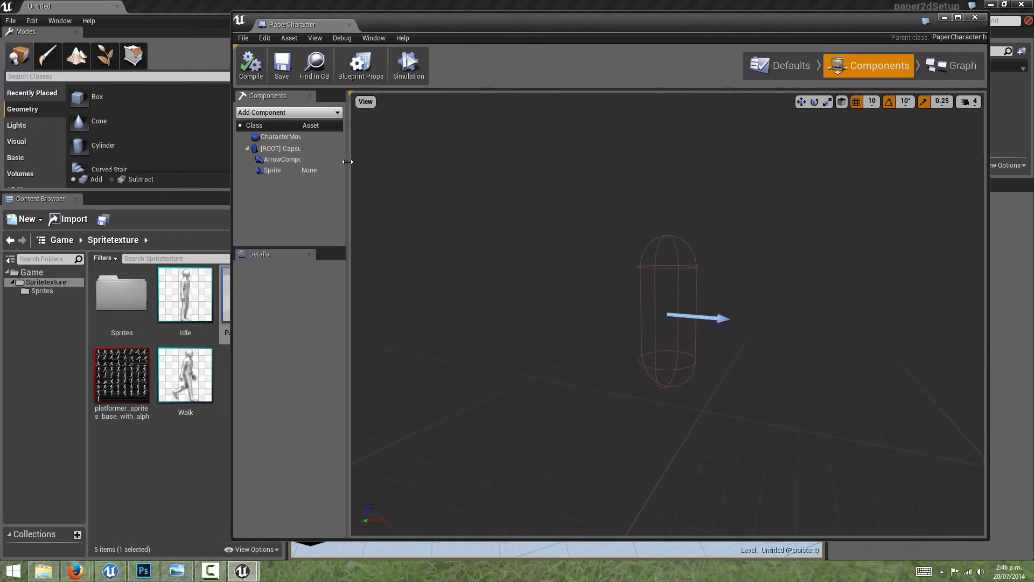
pyautogui.moveTo(347, 161); pyautogui.dragTo(456, 164)
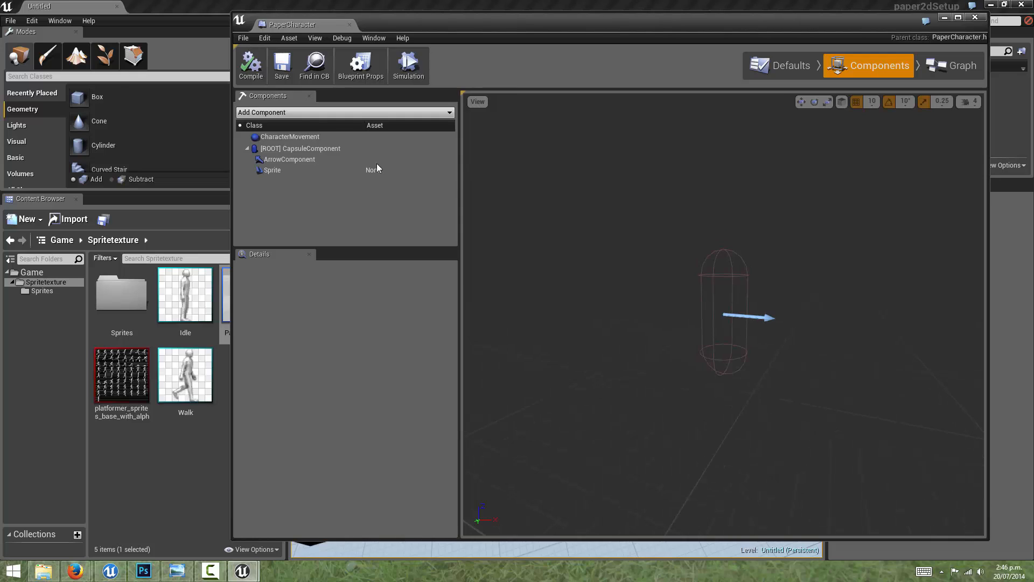
# Step: Examine the CharacterMovement component's settings, such as walk speed, jump velocity and gravity scale
pyautogui.click(291, 136)
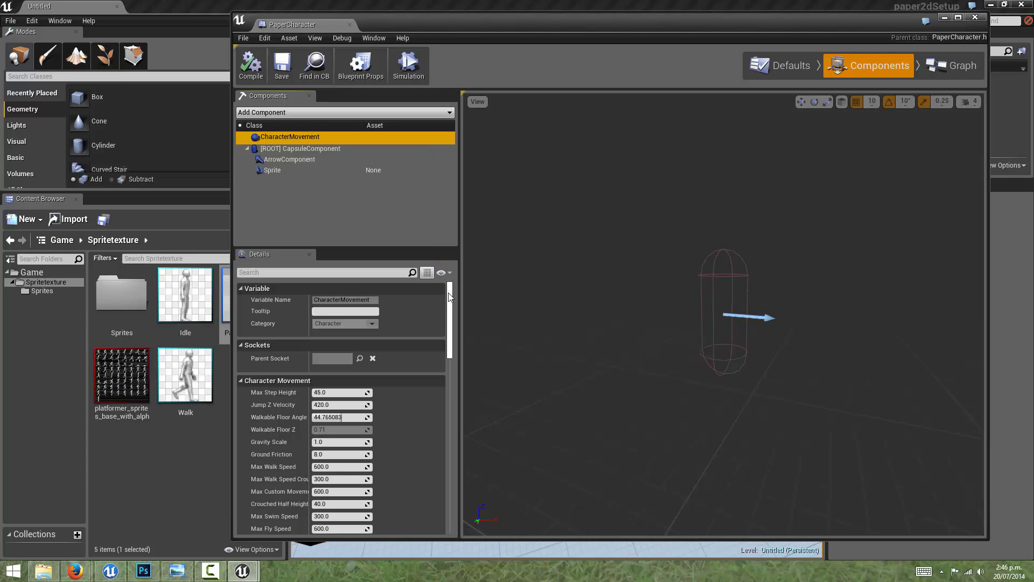
pyautogui.moveTo(450, 293); pyautogui.dragTo(451, 315)
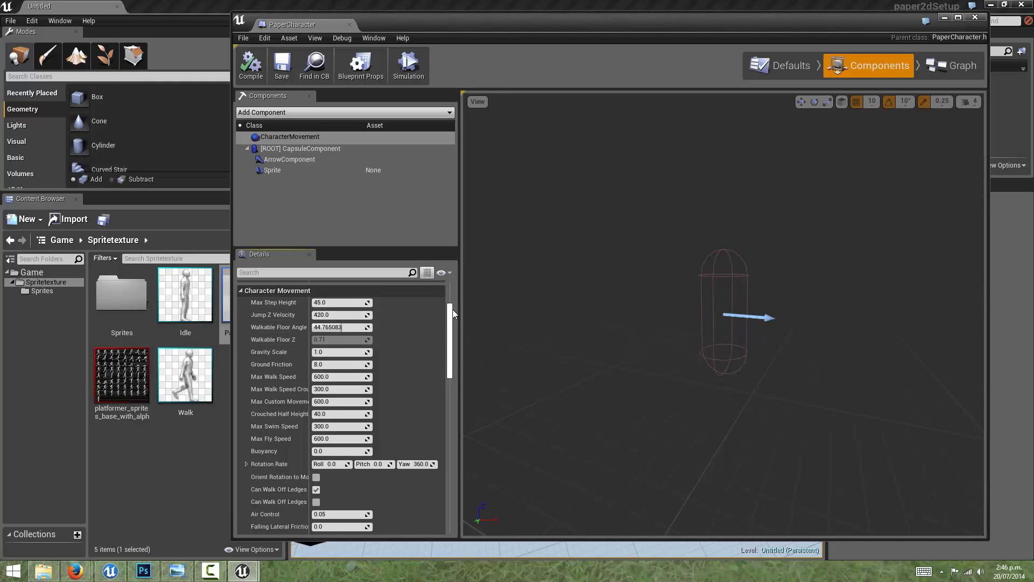
pyautogui.scroll(2, 451, 309)
pyautogui.moveTo(451, 308)
pyautogui.mouseDown()
pyautogui.moveTo(451, 318)
pyautogui.moveTo(450, 291)
pyautogui.moveTo(451, 321)
pyautogui.mouseUp()
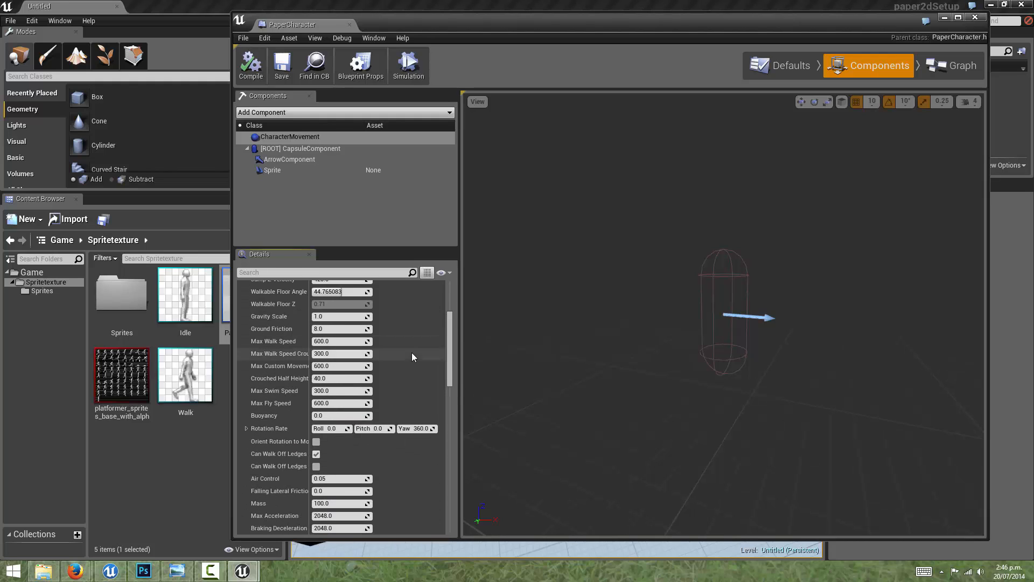
pyautogui.scroll(3, 412, 352)
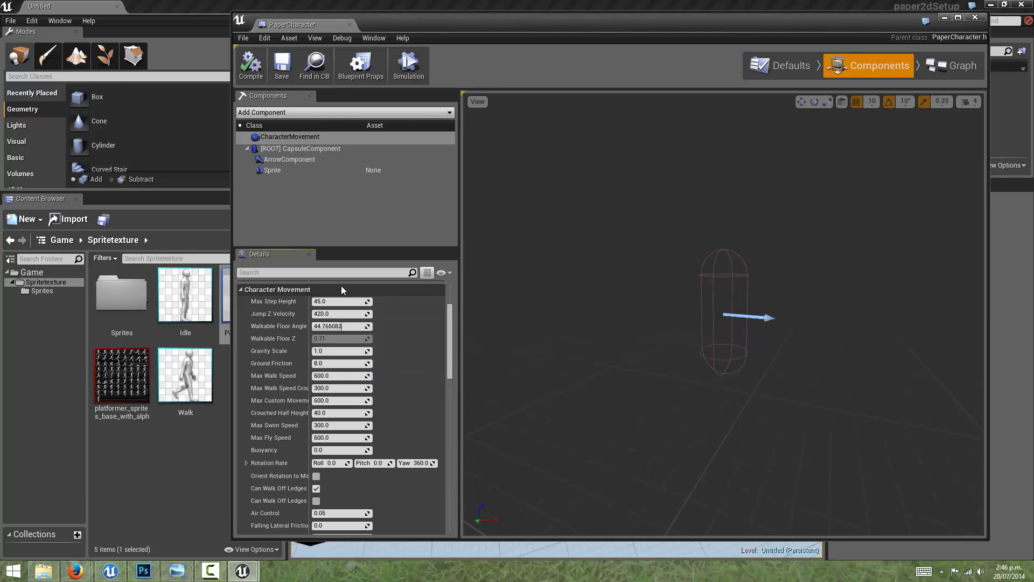
pyautogui.moveTo(452, 317); pyautogui.dragTo(452, 312)
pyautogui.scroll(5, 451, 312)
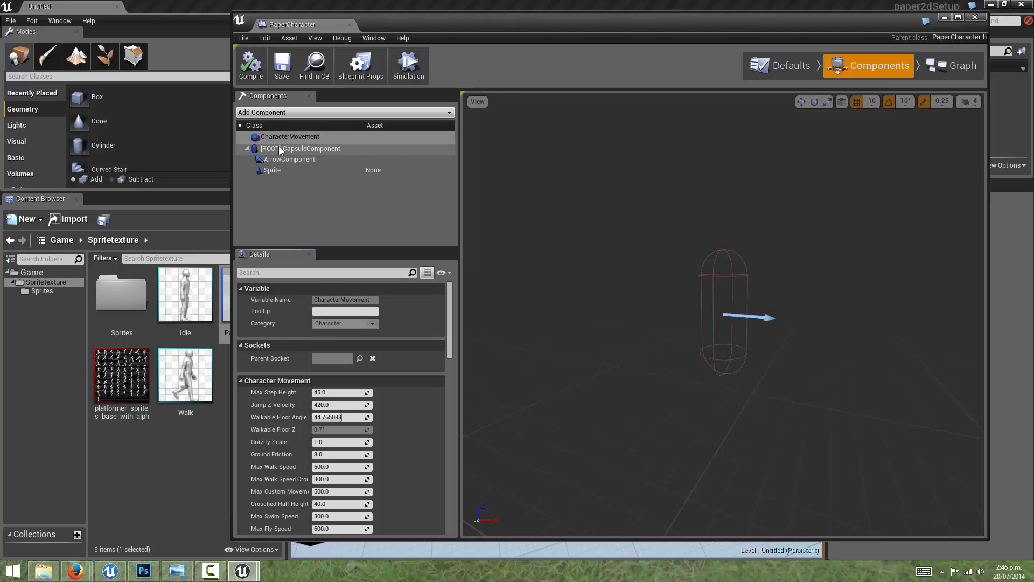
# Step: Inspect the root CapsuleComponent and the ArrowComponent of the PaperCharacter Blueprint
pyautogui.click(312, 148)
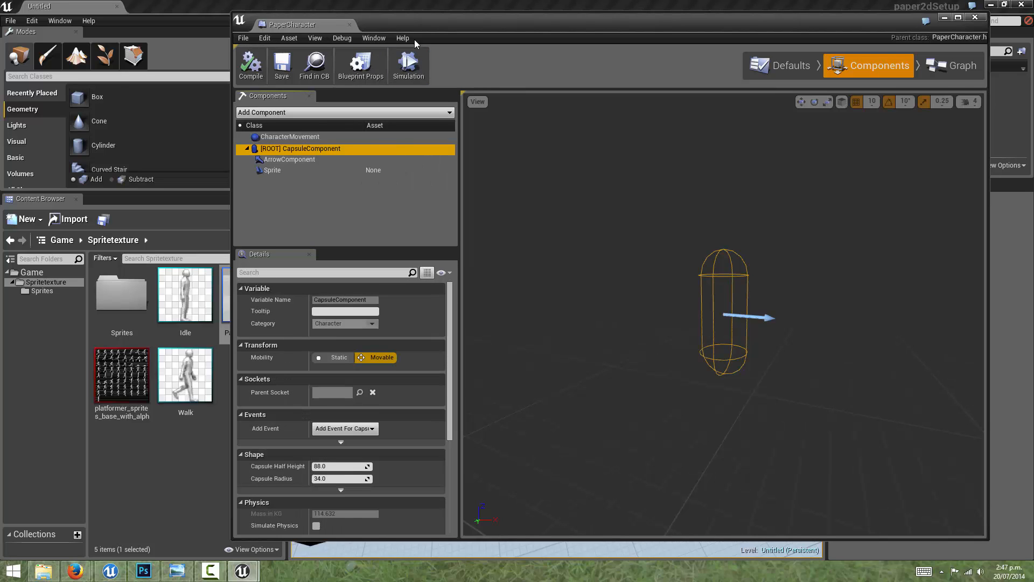
pyautogui.moveTo(445, 26)
pyautogui.mouseDown()
pyautogui.moveTo(414, 38)
pyautogui.moveTo(430, 31)
pyautogui.mouseUp()
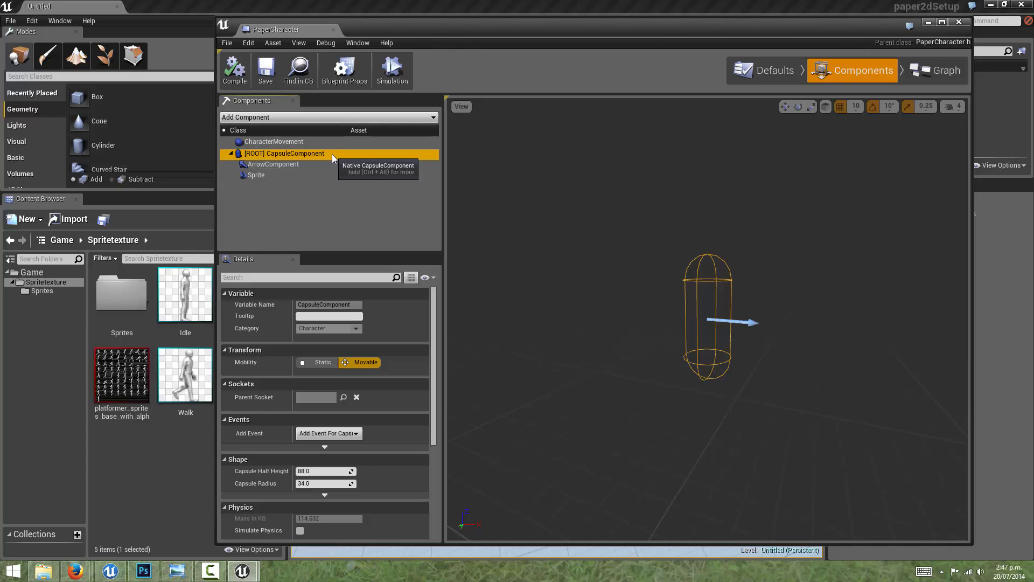
pyautogui.click(303, 167)
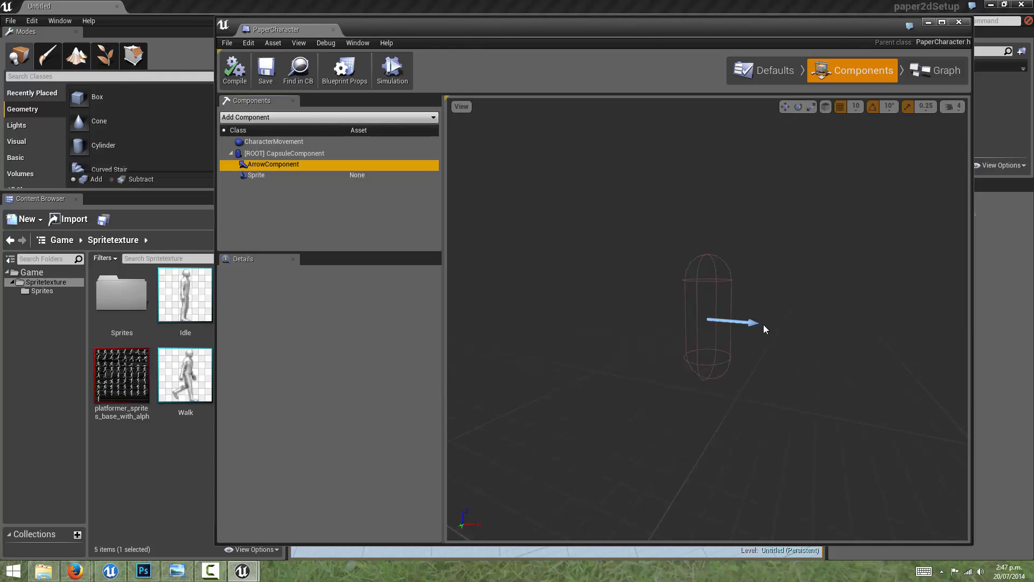
# Step: Assign the Idle flipbook as the Source Flipbook of the PaperCharacter's Sprite component
pyautogui.click(263, 174)
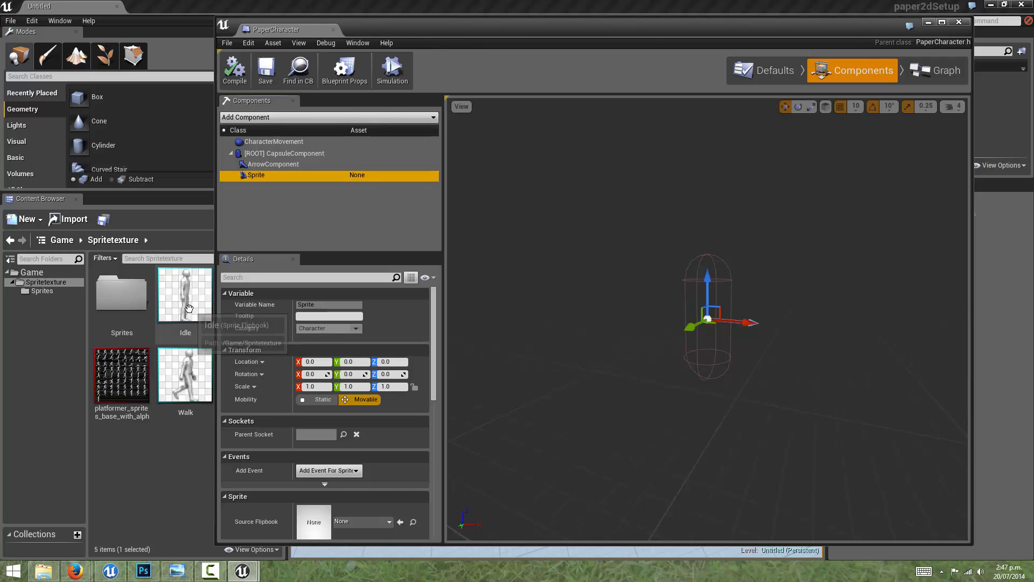
pyautogui.moveTo(434, 300); pyautogui.dragTo(438, 372)
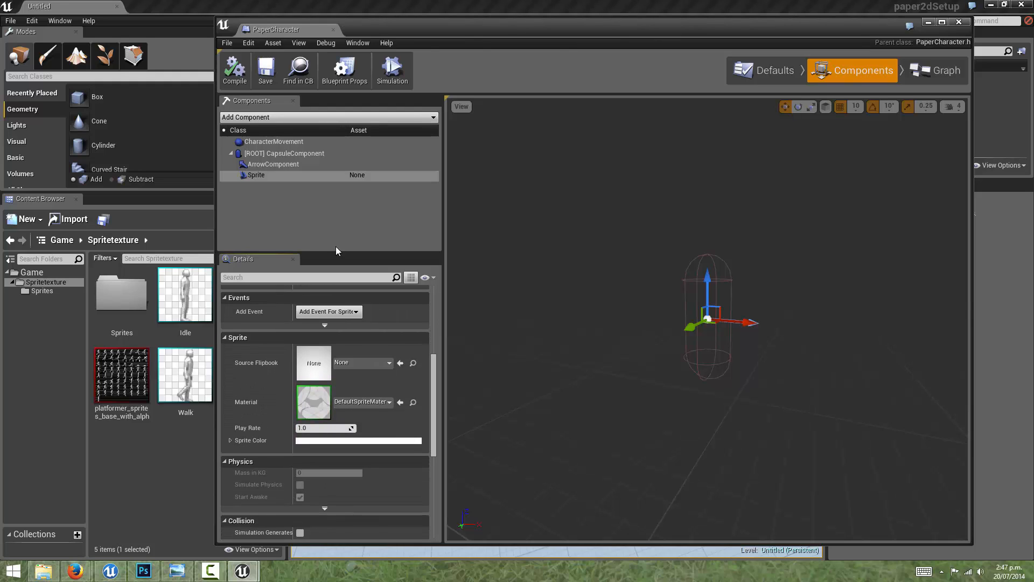
pyautogui.click(249, 176)
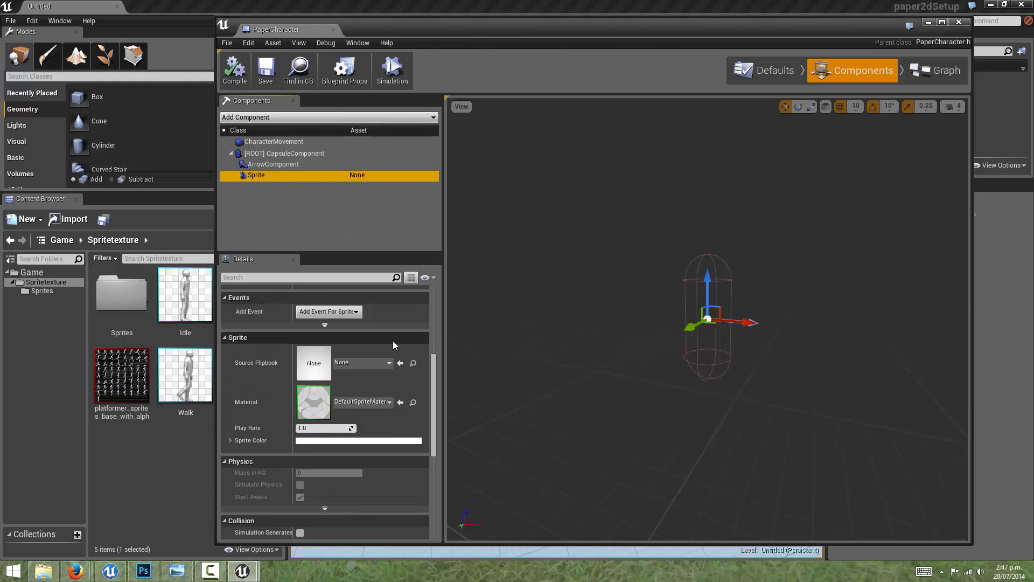
pyautogui.moveTo(433, 368); pyautogui.dragTo(435, 372)
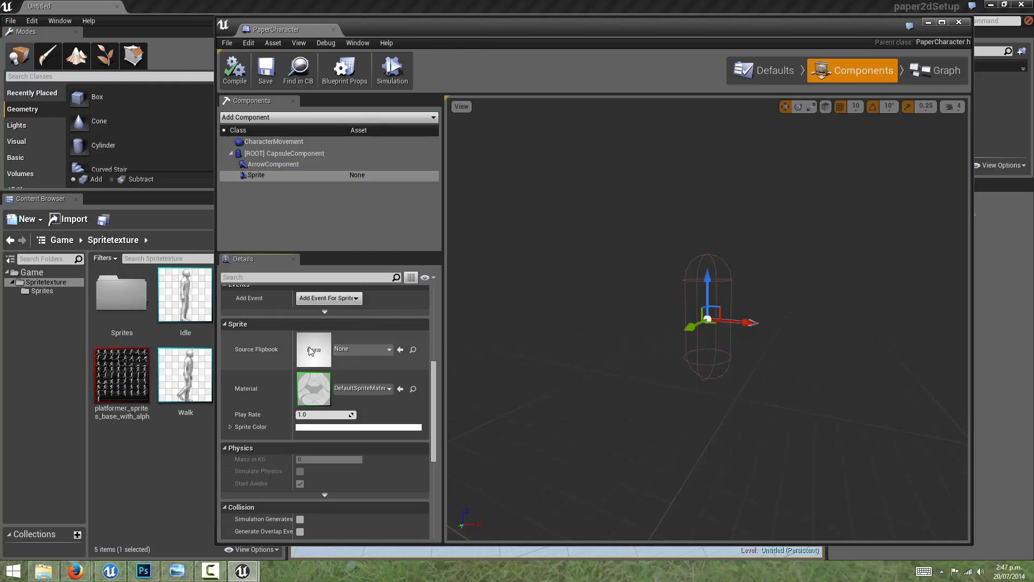
pyautogui.click(362, 349)
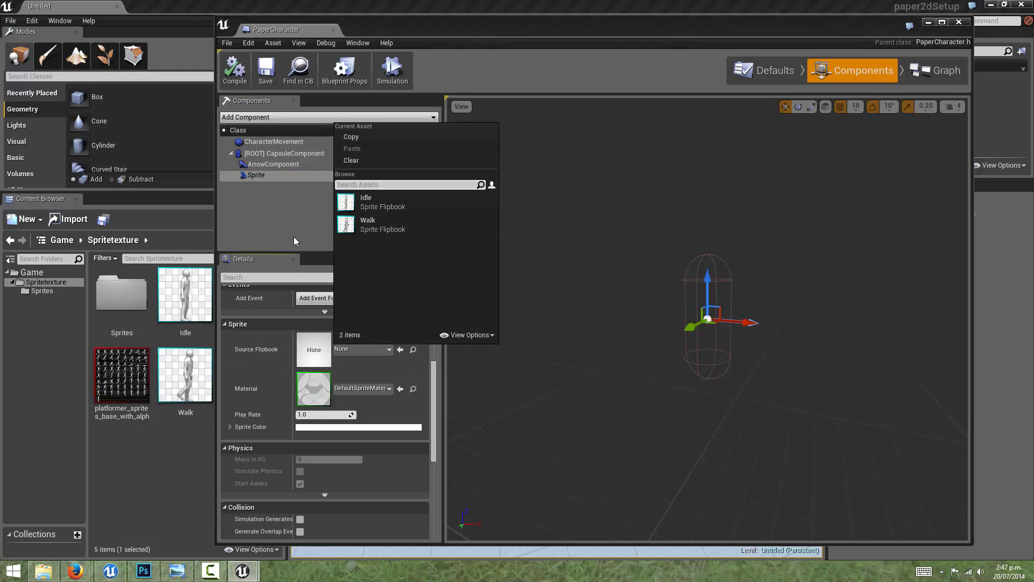
pyautogui.click(366, 204)
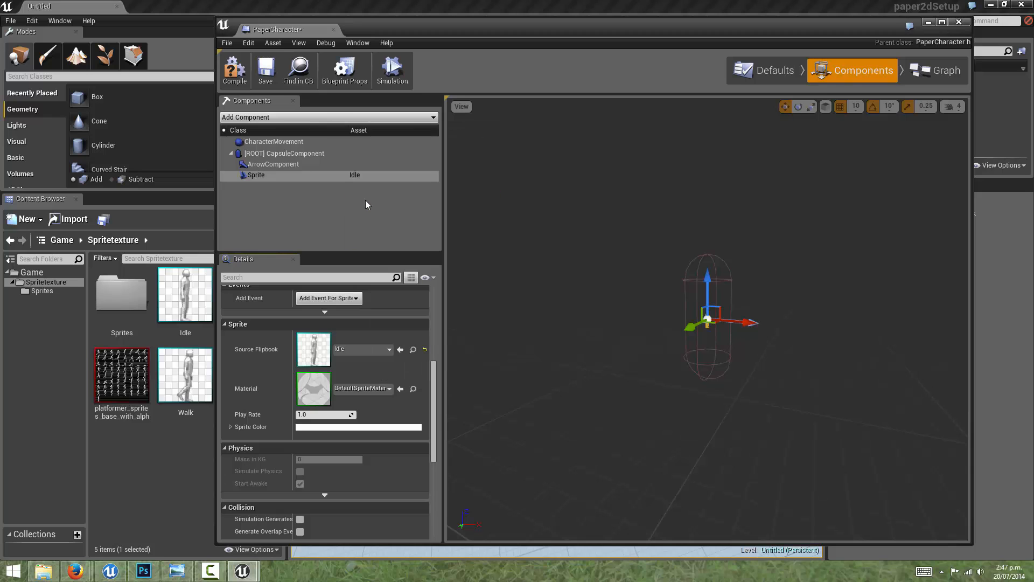
# Step: Examine the Idle sprite in the Blueprint viewport from several angles and compare its size with the surrounding capsule
pyautogui.scroll(10, 667, 308)
pyautogui.scroll(-3, 707, 302)
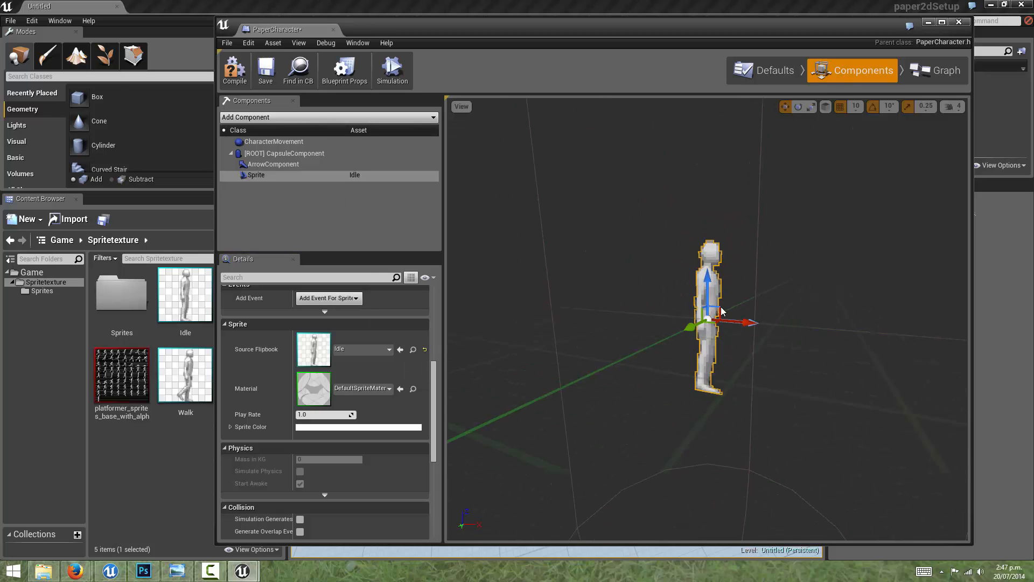
pyautogui.moveTo(707, 299); pyautogui.dragTo(773, 285)
pyautogui.scroll(8, 764, 288)
pyautogui.scroll(-8, 761, 288)
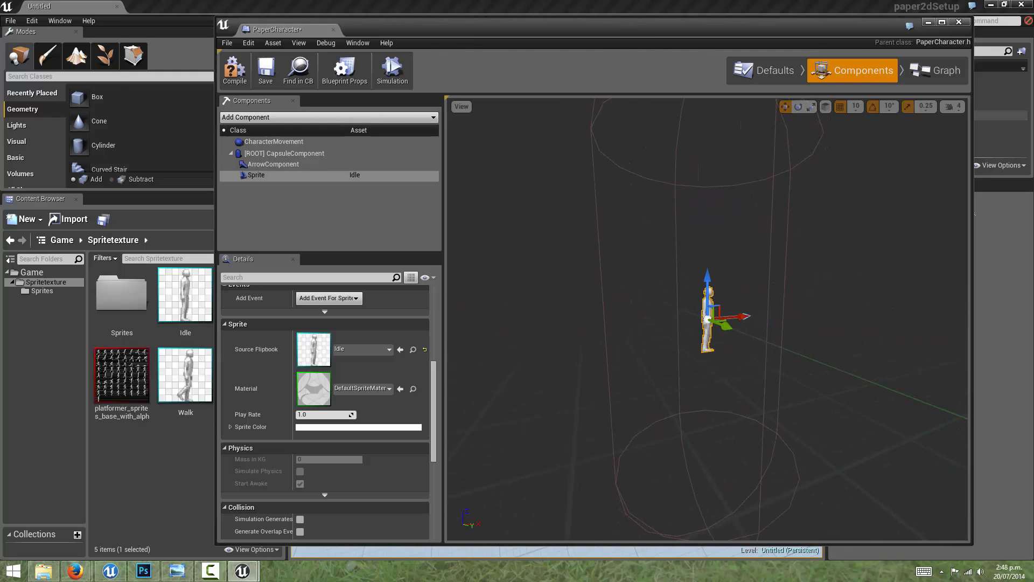
pyautogui.moveTo(935, 199); pyautogui.dragTo(816, 208)
pyautogui.scroll(-5, 804, 201)
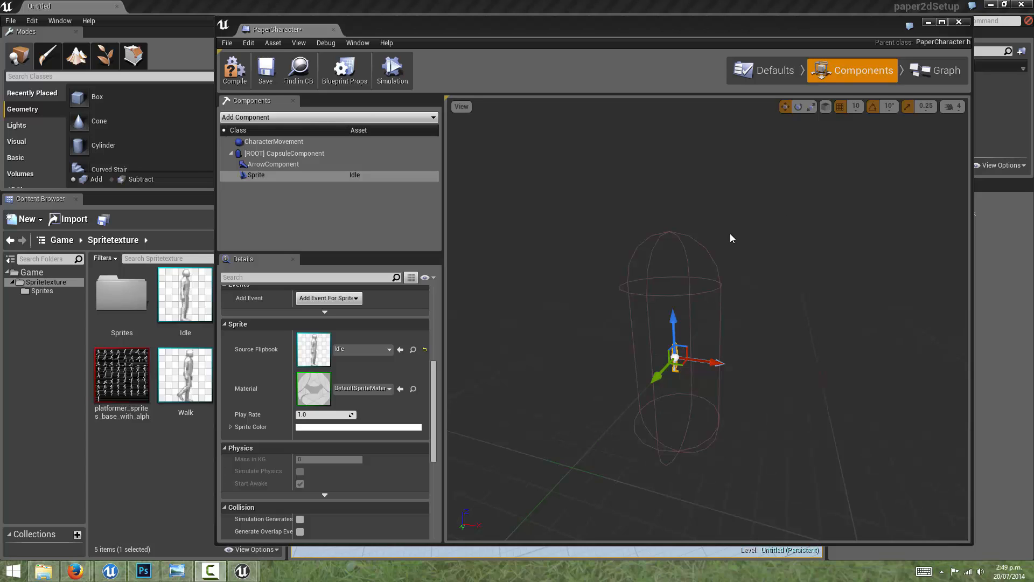
# Step: Select the root CapsuleComponent to bring up its shape settings
pyautogui.click(302, 153)
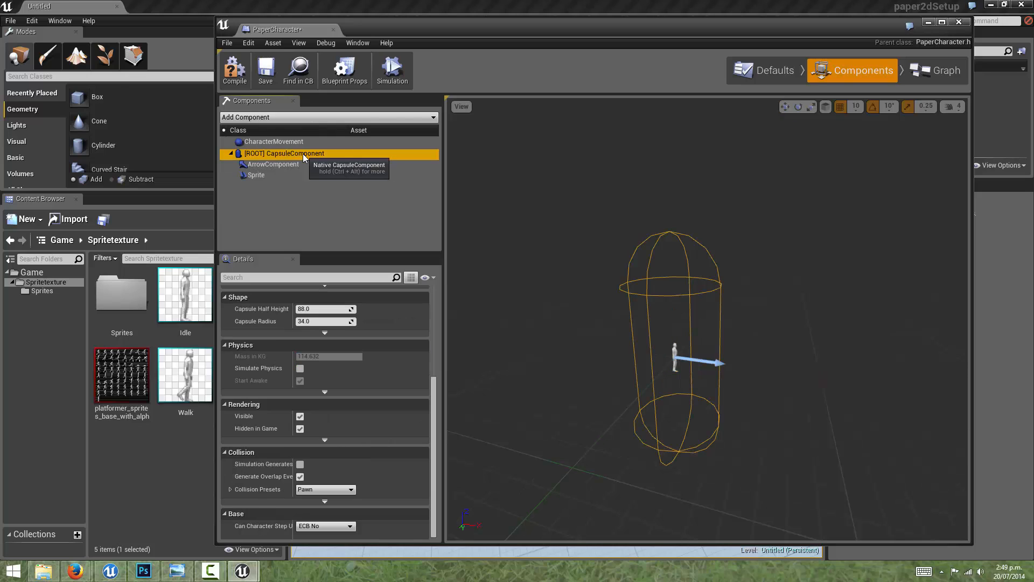
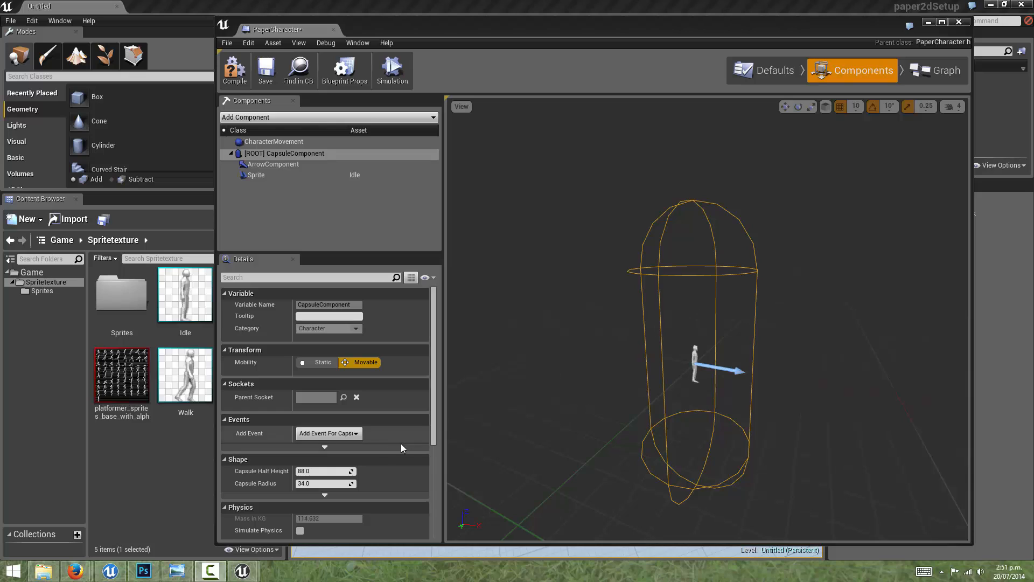
# Step: Set the root capsule's Capsule Radius to 4 and shrink its half height to about 11.57 around the Idle sprite
pyautogui.click(693, 358)
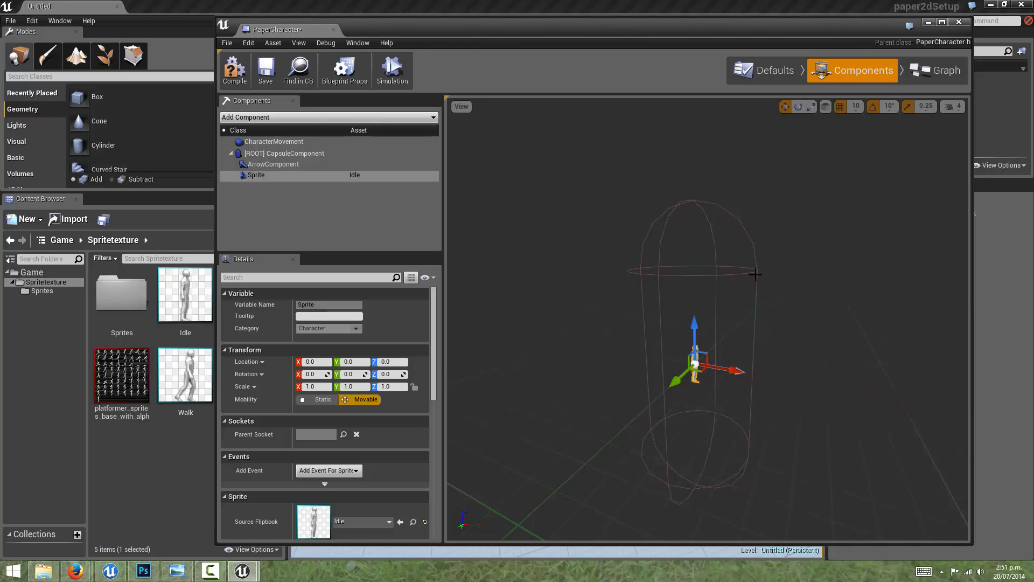
pyautogui.press('f')
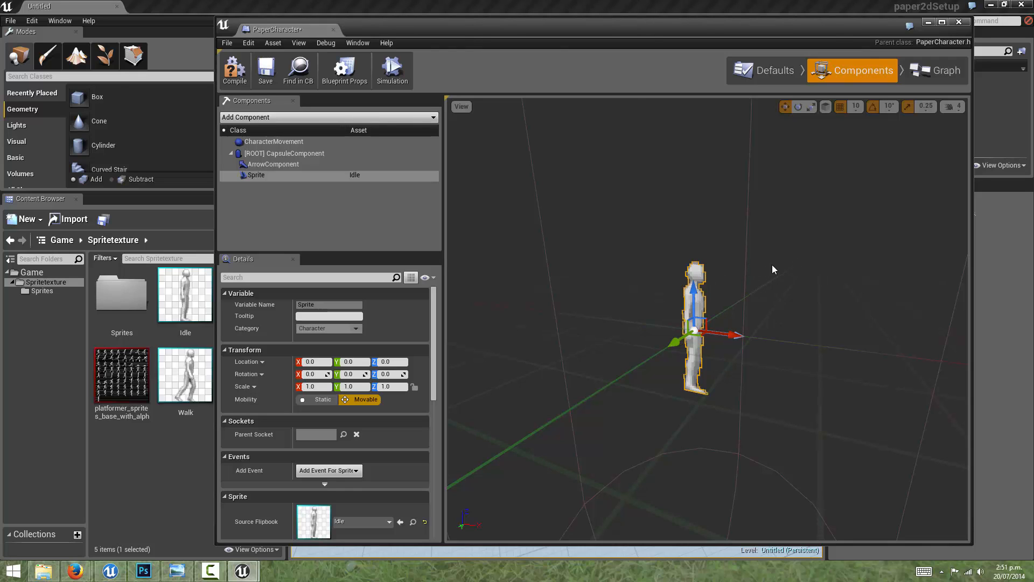
pyautogui.scroll(-5, 771, 264)
pyautogui.click(774, 210)
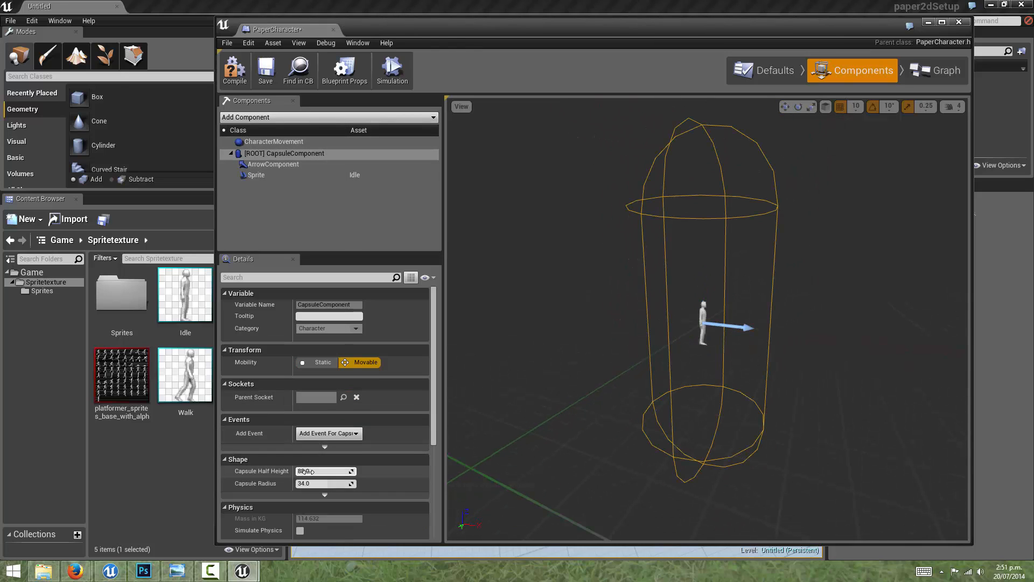
pyautogui.click(345, 476)
pyautogui.moveTo(323, 483); pyautogui.dragTo(245, 494)
pyautogui.write('4')
pyautogui.press('Return')
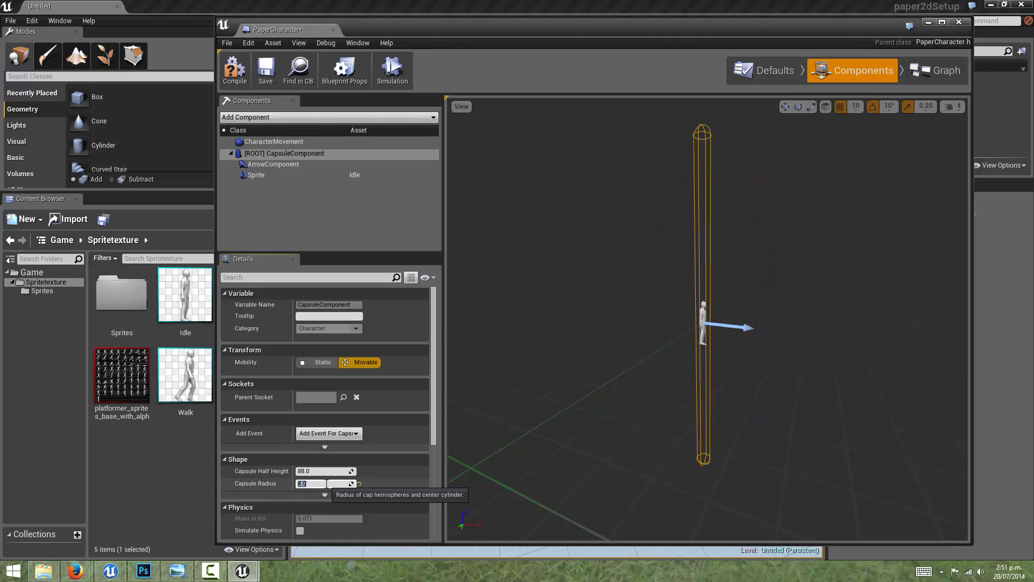
pyautogui.moveTo(316, 471); pyautogui.dragTo(260, 480)
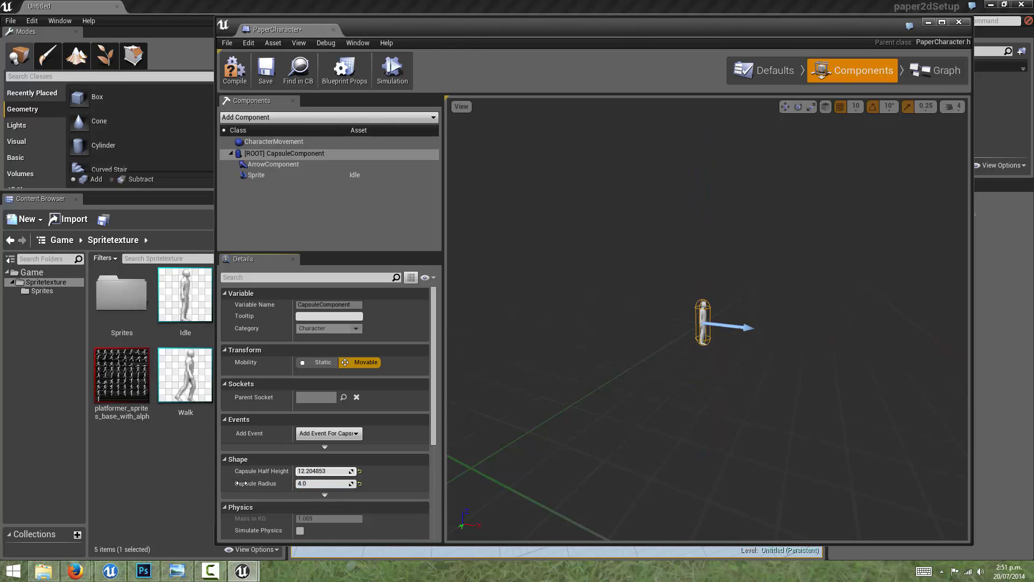
pyautogui.scroll(5, 672, 390)
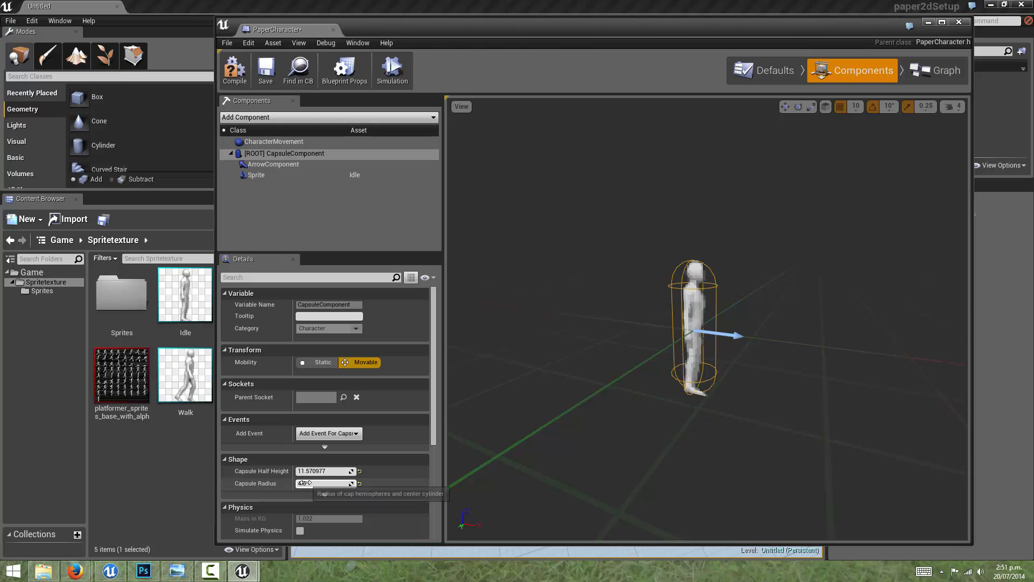
# Step: Try enlarging the Capsule Radius to about 50.87 and set it back to 4
pyautogui.moveTo(318, 471)
pyautogui.mouseDown()
pyautogui.moveTo(371, 467)
pyautogui.moveTo(340, 481)
pyautogui.moveTo(388, 481)
pyautogui.moveTo(301, 473)
pyautogui.mouseUp()
pyautogui.scroll(-5, 798, 343)
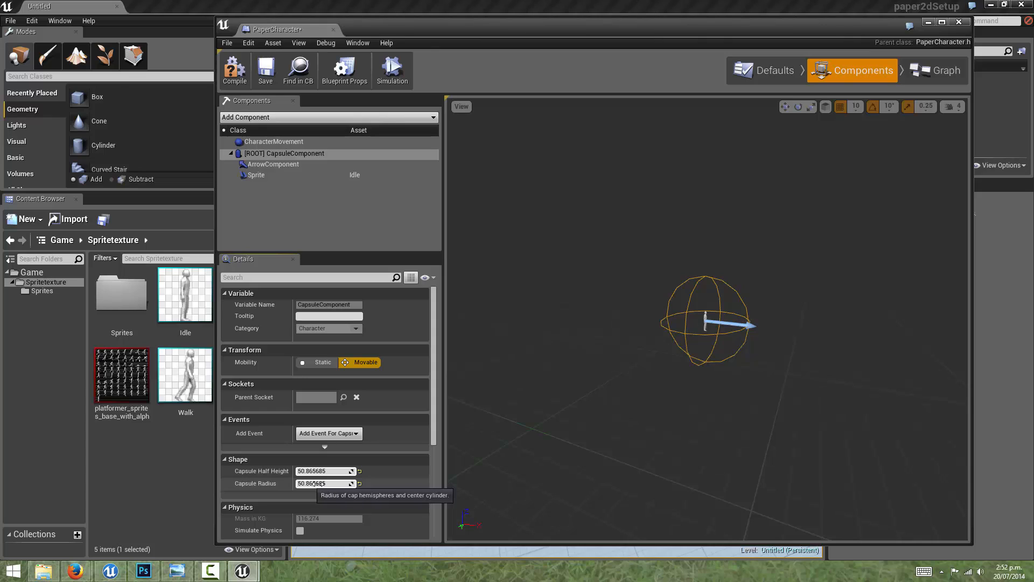
pyautogui.click(323, 483)
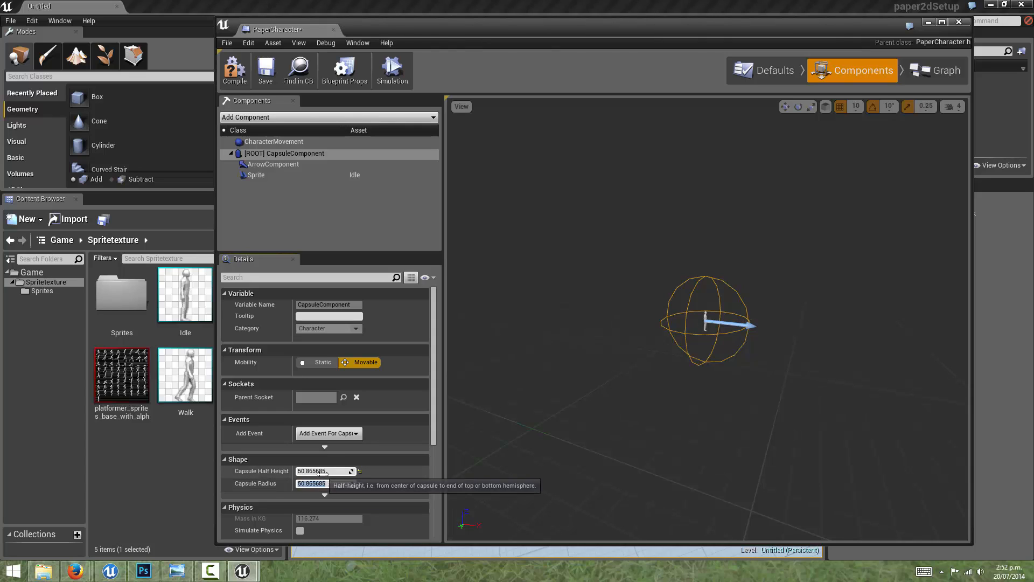
pyautogui.write('4')
pyautogui.press('Return')
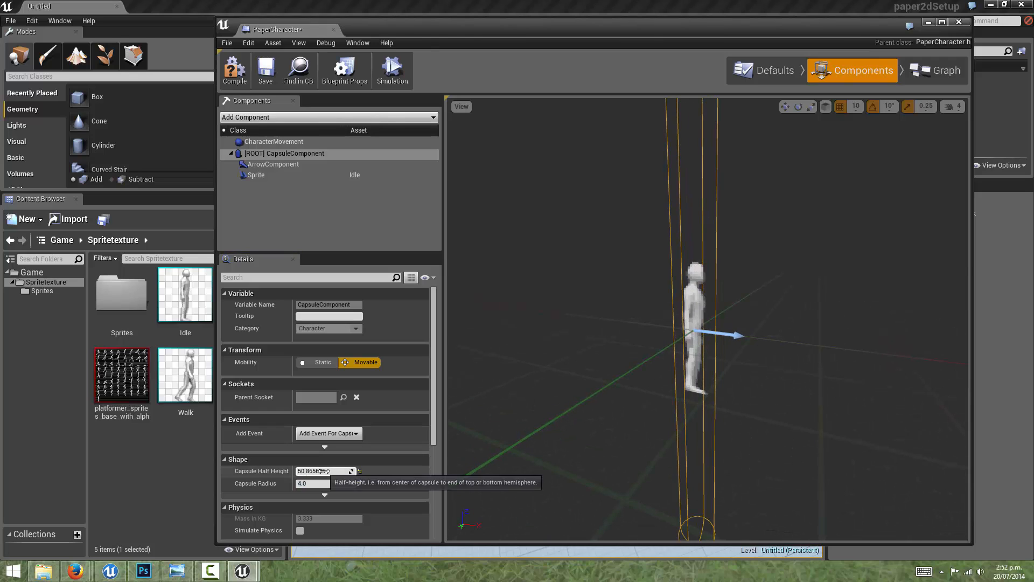
# Step: Set the Capsule Half Height to 24 and adjust it to about 29.64
pyautogui.moveTo(323, 471); pyautogui.dragTo(303, 471)
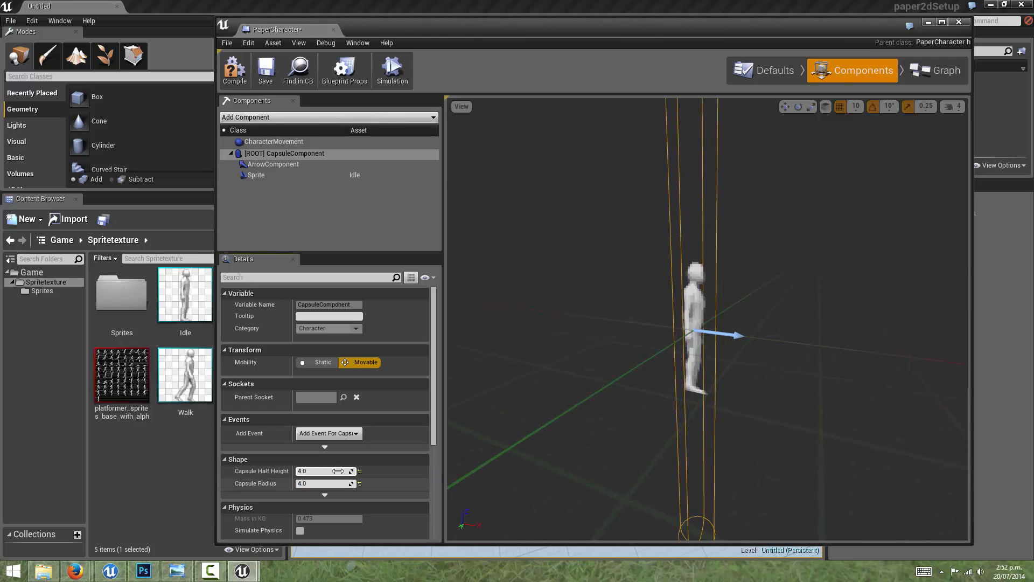
pyautogui.click(315, 471)
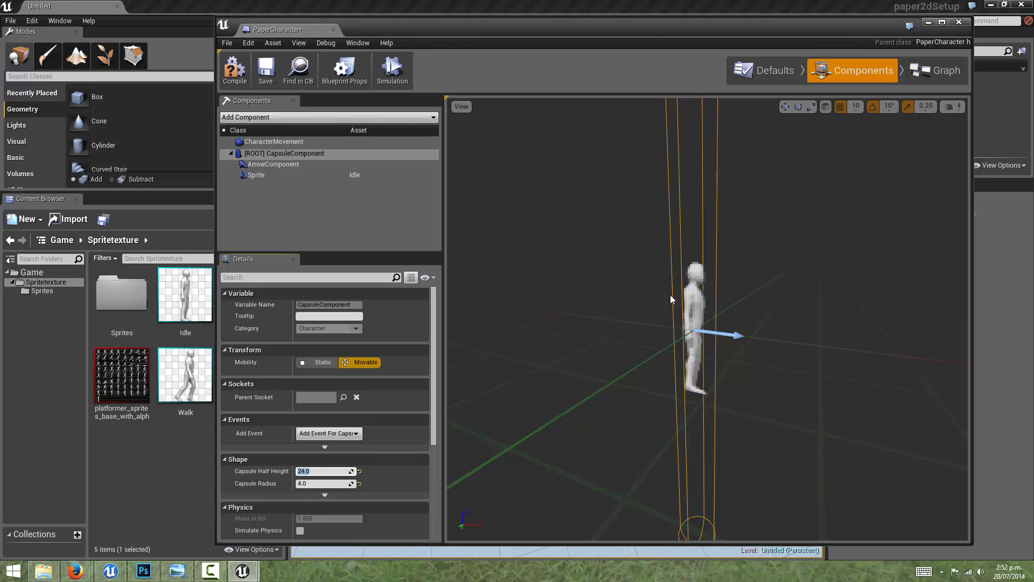
pyautogui.scroll(-6, 667, 295)
pyautogui.moveTo(704, 281); pyautogui.dragTo(703, 285, button='right')
pyautogui.scroll(6, 716, 292)
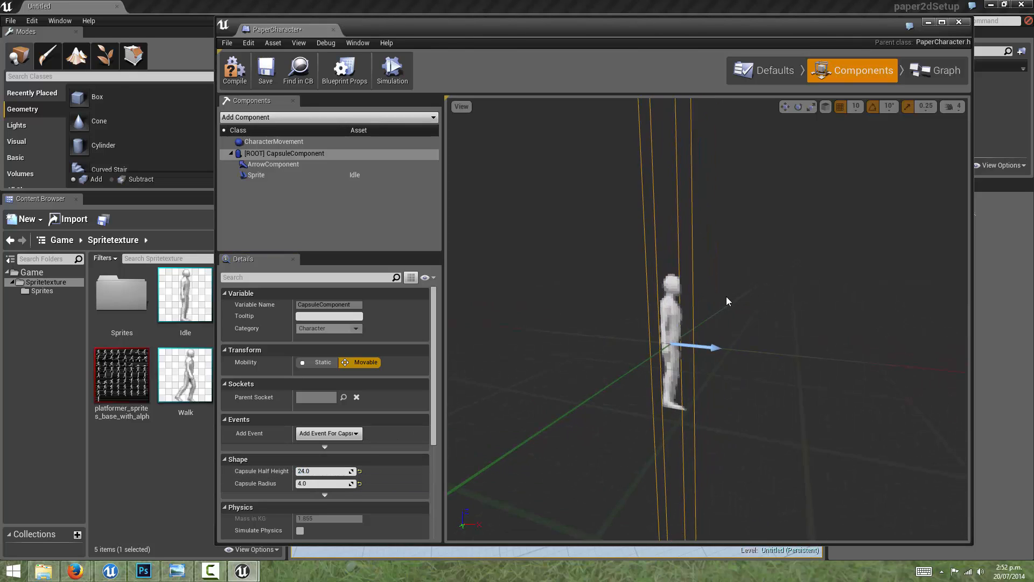
pyautogui.scroll(-4, 710, 306)
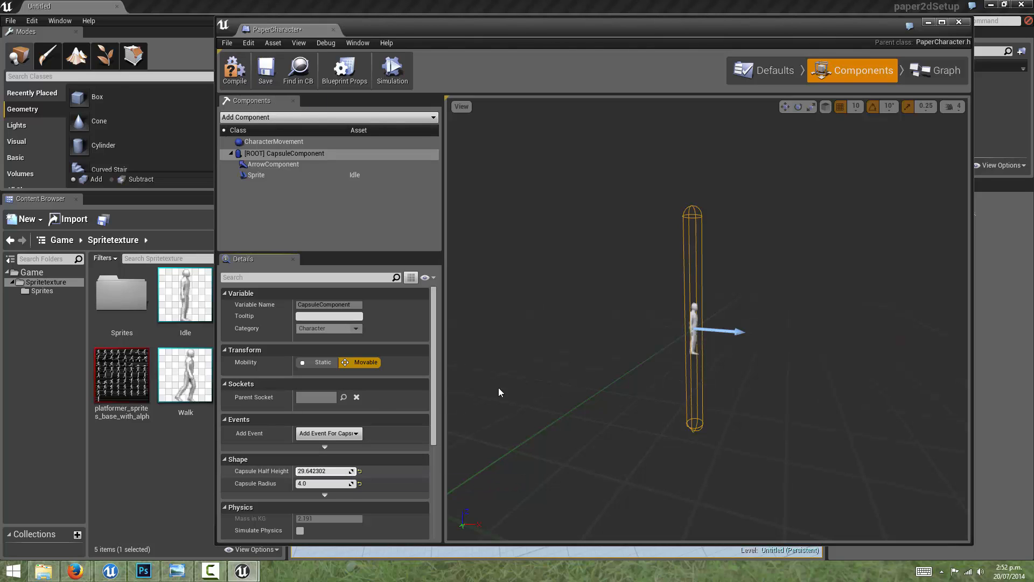
# Step: Compile and close the PaperCharacter Blueprint, and reopen it in Components mode
pyautogui.click(245, 83)
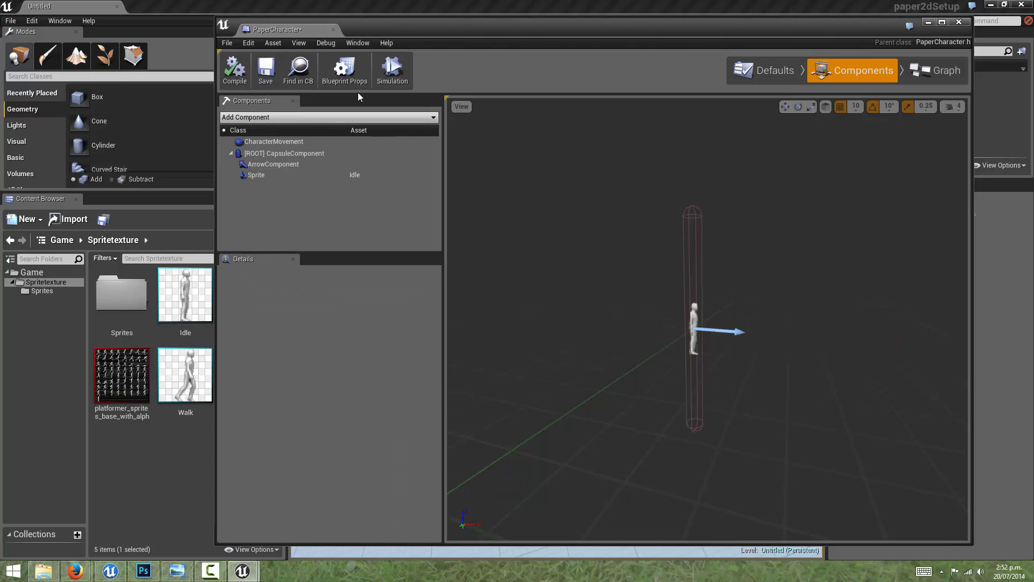
pyautogui.click(959, 23)
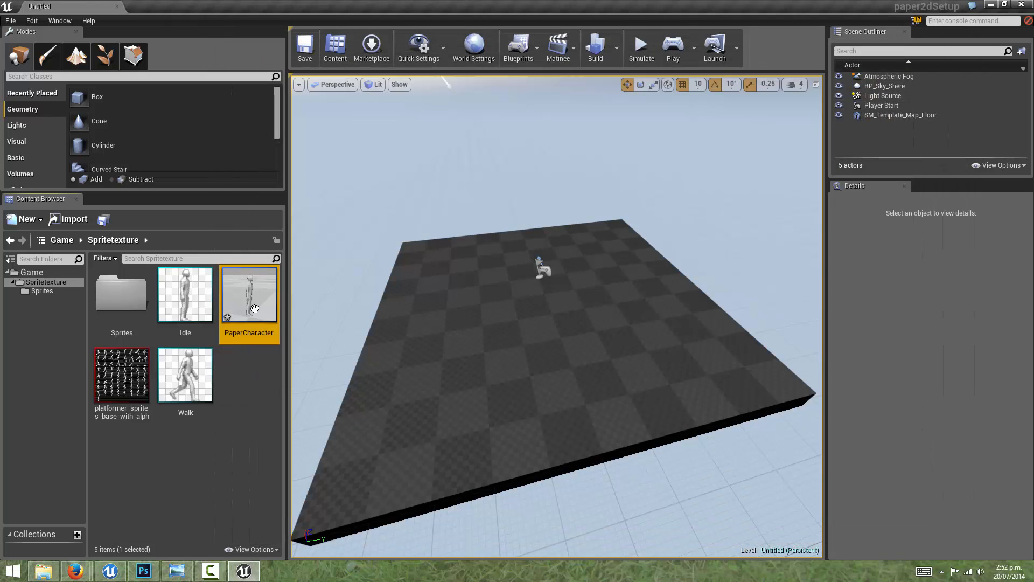
pyautogui.doubleClick(251, 305)
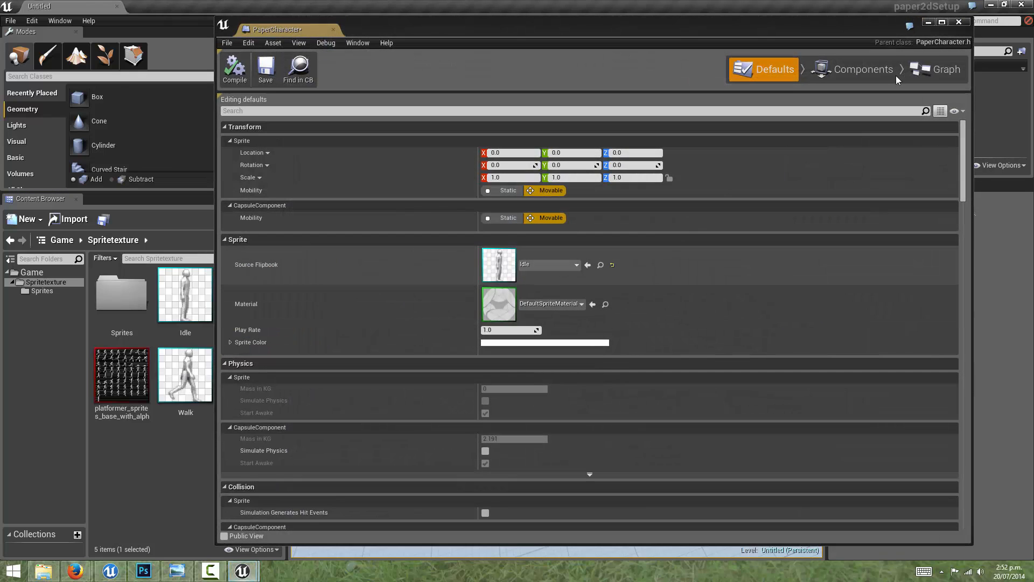
pyautogui.click(876, 72)
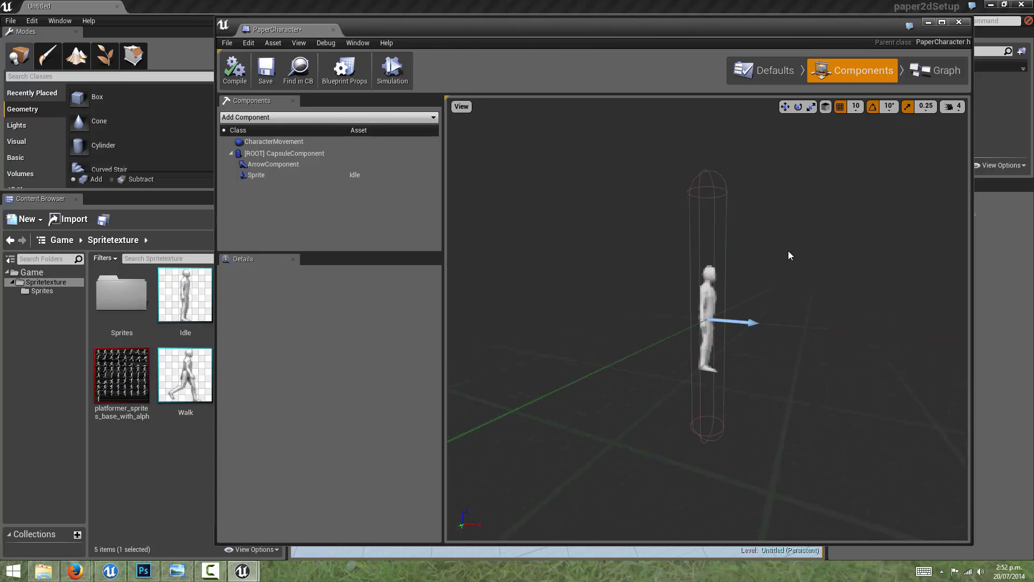
# Step: Set the root CapsuleComponent's Capsule Half Height to 12 to fit the Idle sprite, and compile the Blueprint
pyautogui.click(350, 153)
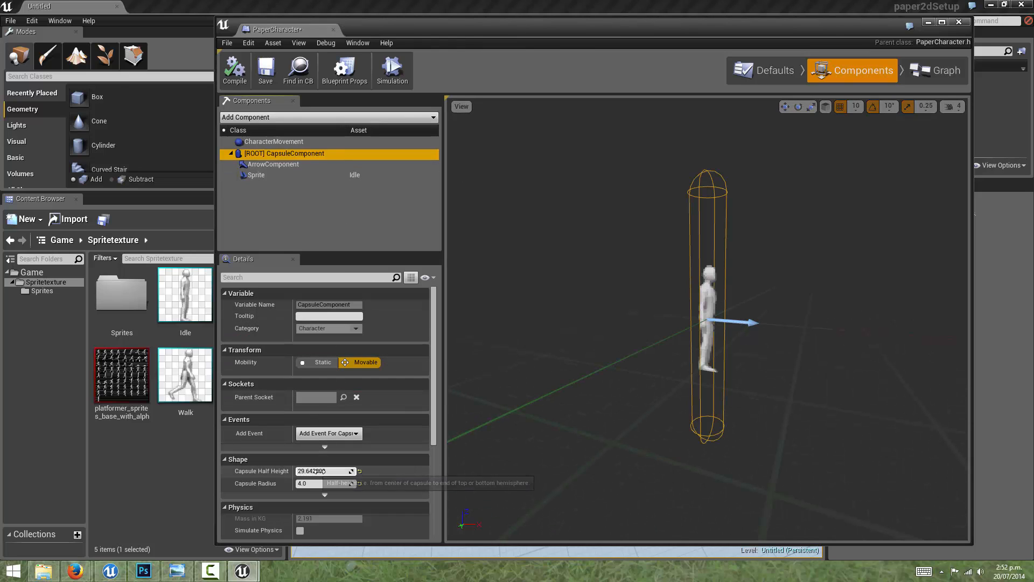
pyautogui.moveTo(322, 471); pyautogui.dragTo(286, 471)
pyautogui.moveTo(721, 319); pyautogui.dragTo(776, 317)
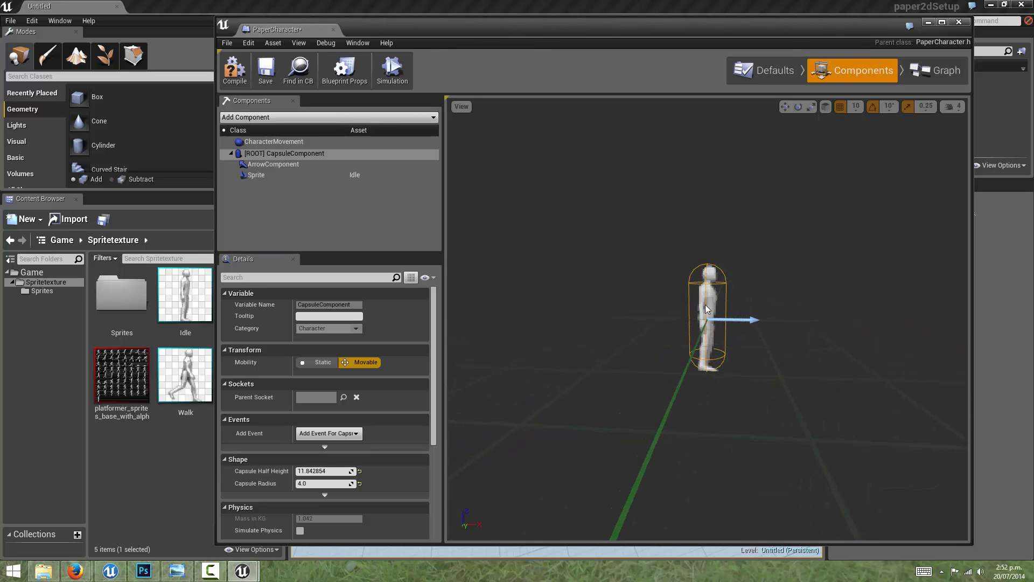
pyautogui.scroll(5, 721, 317)
pyautogui.scroll(2, 722, 319)
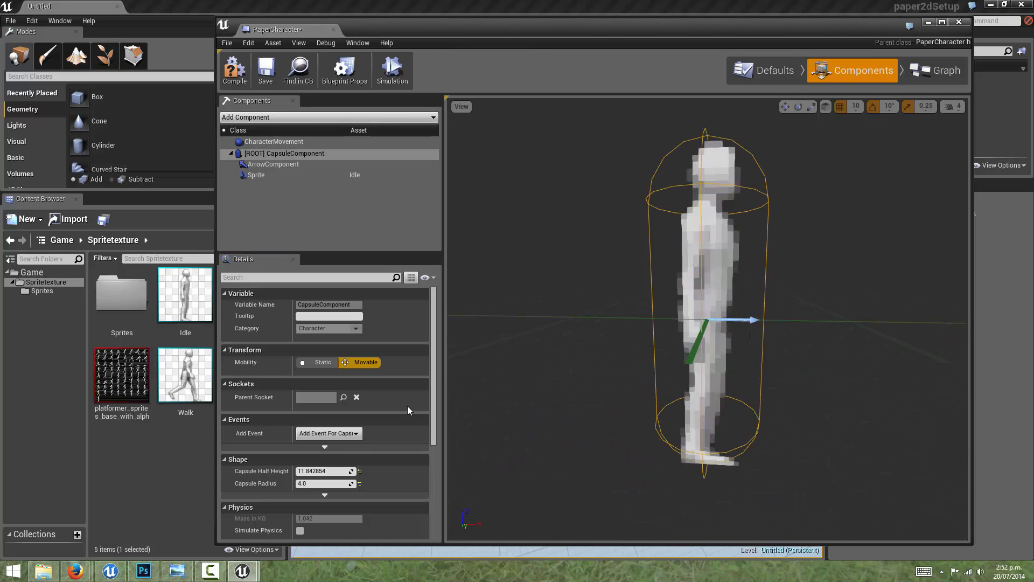
pyautogui.click(315, 471)
pyautogui.write('12')
pyautogui.press('Return')
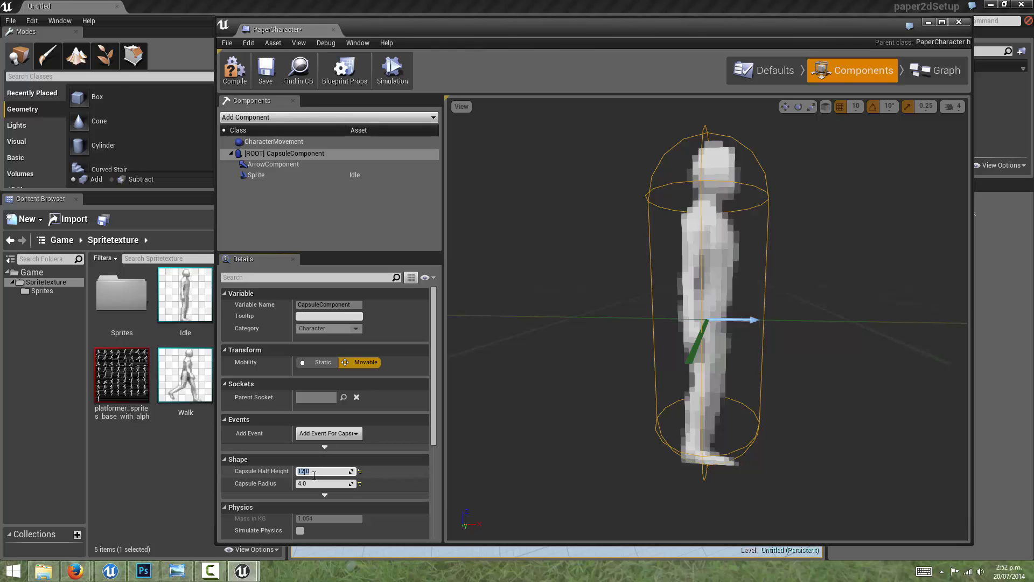
pyautogui.scroll(-6, 673, 372)
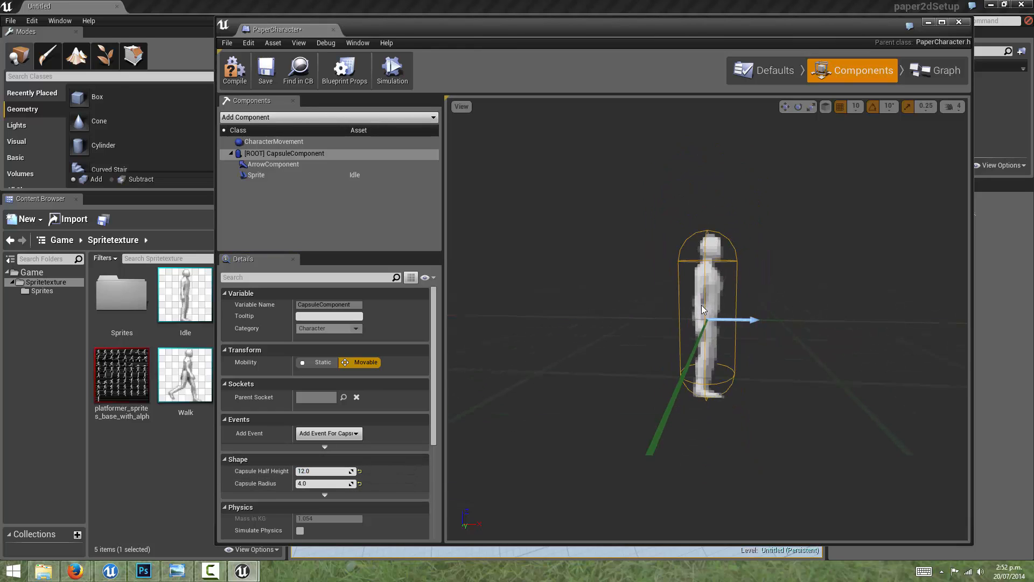
pyautogui.click(240, 74)
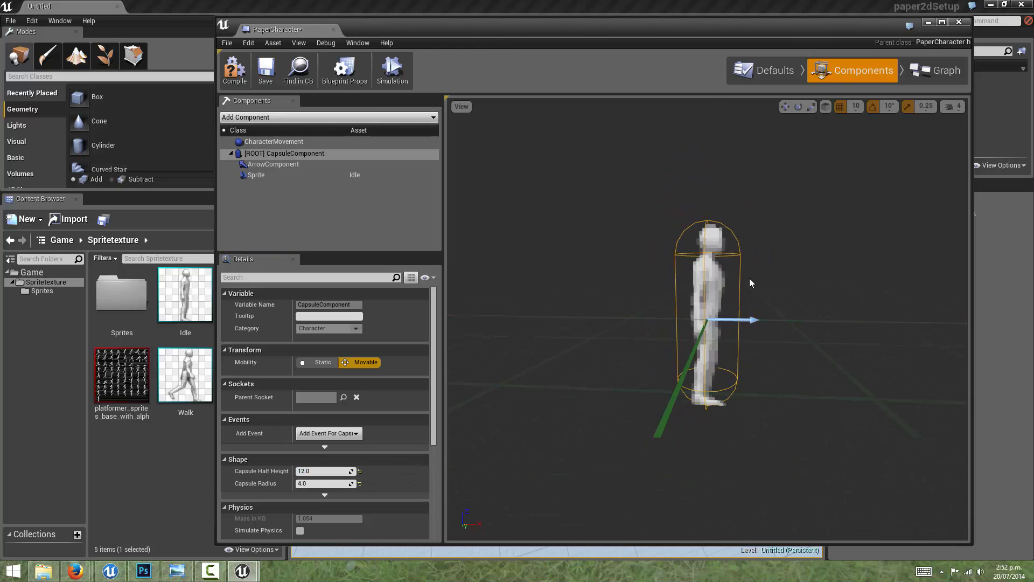
# Step: Restore the capsule's default shape with a half height of 88 and a radius of 34
pyautogui.moveTo(749, 278); pyautogui.dragTo(758, 271)
pyautogui.scroll(-4, 753, 273)
pyautogui.scroll(2, 754, 274)
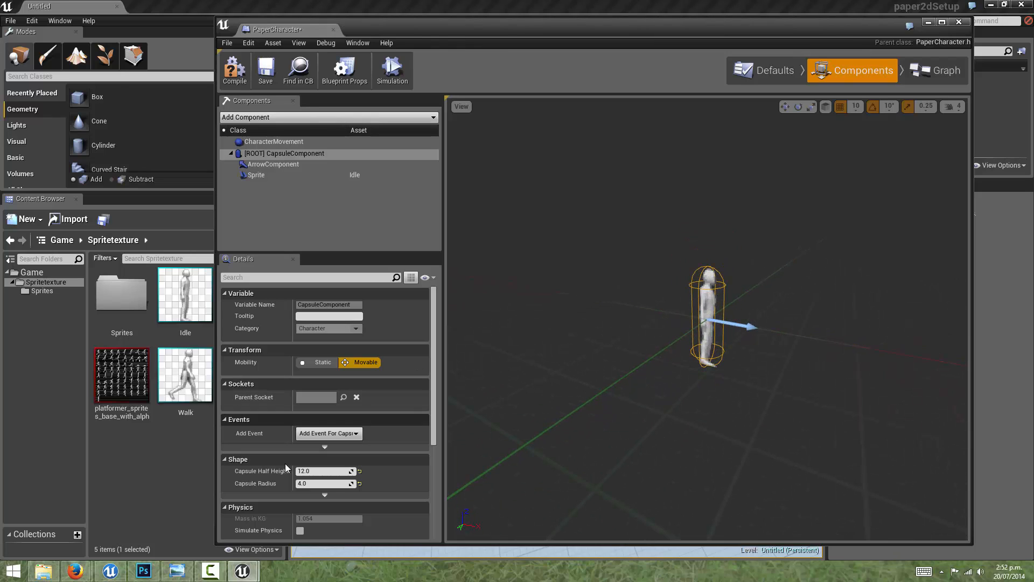
pyautogui.write('88')
pyautogui.press('Return')
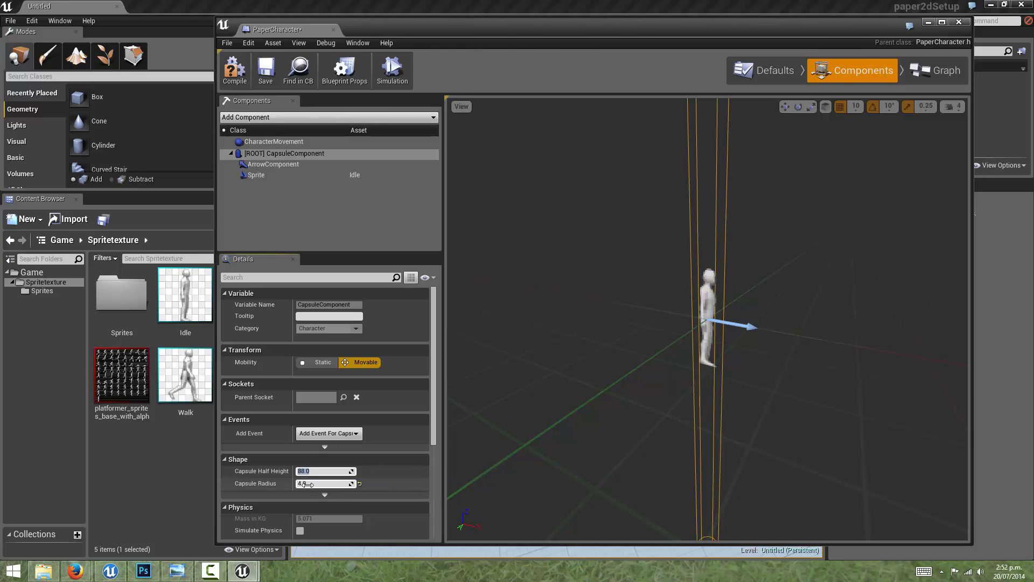
pyautogui.click(305, 483)
pyautogui.write('34')
pyautogui.press('Return')
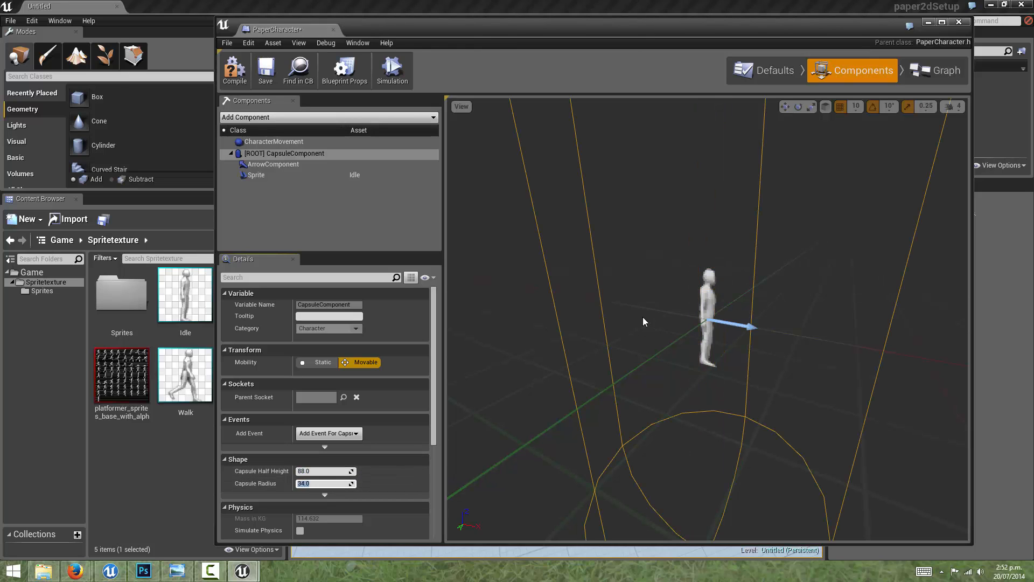
# Step: Scale the Sprite component up uniformly to about 7.67 so the Idle character fills the capsule
pyautogui.scroll(-4, 709, 290)
pyautogui.scroll(2, 747, 288)
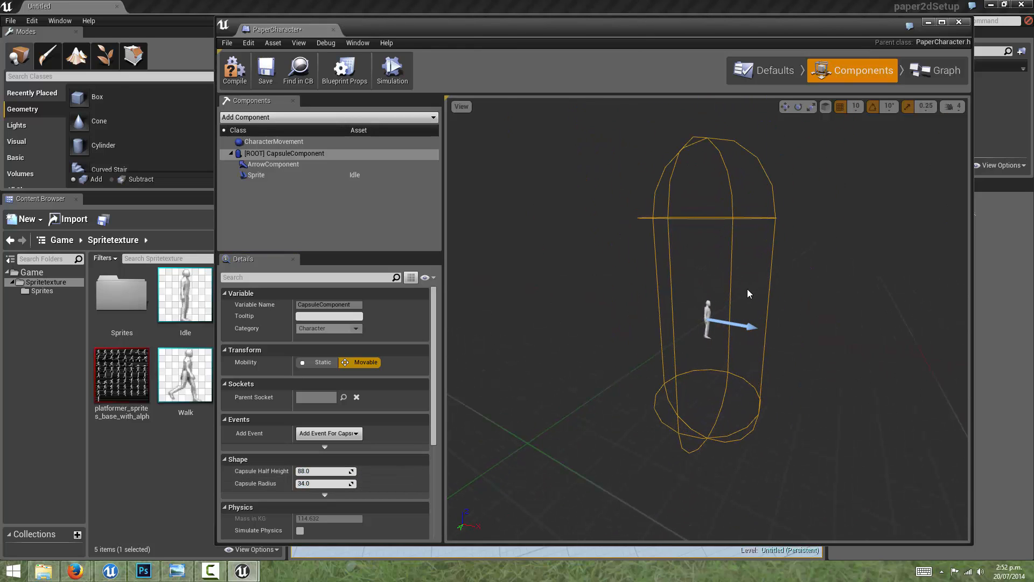
pyautogui.click(708, 306)
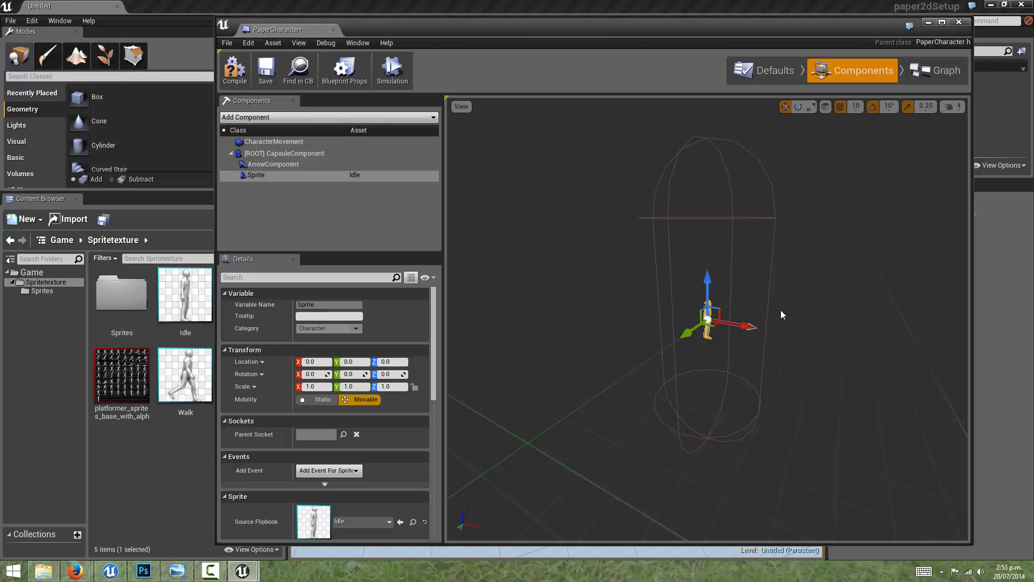
pyautogui.press('r')
pyautogui.moveTo(710, 320); pyautogui.dragTo(785, 317)
pyautogui.moveTo(743, 264); pyautogui.dragTo(753, 250)
pyautogui.moveTo(703, 322); pyautogui.dragTo(701, 323)
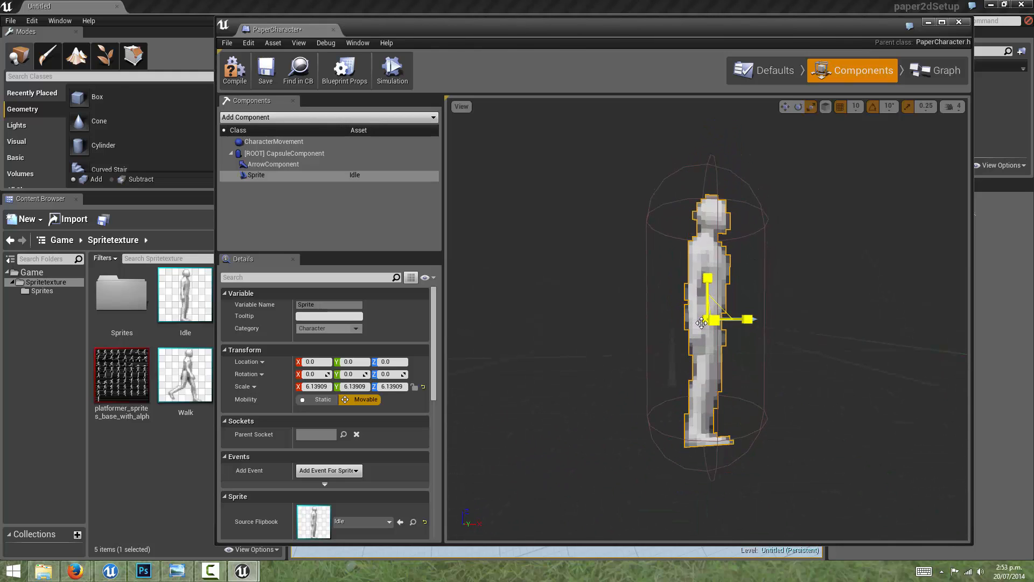
pyautogui.moveTo(749, 281); pyautogui.dragTo(757, 287)
pyautogui.moveTo(709, 322); pyautogui.dragTo(726, 321)
pyautogui.moveTo(745, 241); pyautogui.dragTo(762, 237)
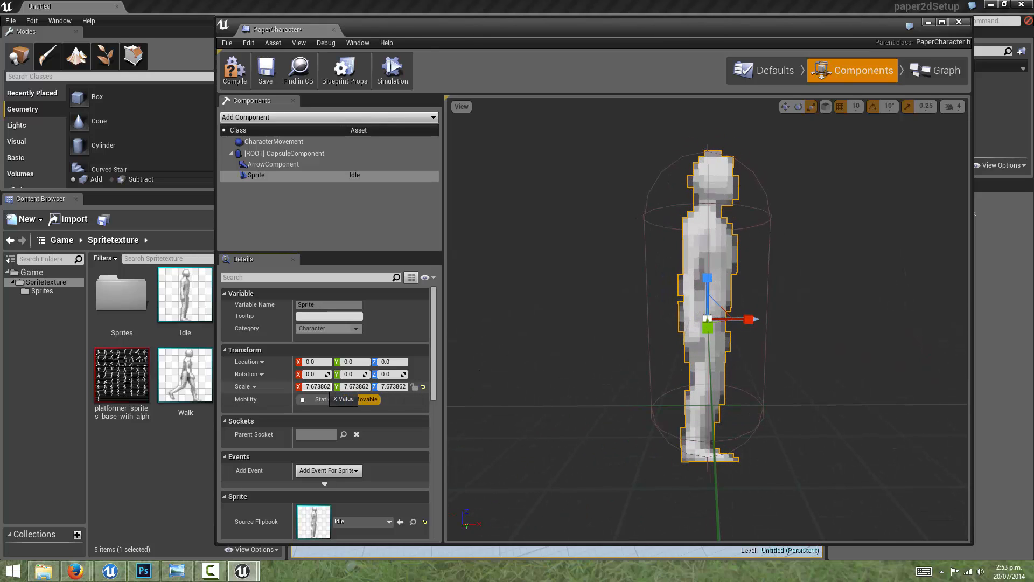
# Step: Reset the Sprite component's scale to 1 on the X, Y and Z axes
pyautogui.write('1')
pyautogui.press('Return')
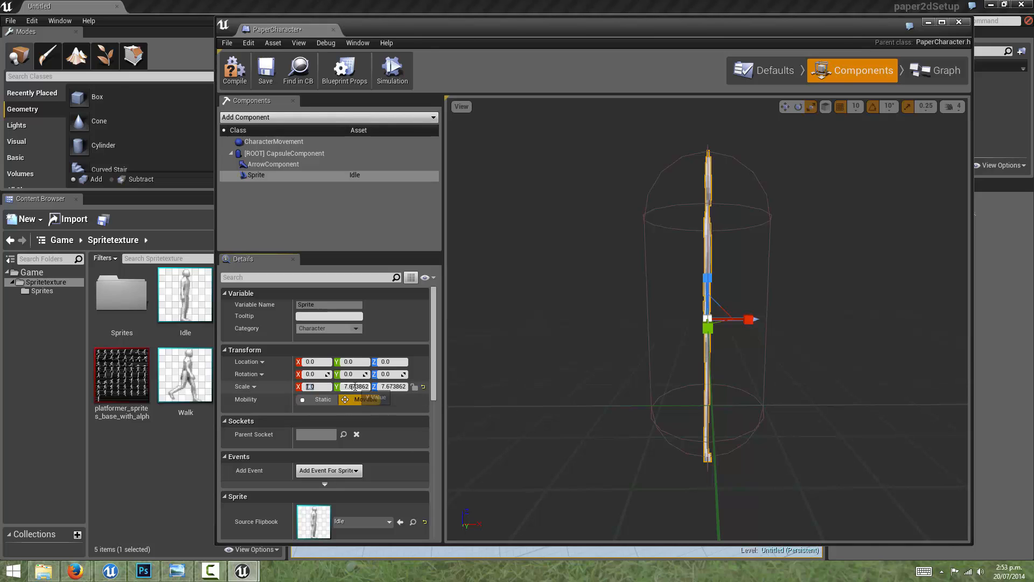
pyautogui.click(387, 387)
pyautogui.write('1')
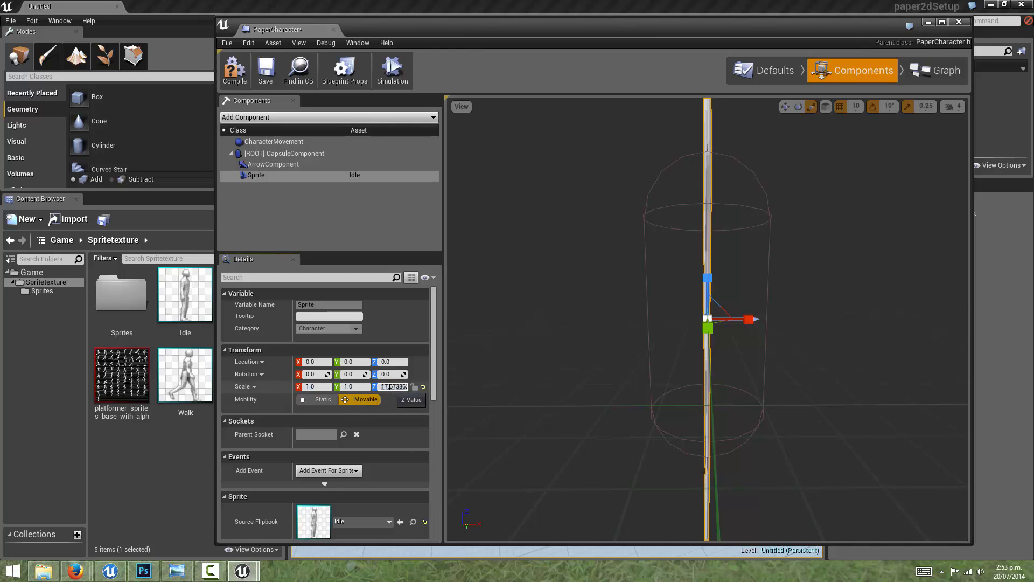
pyautogui.write('1')
pyautogui.press('Return')
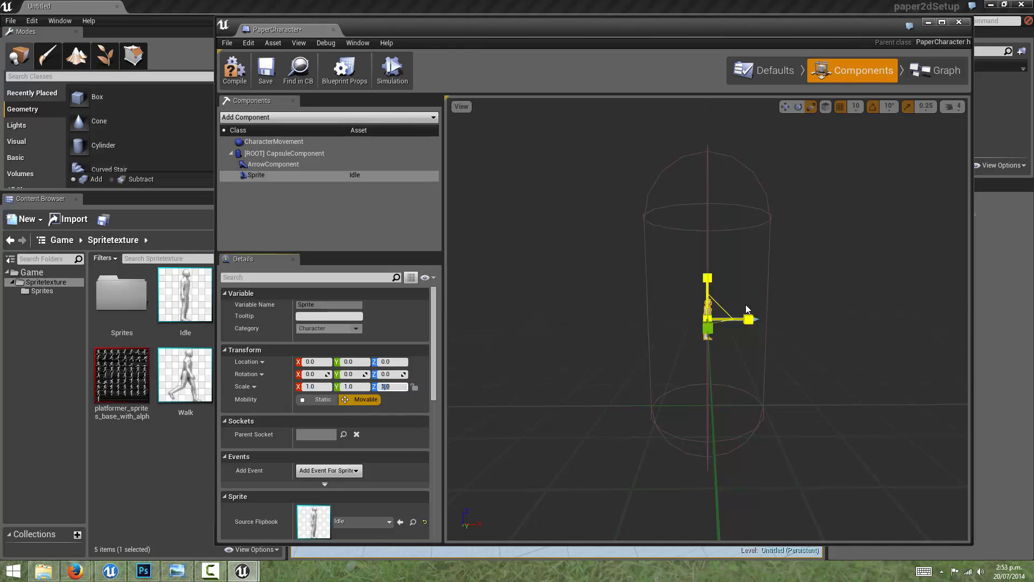
# Step: Set the root CapsuleComponent's Capsule Half Height to 34 and its Capsule Radius to 4
pyautogui.moveTo(746, 305); pyautogui.dragTo(782, 247)
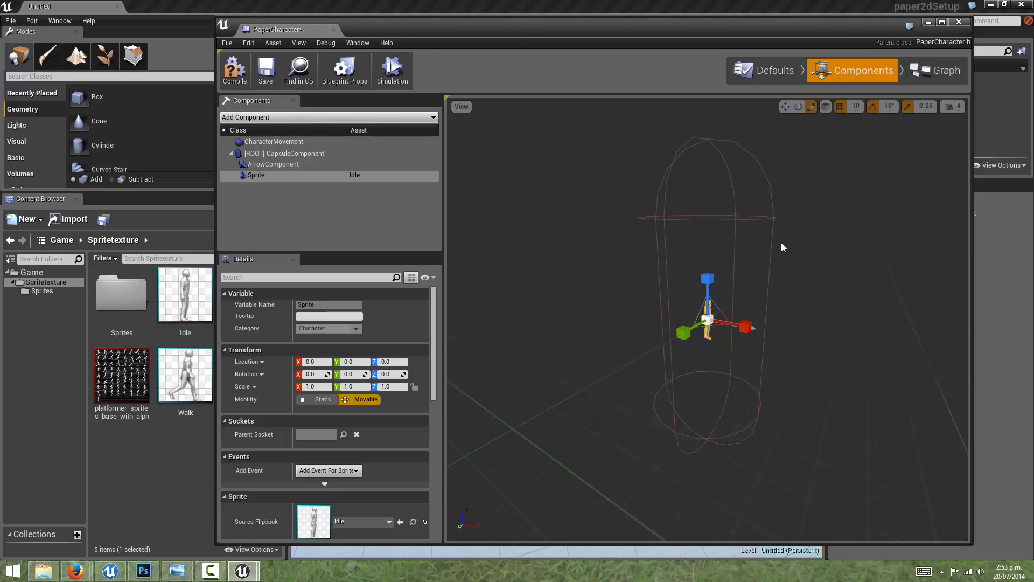
pyautogui.click(305, 153)
pyautogui.click(308, 470)
pyautogui.write('34')
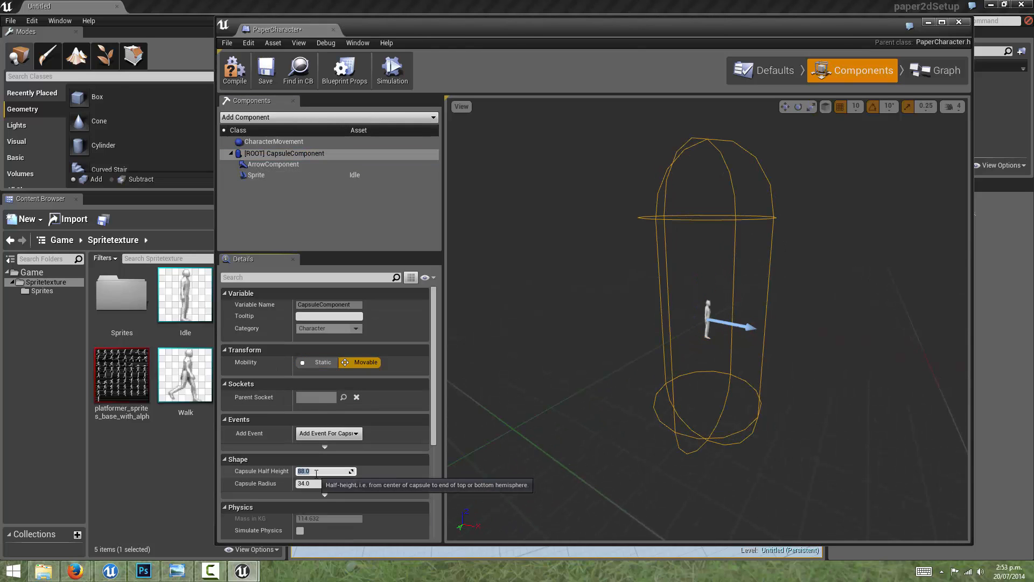
pyautogui.press('Return')
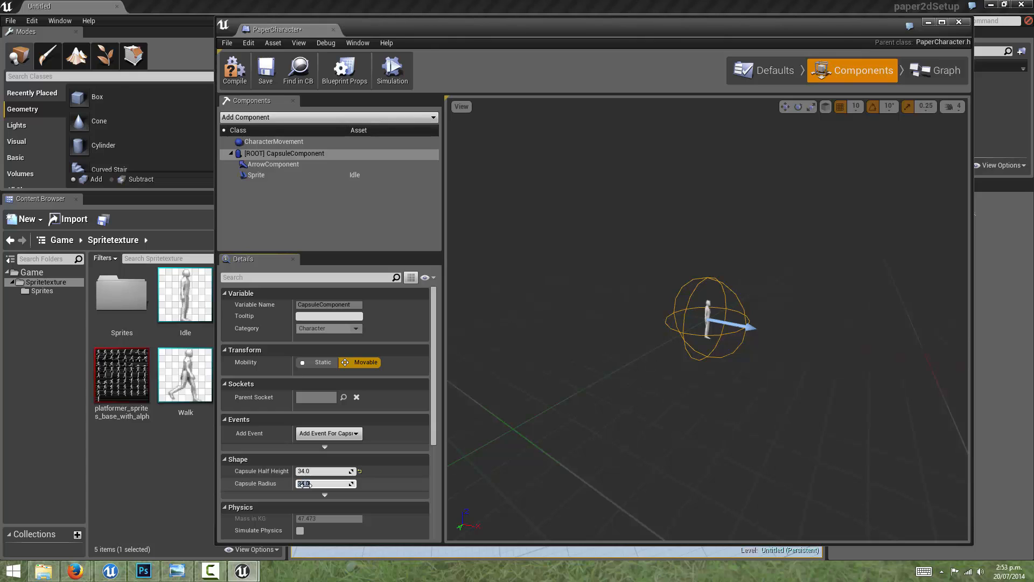
pyautogui.click(305, 483)
pyautogui.write('4')
pyautogui.press('Return')
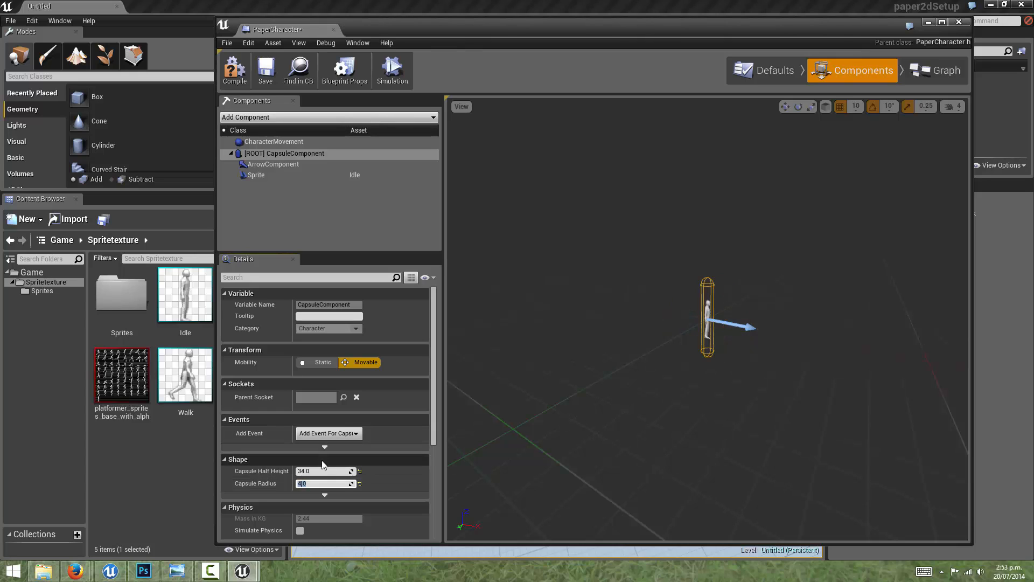
# Step: Set the Capsule Half Height to 24, then compile and close the PaperCharacter Blueprint
pyautogui.click(319, 471)
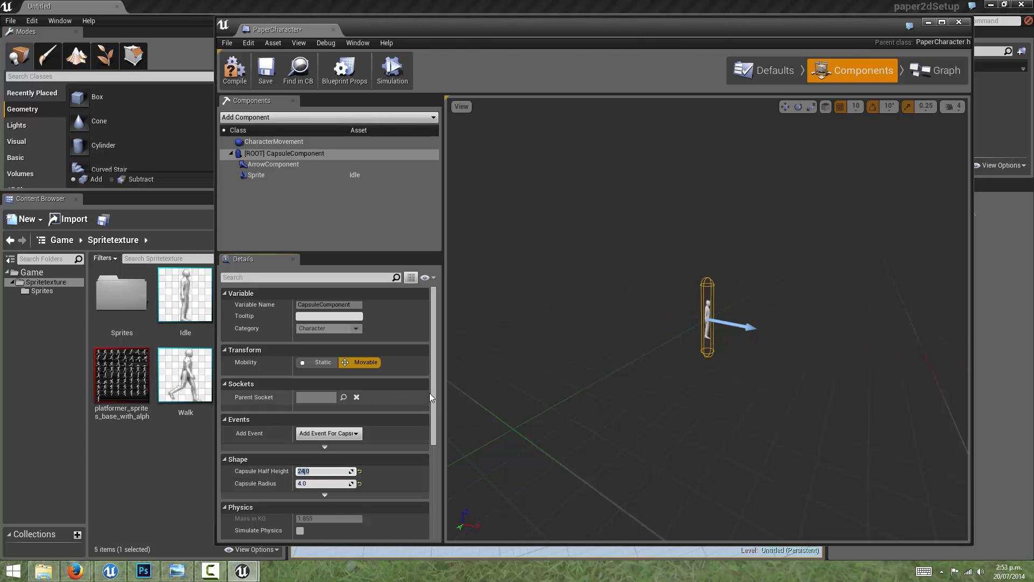
pyautogui.scroll(5, 629, 299)
pyautogui.click(237, 73)
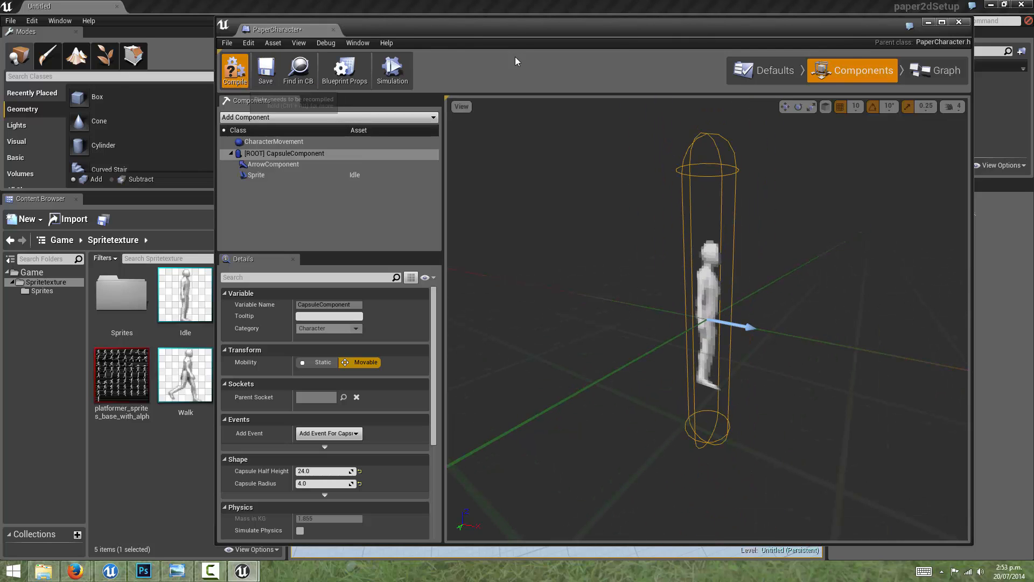
pyautogui.click(957, 23)
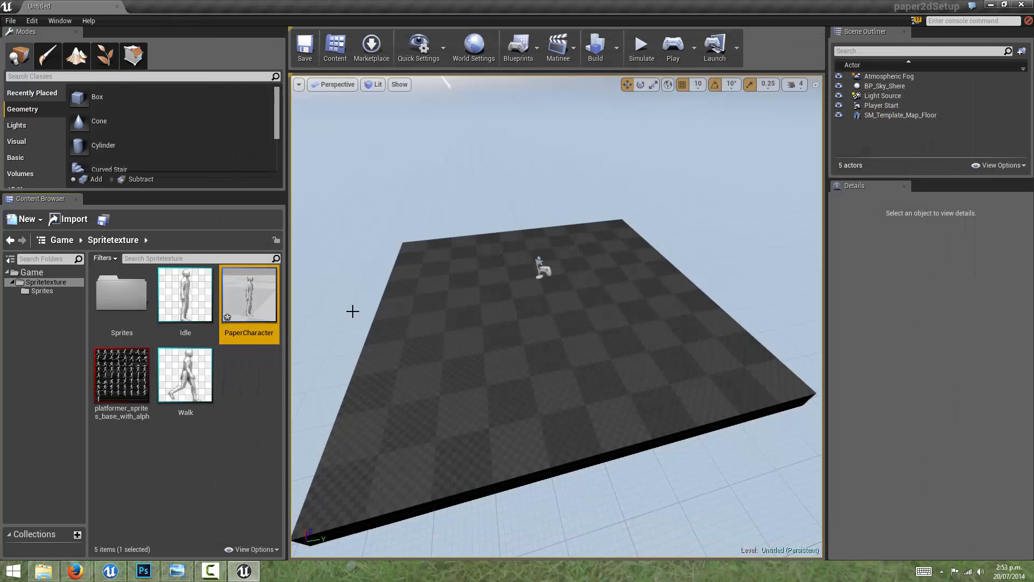
# Step: Reopen the PaperCharacter Blueprint's components and set the capsule's Capsule Half Height to 12
pyautogui.doubleClick(246, 306)
pyautogui.click(856, 70)
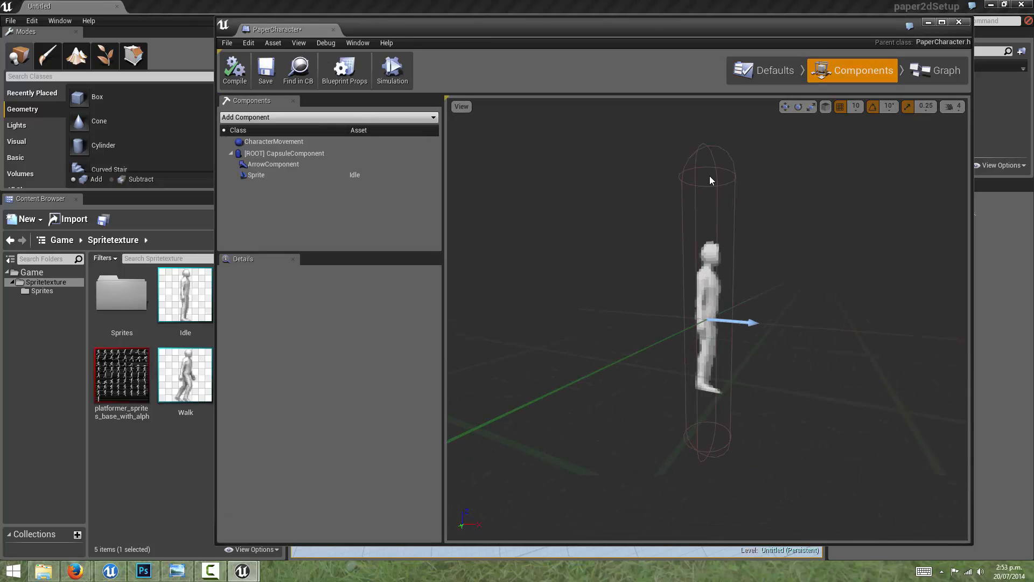
pyautogui.click(710, 176)
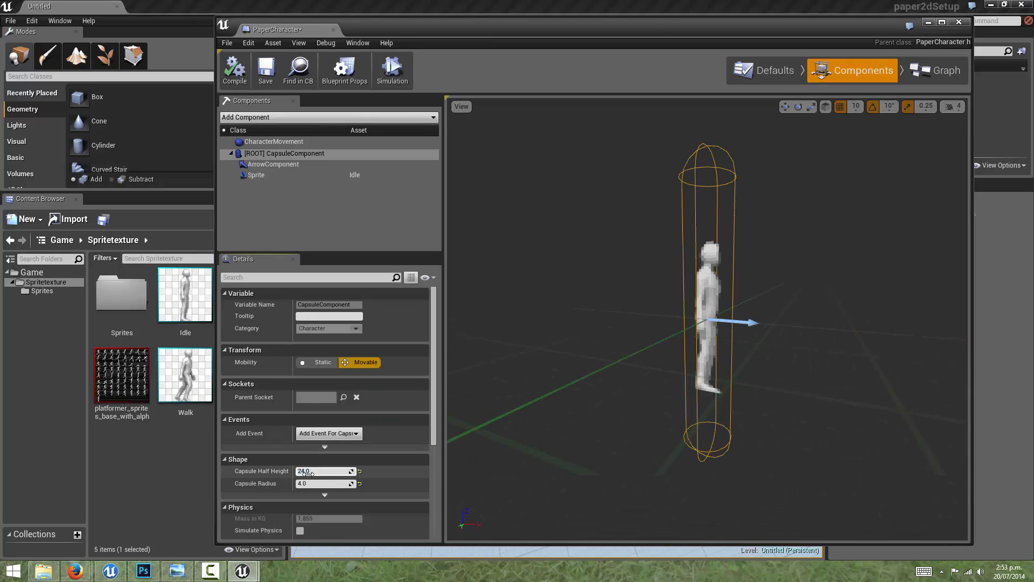
pyautogui.moveTo(307, 472)
pyautogui.mouseDown()
pyautogui.moveTo(287, 472)
pyautogui.moveTo(315, 472)
pyautogui.mouseUp()
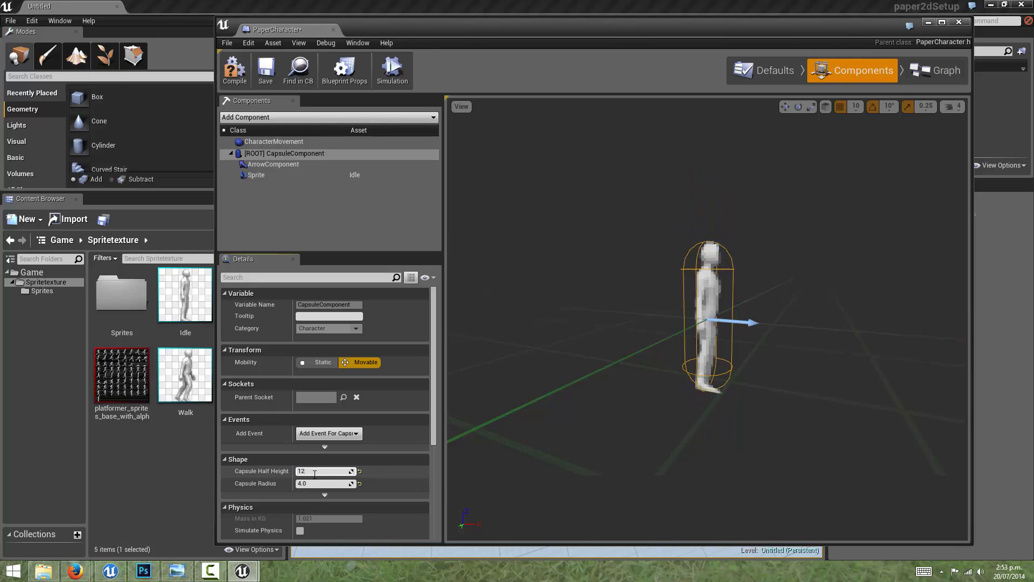
pyautogui.press('Return')
pyautogui.moveTo(608, 265)
pyautogui.mouseDown()
pyautogui.moveTo(654, 228)
pyautogui.moveTo(614, 245)
pyautogui.mouseUp()
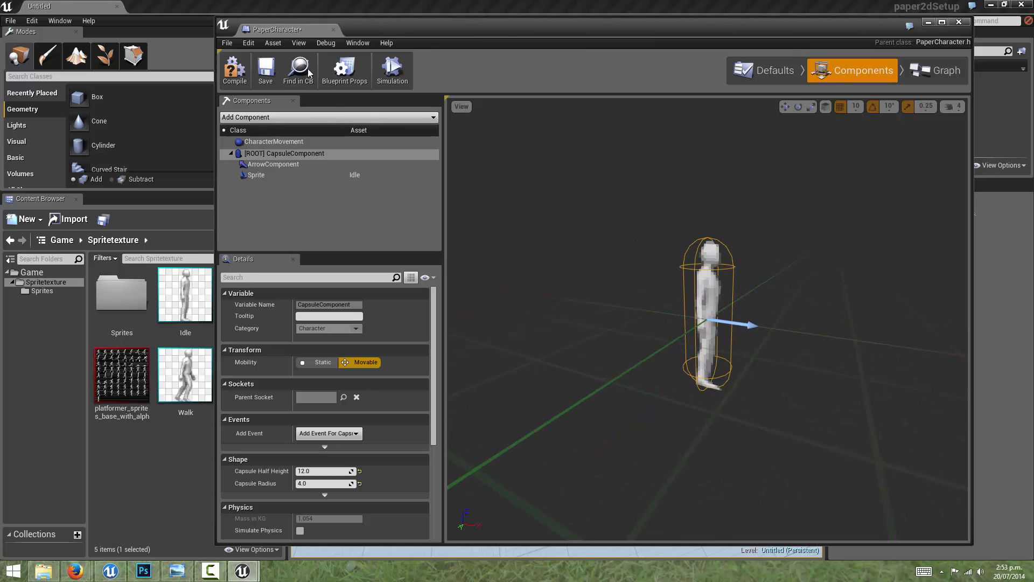
# Step: Compile and close the PaperCharacter Blueprint, and save it
pyautogui.click(240, 62)
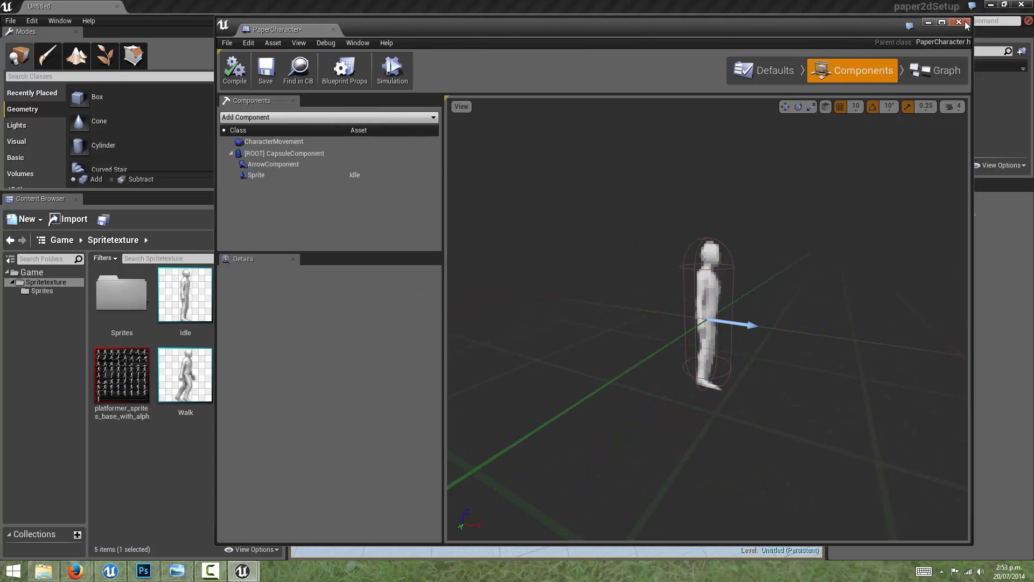
pyautogui.click(958, 22)
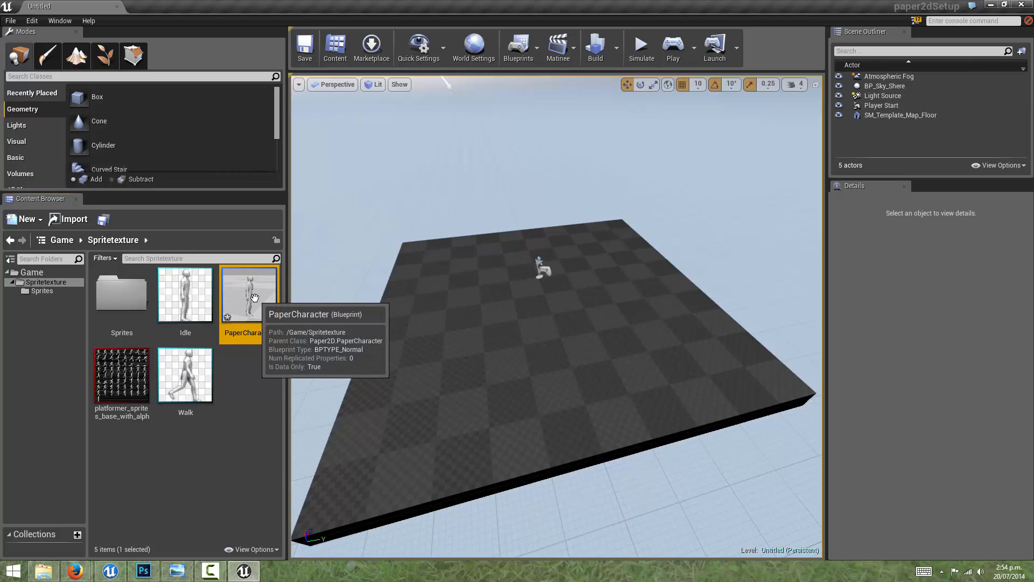
pyautogui.hotkey('ctrl', 's')
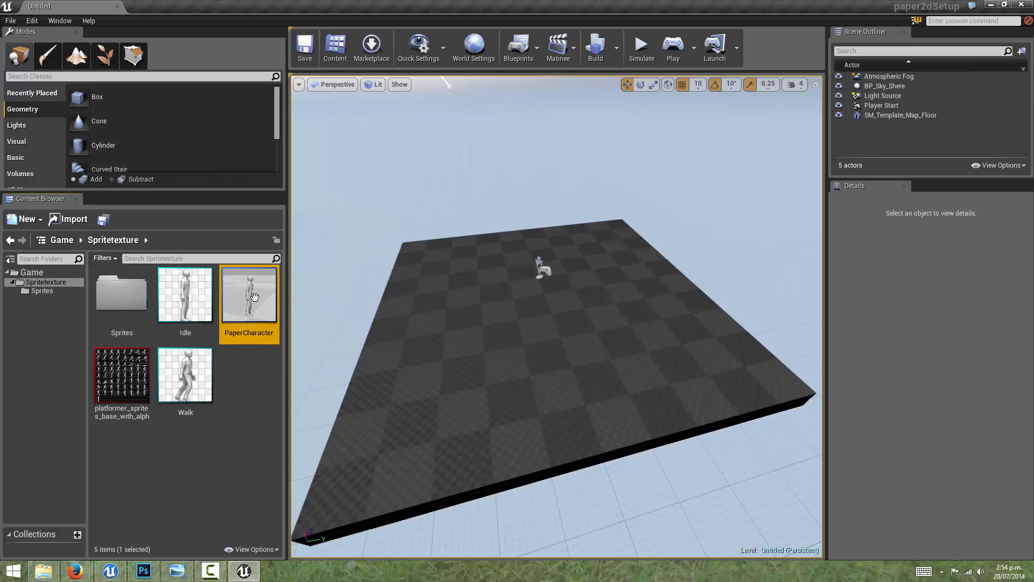
# Step: Switch the level viewport from Perspective to the orthographic Front view
pyautogui.click(345, 85)
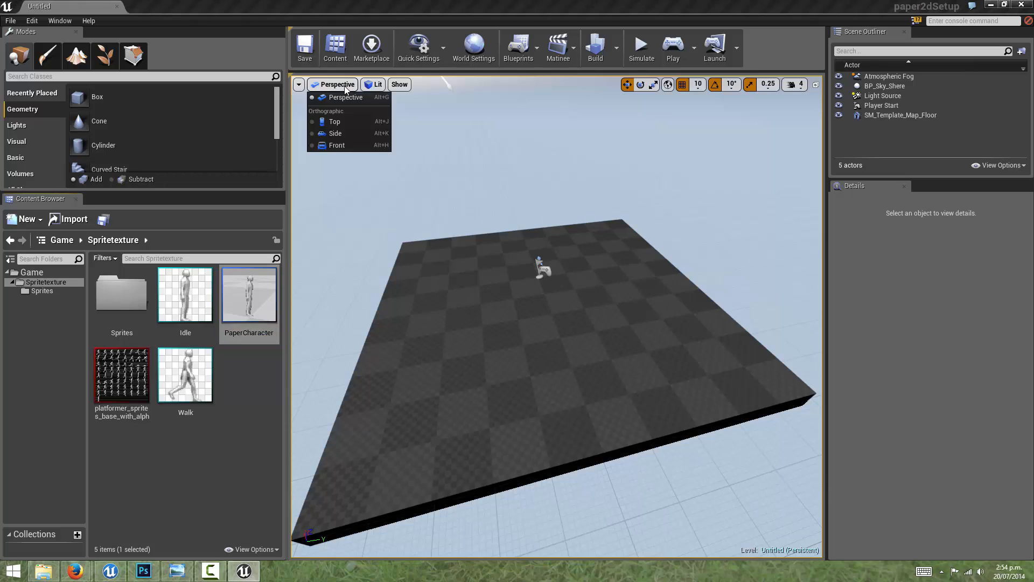
pyautogui.click(338, 145)
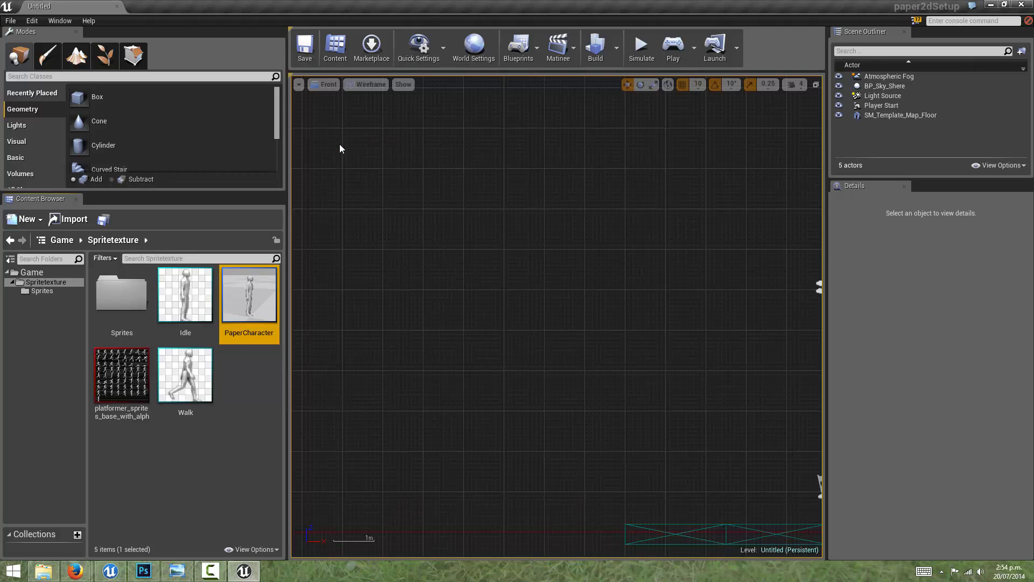
pyautogui.click(329, 86)
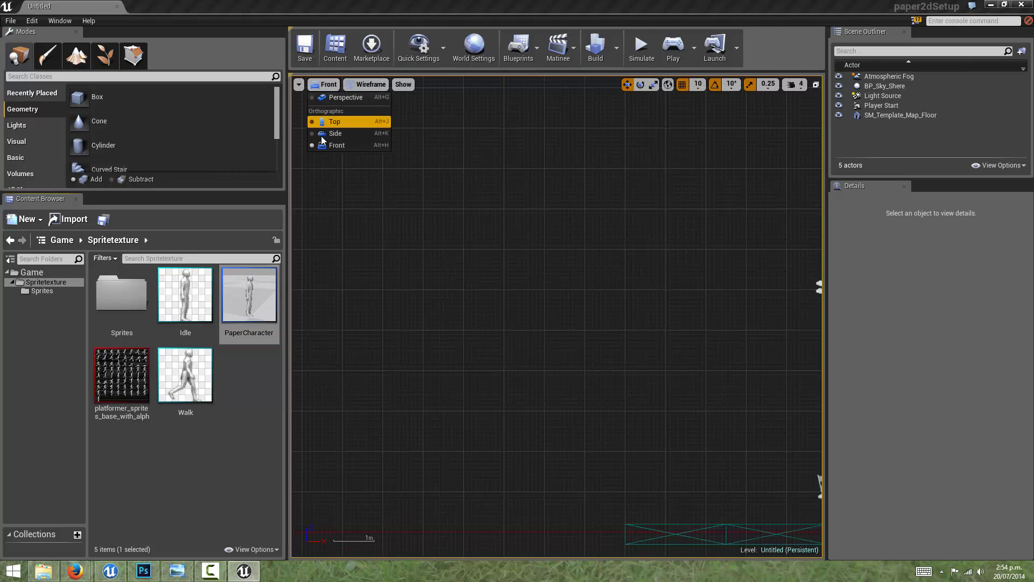
pyautogui.click(339, 144)
# Step: Place the PaperCharacter Blueprint in the level and move it to about X -130, Z 110, beside the Player Start
pyautogui.moveTo(613, 256); pyautogui.dragTo(366, 123, button='right')
pyautogui.moveTo(262, 285); pyautogui.dragTo(521, 303)
pyautogui.scroll(3, 520, 318)
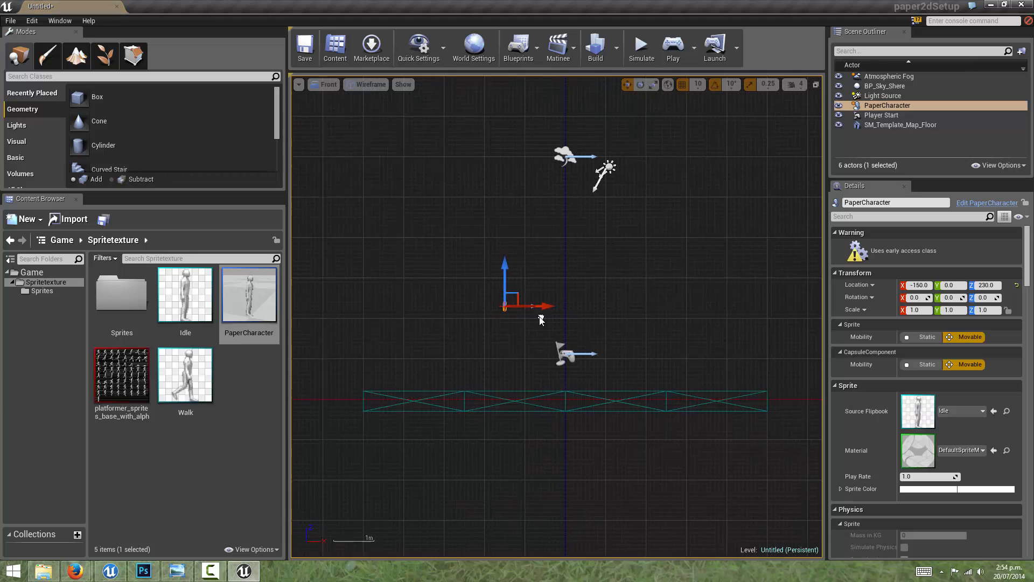
pyautogui.scroll(1, 521, 315)
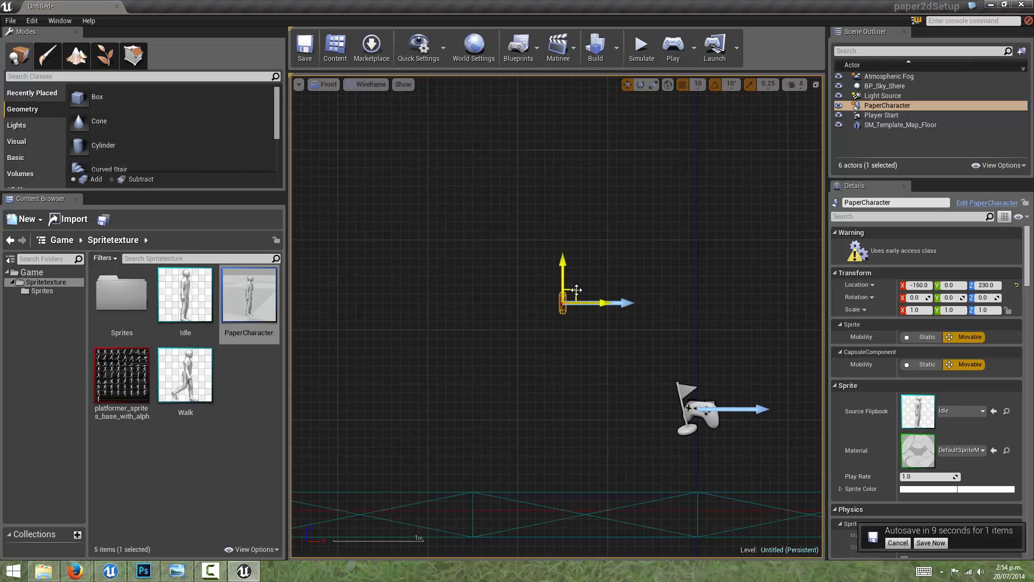
pyautogui.moveTo(574, 289); pyautogui.dragTo(592, 397)
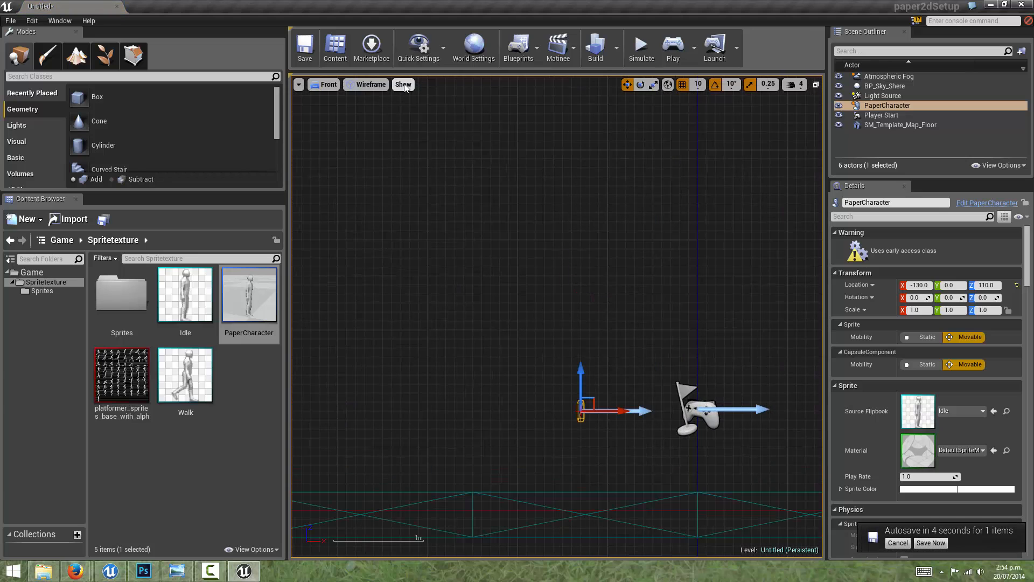
# Step: Change the Front viewport's view mode from Wireframe to Lit
pyautogui.click(366, 84)
pyautogui.click(375, 107)
pyautogui.scroll(6, 606, 392)
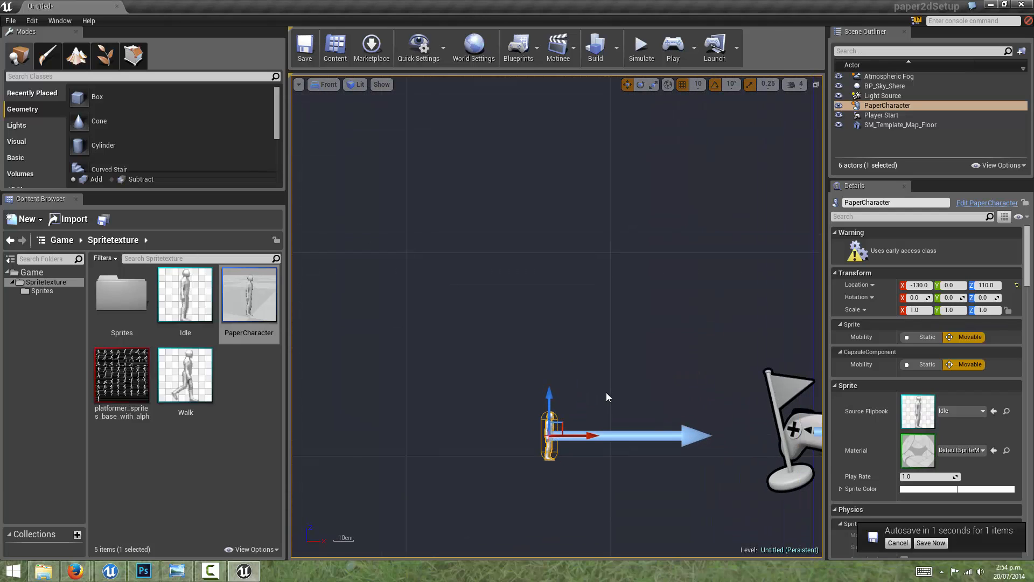
# Step: Lower the PaperCharacter actor to about X -110, Z 40, just above the floor
pyautogui.moveTo(628, 414); pyautogui.dragTo(595, 213, button='right')
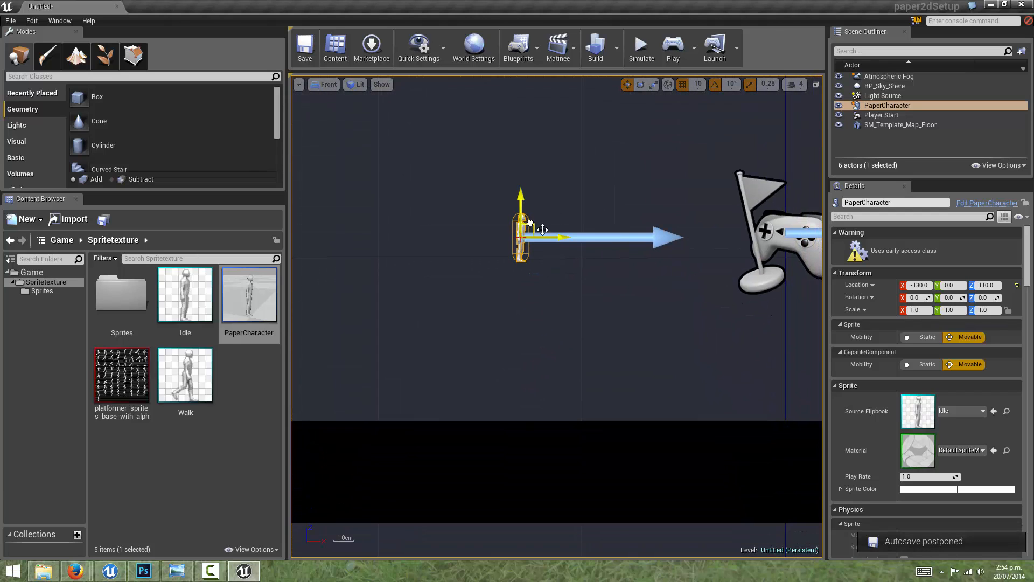
pyautogui.moveTo(542, 229); pyautogui.dragTo(546, 302)
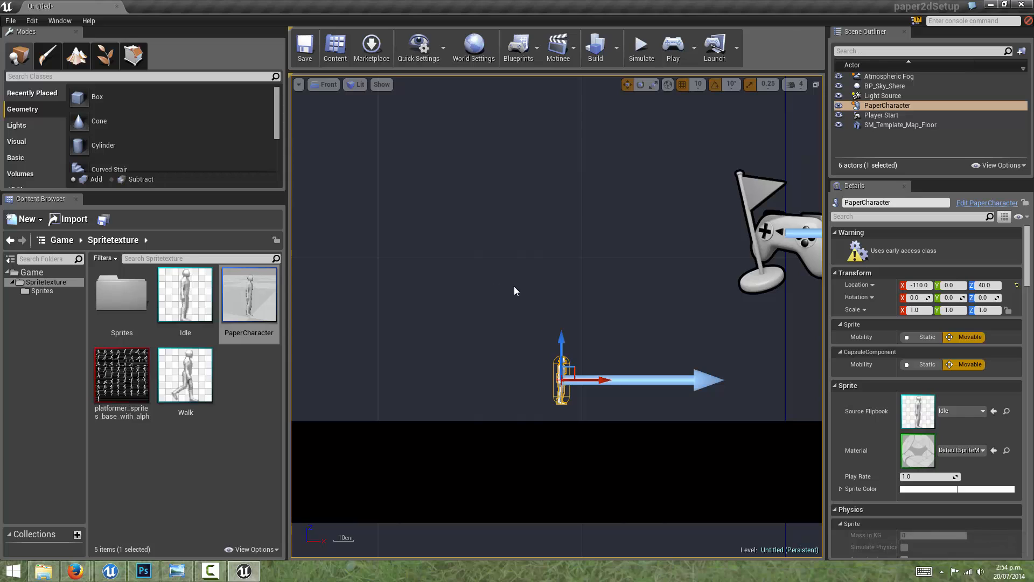
pyautogui.scroll(2, 568, 358)
pyautogui.scroll(-3, 595, 360)
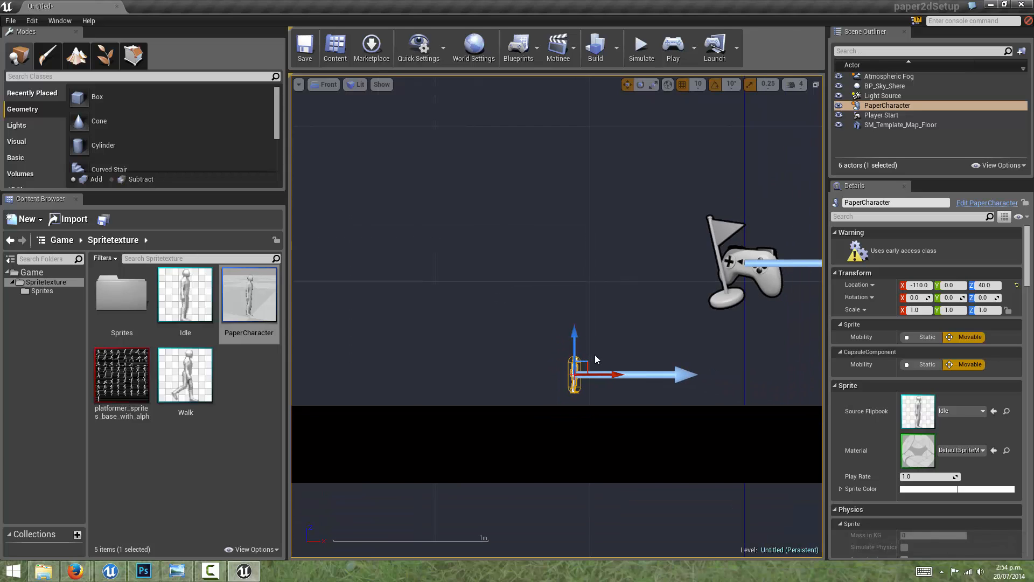
# Step: Delete the PaperCharacter actor from the level
pyautogui.rightClick(890, 106)
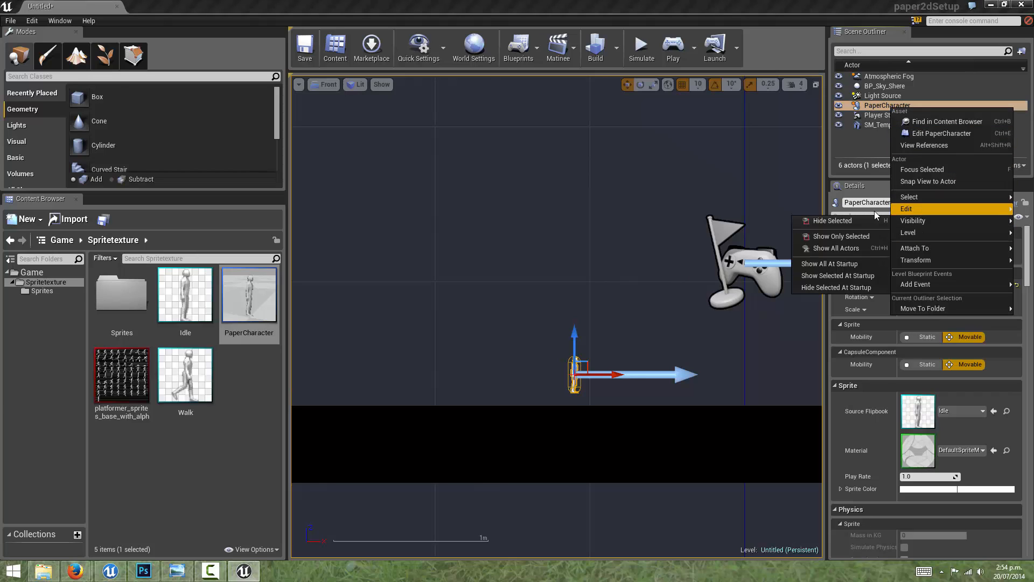
pyautogui.moveTo(907, 211)
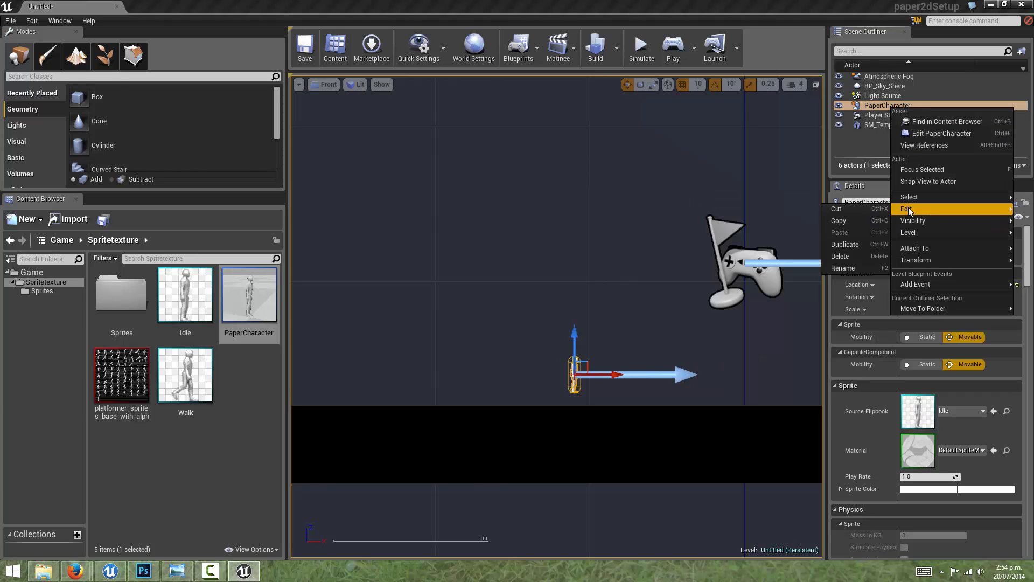
pyautogui.click(841, 257)
# Step: In the World Settings, create a new GameMode override named paperGameMode in the Blueprints folder
pyautogui.scroll(-4, 646, 215)
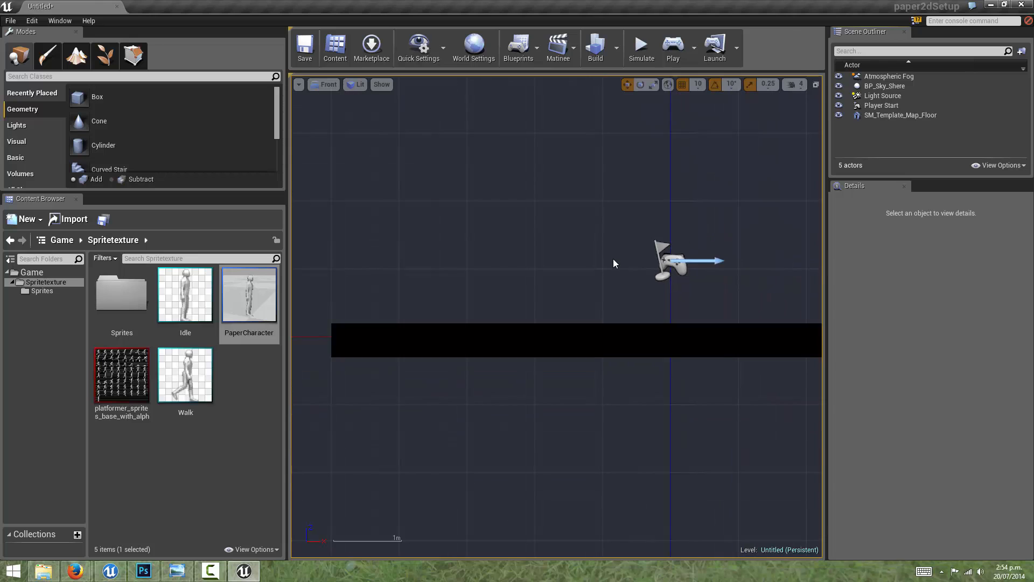
pyautogui.moveTo(670, 253); pyautogui.dragTo(577, 280, button='right')
pyautogui.scroll(2, 572, 257)
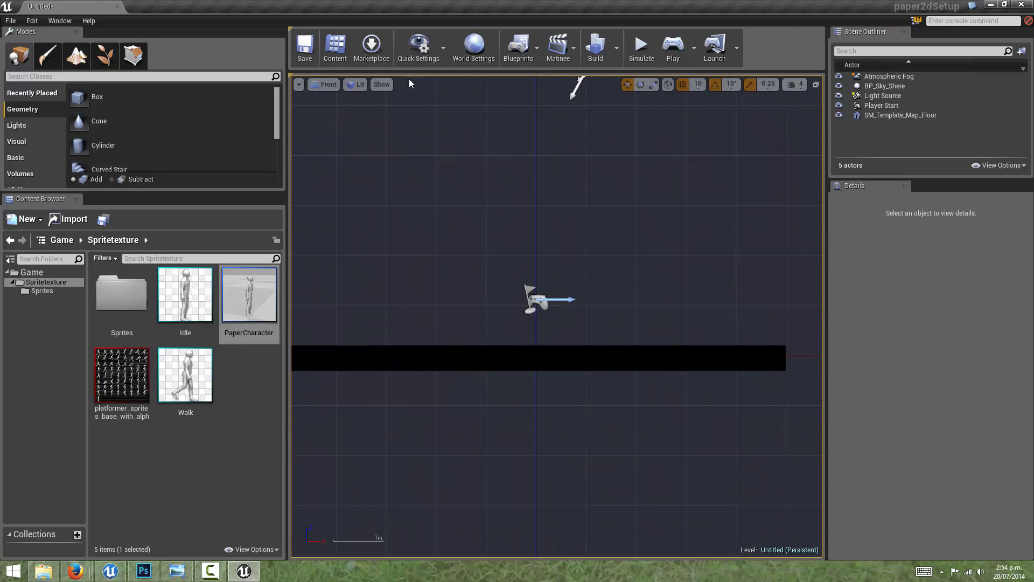
pyautogui.click(469, 50)
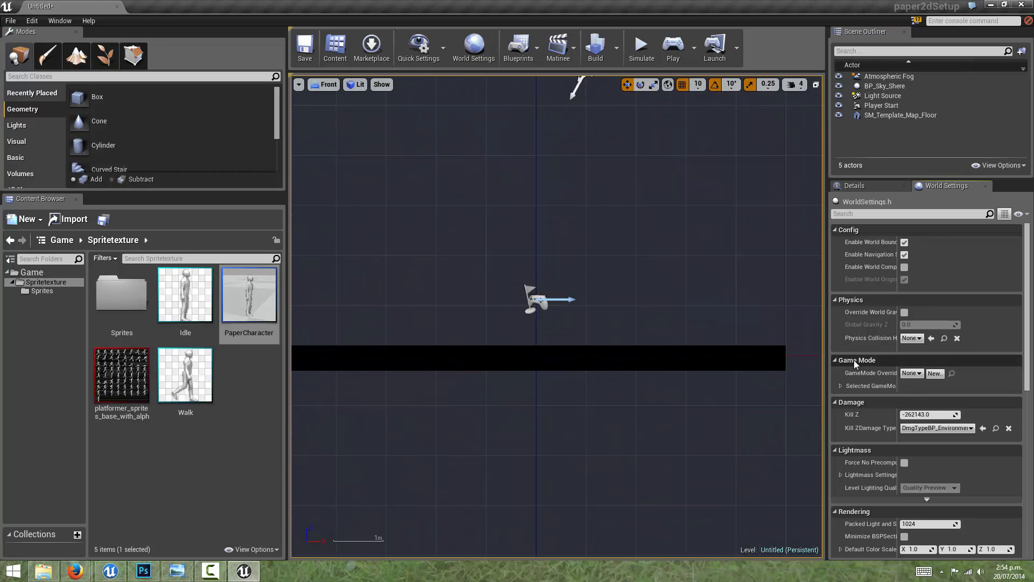
pyautogui.click(839, 386)
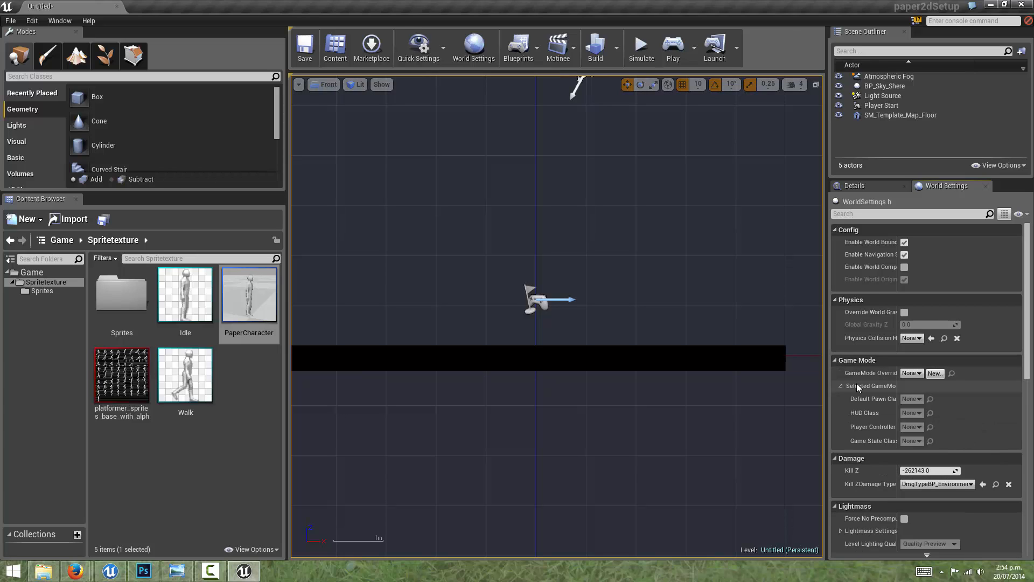
pyautogui.click(935, 374)
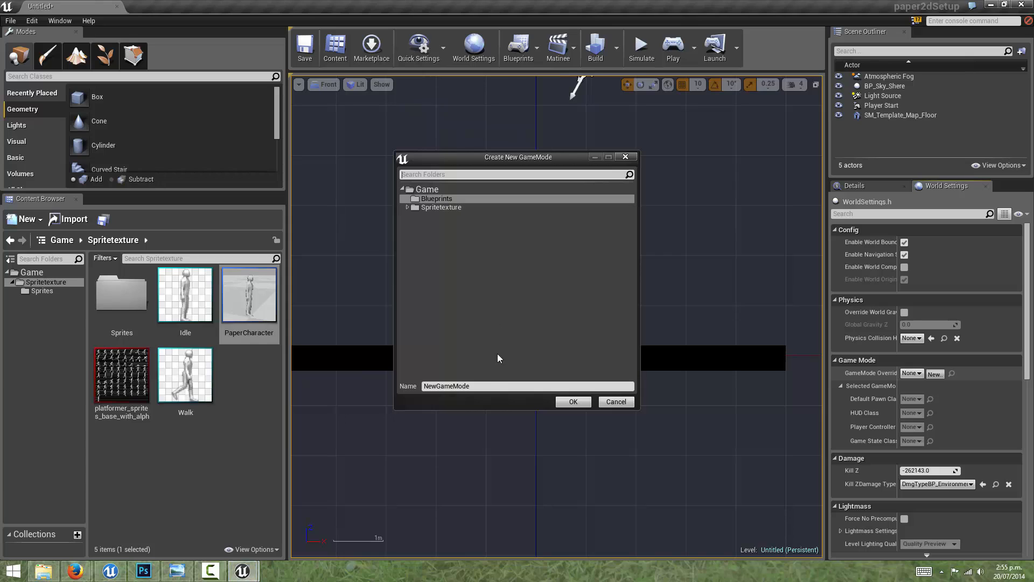
pyautogui.doubleClick(487, 384)
pyautogui.write('p')
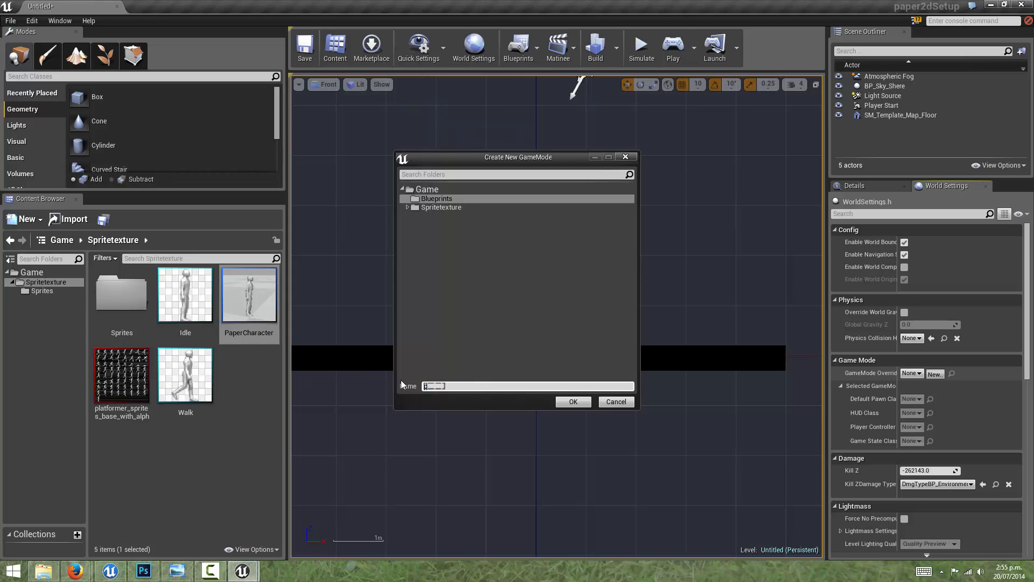
pyautogui.write('aperGameMode')
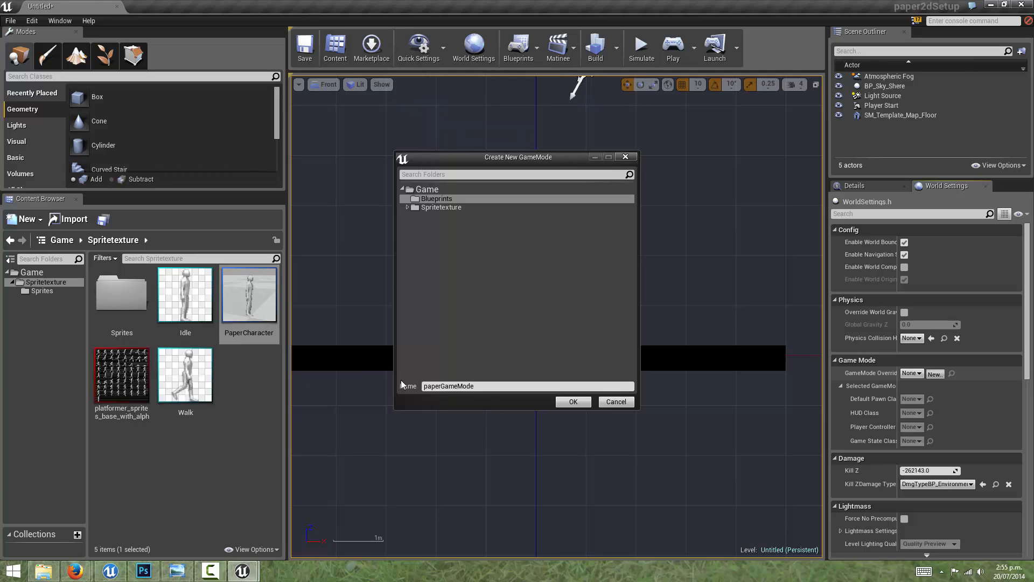
pyautogui.click(584, 401)
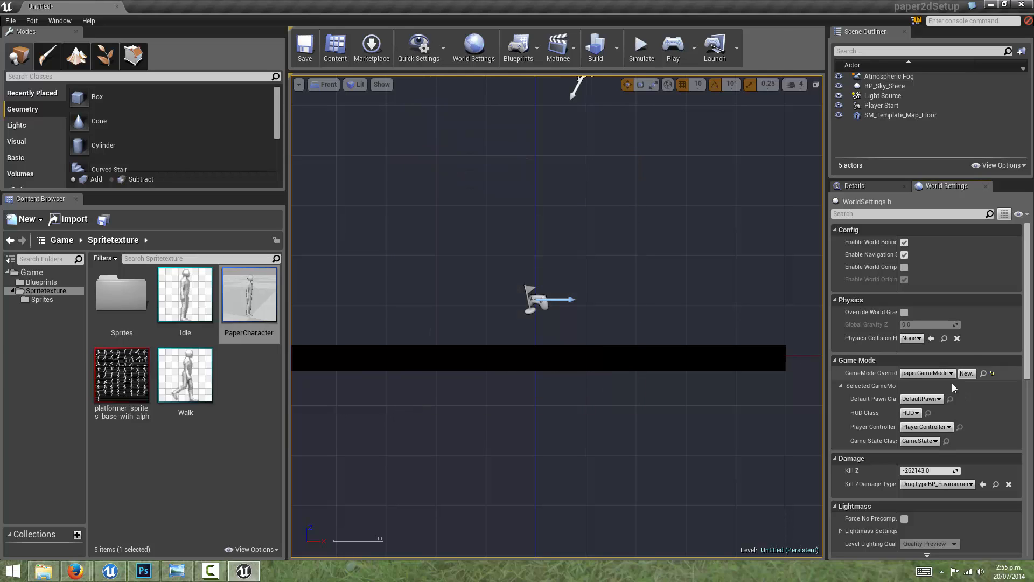
# Step: Set the paperGameMode override's Default Pawn Class to PaperCharacter in the World Settings
pyautogui.click(921, 399)
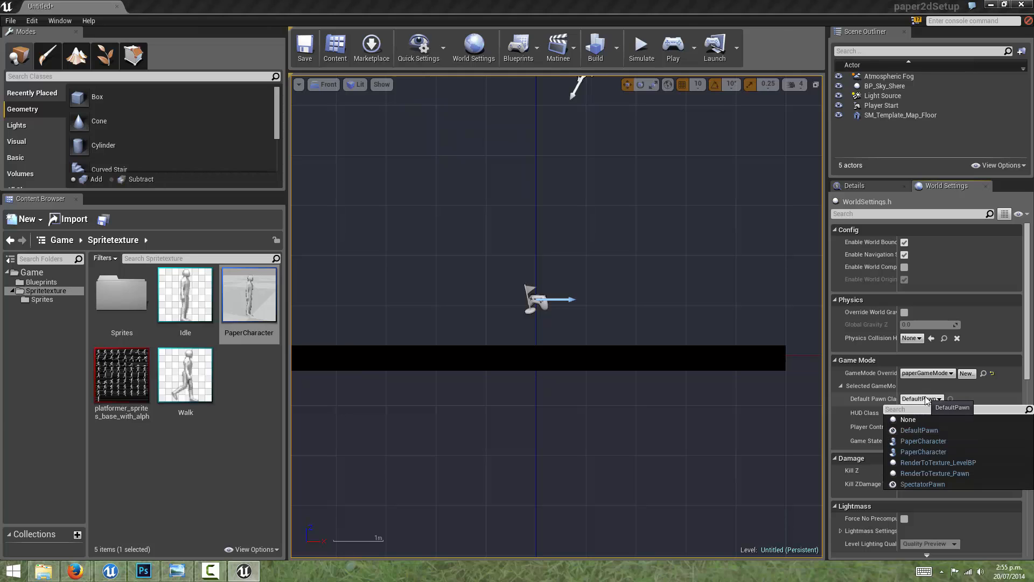
pyautogui.click(931, 453)
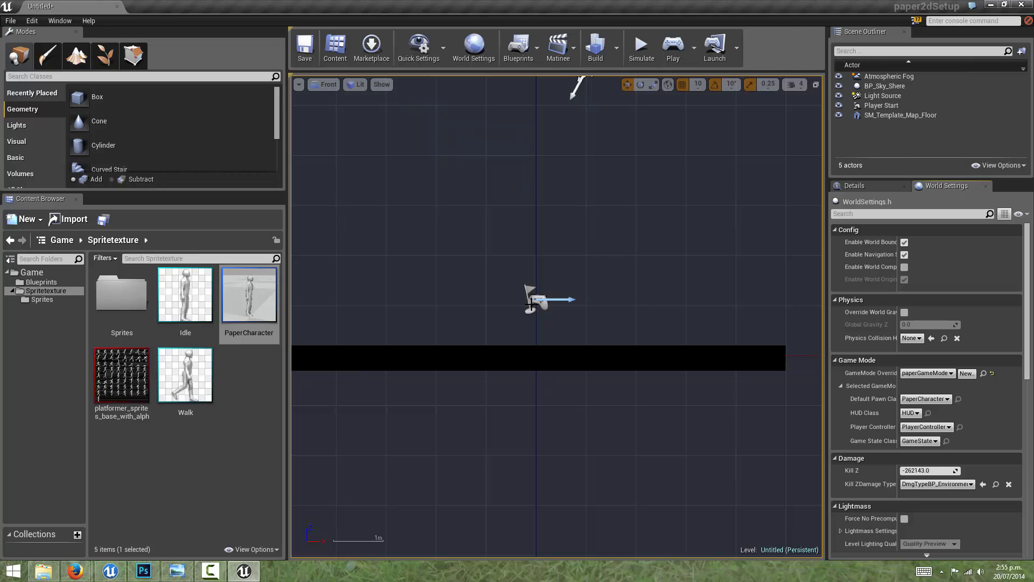
# Step: Raise the Player Start clear of the floor and shift it slightly left in the Front view
pyautogui.click(532, 301)
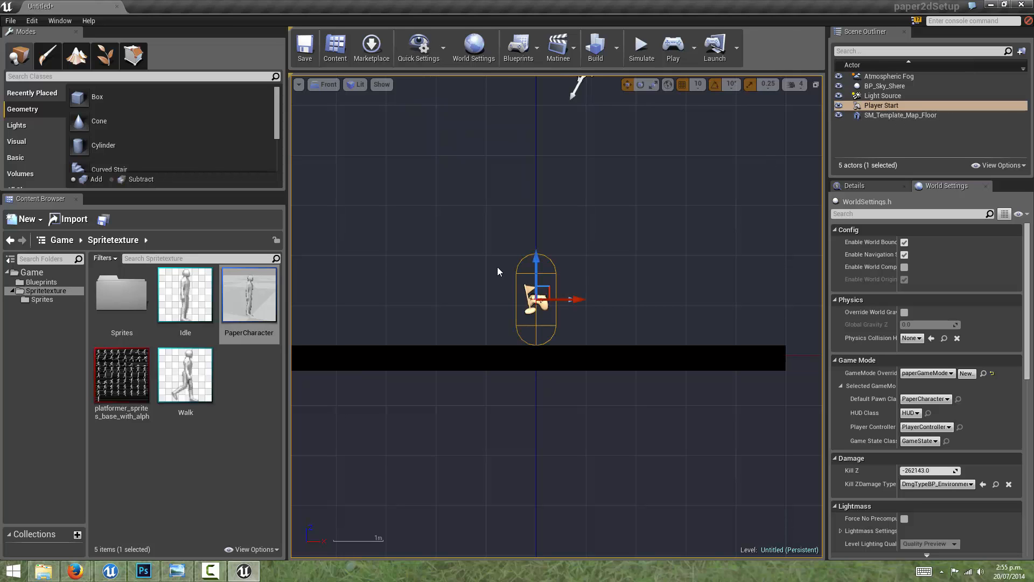
pyautogui.moveTo(546, 286); pyautogui.dragTo(532, 265)
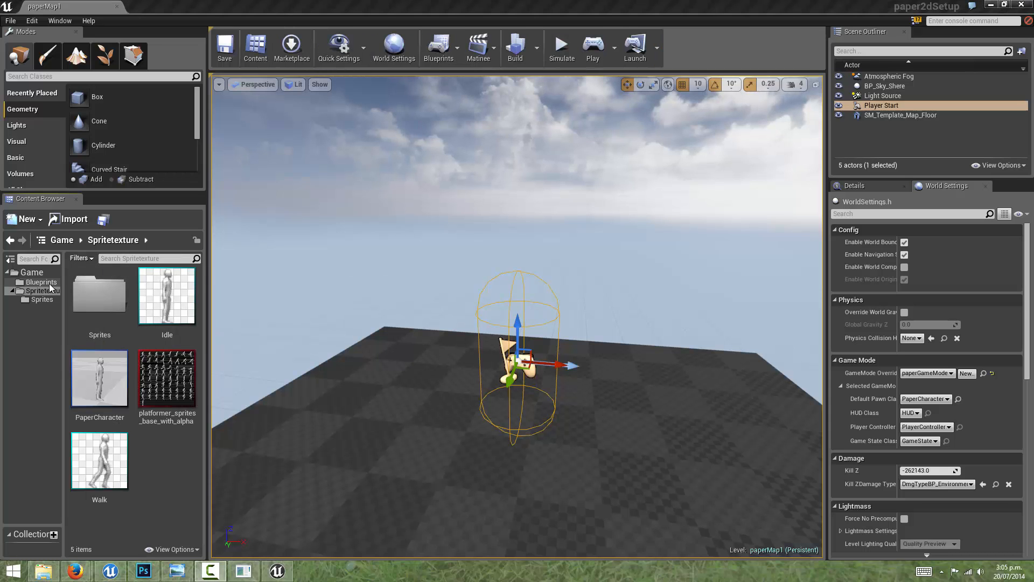
# Step: Open the paperGameMode Blueprint from the Blueprints folder, choose PaperCharacter as its Default Pawn Class, compile it and close it
pyautogui.click(37, 282)
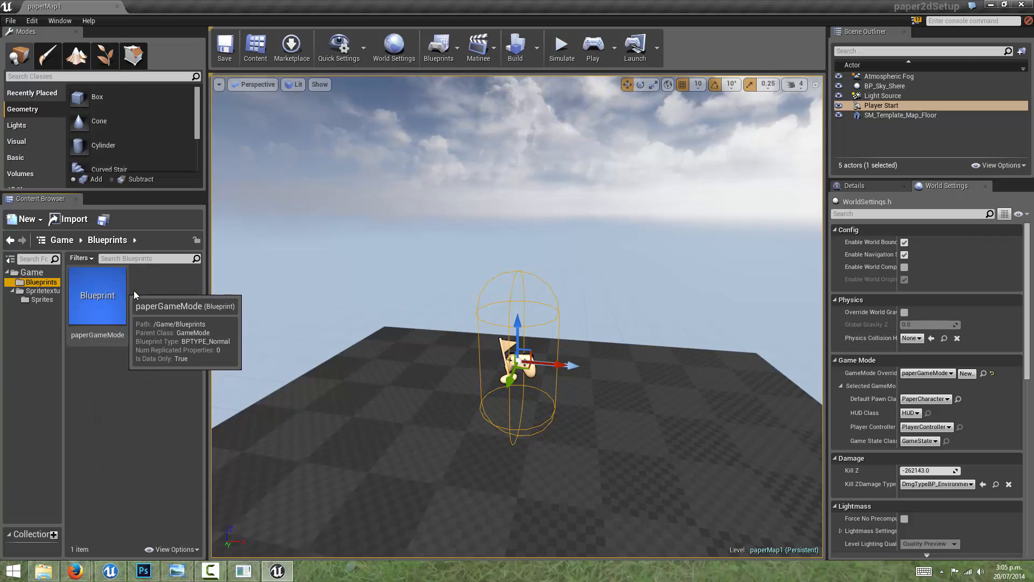
pyautogui.click(93, 304)
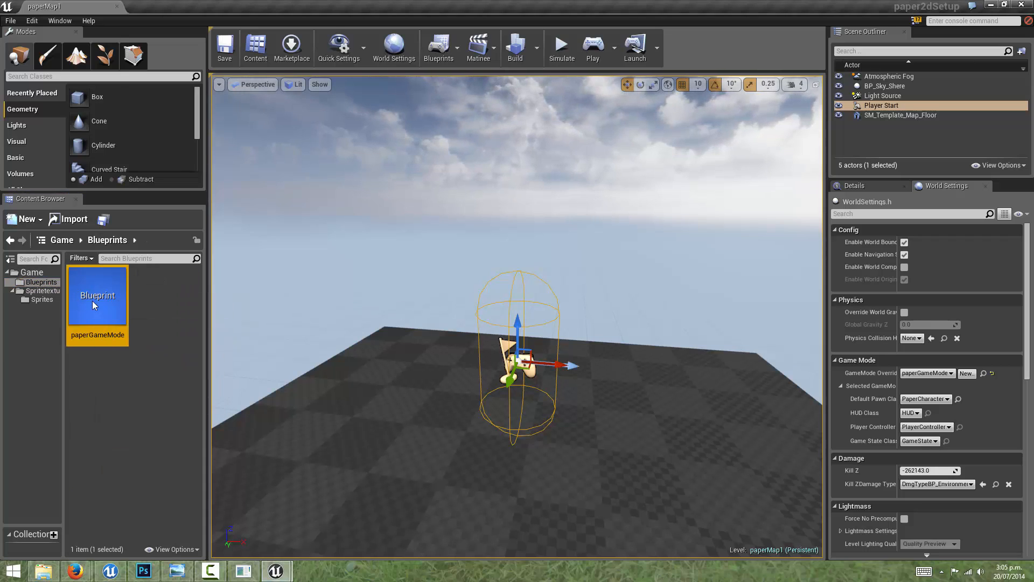
pyautogui.moveTo(1033, 172); pyautogui.dragTo(397, 164)
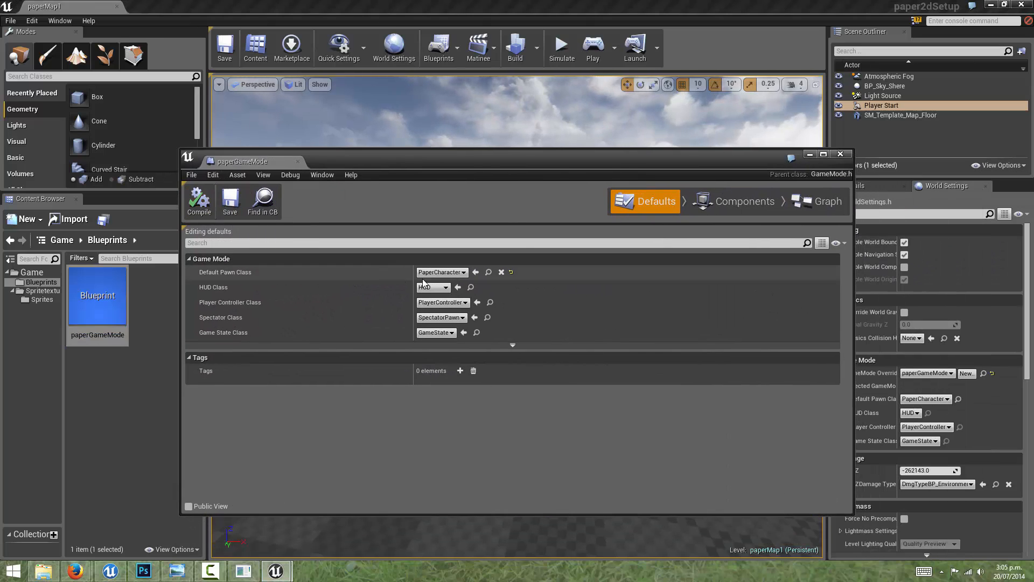
pyautogui.click(440, 272)
pyautogui.click(454, 318)
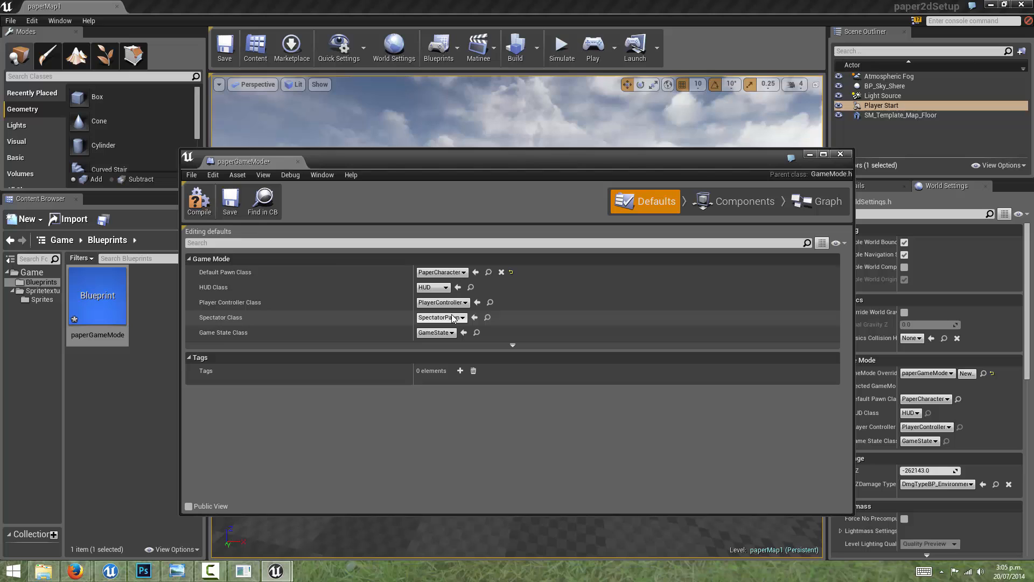
pyautogui.click(199, 200)
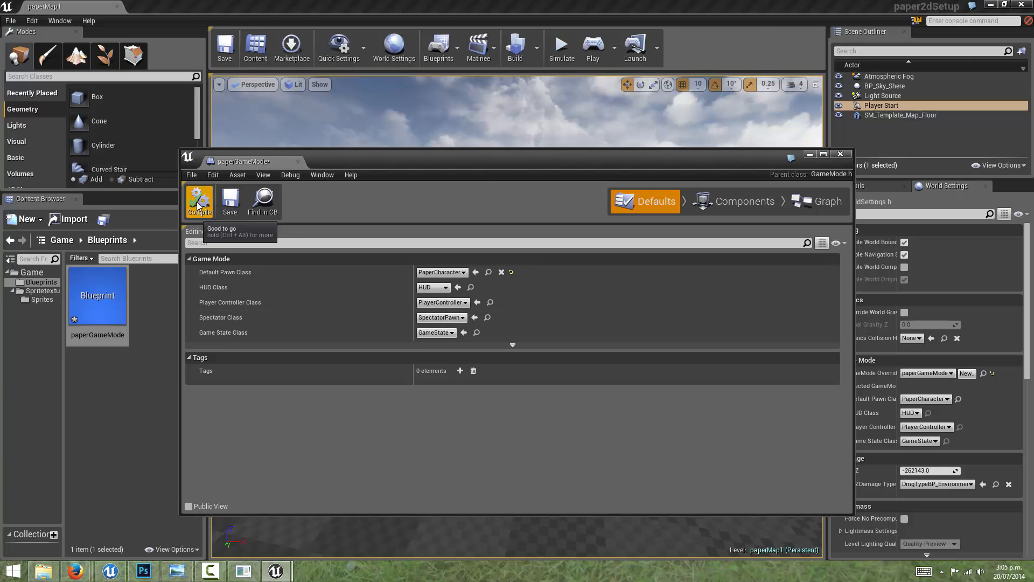
pyautogui.click(841, 154)
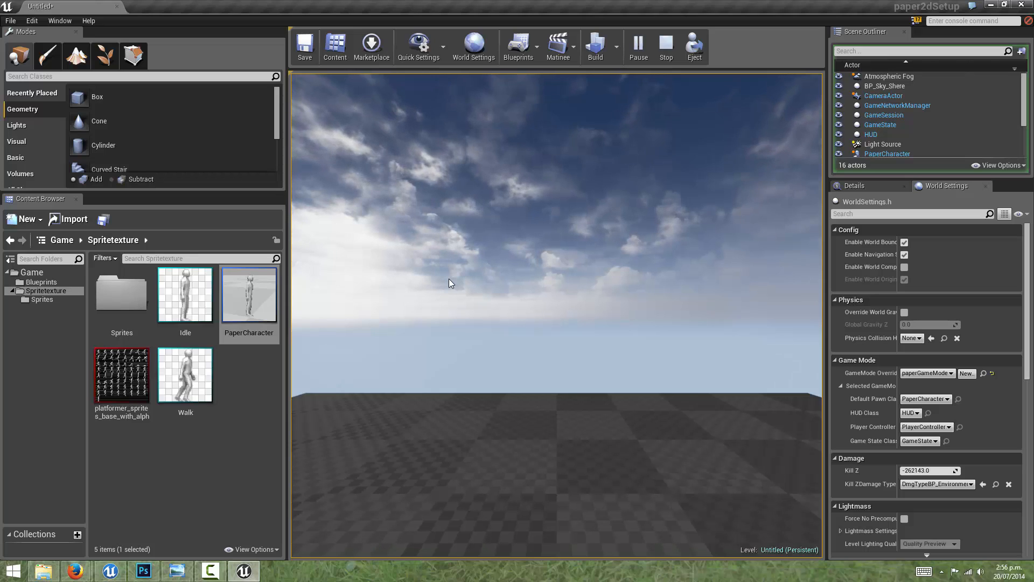
# Step: Stop the play session and open the PaperCharacter Blueprint in its Components mode
pyautogui.press('Escape')
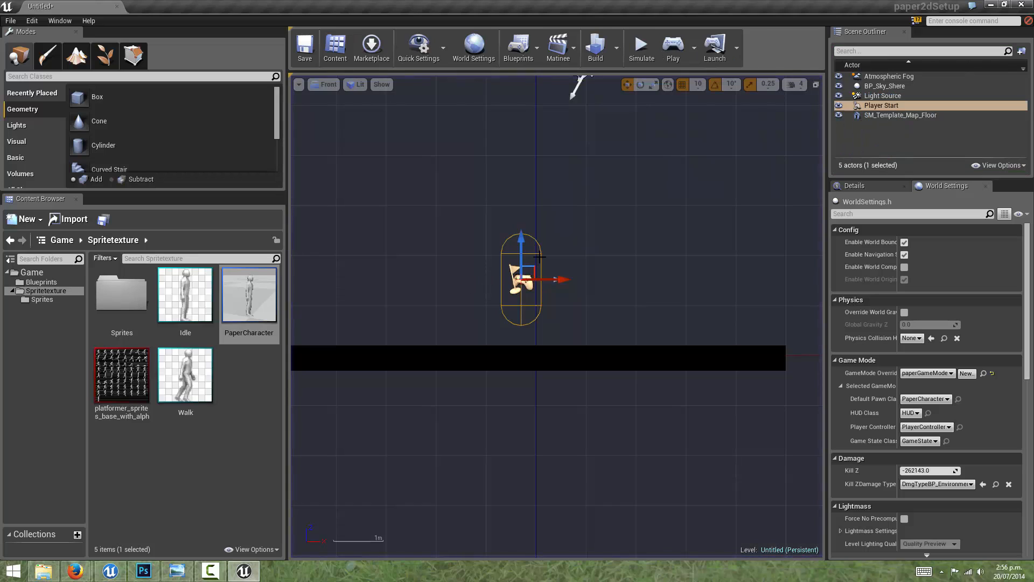
pyautogui.doubleClick(237, 284)
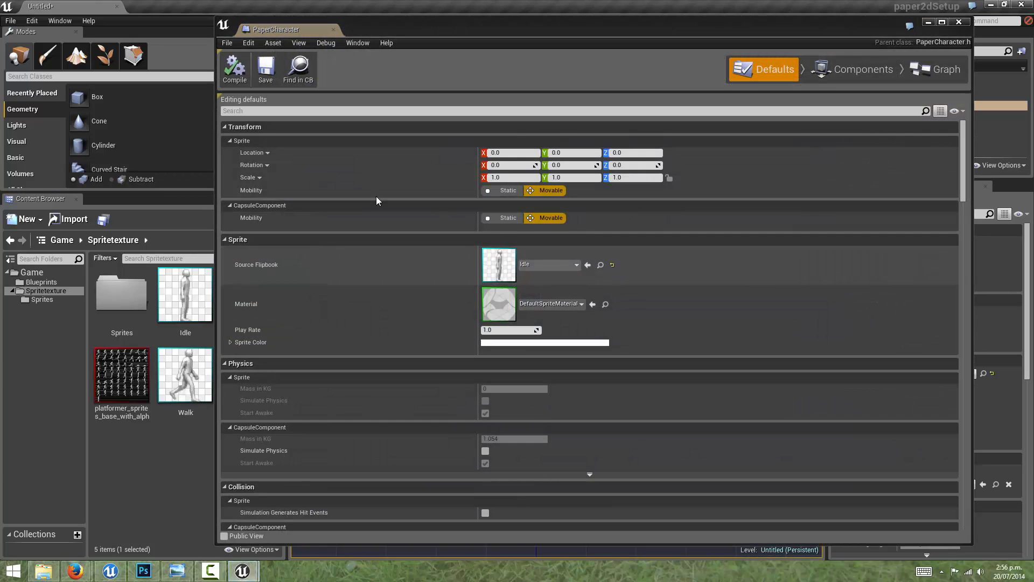
pyautogui.click(862, 68)
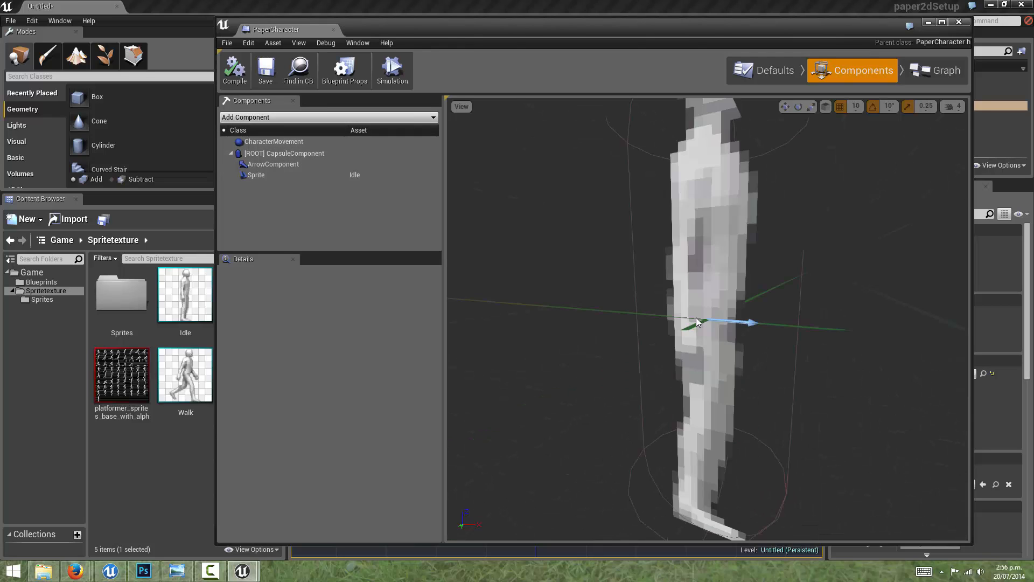
# Step: Add a Spring Arm component to the CapsuleComponent and name it paperCameraArm
pyautogui.click(293, 154)
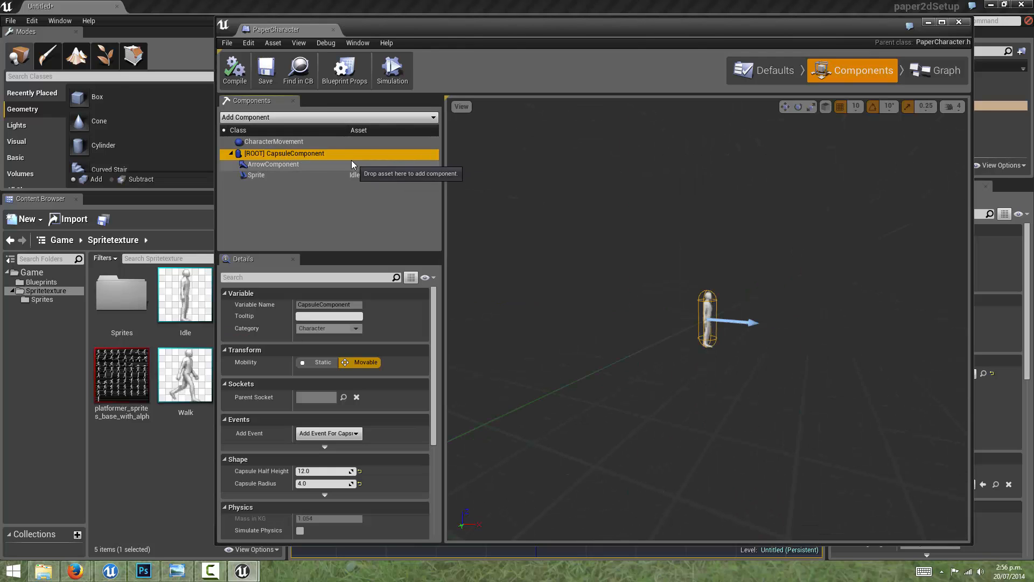
pyautogui.click(316, 118)
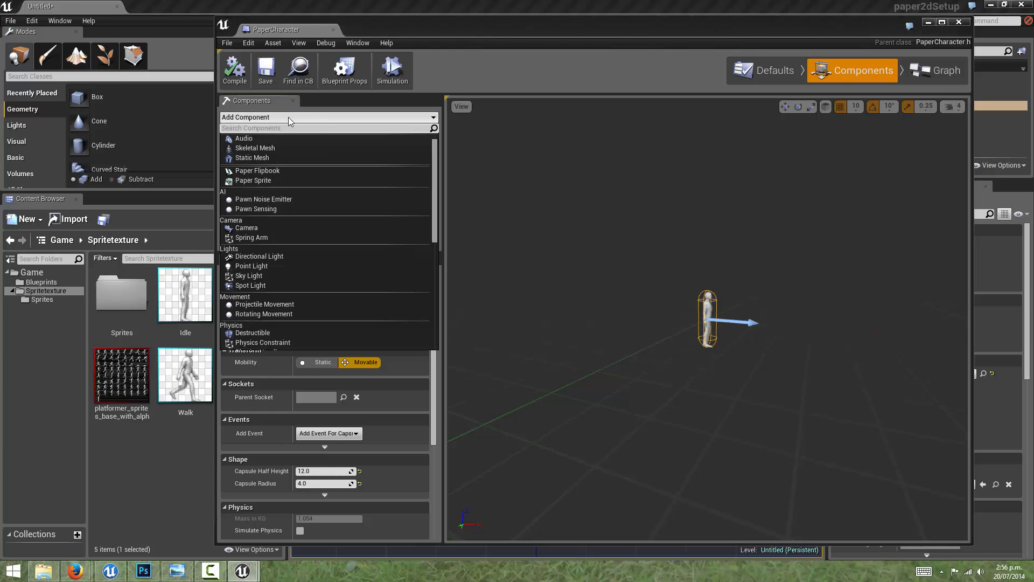
pyautogui.click(257, 238)
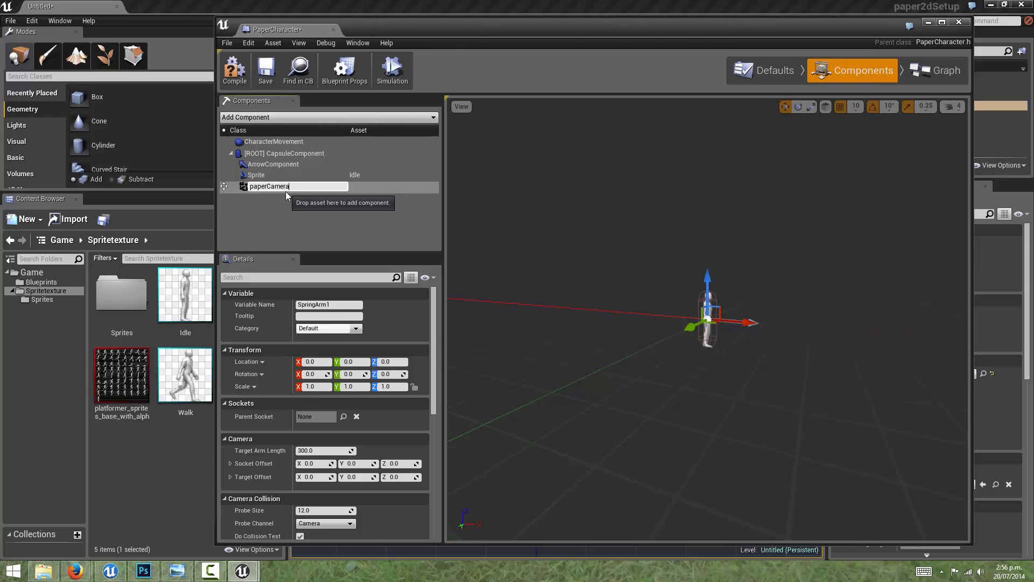
pyautogui.write('paperCameraArm')
pyautogui.press('Return')
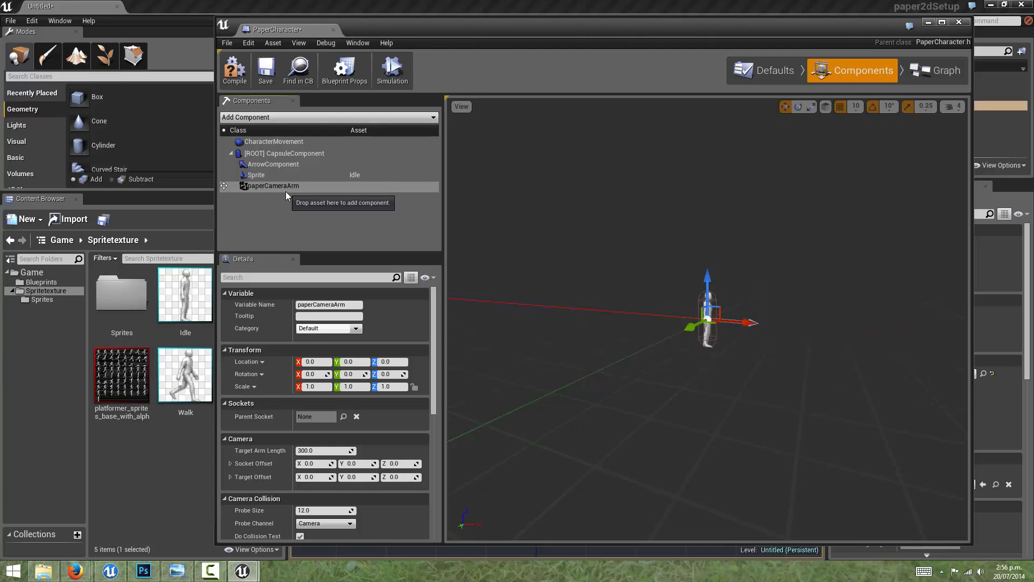
# Step: Set the paperCameraArm component's Z rotation to -90
pyautogui.moveTo(577, 249)
pyautogui.mouseDown()
pyautogui.moveTo(580, 263)
pyautogui.moveTo(570, 251)
pyautogui.mouseUp()
pyautogui.scroll(-10, 570, 250)
pyautogui.moveTo(569, 251); pyautogui.dragTo(596, 258, button='middle')
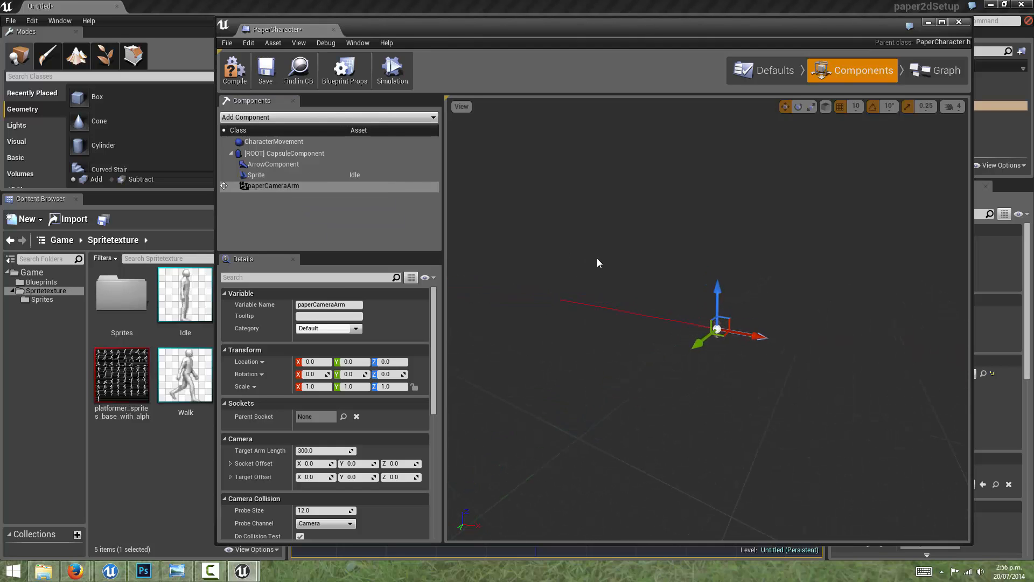
pyautogui.moveTo(596, 259)
pyautogui.mouseDown()
pyautogui.moveTo(635, 262)
pyautogui.moveTo(610, 260)
pyautogui.mouseUp()
pyautogui.scroll(3, 609, 259)
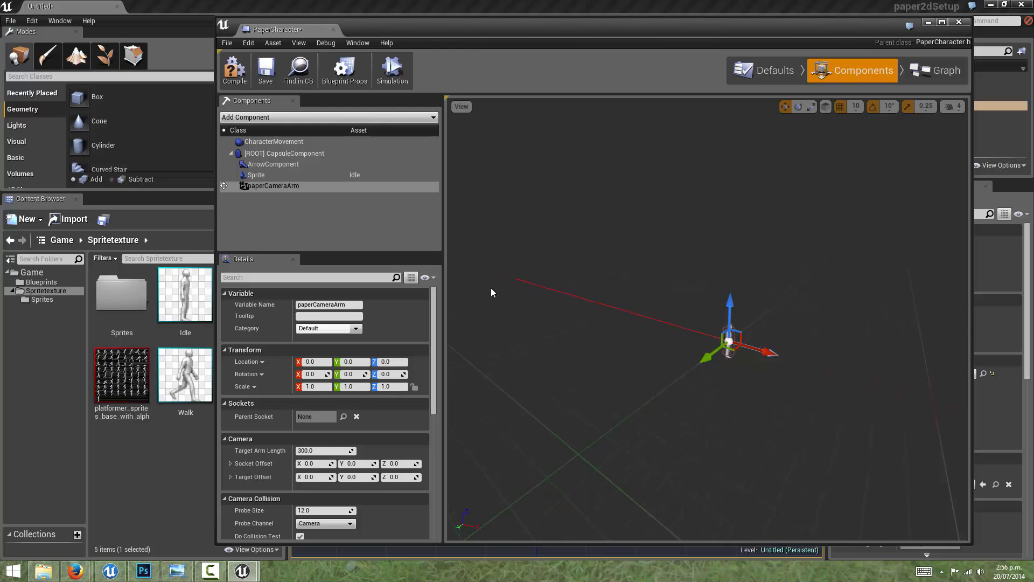
pyautogui.moveTo(651, 287)
pyautogui.mouseDown()
pyautogui.moveTo(731, 280)
pyautogui.moveTo(637, 266)
pyautogui.moveTo(661, 270)
pyautogui.moveTo(650, 270)
pyautogui.mouseUp()
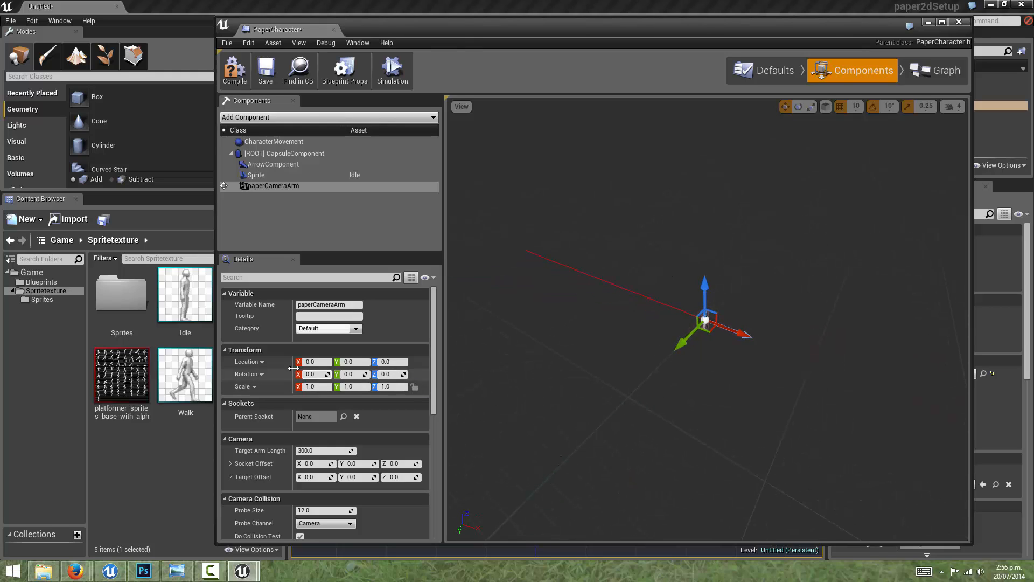
pyautogui.click(391, 374)
pyautogui.write('-')
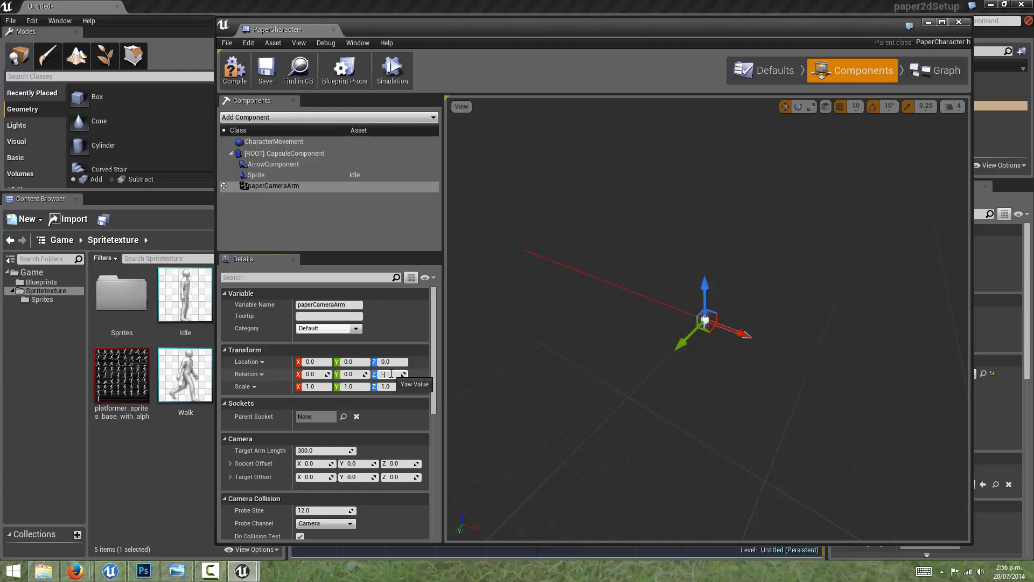
pyautogui.write('90')
pyautogui.press('Return')
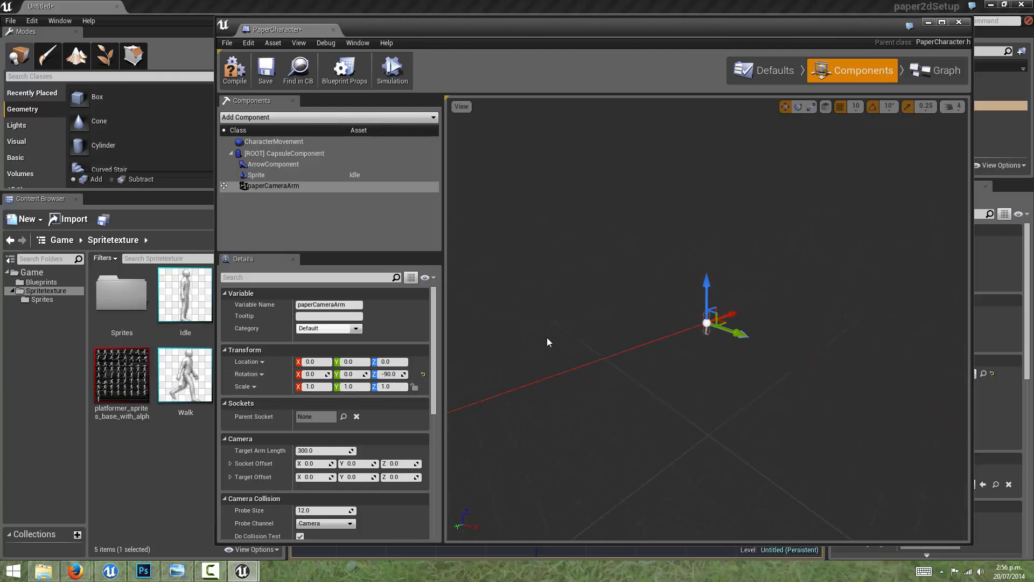
# Step: Add a Camera component to the PaperCharacter Blueprint, keeping its default name
pyautogui.scroll(10, 629, 342)
pyautogui.scroll(-9, 655, 341)
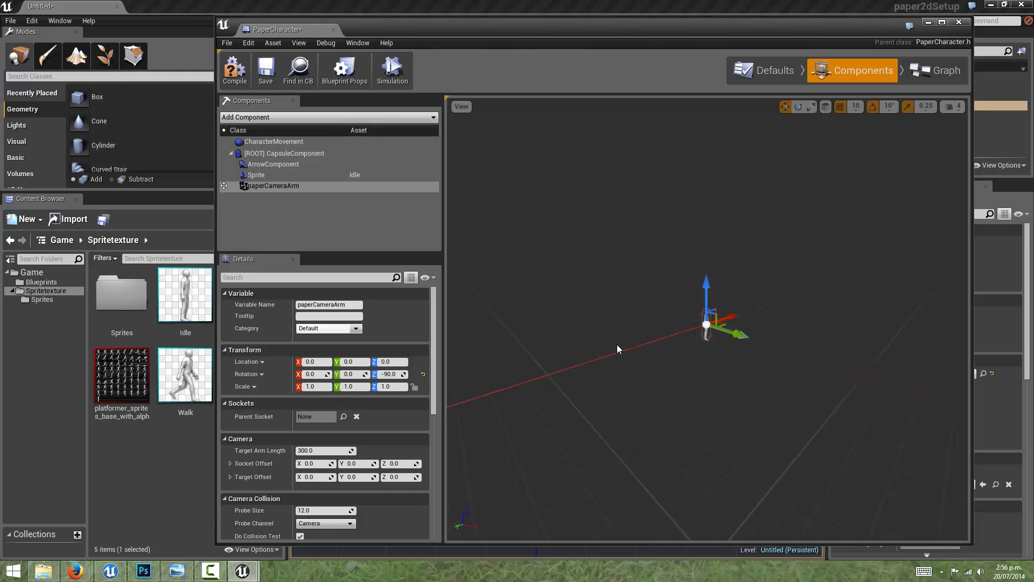
pyautogui.moveTo(617, 344)
pyautogui.mouseDown(button='middle')
pyautogui.moveTo(642, 339)
pyautogui.moveTo(599, 337)
pyautogui.moveTo(629, 341)
pyautogui.mouseUp(button='middle')
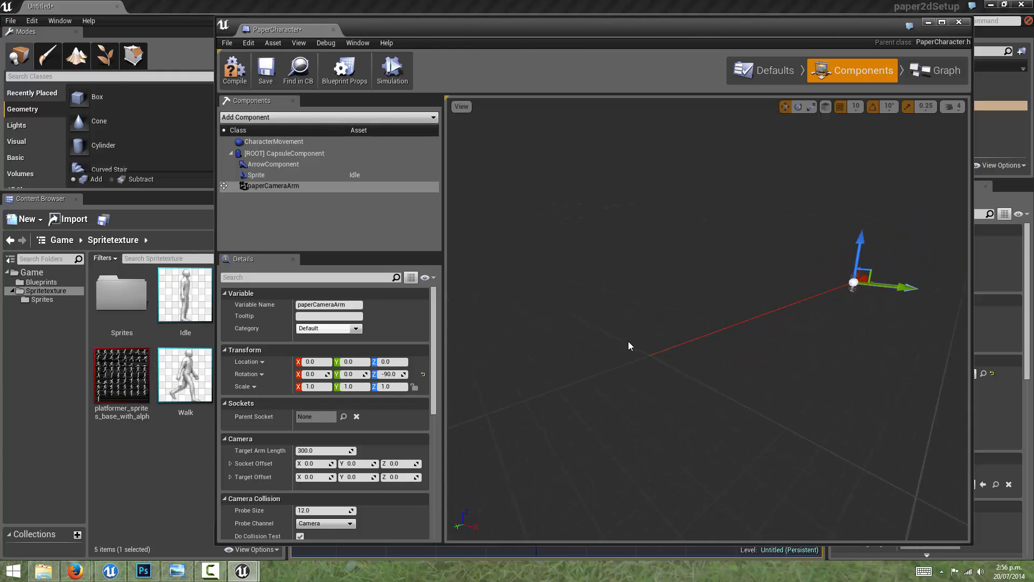
pyautogui.click(290, 186)
pyautogui.click(286, 120)
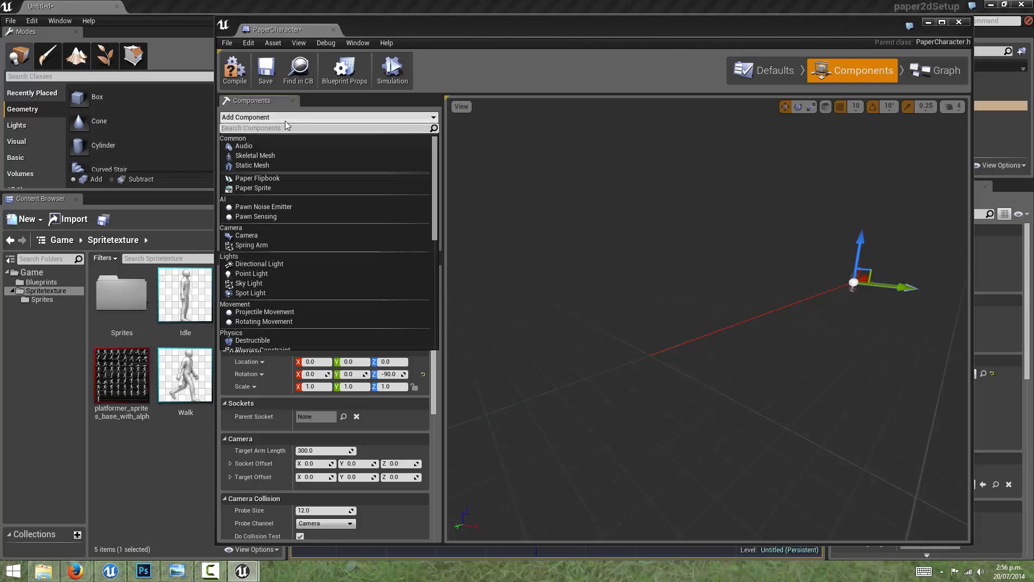
pyautogui.click(247, 235)
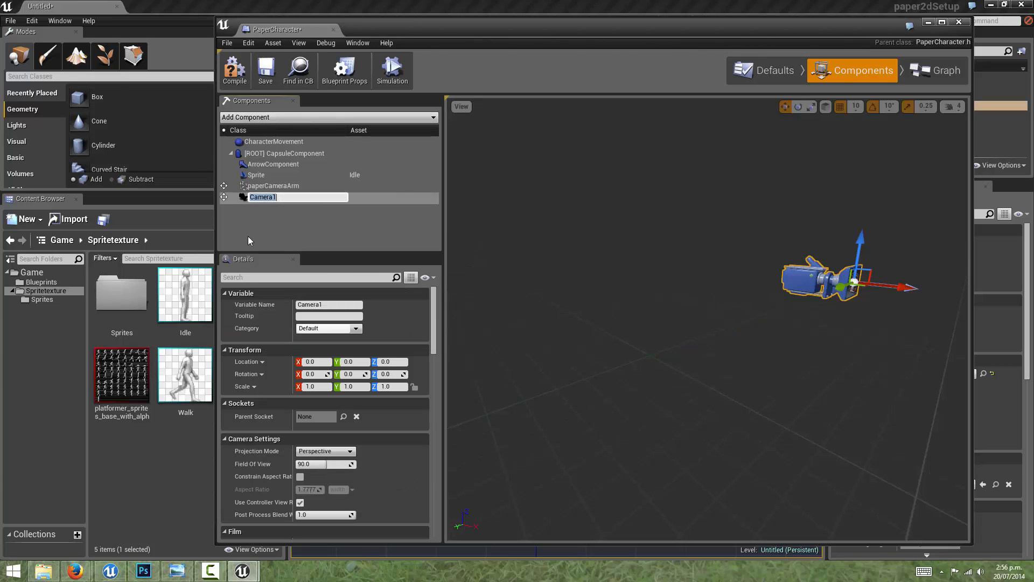
pyautogui.moveTo(691, 265); pyautogui.dragTo(711, 269)
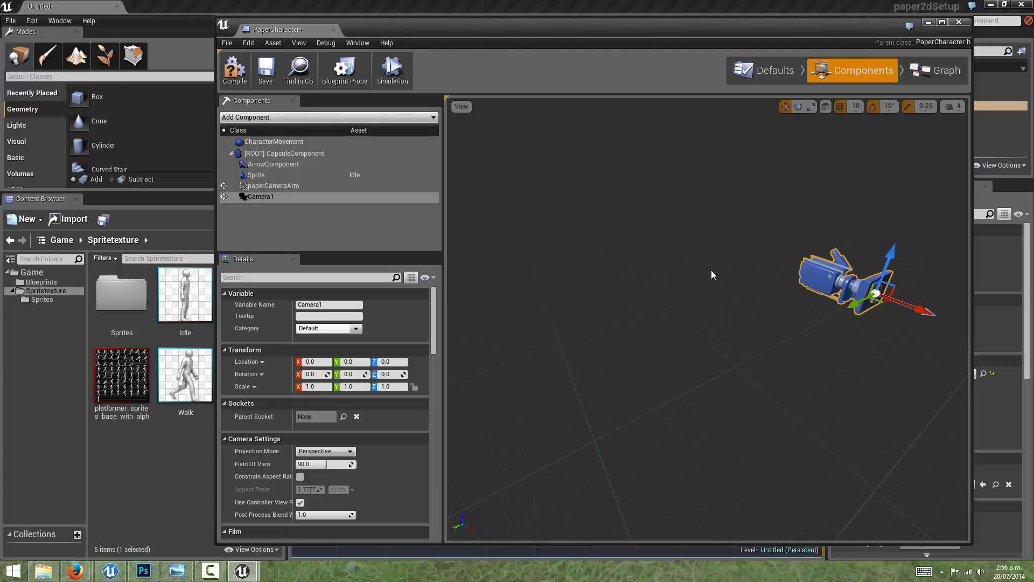
# Step: Attach the new camera component to paperCameraArm as its child
pyautogui.moveTo(781, 258); pyautogui.dragTo(735, 326)
pyautogui.scroll(-5, 762, 377)
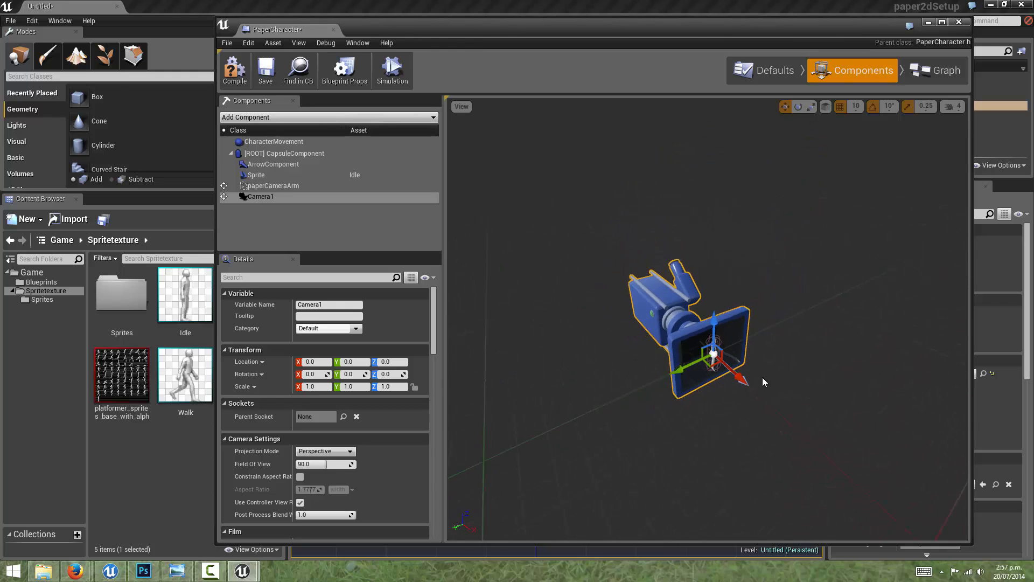
pyautogui.click(302, 186)
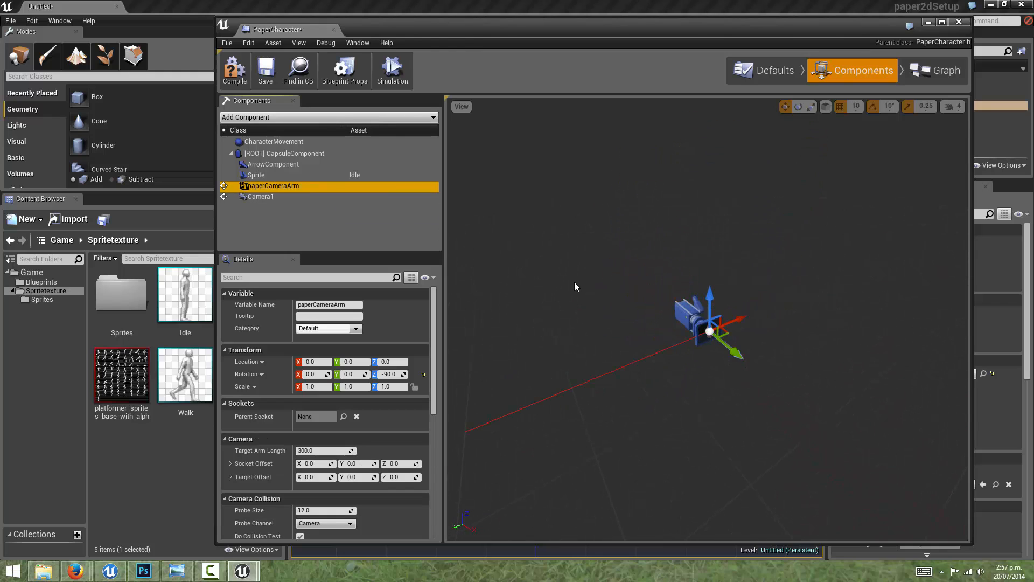
pyautogui.click(263, 197)
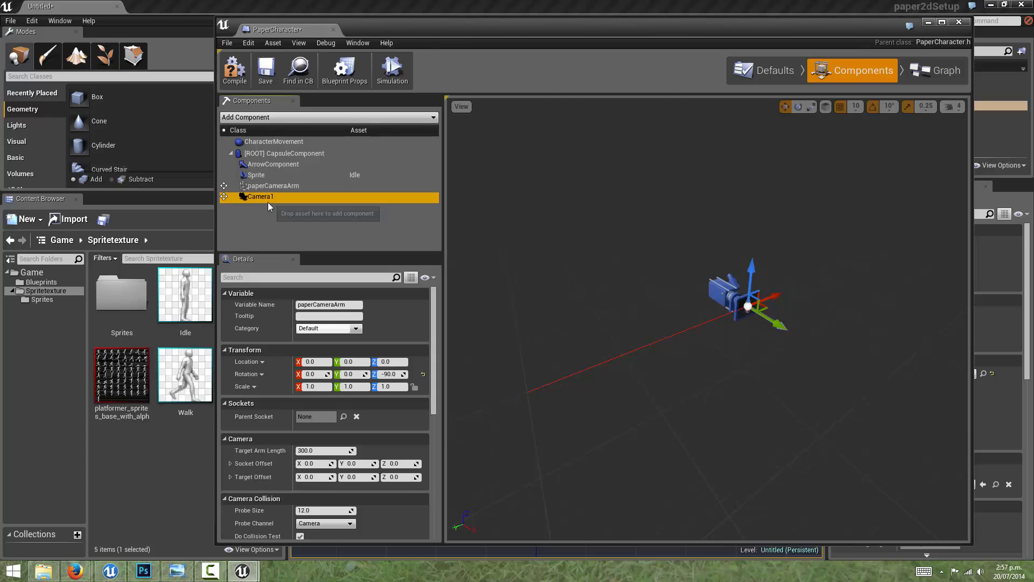
pyautogui.moveTo(261, 196); pyautogui.dragTo(267, 185)
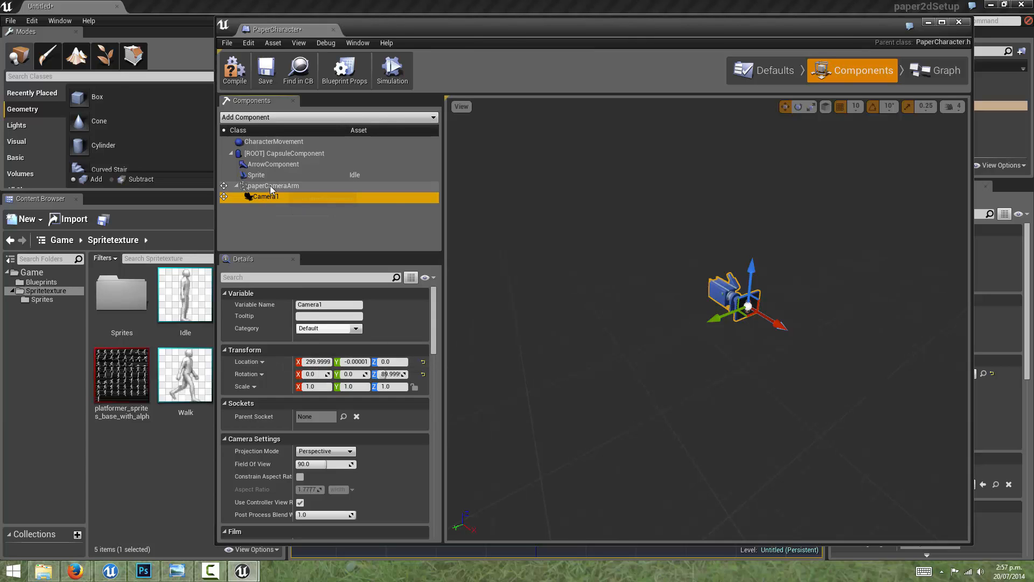
# Step: Reset the camera relative to its arm by setting its X and Y location and its Z rotation to 0
pyautogui.click(316, 362)
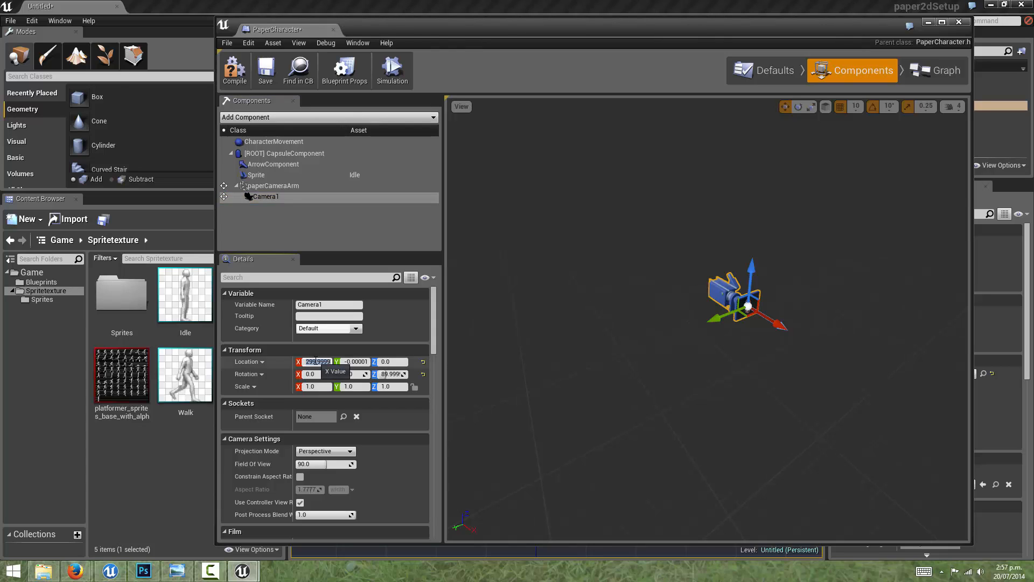
pyautogui.write('0')
pyautogui.click(353, 361)
pyautogui.write('0')
pyautogui.click(395, 364)
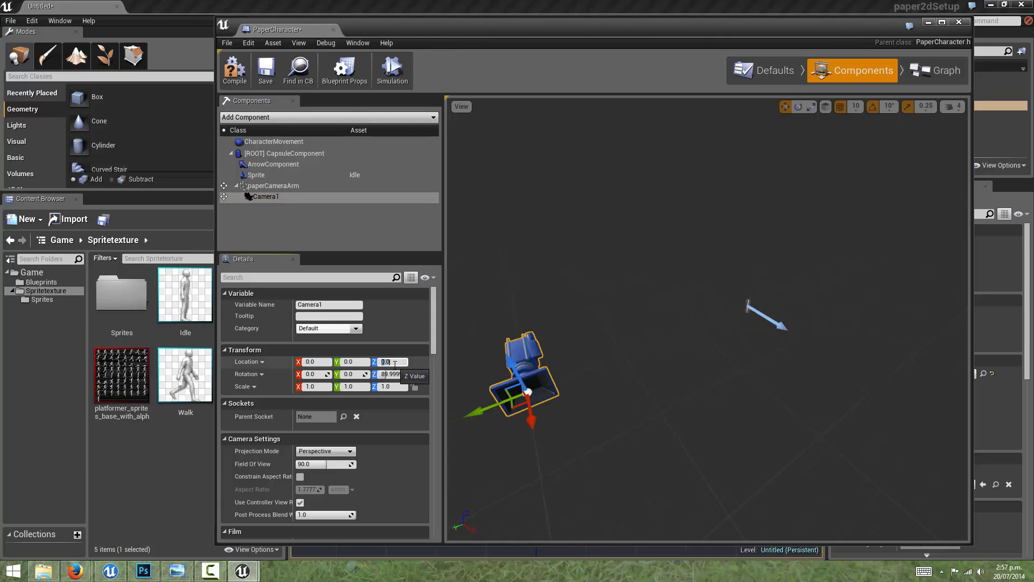
pyautogui.click(396, 374)
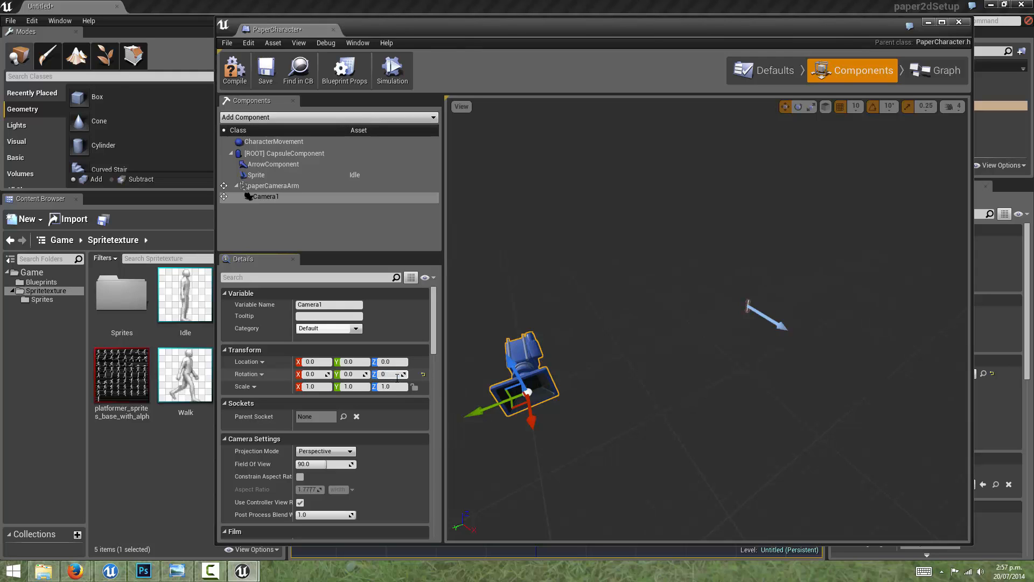
pyautogui.write('0')
pyautogui.press('Return')
pyautogui.moveTo(615, 321); pyautogui.dragTo(625, 316, button='middle')
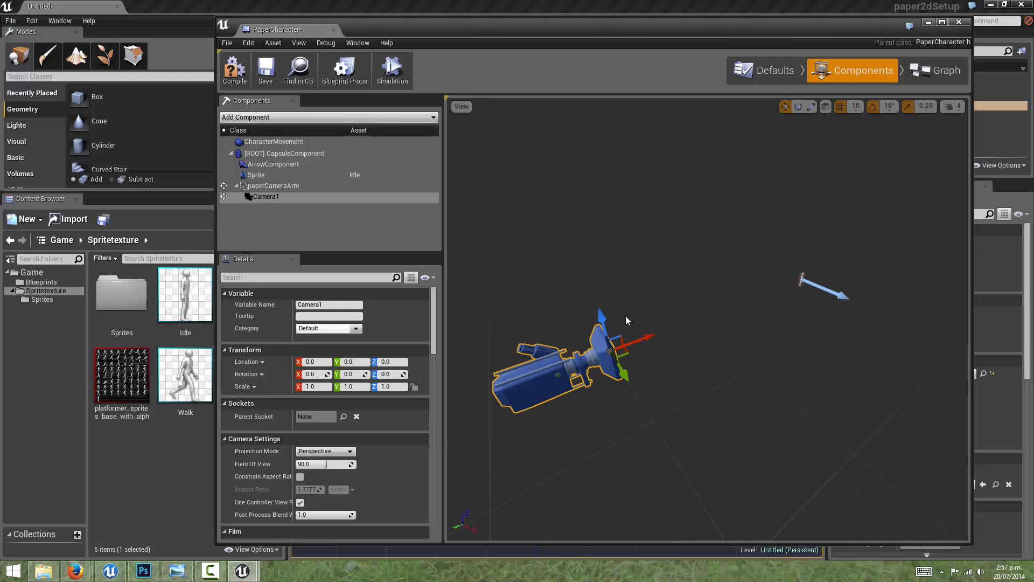
# Step: Turn off Use Controller View Rotation for Camera1 and compile the PaperCharacter Blueprint
pyautogui.click(267, 189)
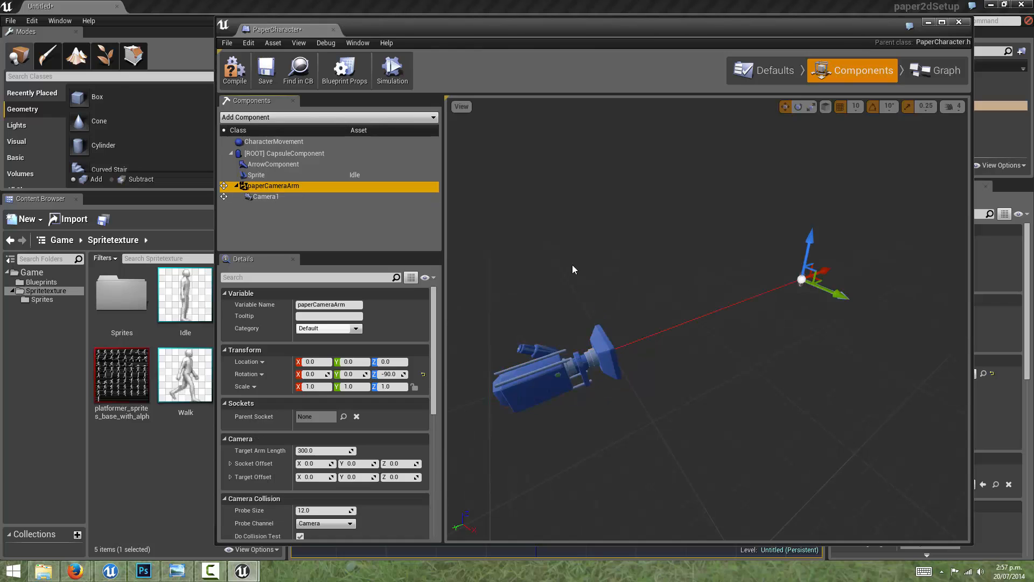
pyautogui.moveTo(588, 354); pyautogui.dragTo(636, 391)
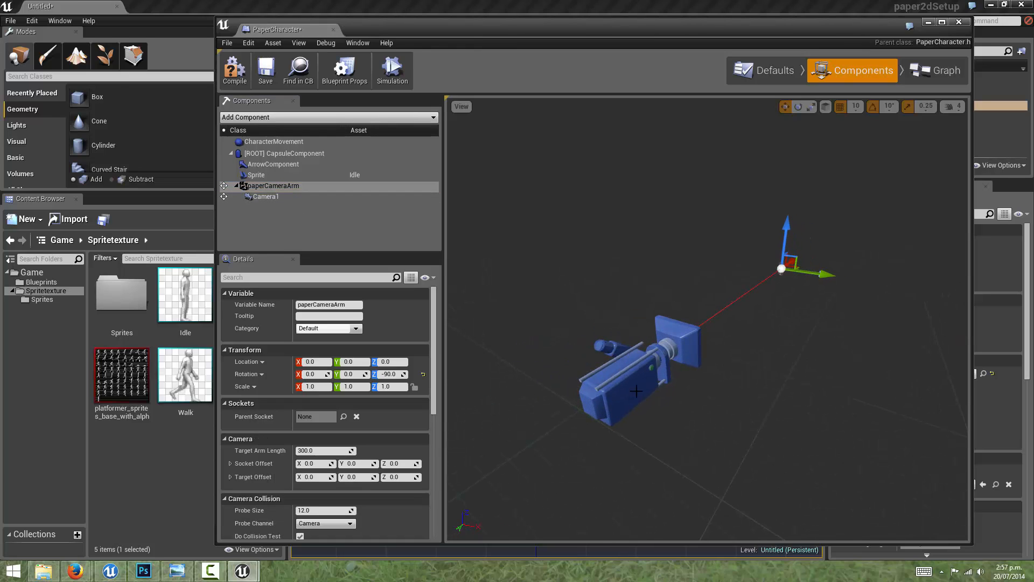
pyautogui.moveTo(715, 271); pyautogui.dragTo(668, 282)
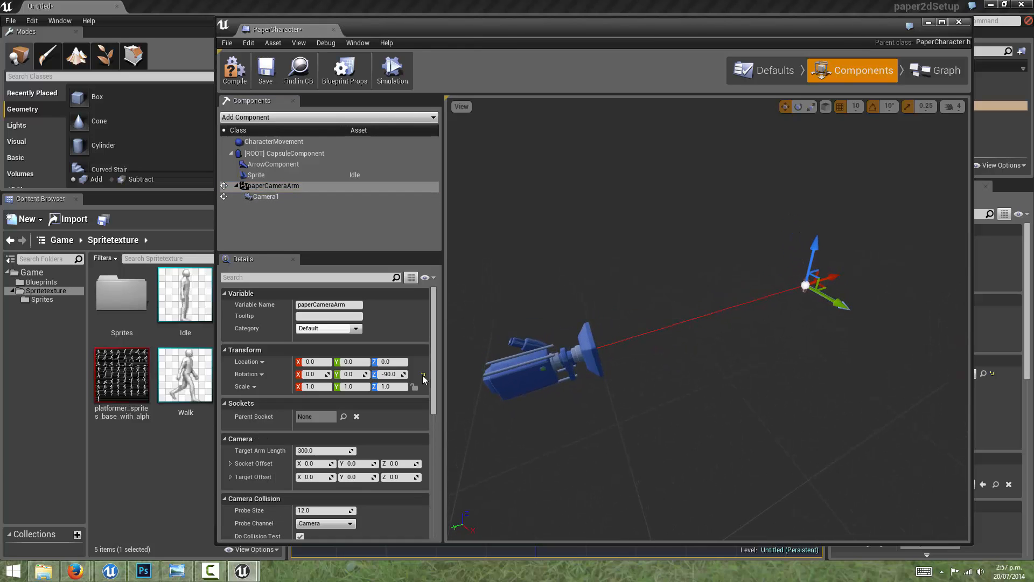
pyautogui.scroll(-4, 406, 386)
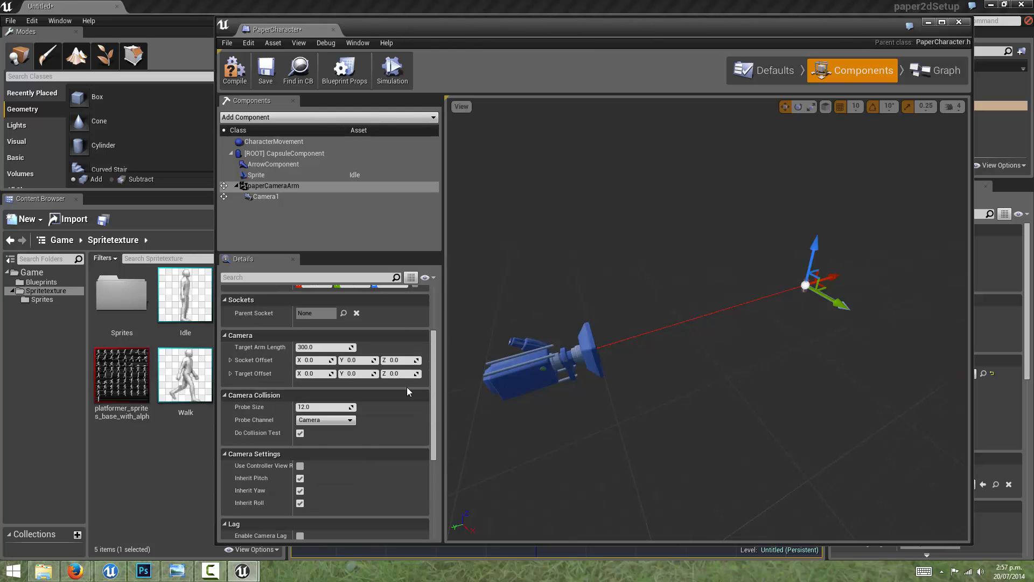
pyautogui.scroll(-3, 406, 386)
pyautogui.click(295, 196)
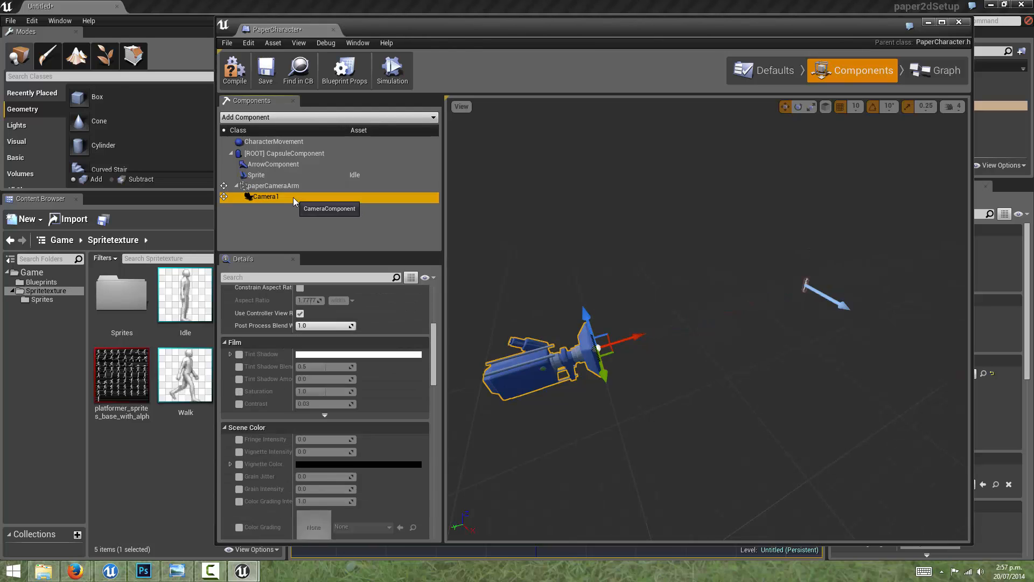
pyautogui.scroll(-10, 392, 426)
pyautogui.scroll(-6, 391, 427)
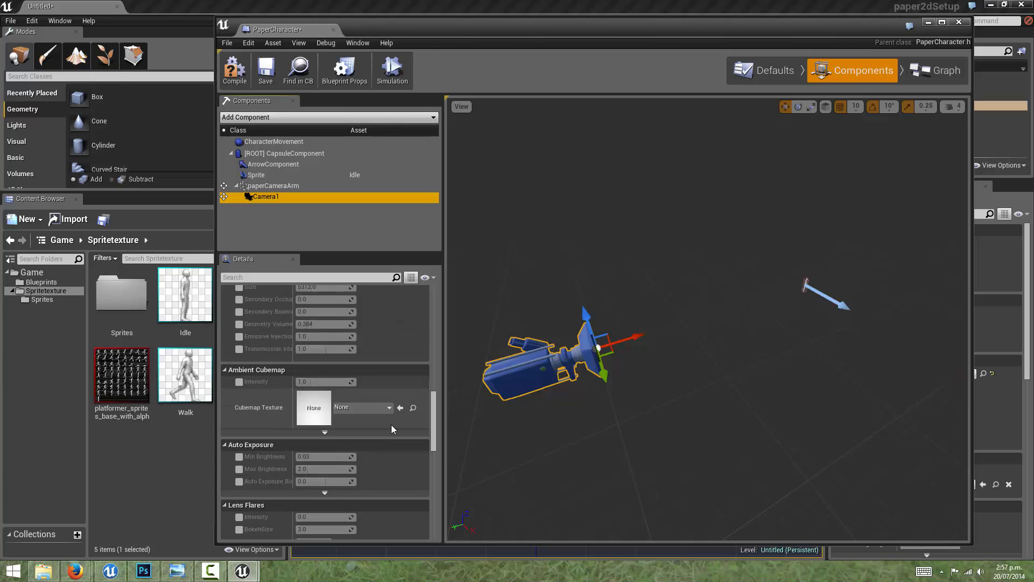
pyautogui.moveTo(435, 428); pyautogui.dragTo(432, 314)
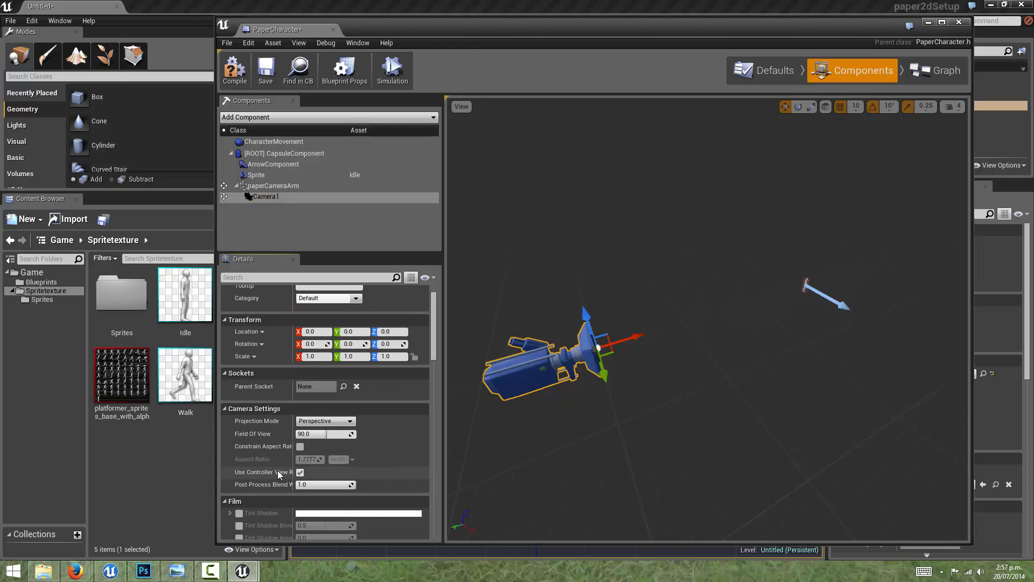
pyautogui.click(300, 472)
pyautogui.click(235, 71)
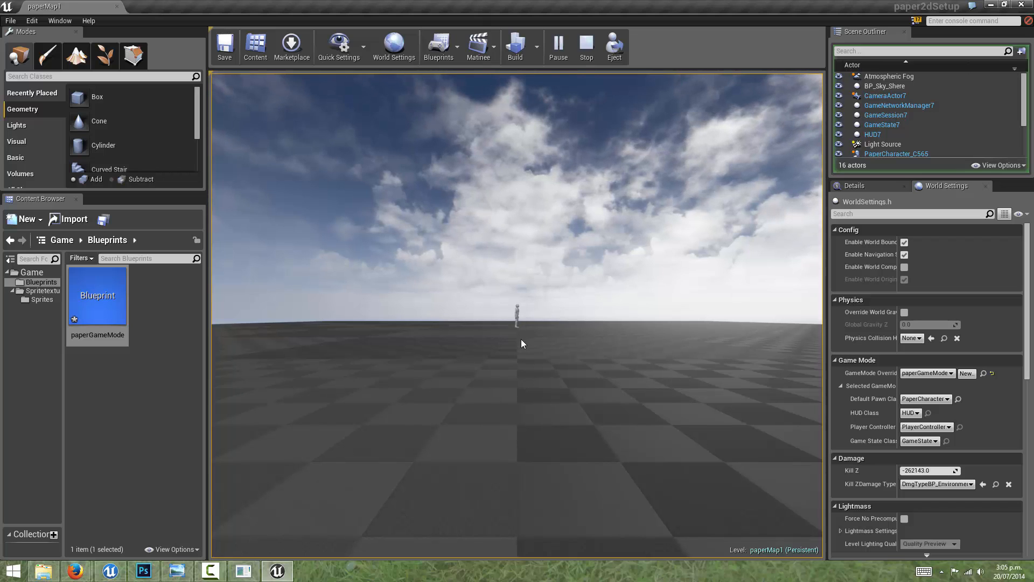
# Step: Open the PaperCharacter Blueprint from the Spritetexture folder and show its components, including the camera arm
pyautogui.click(522, 323)
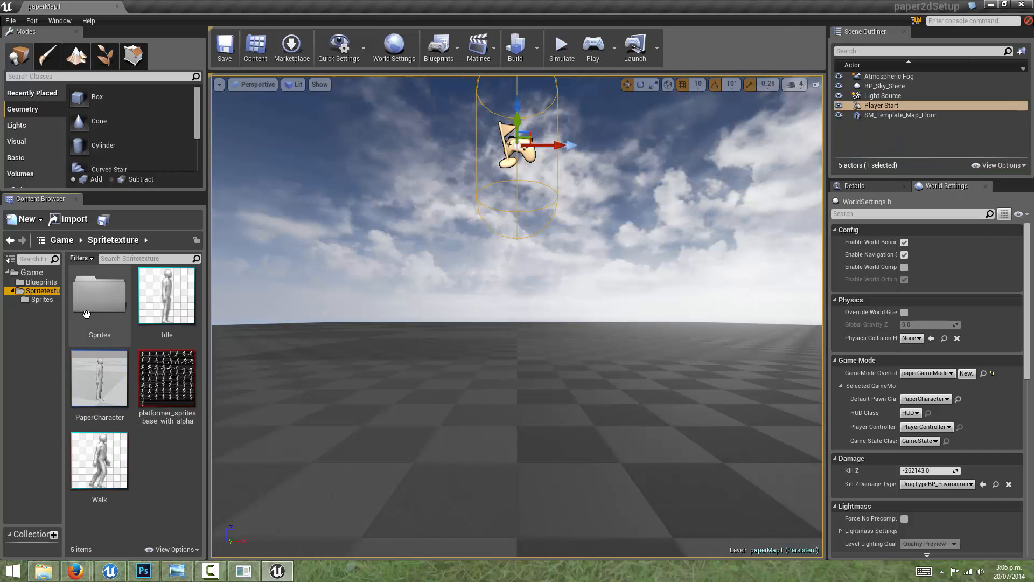
pyautogui.doubleClick(97, 388)
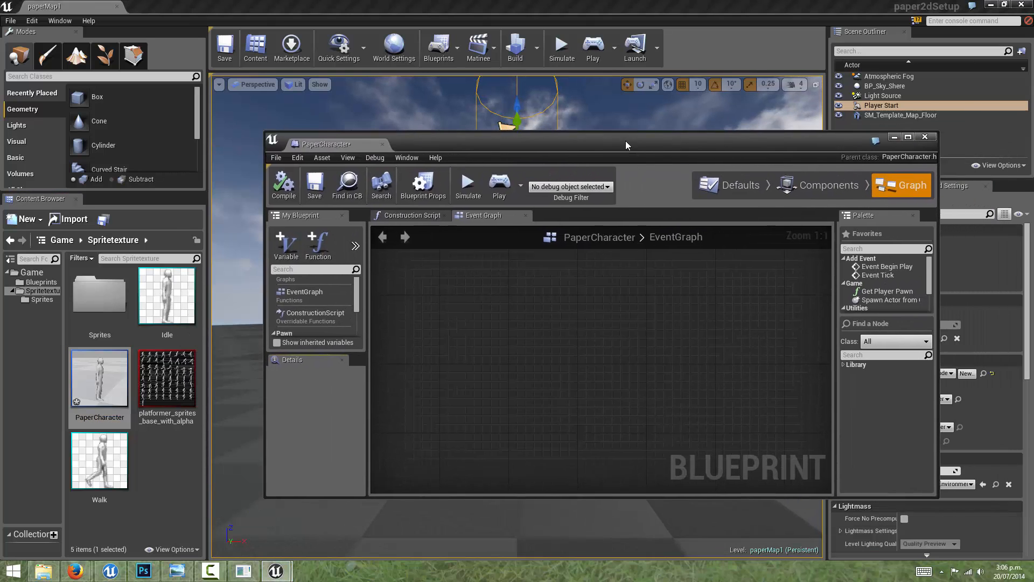
pyautogui.click(754, 184)
pyautogui.moveTo(615, 368); pyautogui.dragTo(490, 378, button='right')
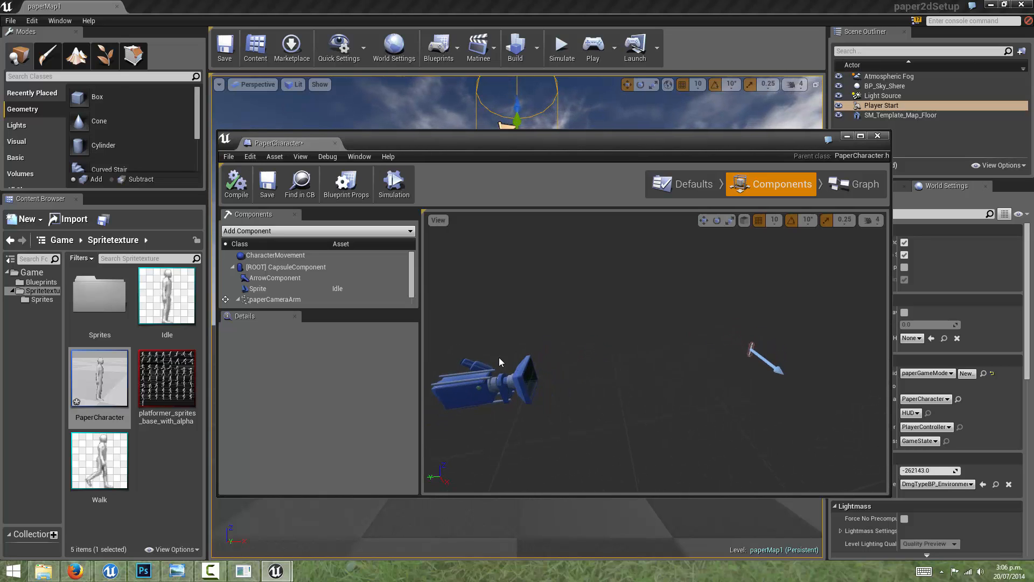
pyautogui.scroll(-1, 319, 282)
pyautogui.click(307, 291)
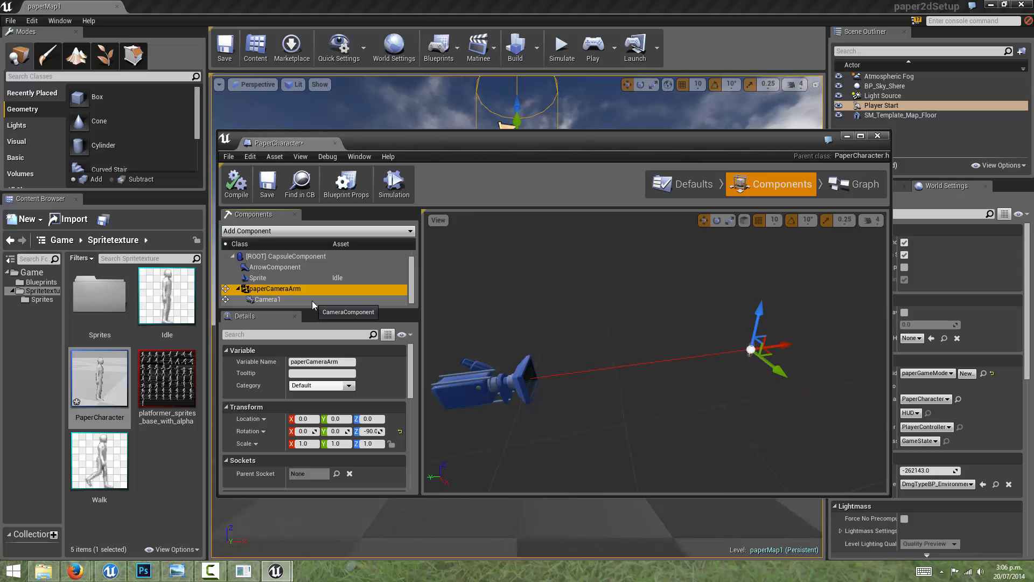
# Step: Set Camera1's Projection Mode to Orthographic
pyautogui.click(299, 300)
pyautogui.scroll(-1, 383, 371)
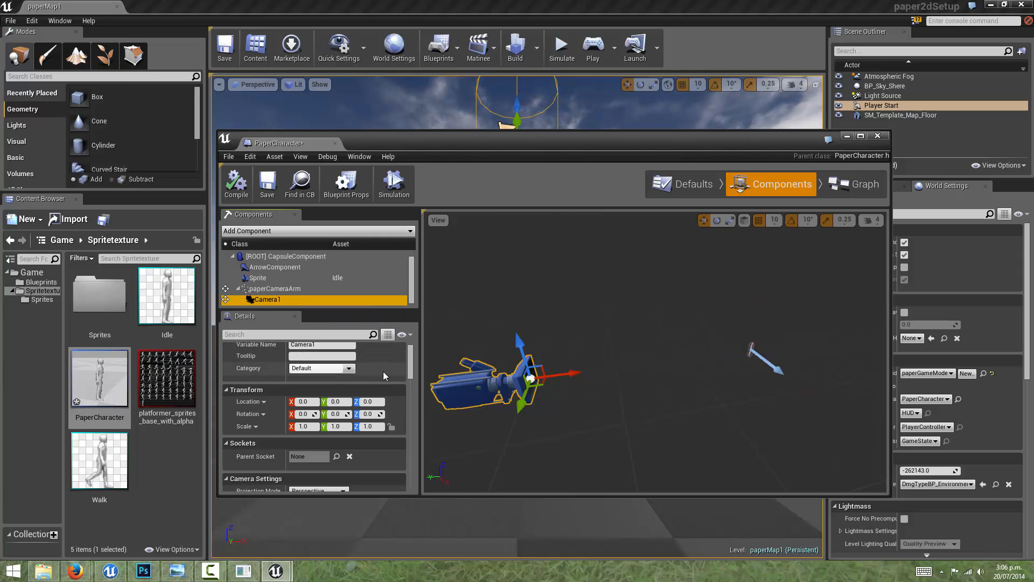
pyautogui.scroll(-5, 383, 370)
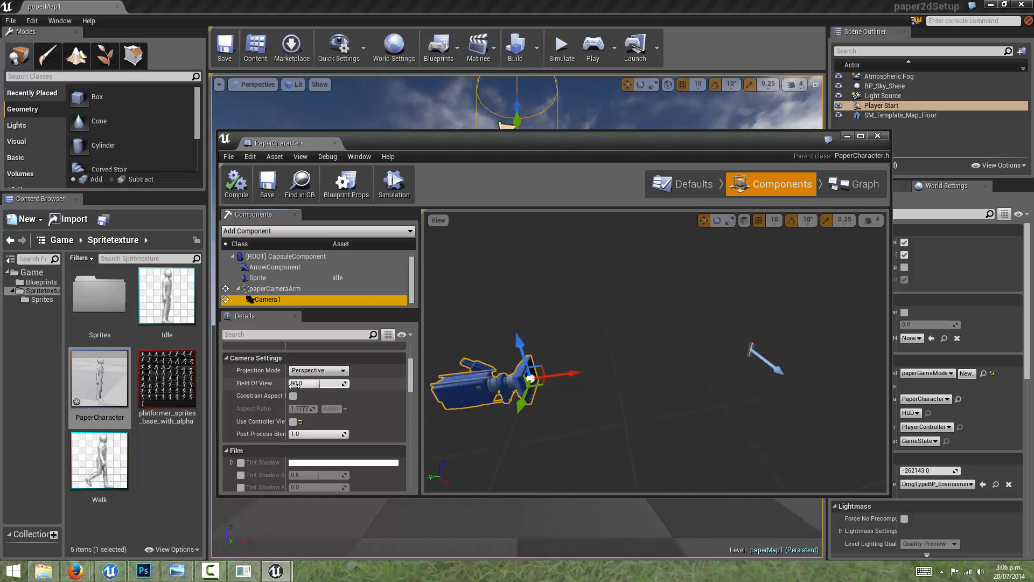
pyautogui.click(318, 370)
pyautogui.click(306, 386)
# Step: Switch Camera1's projection back to Perspective, and return it to Orthographic to compare their settings
pyautogui.click(318, 371)
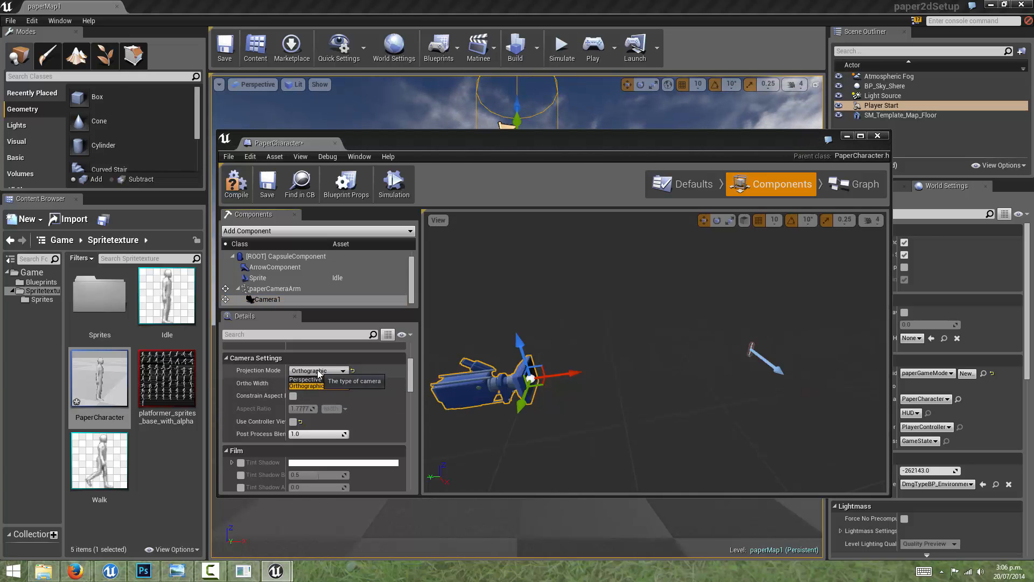
pyautogui.click(317, 379)
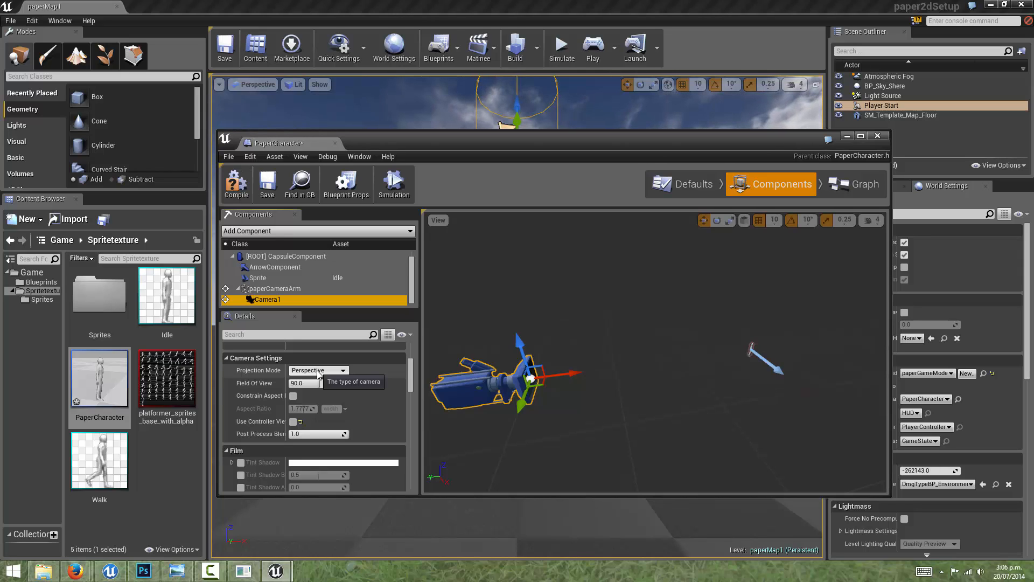
pyautogui.click(318, 371)
pyautogui.click(313, 387)
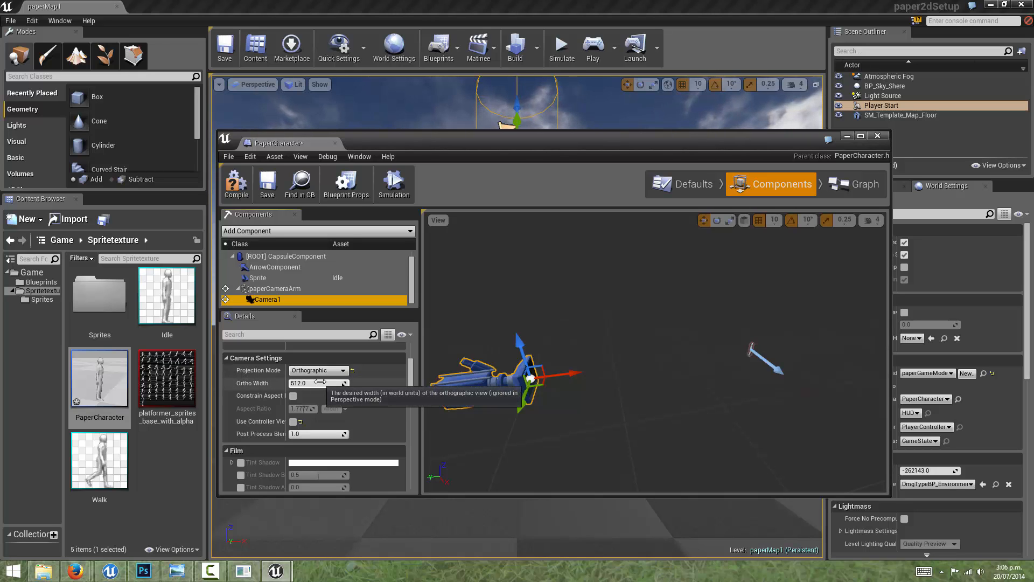
# Step: Set the Target Arm Length of paperCameraArm to 200
pyautogui.click(275, 289)
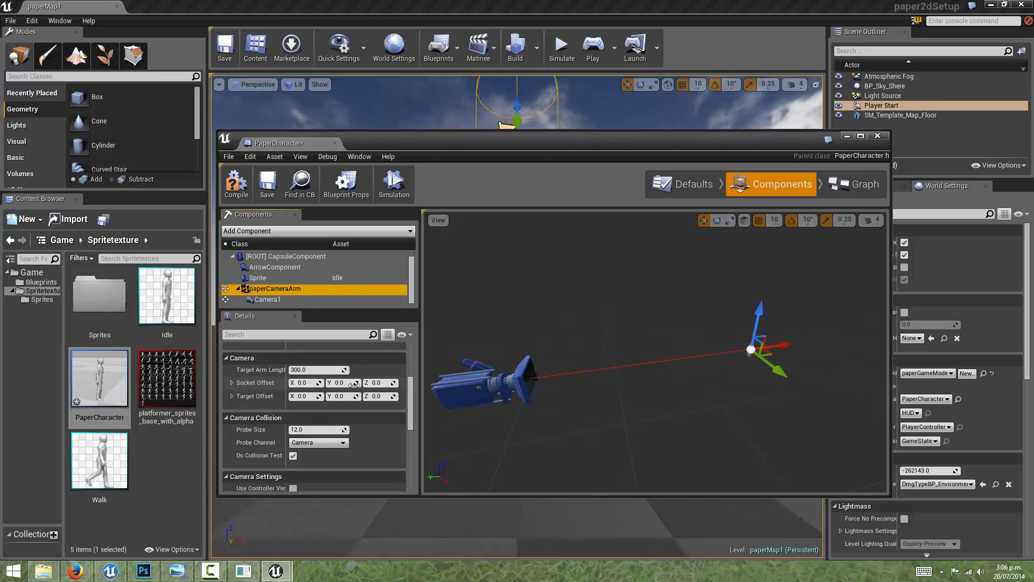
pyautogui.click(309, 371)
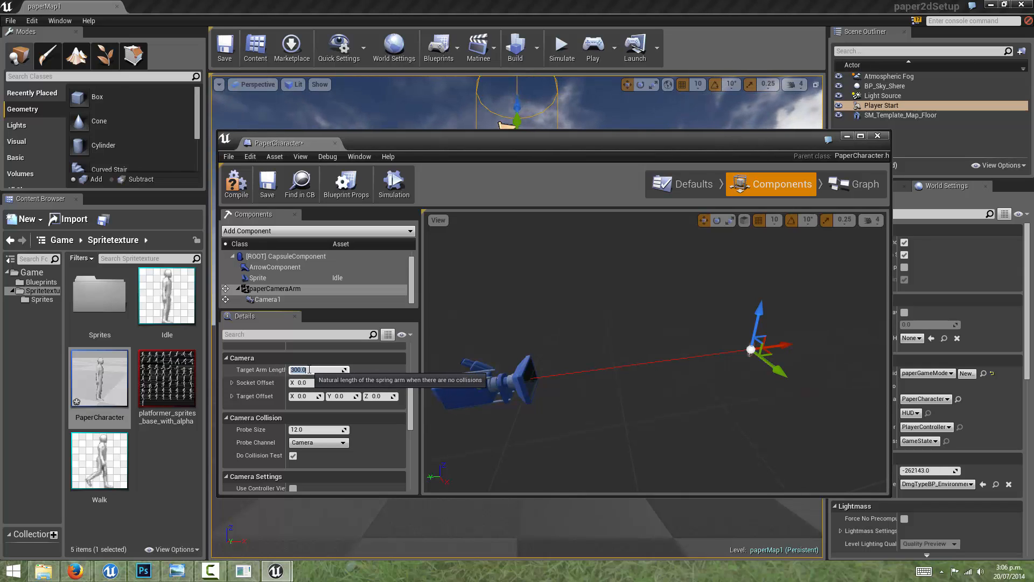
pyautogui.write('200')
pyautogui.press('Return')
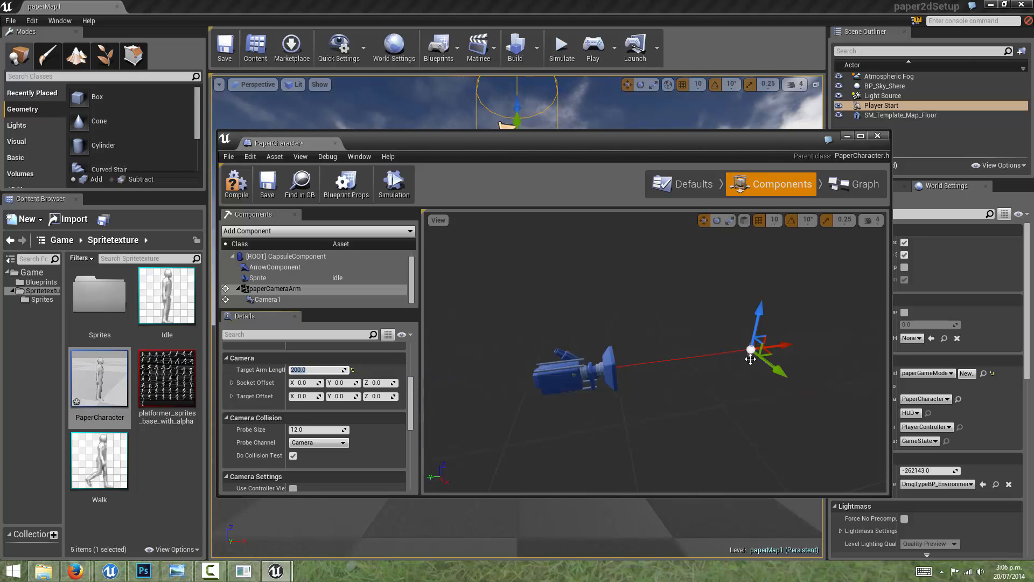
# Step: Set Camera1's Ortho Width to 1024
pyautogui.click(290, 297)
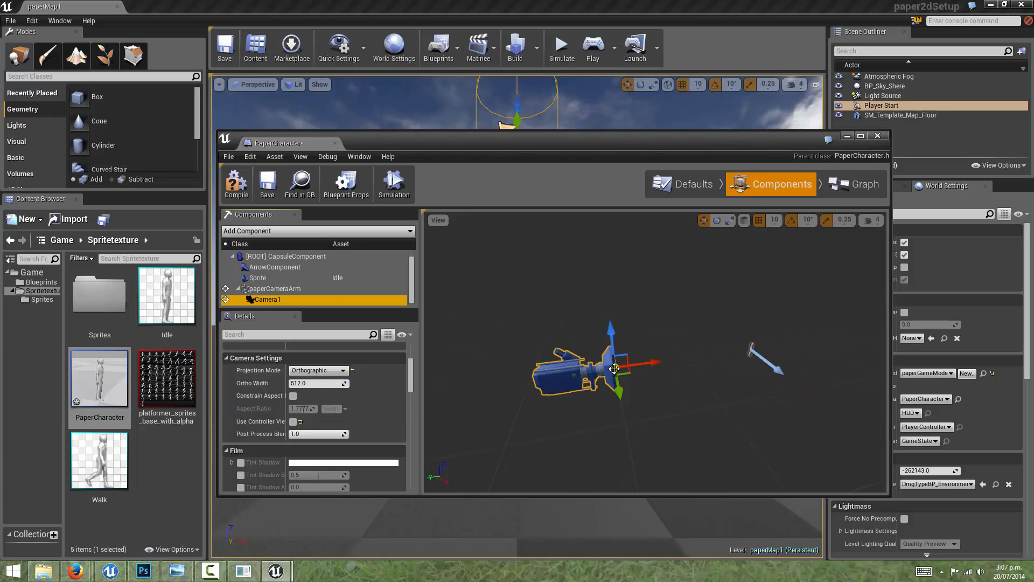
pyautogui.click(318, 383)
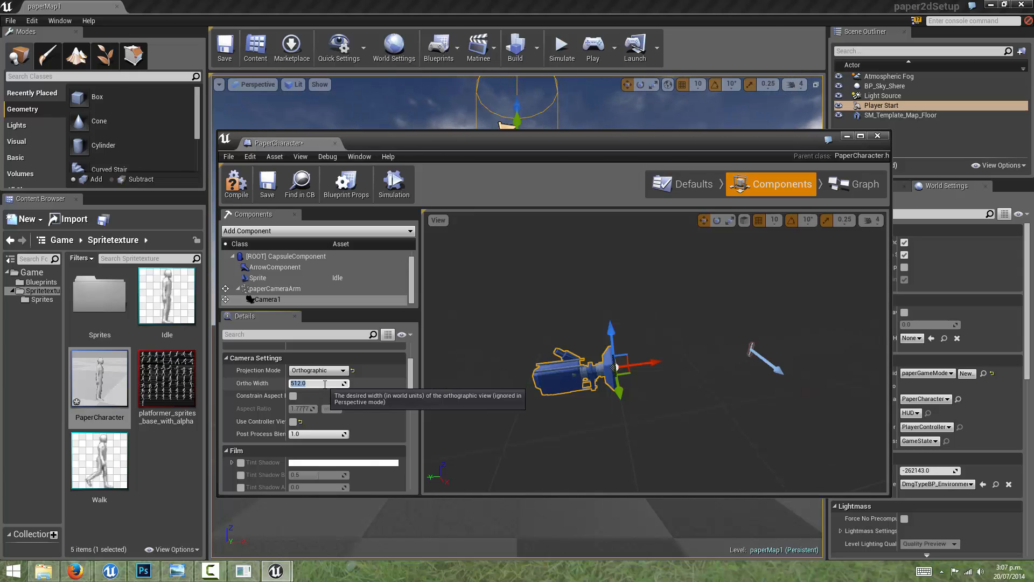
pyautogui.write('102')
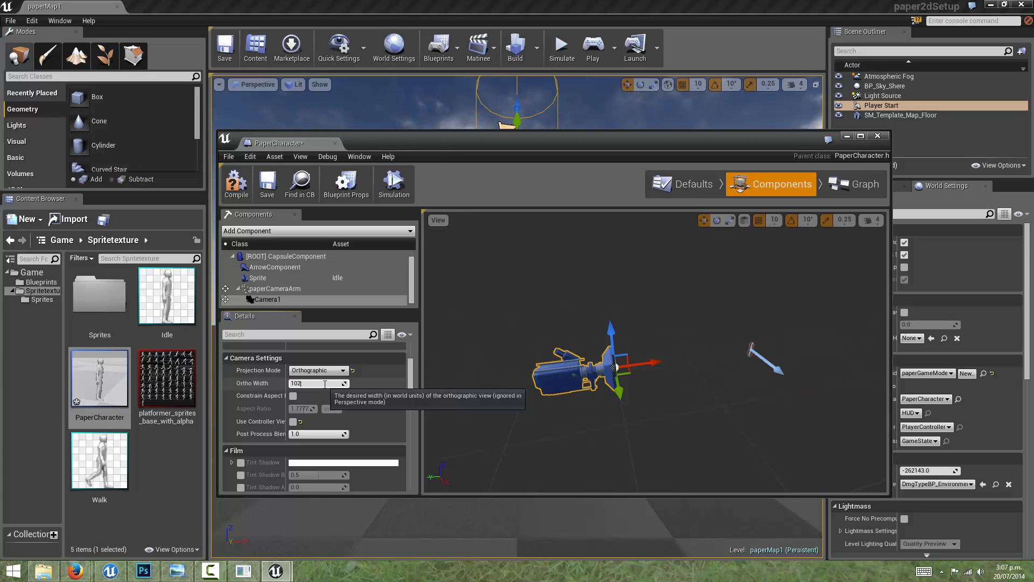
pyautogui.write('4')
pyautogui.press('Return')
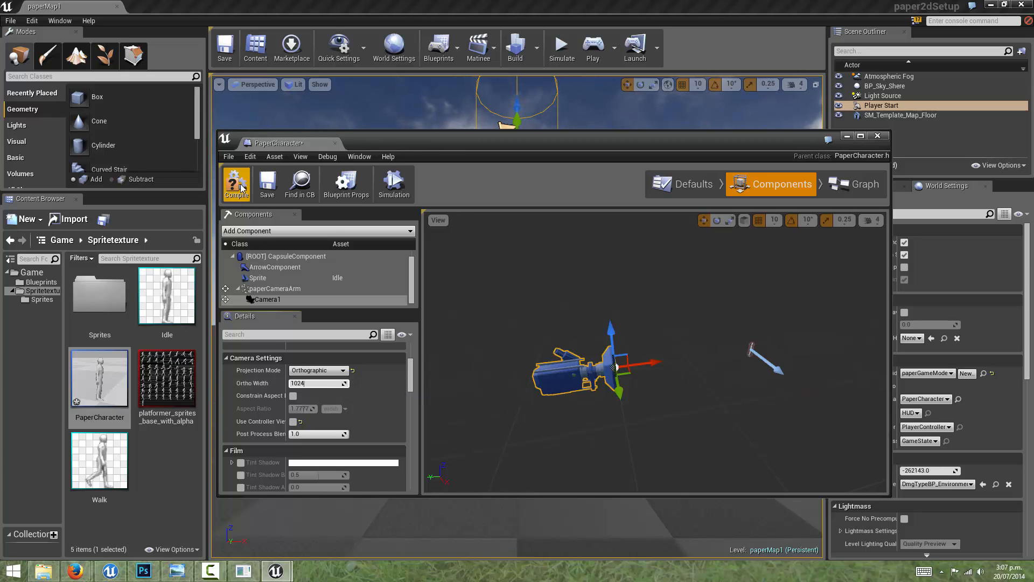
# Step: Close the PaperCharacter Blueprint and play-test the level to check the character's size in the orthographic view
pyautogui.click(877, 136)
pyautogui.click(593, 44)
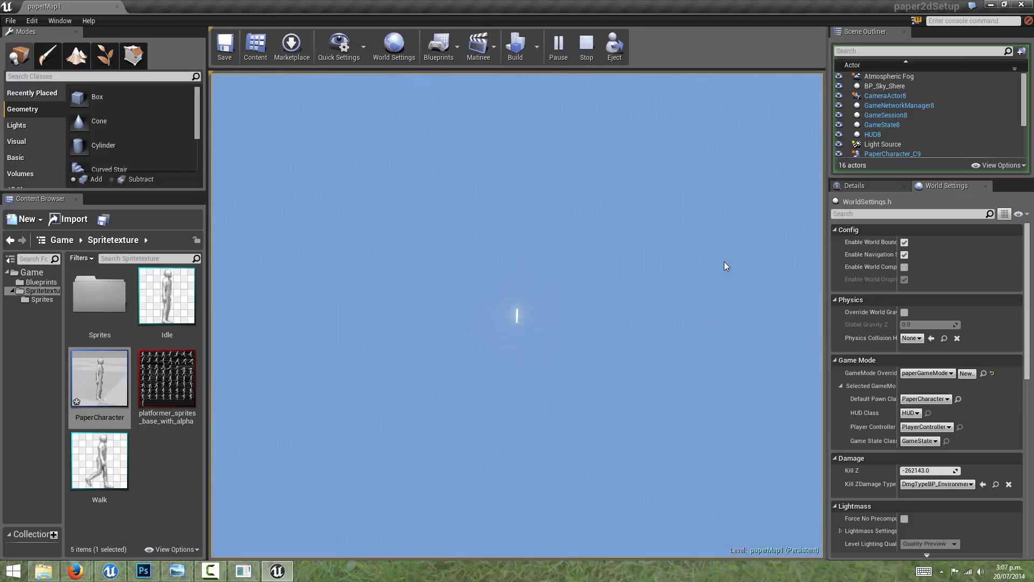
pyautogui.press('Escape')
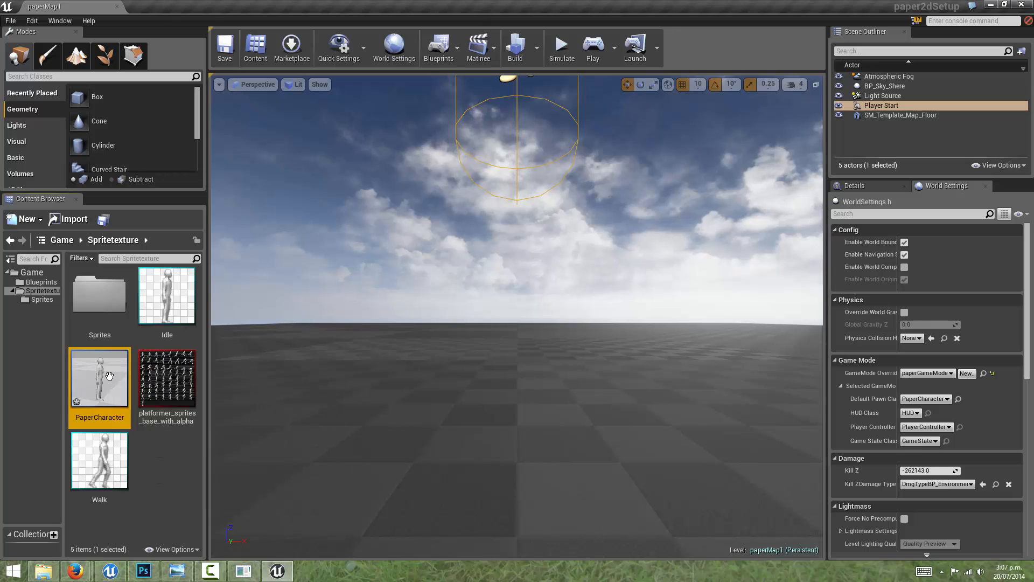
# Step: Reopen the PaperCharacter Blueprint, set Camera1's Ortho Width to 256 and save the Blueprint
pyautogui.doubleClick(109, 375)
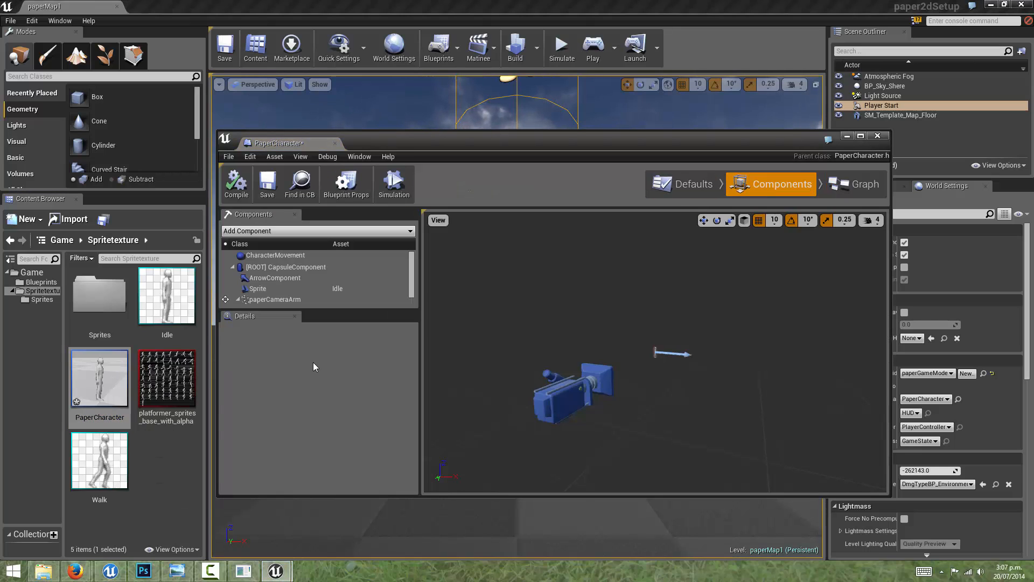
pyautogui.scroll(-1, 273, 291)
pyautogui.click(274, 289)
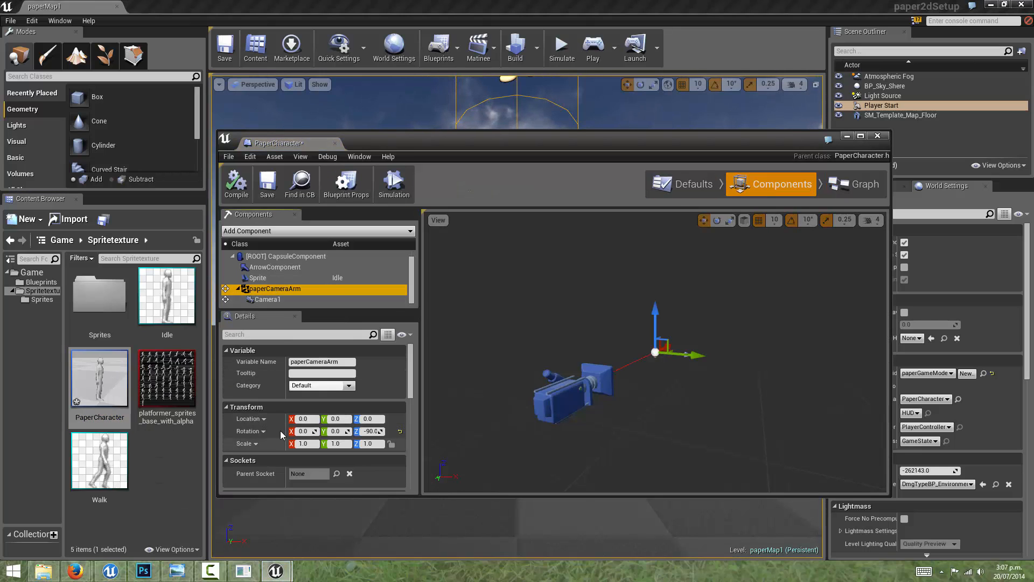
pyautogui.click(276, 300)
pyautogui.scroll(-3, 274, 408)
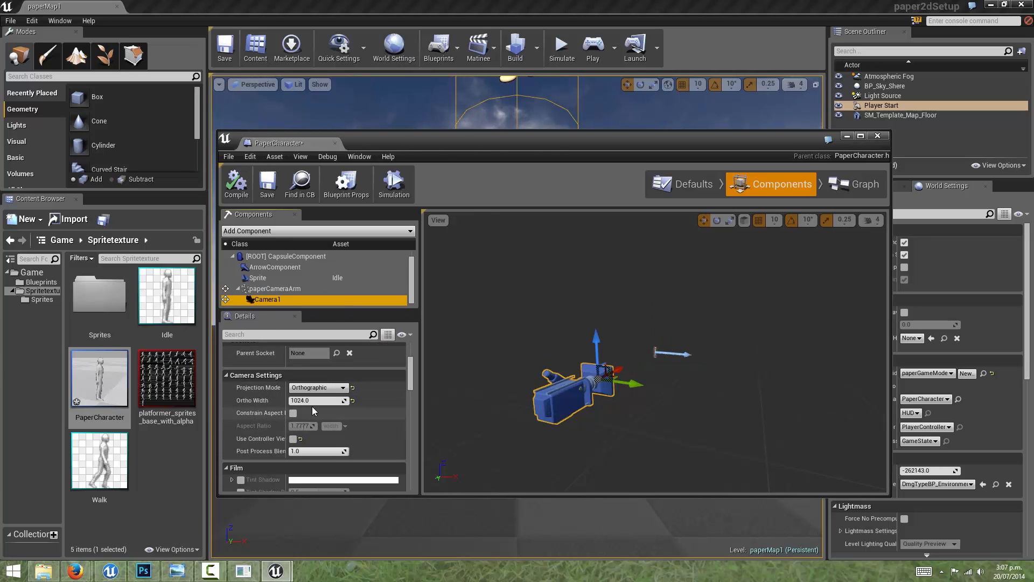
pyautogui.click(312, 400)
pyautogui.write('256')
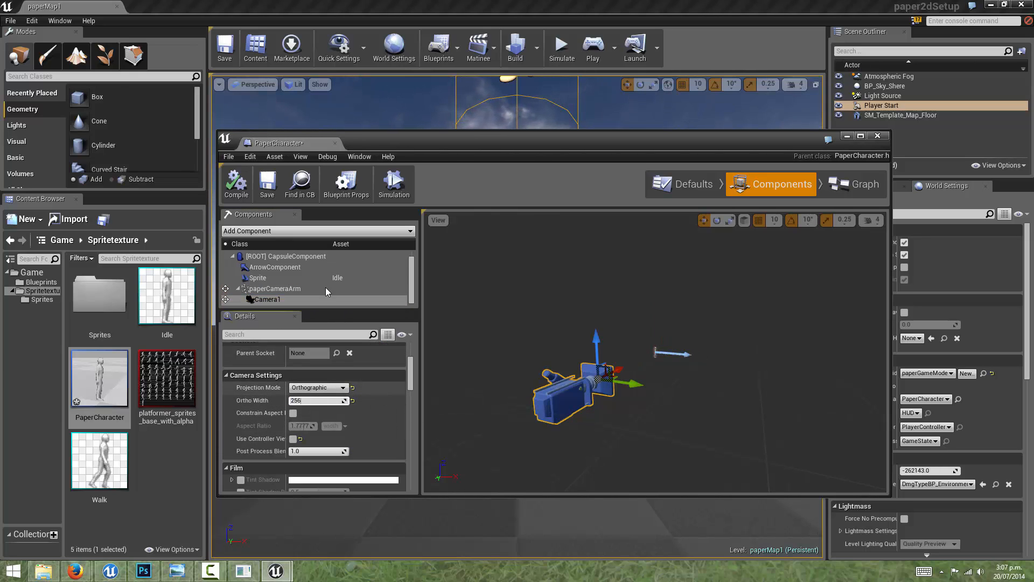
pyautogui.press('Return')
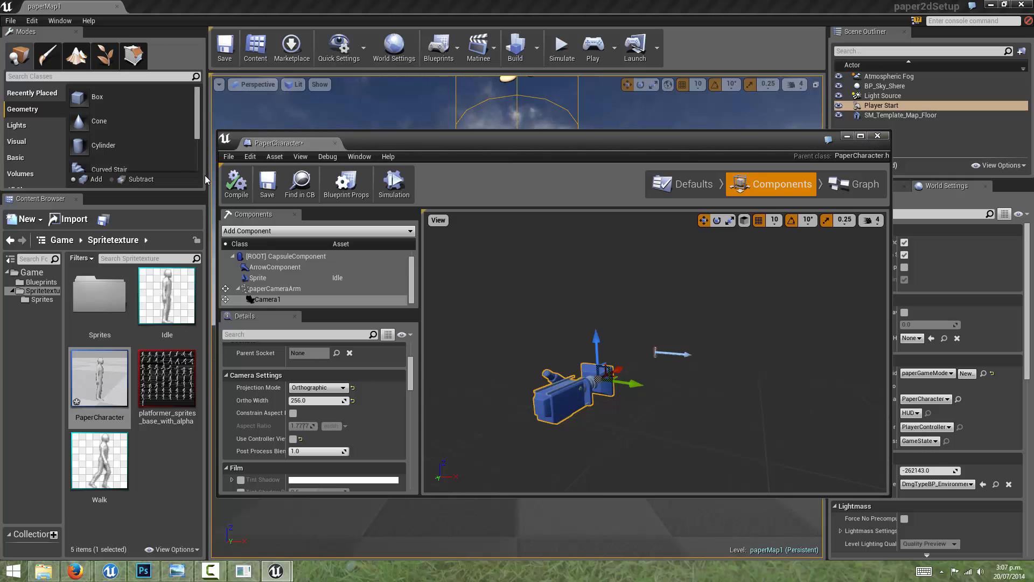
pyautogui.click(267, 183)
# Step: Close the Blueprint editor, run the level again to check the narrower camera view, and stop the session
pyautogui.click(878, 135)
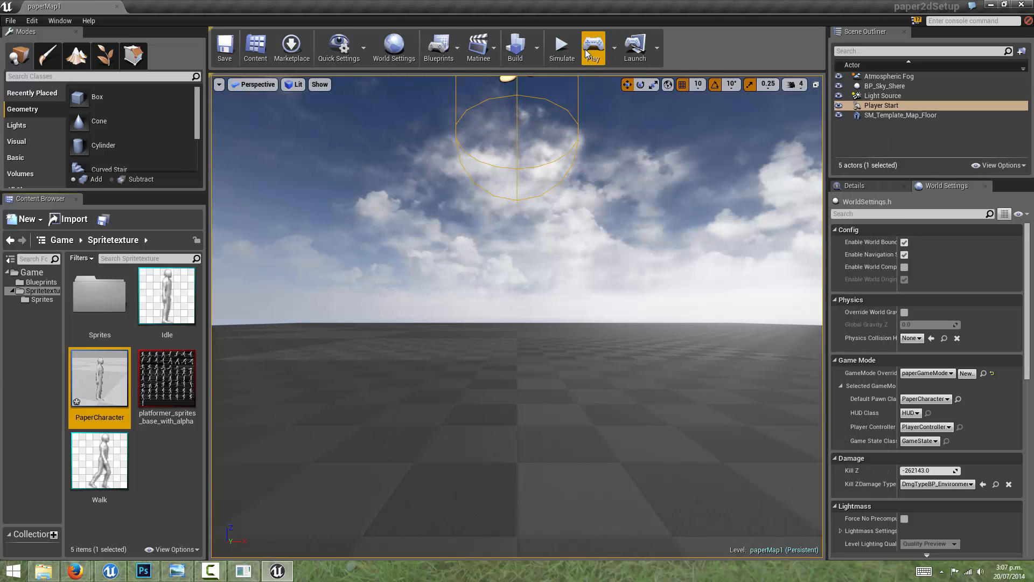
pyautogui.click(591, 49)
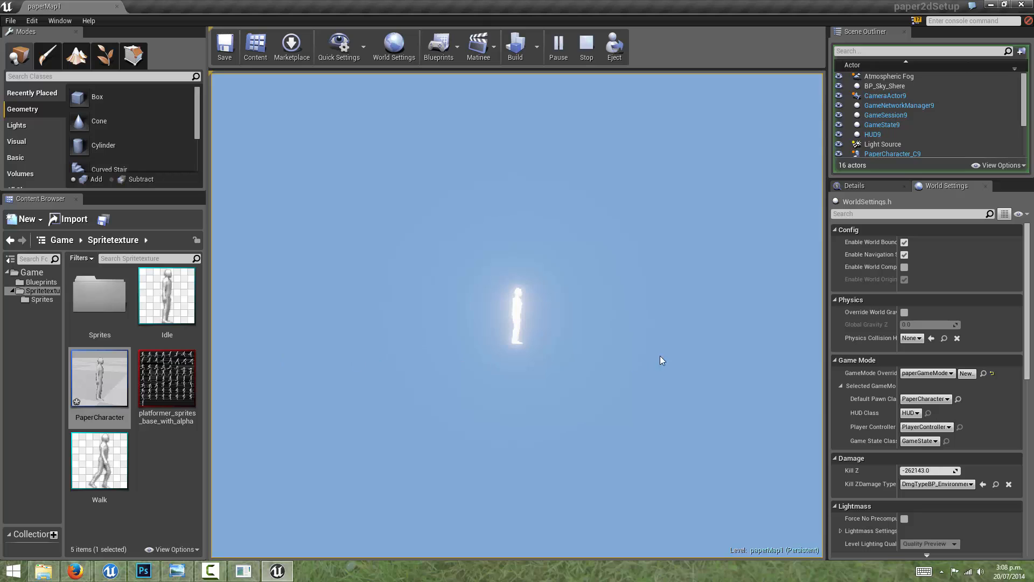
pyautogui.click(586, 46)
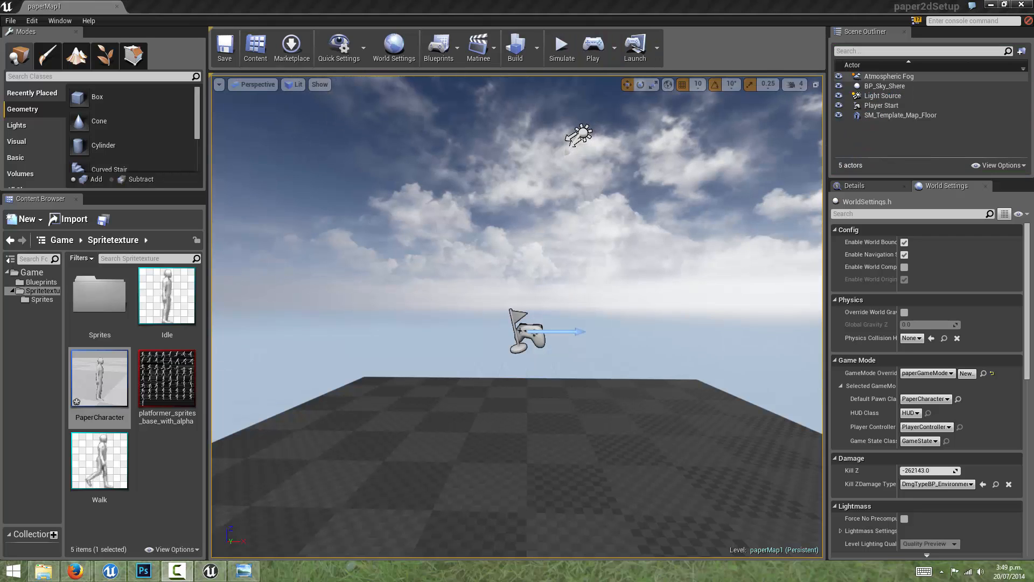